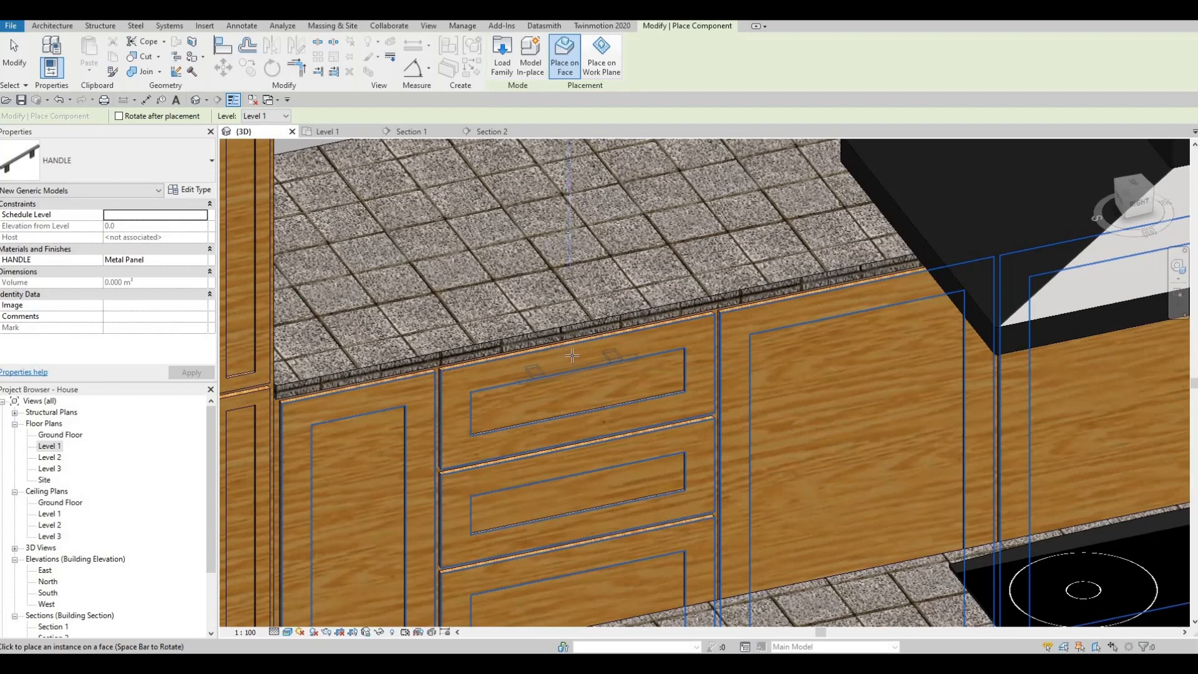
Place a horizontal handle on the top base drawer near the fridge and a vertical one on an upper cabinet door.
{"action": "scroll", "coordinate": [551, 267], "scroll_direction": "down", "scroll_amount": 5}
{"action": "scroll", "coordinate": [540, 343], "scroll_direction": "up", "scroll_amount": 8}
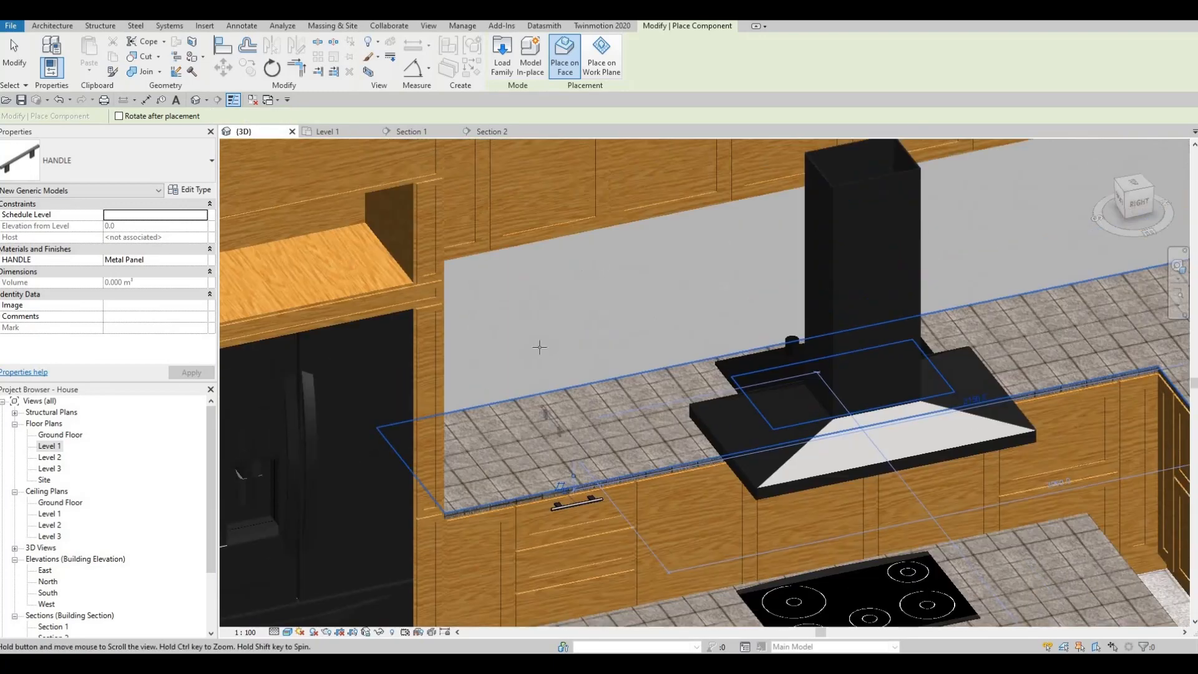
{"action": "scroll", "coordinate": [566, 343], "scroll_direction": "up", "scroll_amount": 5}
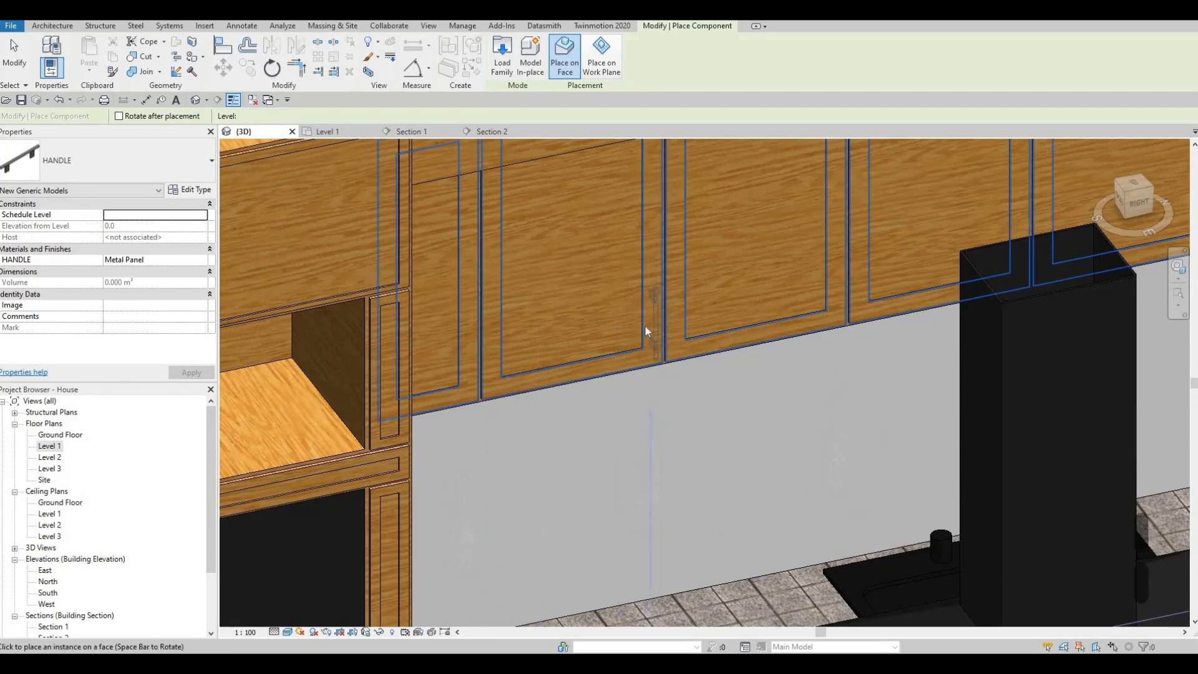
{"action": "left_click", "coordinate": [647, 326]}
{"action": "scroll", "coordinate": [649, 321], "scroll_direction": "down", "scroll_amount": 4}
{"action": "middle_click_drag", "start_coordinate": [649, 509], "coordinate": [630, 429]}
{"action": "key", "text": "Escape"}
{"action": "scroll", "coordinate": [630, 432], "scroll_direction": "up", "scroll_amount": 3}
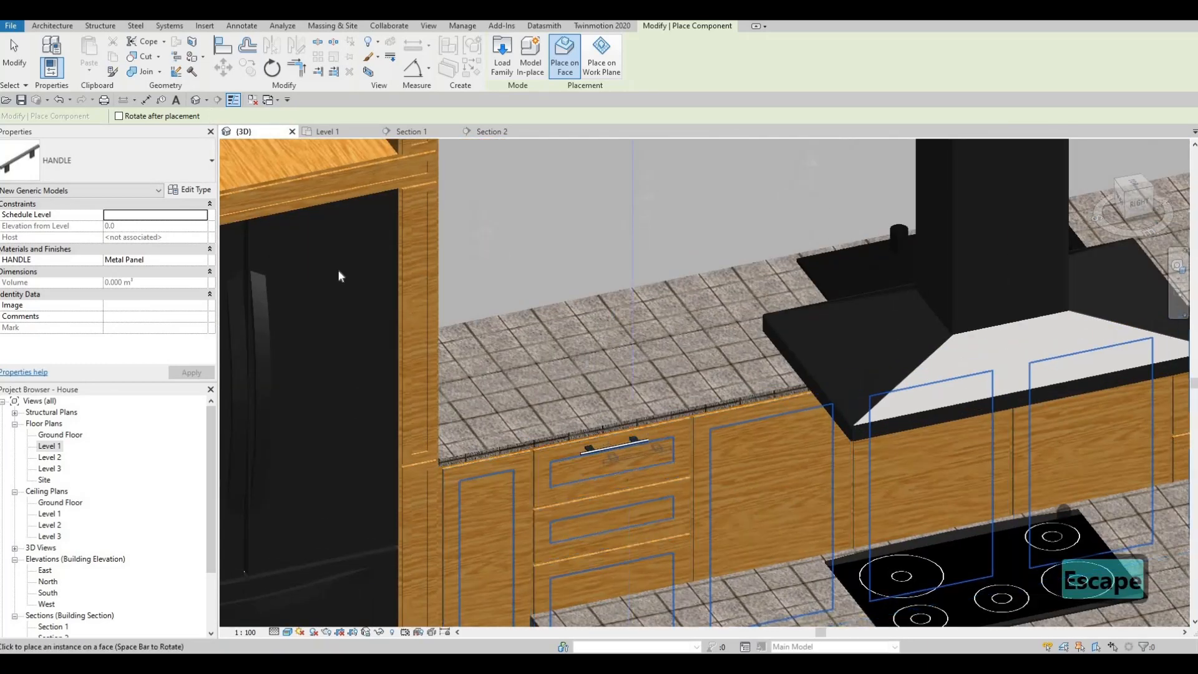
{"action": "key", "text": "Escape"}
{"action": "scroll", "coordinate": [315, 139], "scroll_direction": "down", "scroll_amount": 4}
{"action": "left_click", "coordinate": [326, 131]}
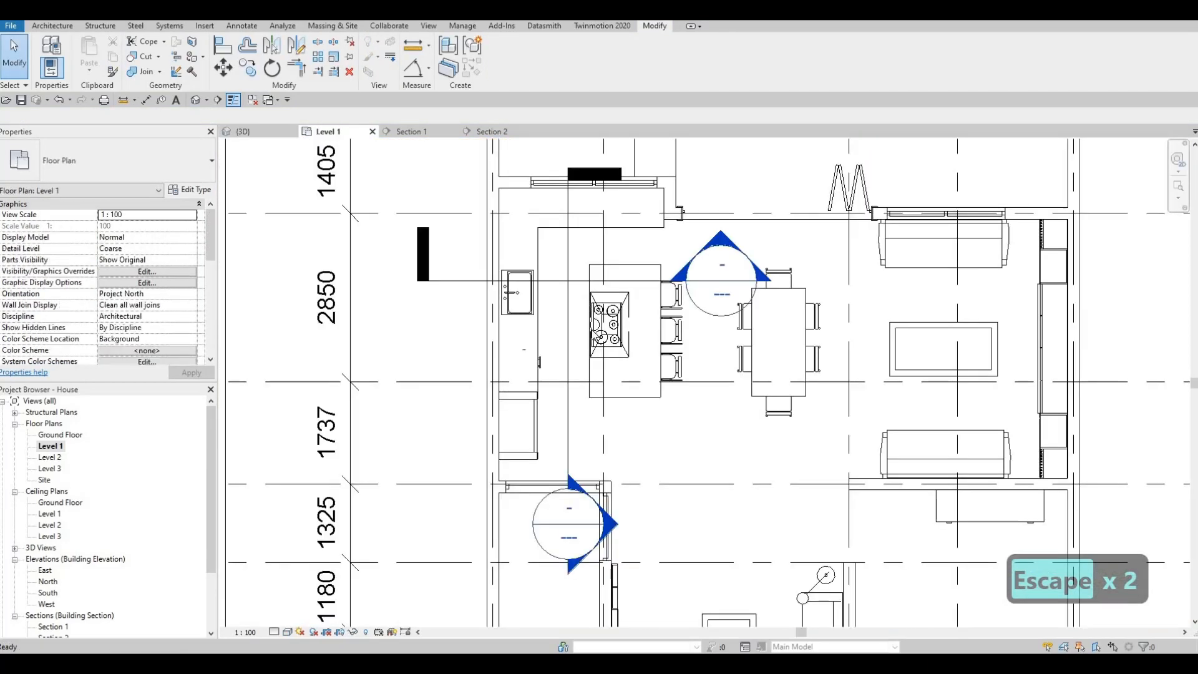
{"action": "left_click", "coordinate": [568, 325]}
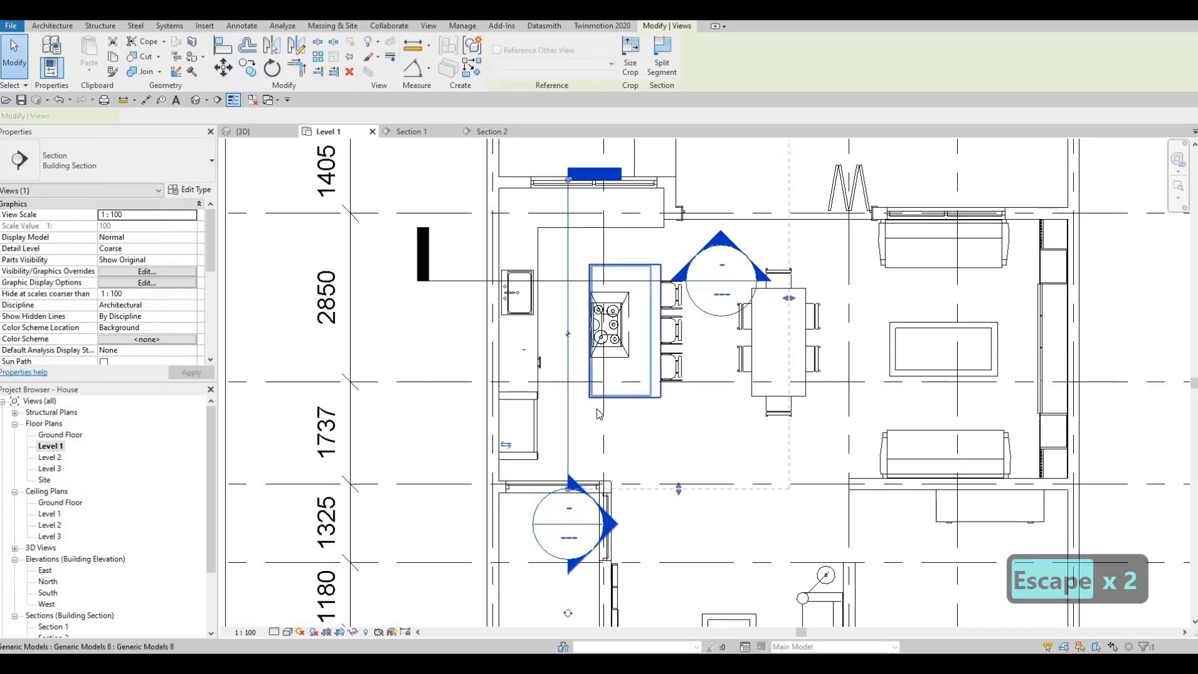
{"action": "key", "text": "Escape"}
{"action": "key", "text": "Escape"}
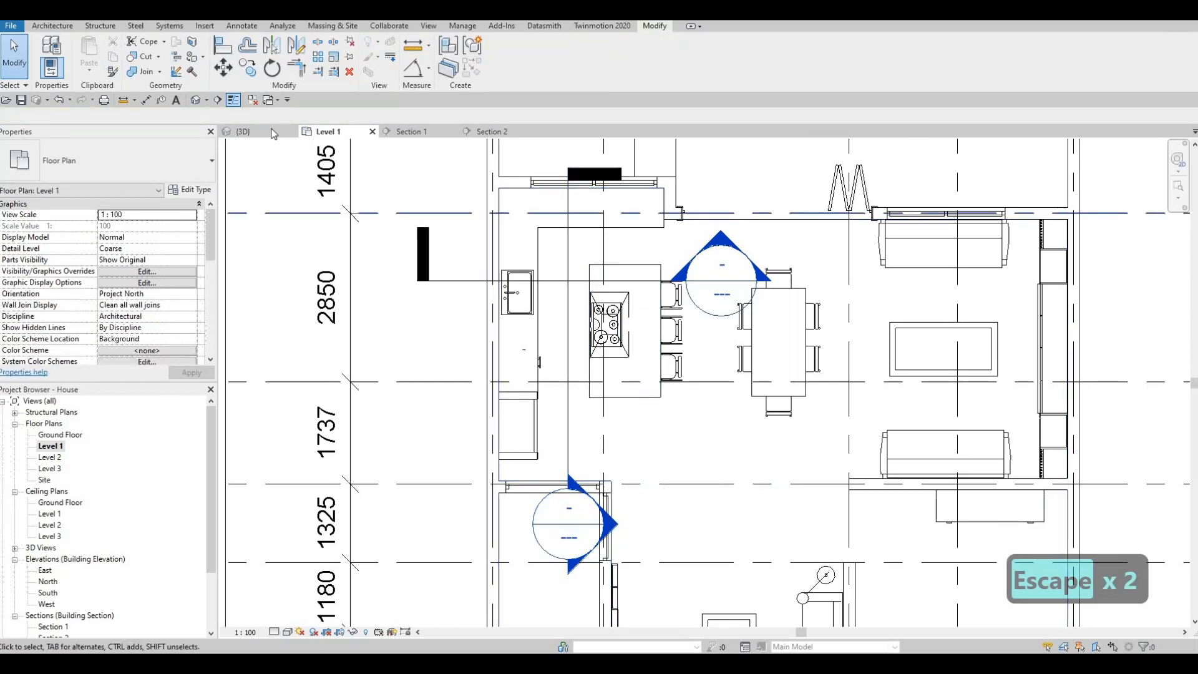
{"action": "key", "text": "ctrl+Tab"}
Create a similar handle from the base drawer's handle and place it horizontally on the island's lower drawer front.
{"action": "scroll", "coordinate": [604, 407], "scroll_direction": "up", "scroll_amount": 2}
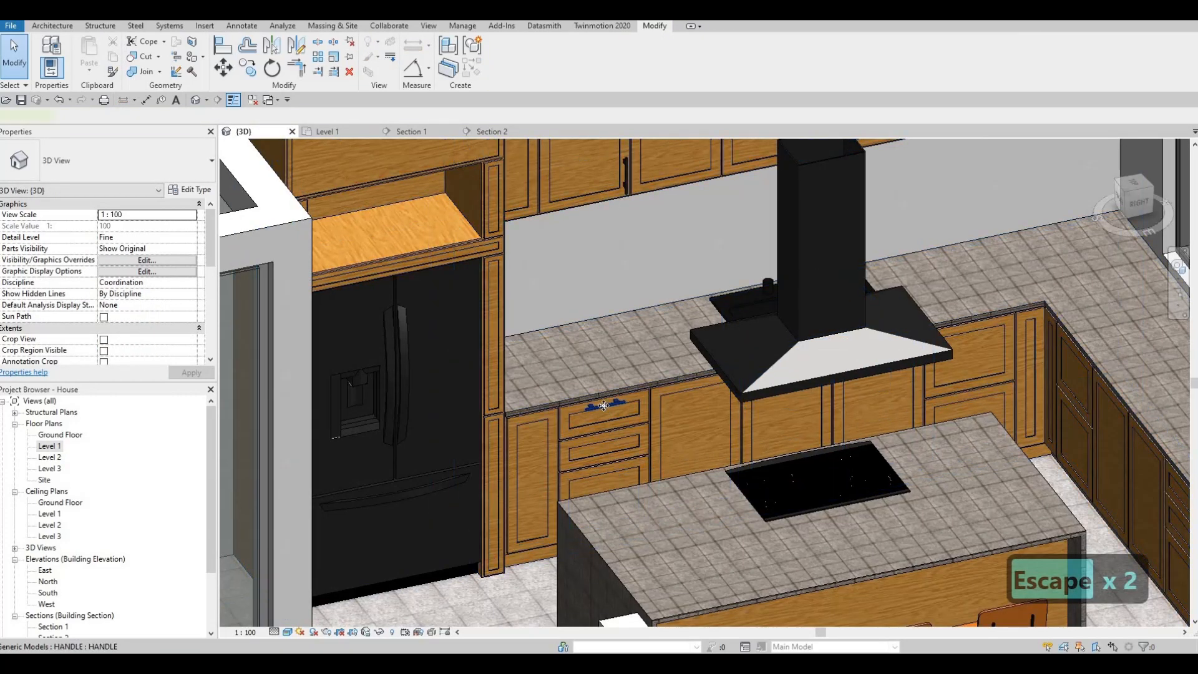
{"action": "left_click", "coordinate": [604, 404]}
{"action": "key", "text": "c"}
{"action": "key", "text": "s"}
{"action": "middle_click_drag", "start_coordinate": [630, 429], "coordinate": [667, 412], "text": "shift"}
{"action": "scroll", "coordinate": [661, 400], "scroll_direction": "up", "scroll_amount": 5}
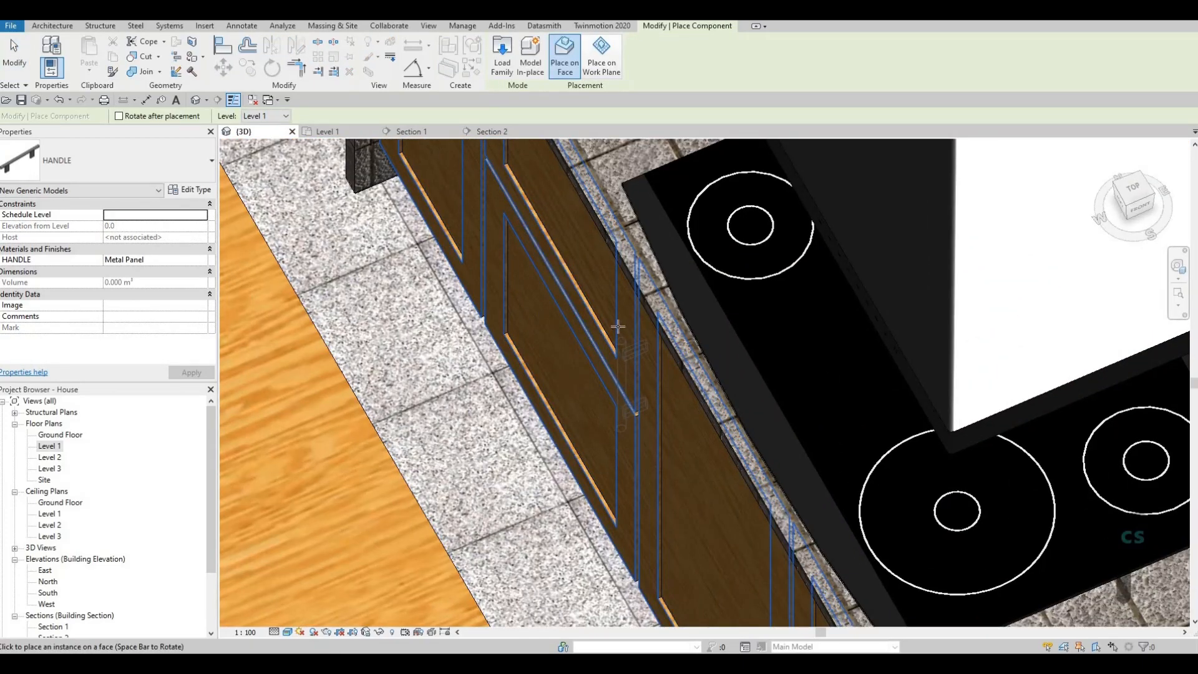
{"action": "left_click", "coordinate": [550, 286]}
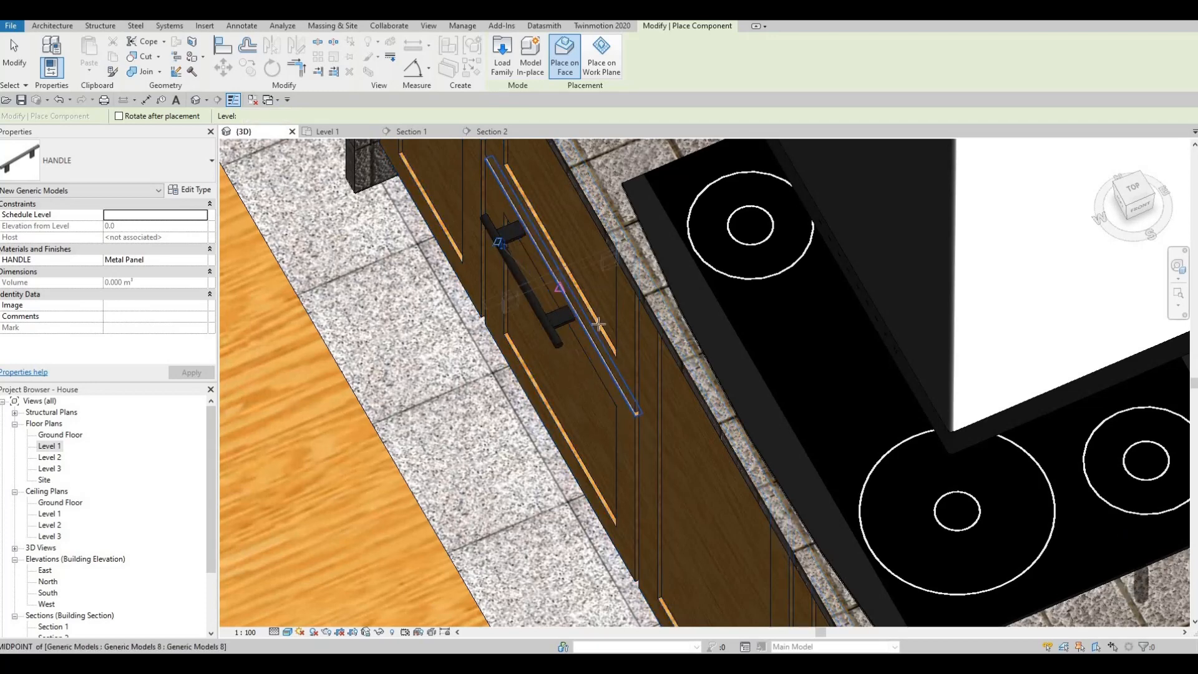
{"action": "key", "text": "Escape"}
{"action": "key", "text": "Escape"}
{"action": "scroll", "coordinate": [334, 179], "scroll_direction": "down", "scroll_amount": 3}
{"action": "key", "text": "Escape"}
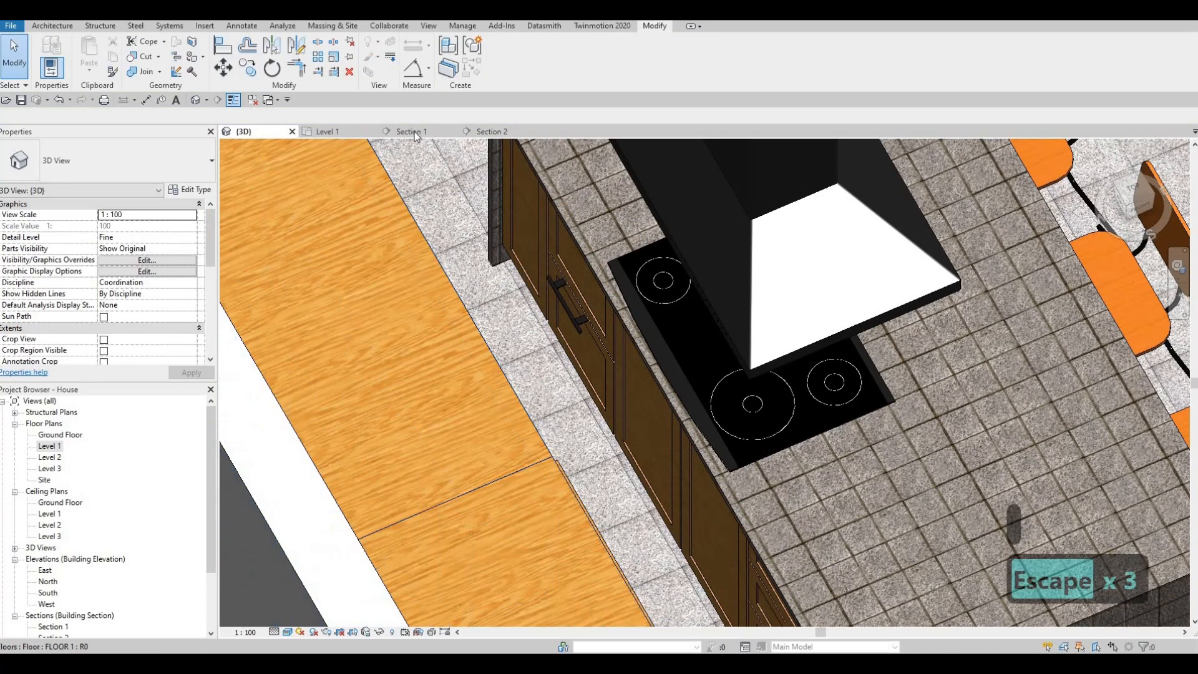
Open Section 1 and move the island drawer handle to the midpoint of the inner panel's top edge.
{"action": "left_click", "coordinate": [414, 132]}
{"action": "scroll", "coordinate": [603, 273], "scroll_direction": "down", "scroll_amount": 2}
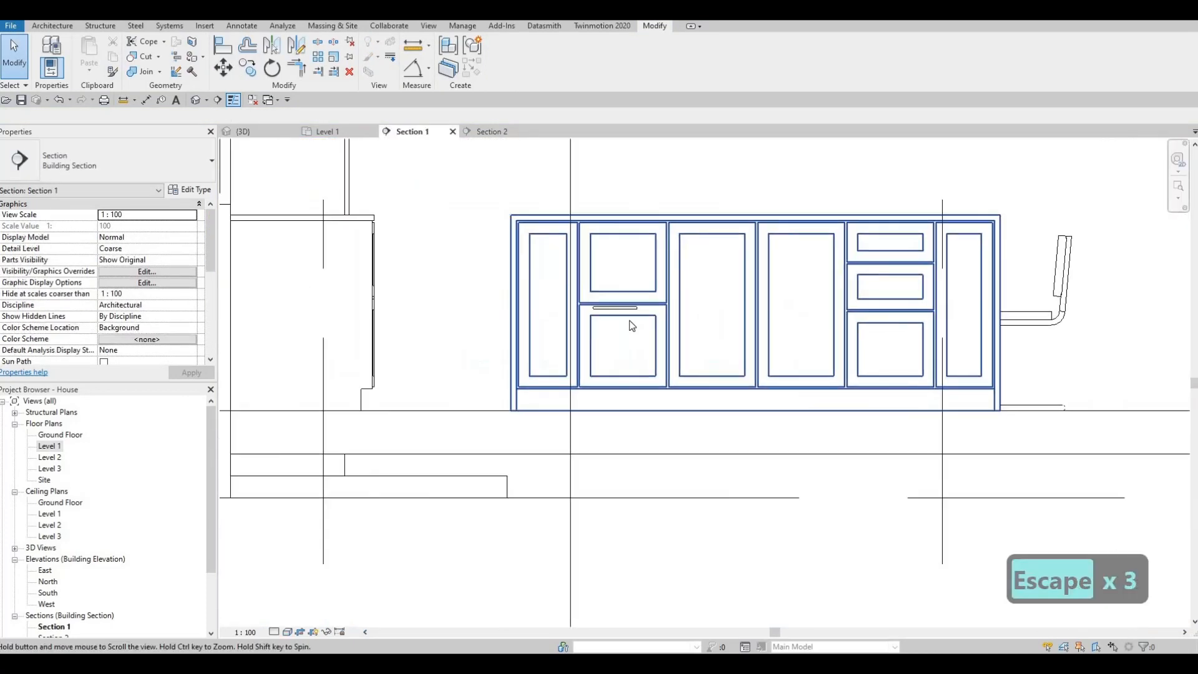
{"action": "scroll", "coordinate": [626, 353], "scroll_direction": "up", "scroll_amount": 3}
{"action": "key", "text": "Escape"}
{"action": "scroll", "coordinate": [626, 350], "scroll_direction": "up", "scroll_amount": 2}
{"action": "key", "text": "Escape"}
{"action": "left_click", "coordinate": [619, 345]}
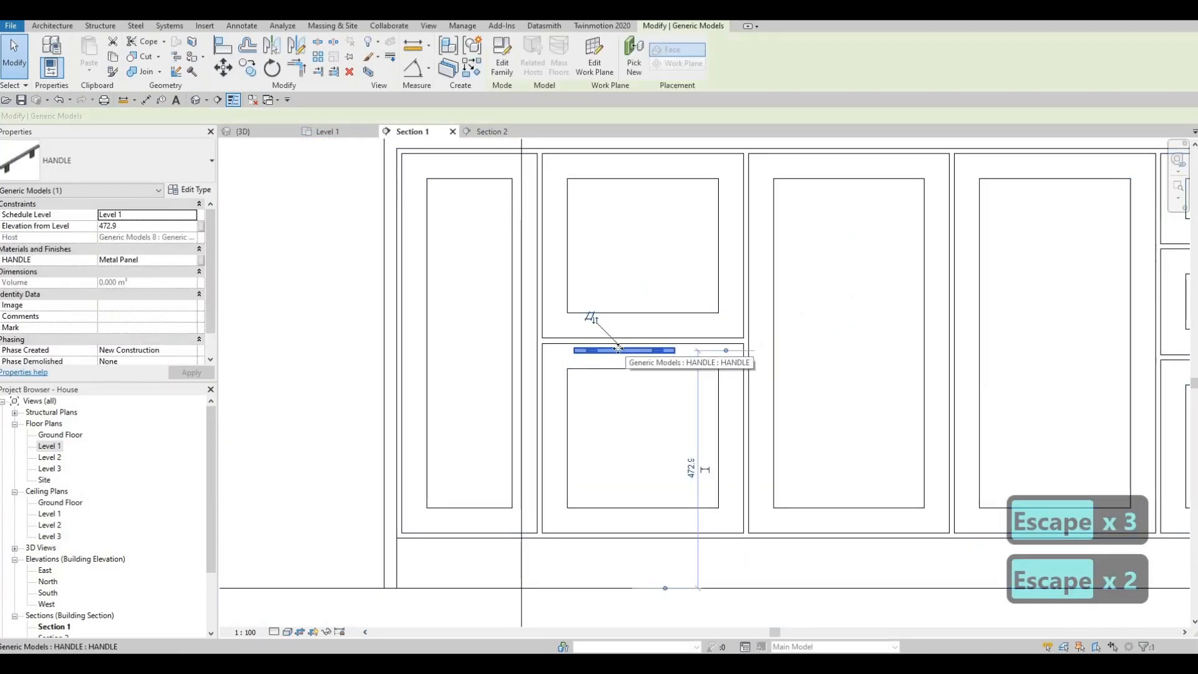
{"action": "key", "text": "m"}
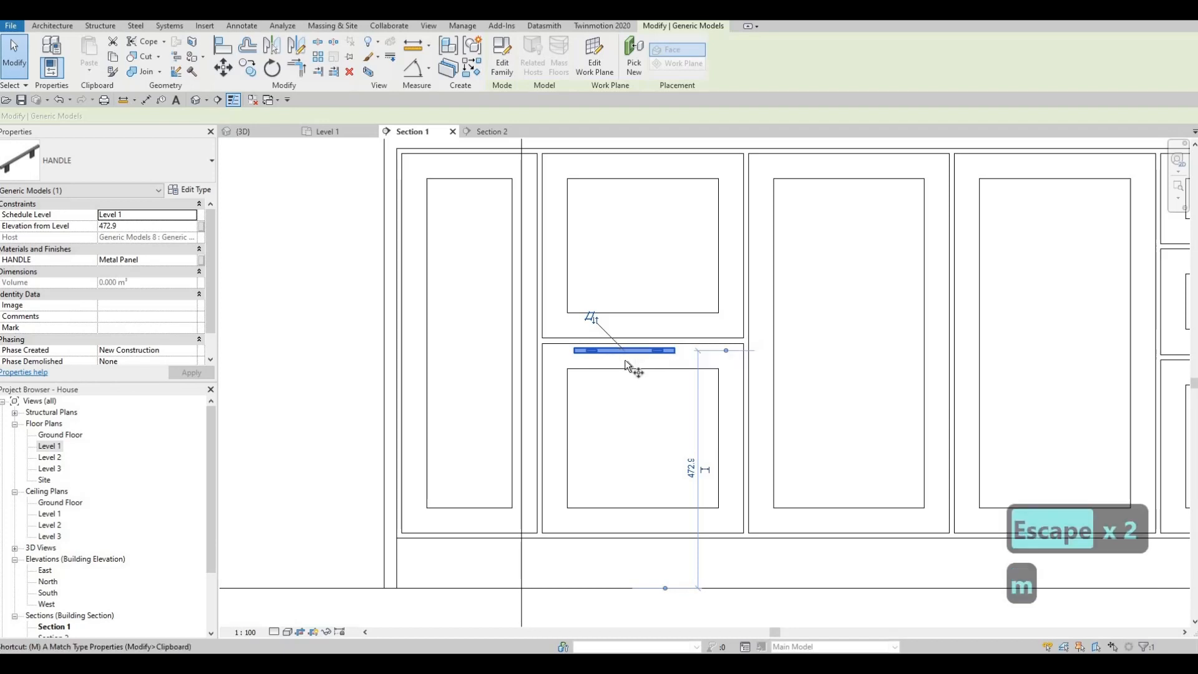
{"action": "left_click", "coordinate": [627, 353]}
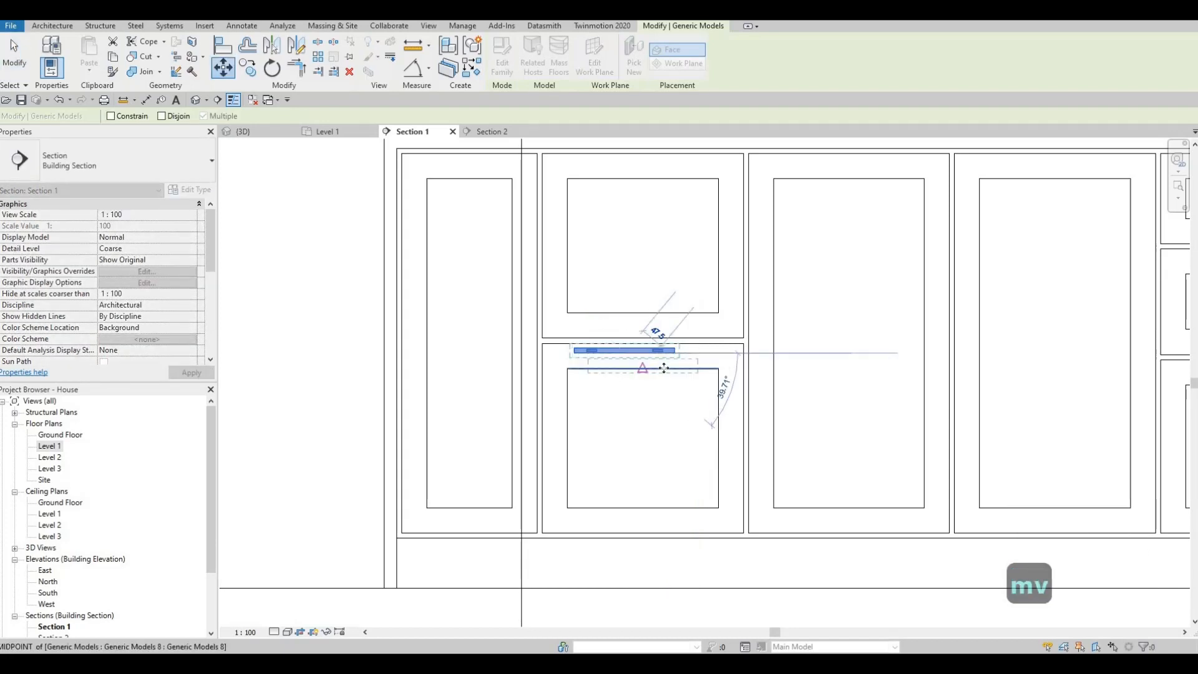
{"action": "key", "text": "Escape"}
{"action": "key", "text": "Escape"}
Nudge the lower drawer's handle up four increments into the frame above the inner panel.
{"action": "left_click", "coordinate": [671, 367]}
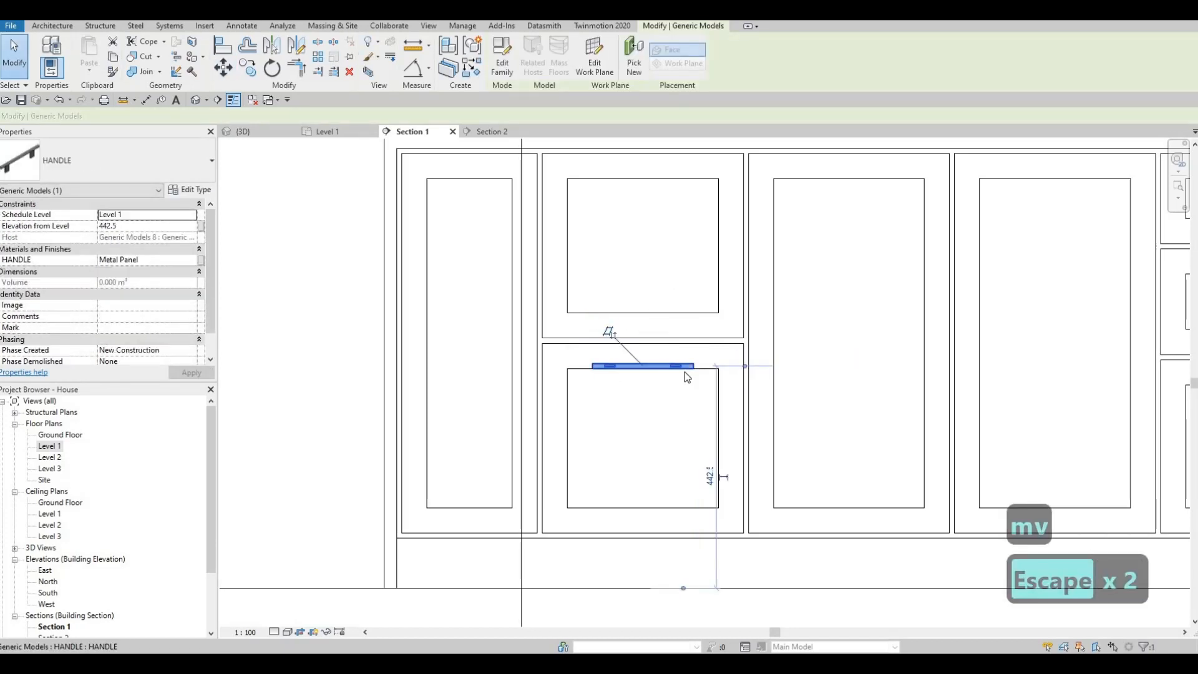
{"action": "key", "text": "Up"}
{"action": "key", "text": "Up"}
{"action": "key", "text": "Up"}
{"action": "key", "text": "Up"}
{"action": "key", "text": "Escape"}
{"action": "key", "text": "Escape"}
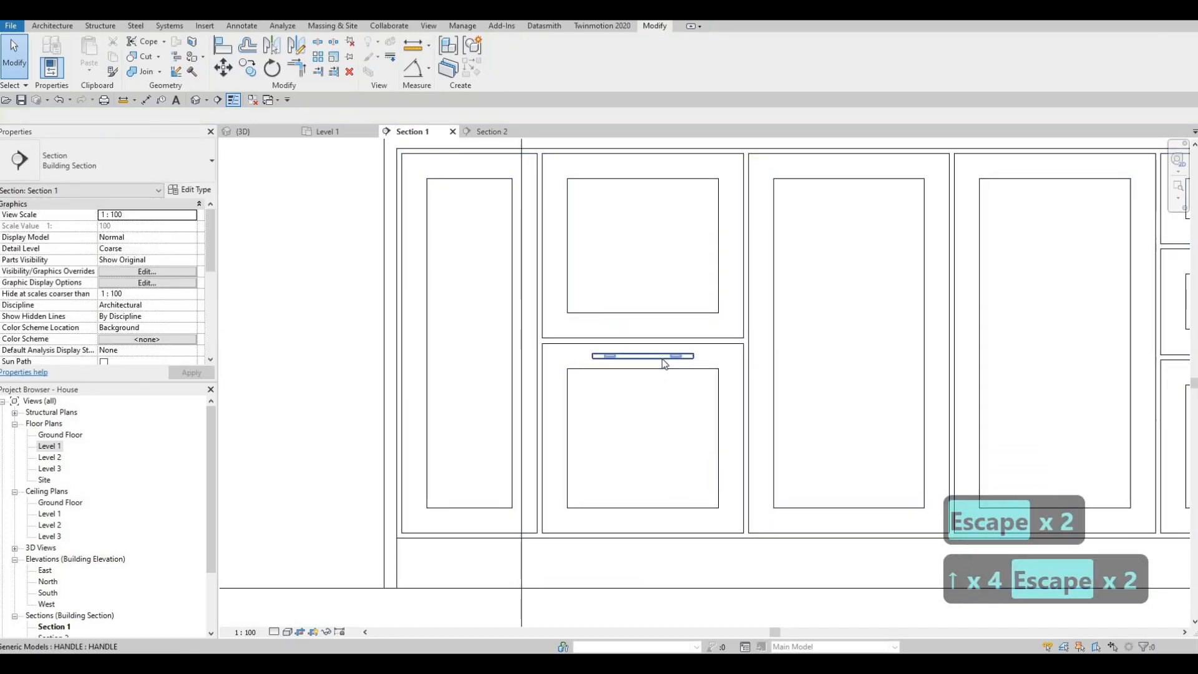
Copy the handle to the drawer above and to all three drawers of the island's other drawer unit.
{"action": "left_click", "coordinate": [657, 351]}
{"action": "key", "text": "c"}
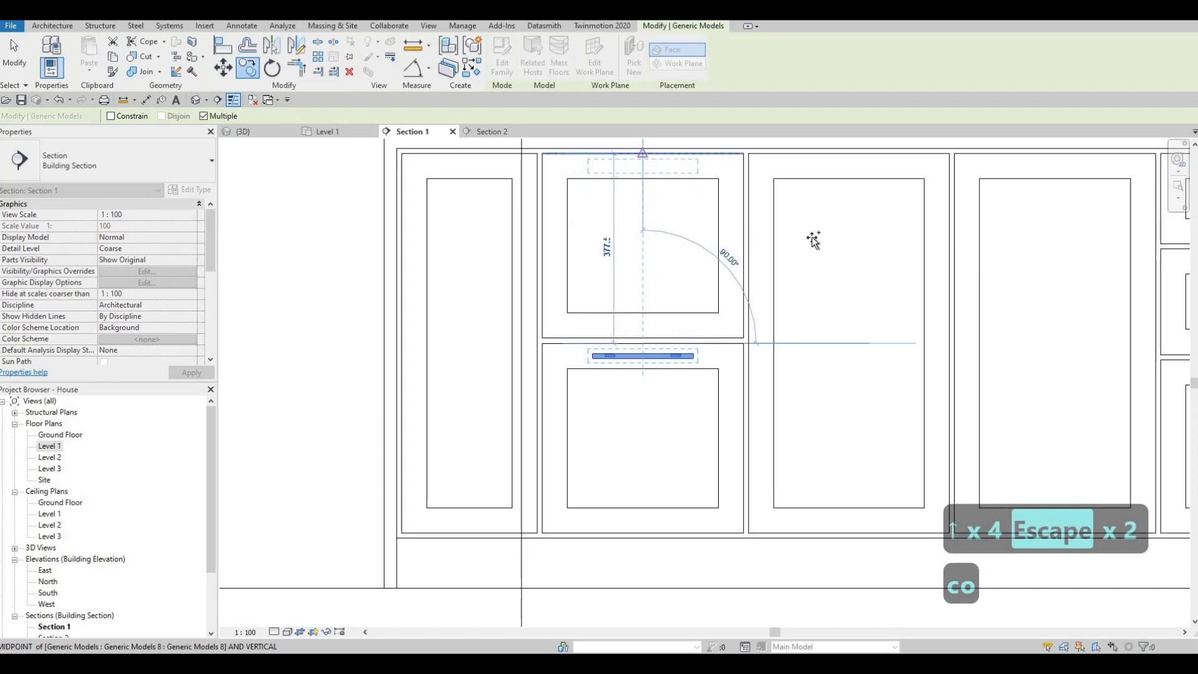
{"action": "scroll", "coordinate": [785, 178], "scroll_direction": "down", "scroll_amount": 3}
{"action": "scroll", "coordinate": [785, 178], "scroll_direction": "up", "scroll_amount": 3}
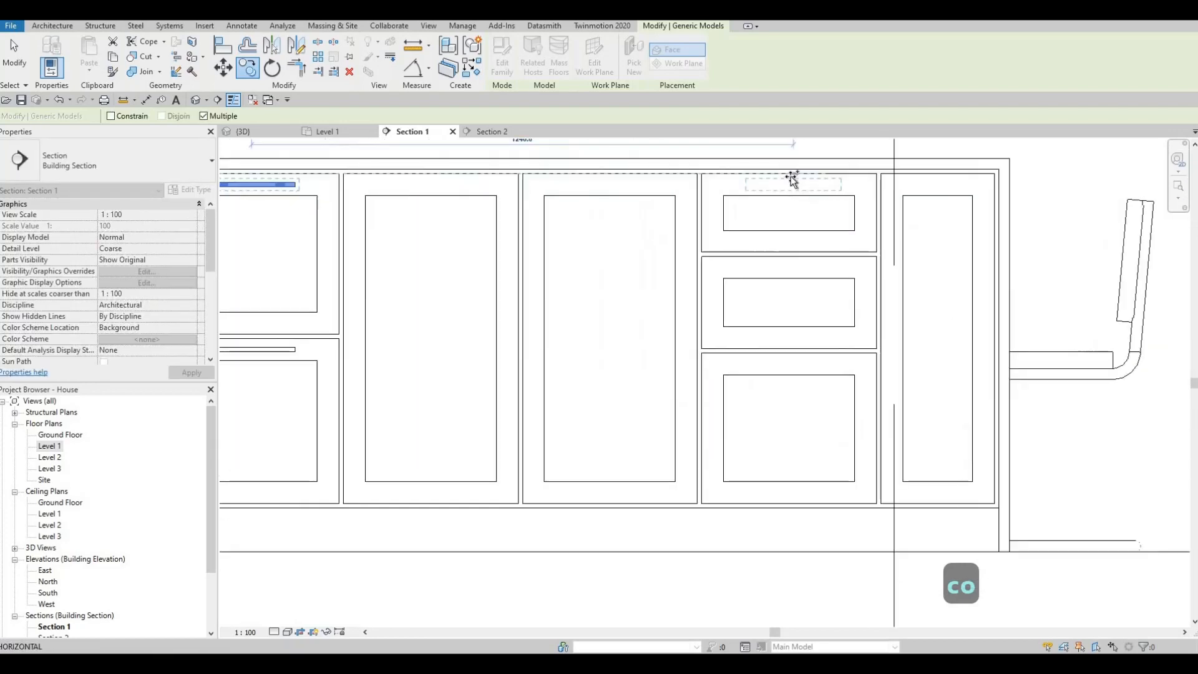
{"action": "left_click", "coordinate": [791, 257]}
{"action": "left_click", "coordinate": [787, 327]}
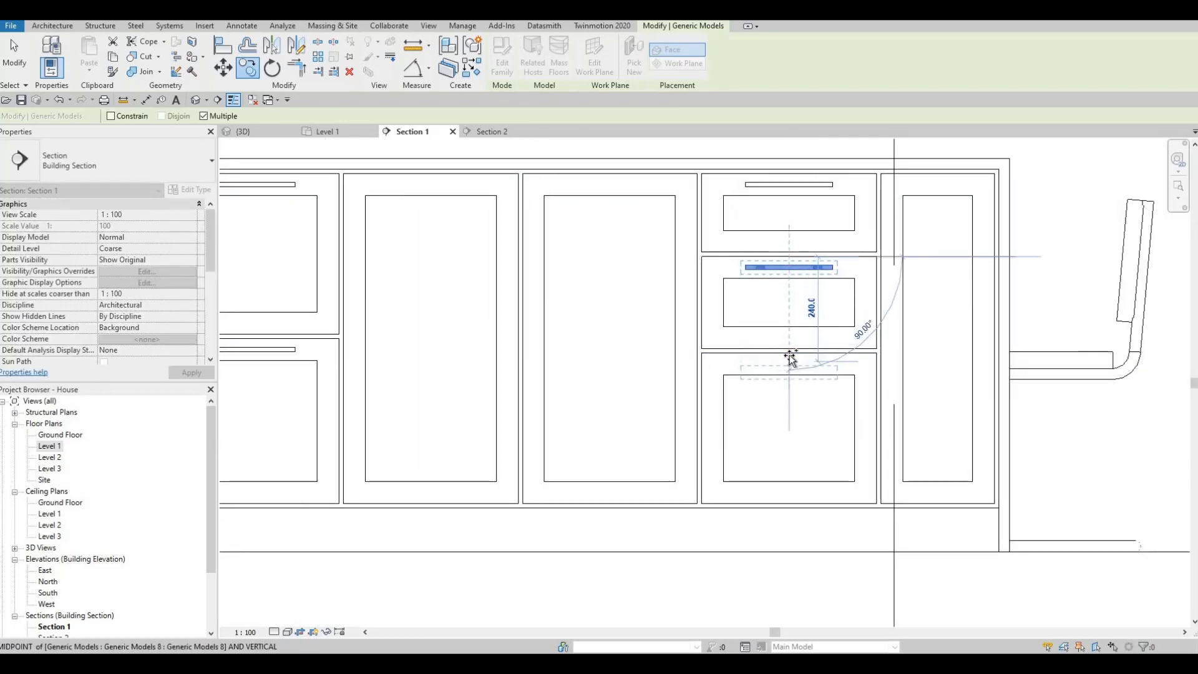
{"action": "left_click", "coordinate": [789, 353]}
{"action": "middle_click_drag", "start_coordinate": [332, 342], "coordinate": [631, 358]}
{"action": "key", "text": "Escape"}
{"action": "key", "text": "Escape"}
{"action": "key", "text": "Escape"}
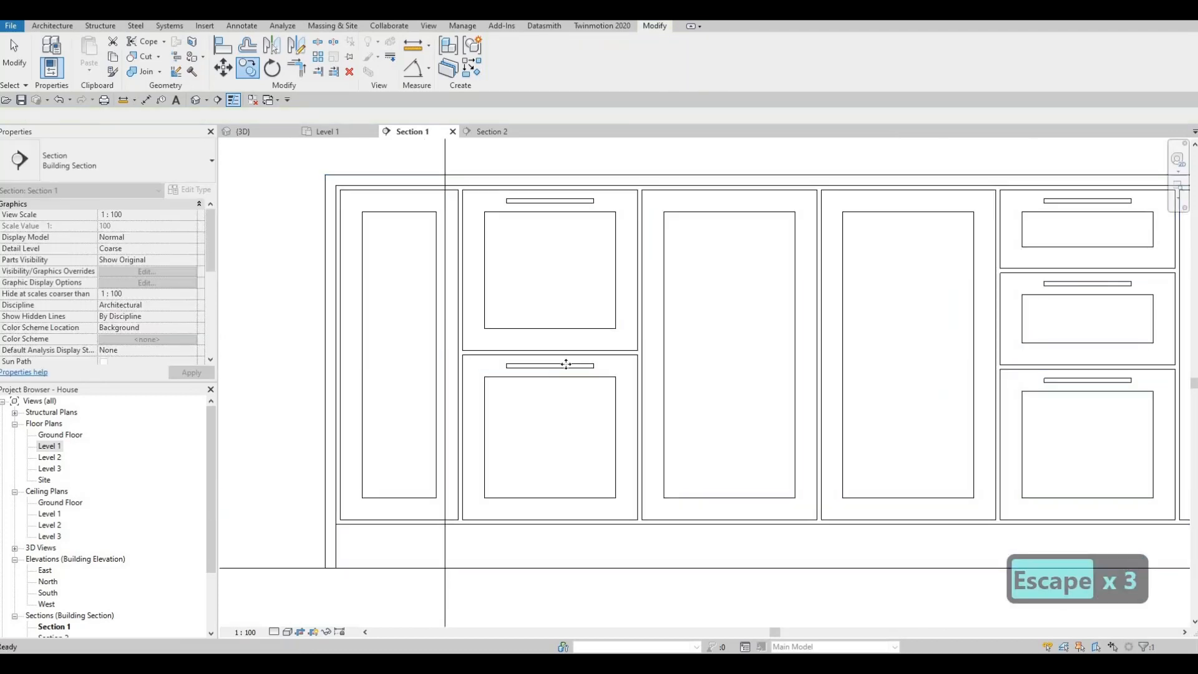
Create a similar handle and place it vertically on the narrow door beside the two-drawer unit, near its upper inner edge.
{"action": "left_click", "coordinate": [565, 364]}
{"action": "key", "text": "c"}
{"action": "key", "text": "s"}
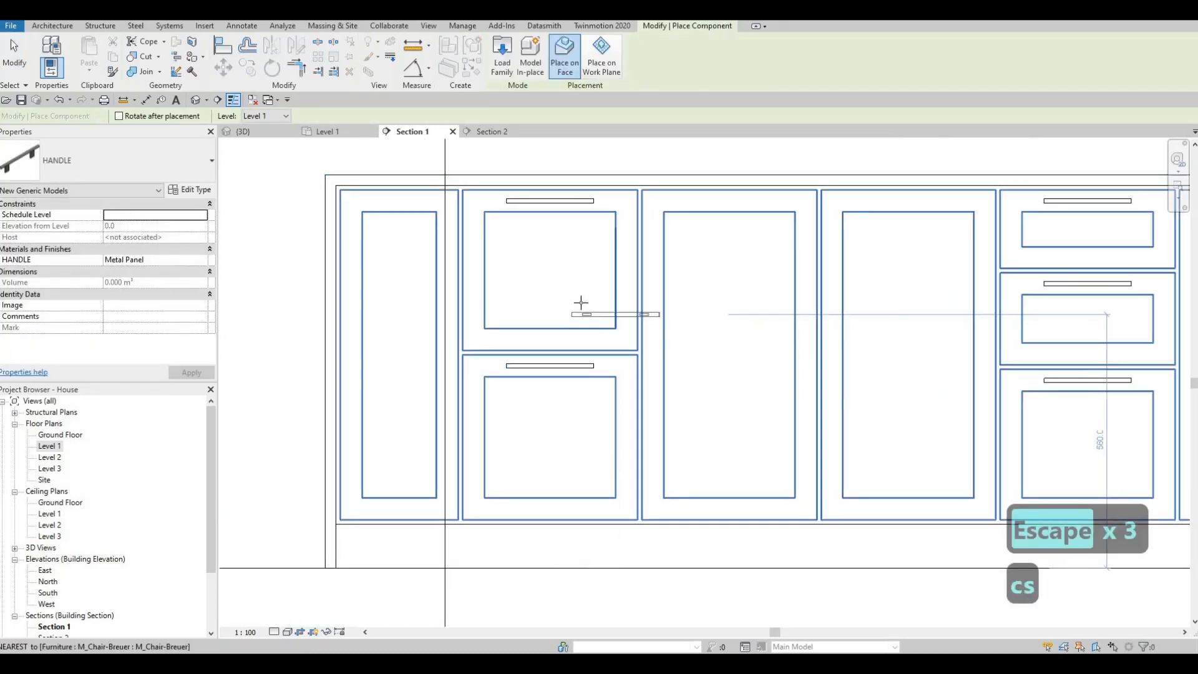
{"action": "scroll", "coordinate": [450, 247], "scroll_direction": "up", "scroll_amount": 2}
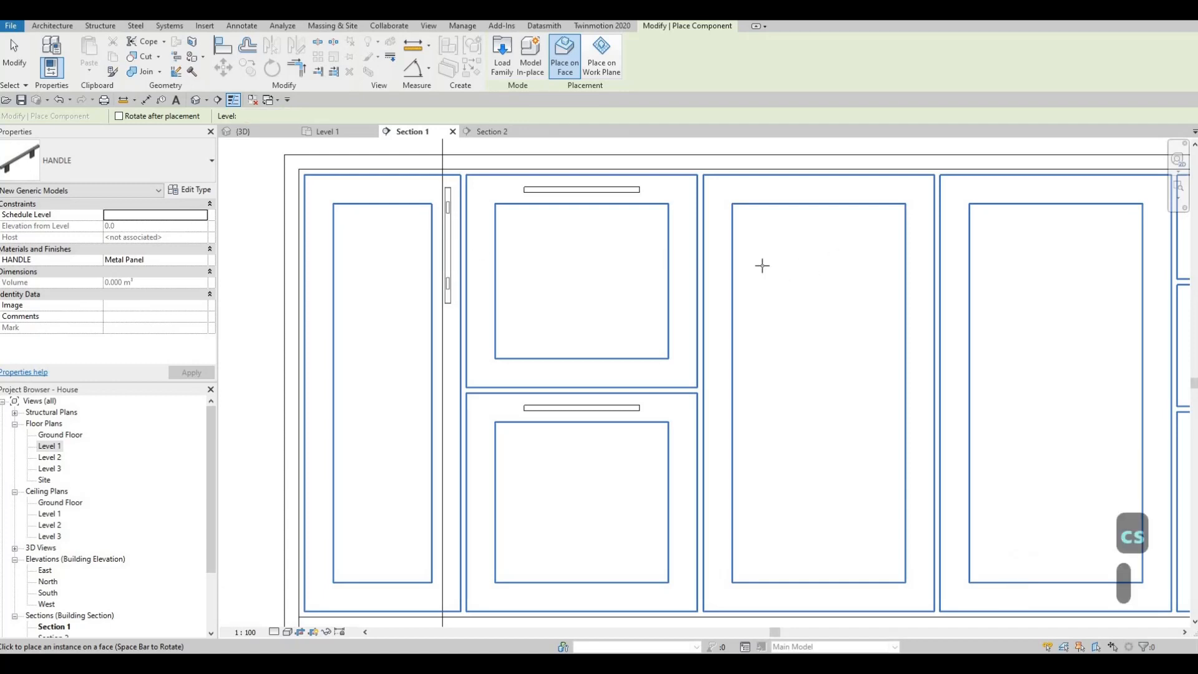
{"action": "middle_click_drag", "start_coordinate": [762, 265], "coordinate": [676, 261]}
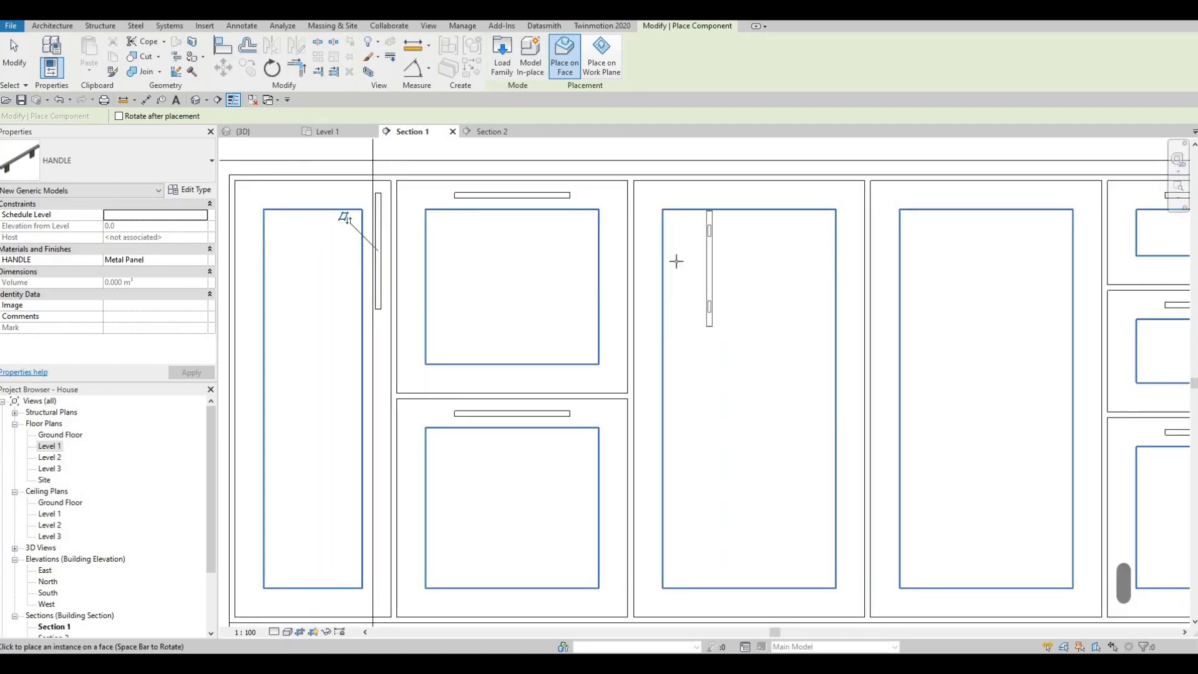
{"action": "left_click", "coordinate": [386, 229]}
{"action": "key", "text": "Escape"}
{"action": "key", "text": "Escape"}
Copy the vertical handle to the wide door next to the two-drawer unit, using the door's upper corner as reference.
{"action": "left_click", "coordinate": [379, 206]}
{"action": "key", "text": "c"}
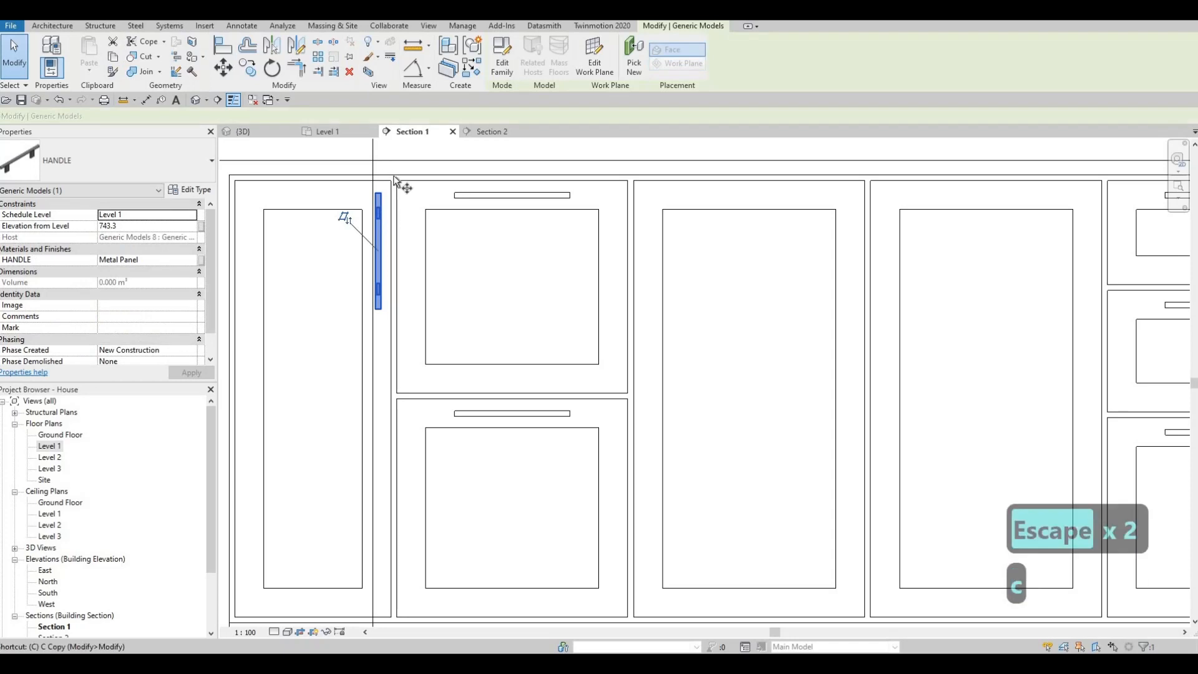
{"action": "key", "text": "o"}
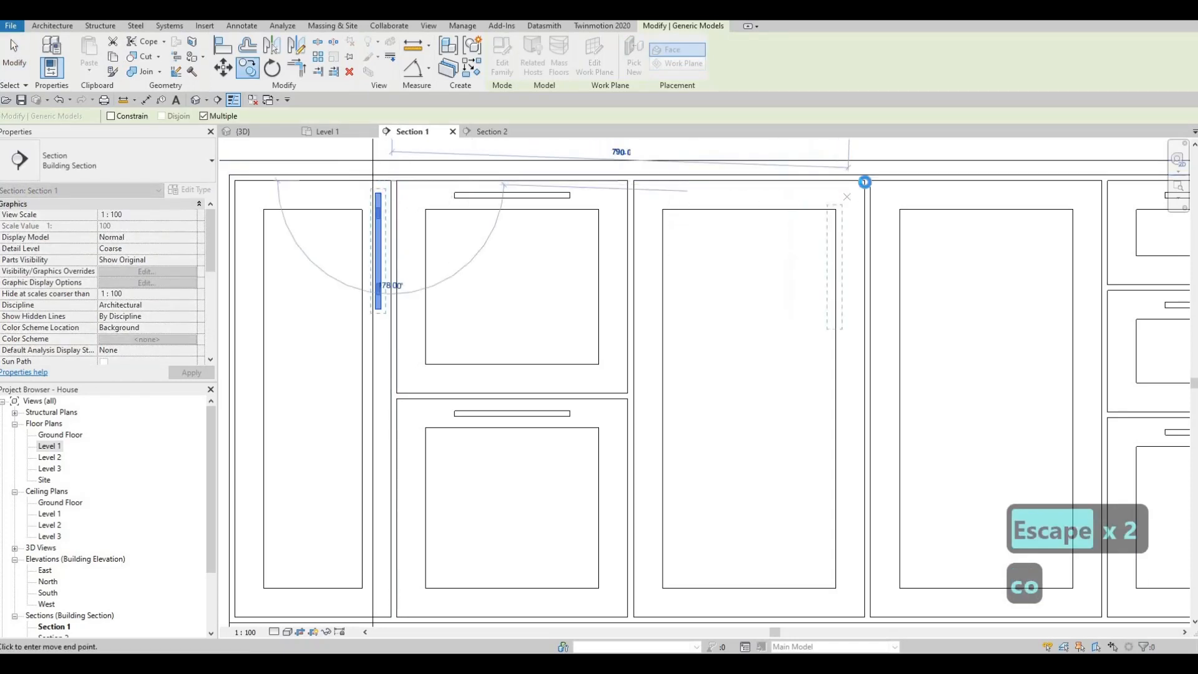
{"action": "left_click", "coordinate": [864, 182]}
{"action": "key", "text": "Escape"}
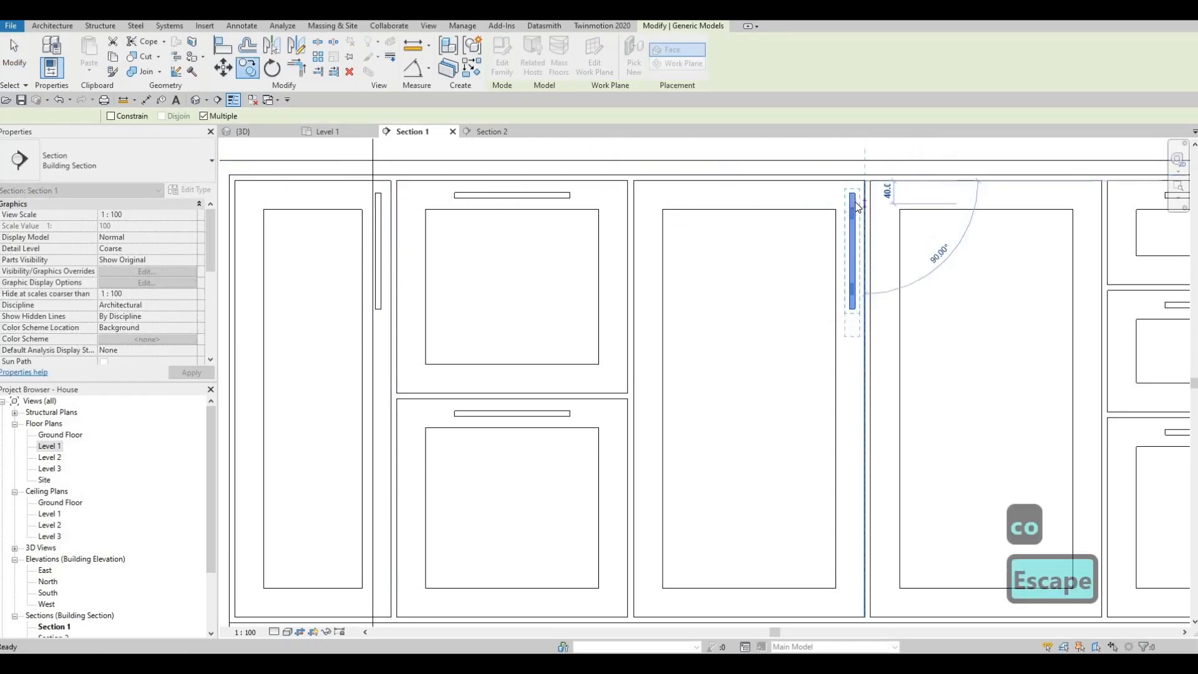
{"action": "key", "text": "Escape"}
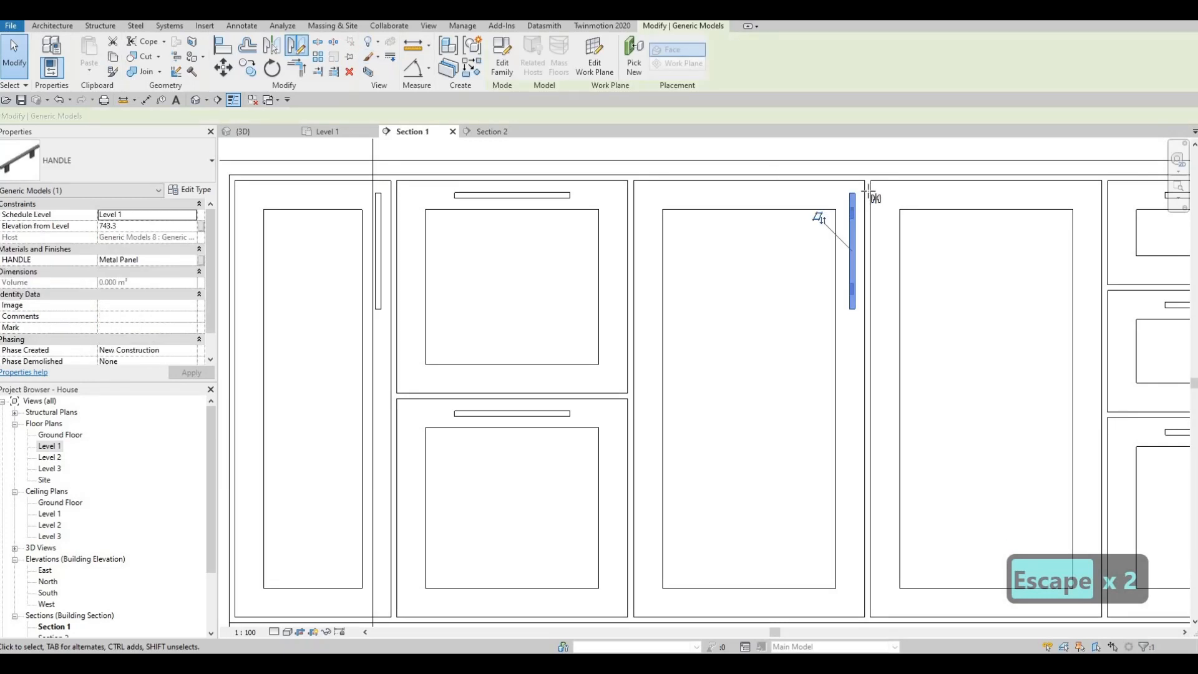
Mirror the wide door's vertical handle onto the adjacent wide door about an axis in the gap between the doors.
{"action": "scroll", "coordinate": [868, 189], "scroll_direction": "up", "scroll_amount": 4}
{"action": "middle_click_drag", "start_coordinate": [868, 189], "coordinate": [935, 163]}
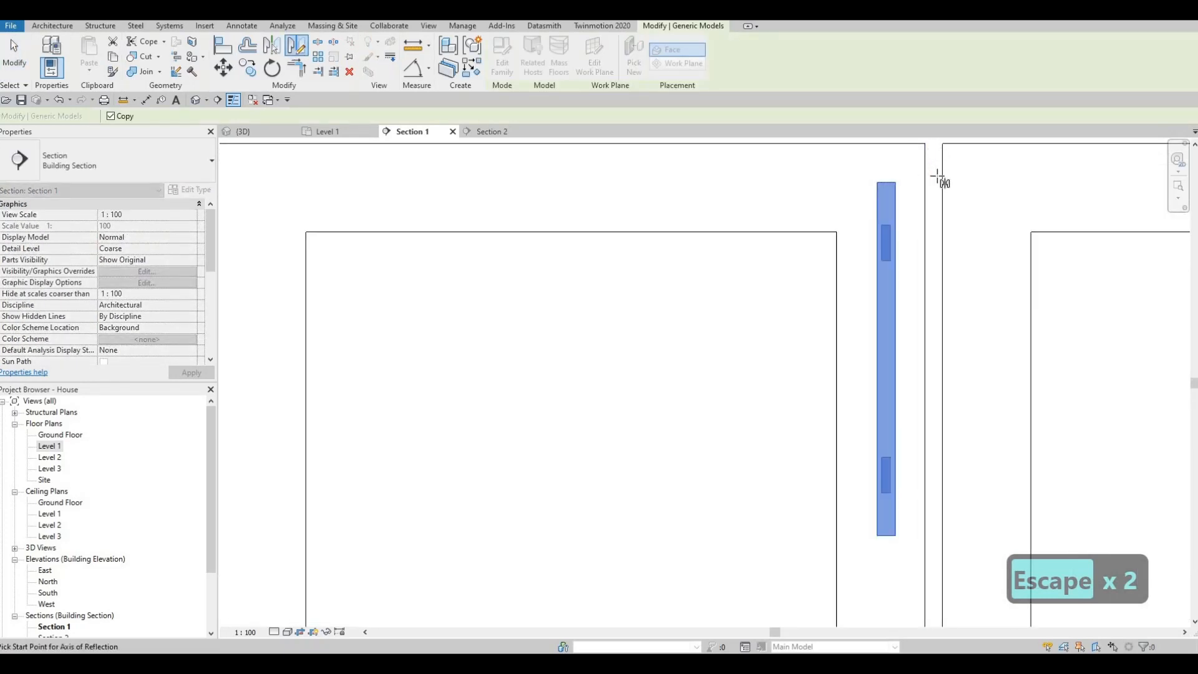
{"action": "left_click", "coordinate": [938, 179]}
{"action": "key", "text": "Escape"}
{"action": "scroll", "coordinate": [665, 246], "scroll_direction": "down", "scroll_amount": 5}
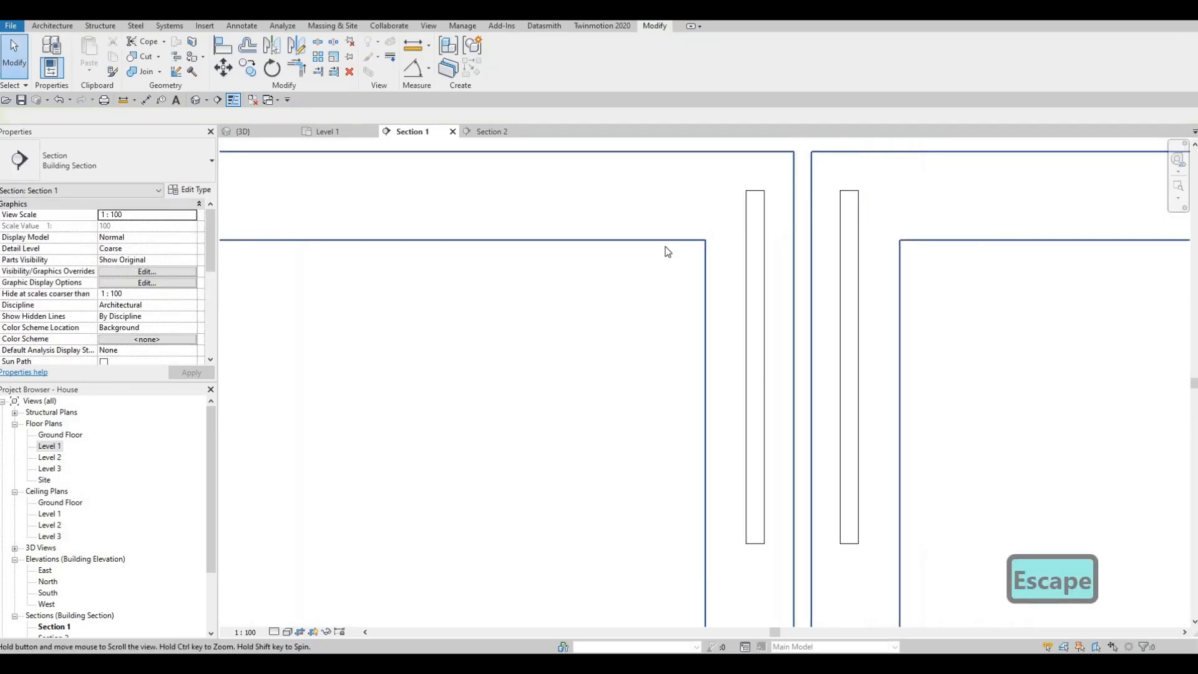
{"action": "scroll", "coordinate": [706, 251], "scroll_direction": "down", "scroll_amount": 2}
{"action": "key", "text": "Escape"}
{"action": "key", "text": "Escape"}
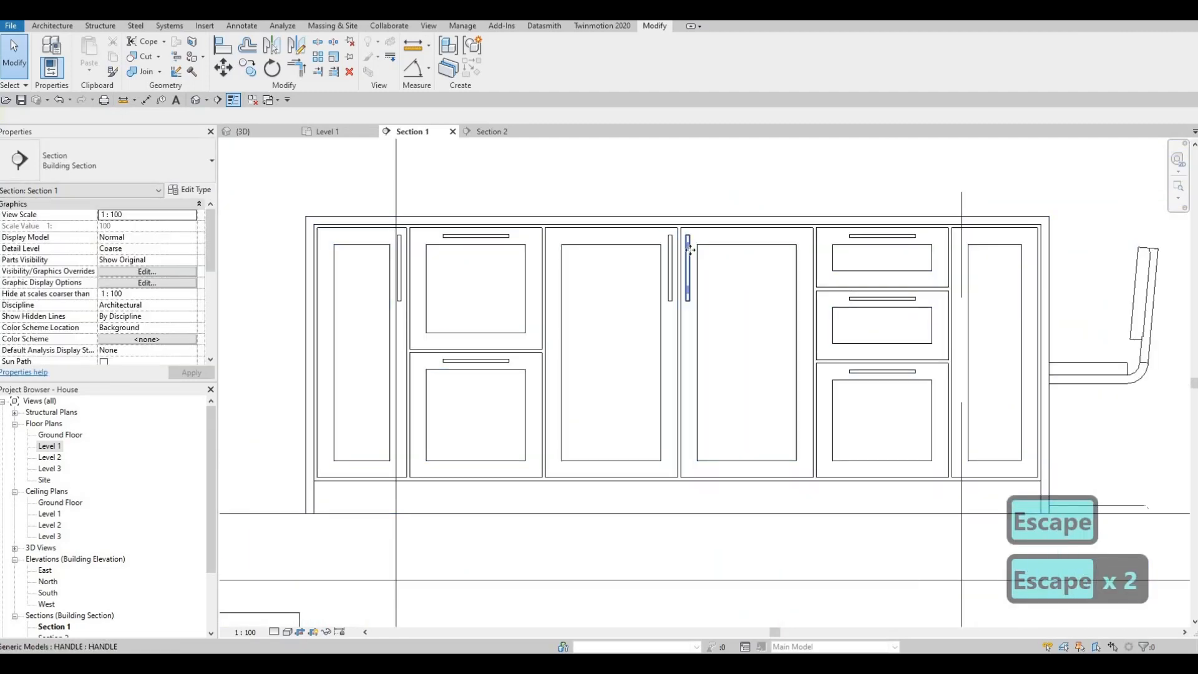
Copy the mirrored vertical handle to the narrow door beyond the three-drawer unit, using the door's upper corner as reference.
{"action": "left_click", "coordinate": [688, 249]}
{"action": "key", "text": "c"}
{"action": "key", "text": "o"}
{"action": "scroll", "coordinate": [698, 225], "scroll_direction": "up", "scroll_amount": 2}
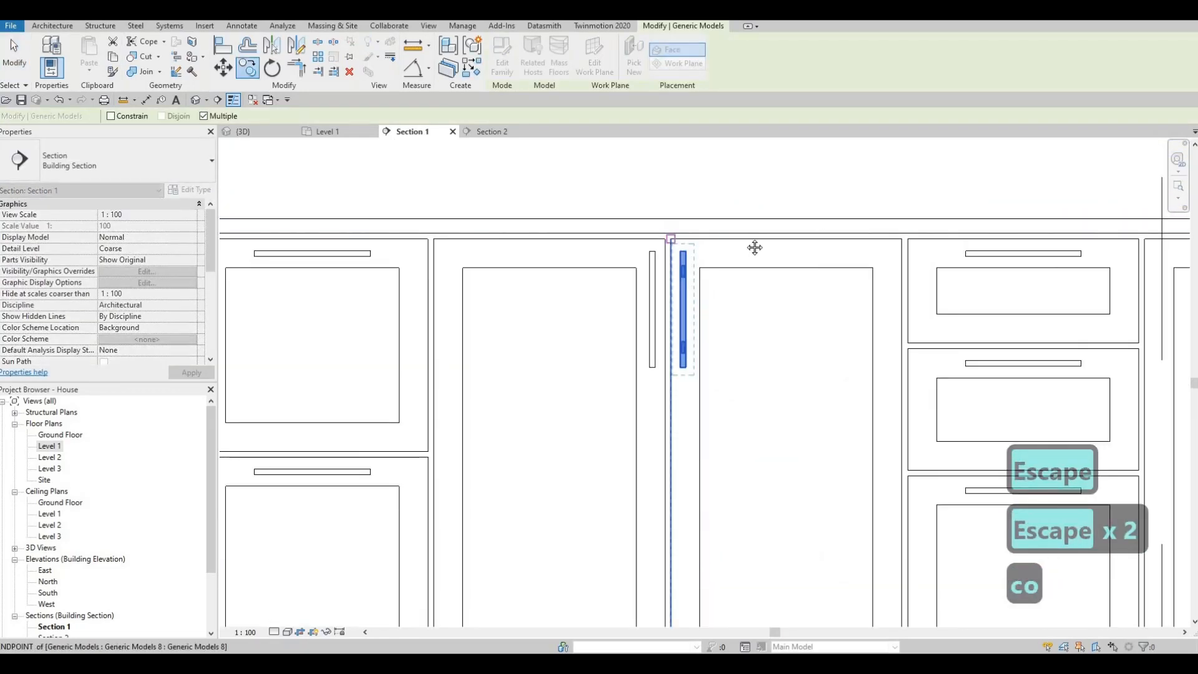
{"action": "scroll", "coordinate": [845, 232], "scroll_direction": "down", "scroll_amount": 2}
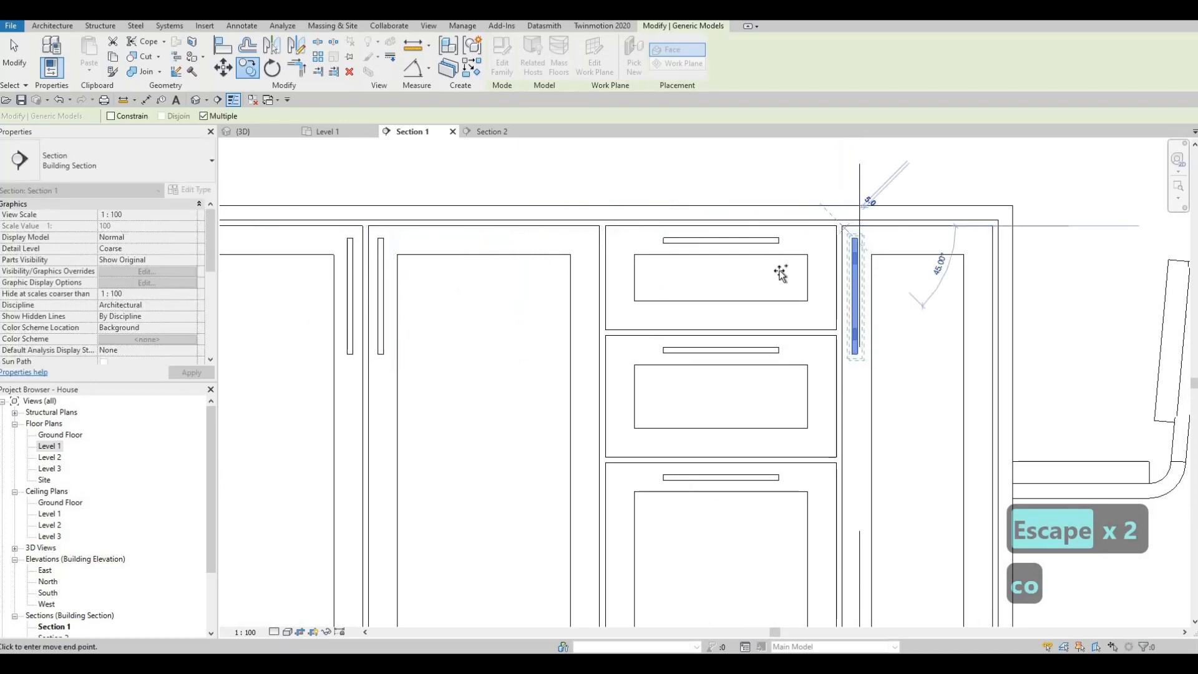
{"action": "scroll", "coordinate": [774, 278], "scroll_direction": "up", "scroll_amount": 1}
{"action": "scroll", "coordinate": [764, 302], "scroll_direction": "down", "scroll_amount": 3}
{"action": "key", "text": "Escape"}
{"action": "key", "text": "Escape"}
{"action": "key", "text": "Escape"}
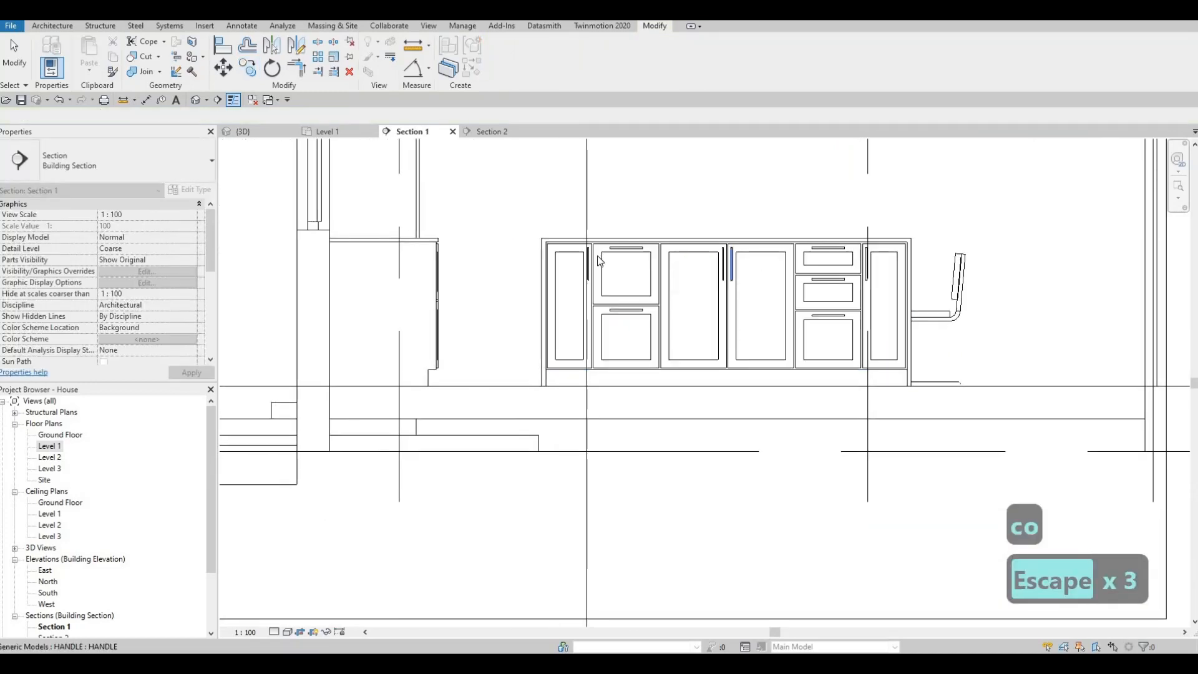
Open the Level 1 floor plan and flip Section 1 so it looks toward the kitchen wall counter.
{"action": "double_click", "coordinate": [50, 447]}
{"action": "scroll", "coordinate": [580, 378], "scroll_direction": "down", "scroll_amount": 2}
{"action": "key", "text": "Escape"}
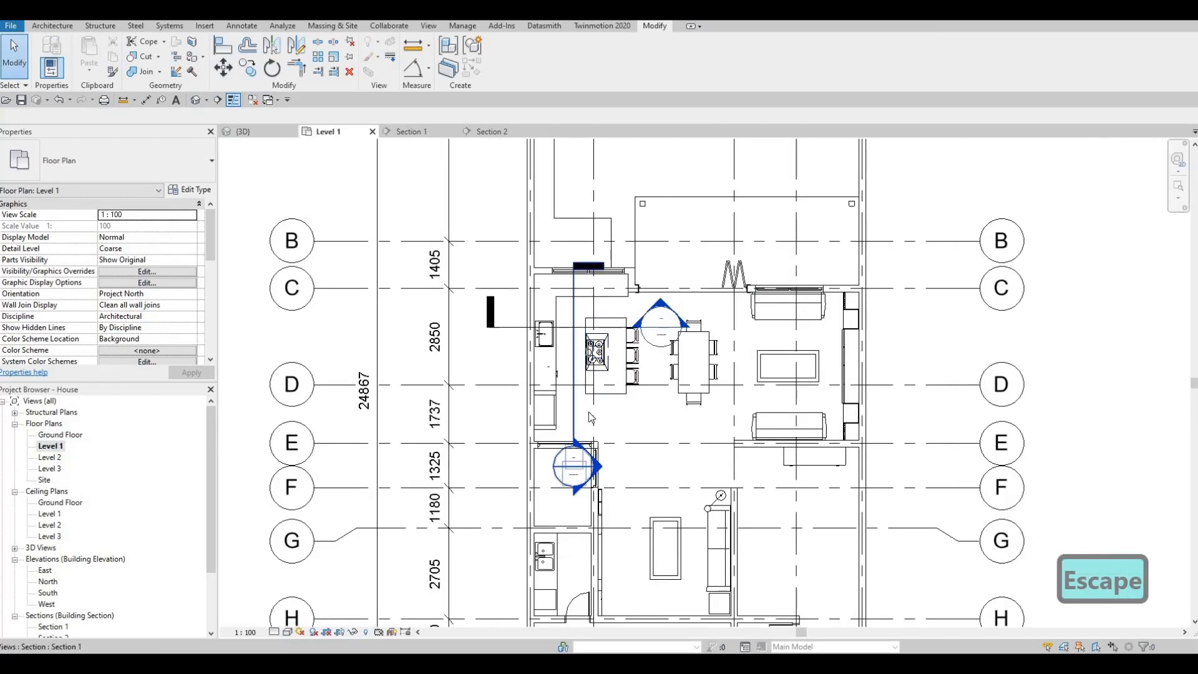
{"action": "left_click", "coordinate": [574, 353]}
{"action": "key", "text": "Escape"}
{"action": "key", "text": "Escape"}
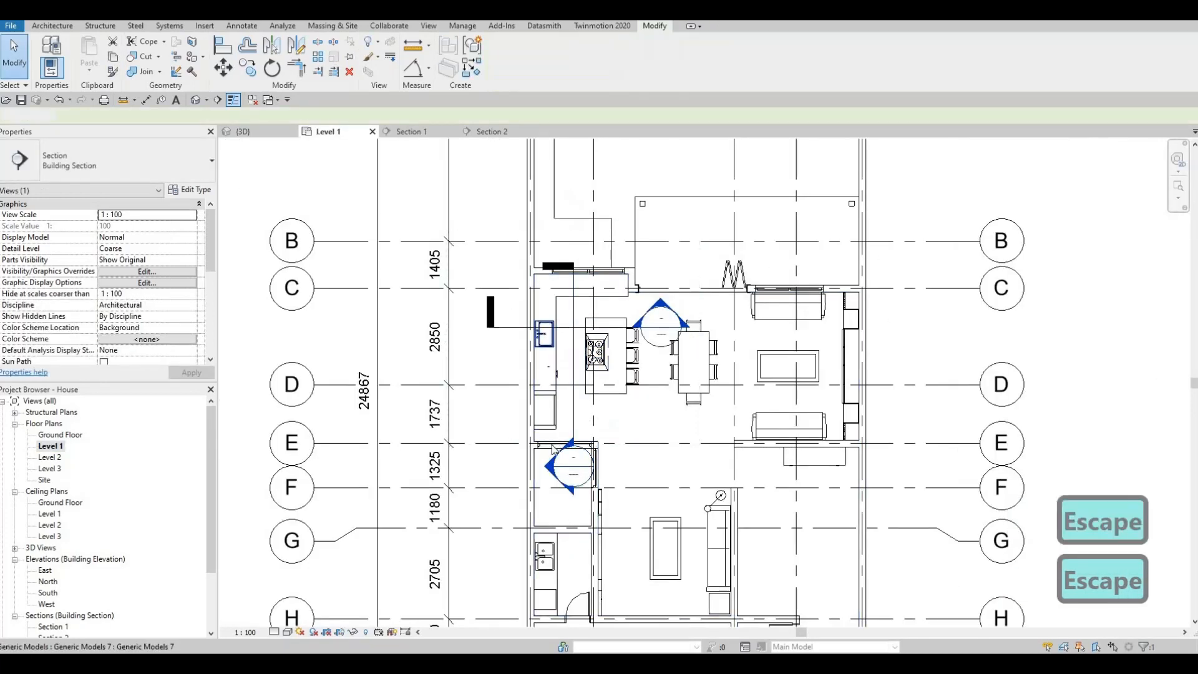
In Section 1, move the handle on the three-drawer unit's top drawer so it is centred on the drawer front's upper edge.
{"action": "left_click", "coordinate": [412, 131]}
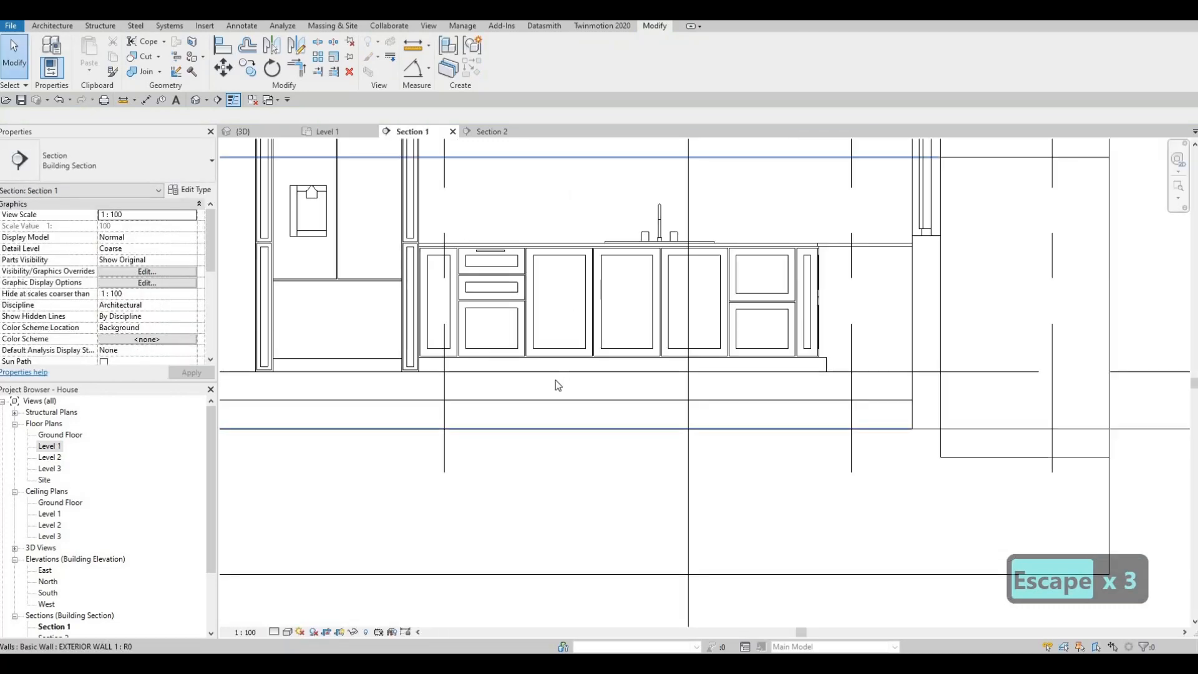
{"action": "middle_click_drag", "start_coordinate": [516, 308], "coordinate": [521, 349]}
{"action": "scroll", "coordinate": [492, 398], "scroll_direction": "up", "scroll_amount": 8}
{"action": "key", "text": "Escape"}
{"action": "left_click", "coordinate": [511, 387]}
{"action": "key", "text": "m"}
{"action": "key", "text": "v"}
{"action": "scroll", "coordinate": [503, 362], "scroll_direction": "up", "scroll_amount": 3}
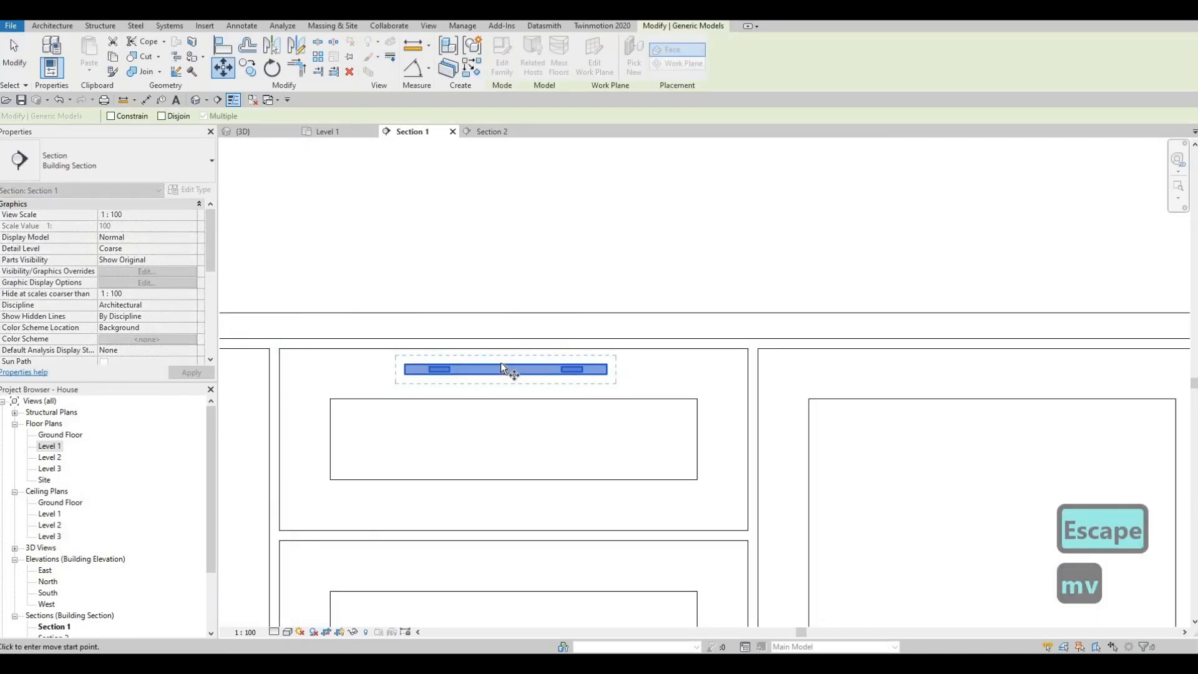
{"action": "left_click", "coordinate": [508, 360]}
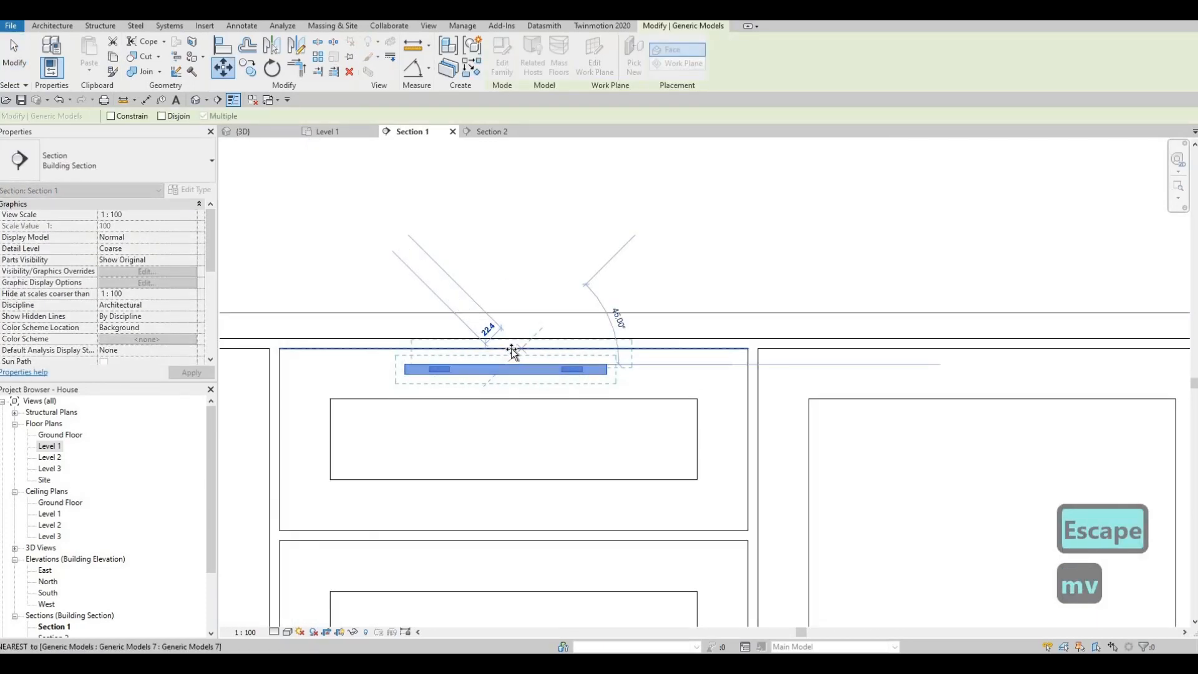
{"action": "left_click", "coordinate": [534, 360]}
{"action": "key", "text": "Escape"}
{"action": "key", "text": "Escape"}
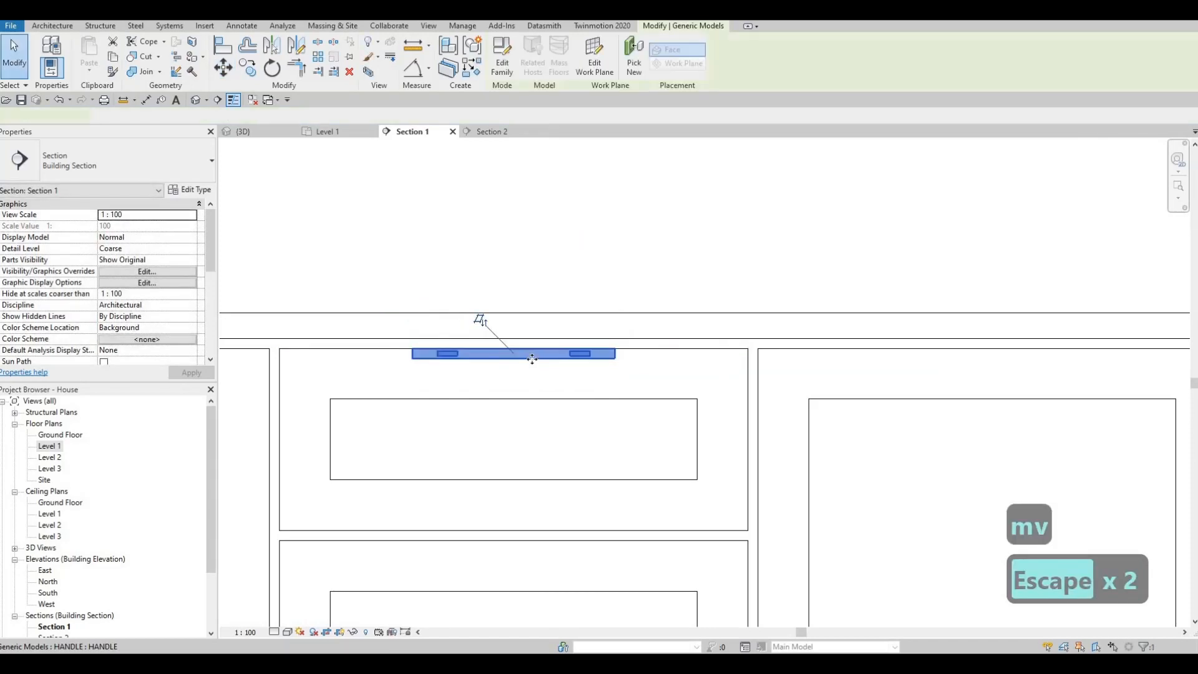
Nudge the centred handle down so it sits between the top drawer's upper edge and its recessed panel.
{"action": "left_click", "coordinate": [532, 359]}
{"action": "key", "text": "Down"}
{"action": "key", "text": "Down"}
{"action": "key", "text": "Down"}
{"action": "key", "text": "Down"}
{"action": "key", "text": "Down"}
{"action": "key", "text": "Down"}
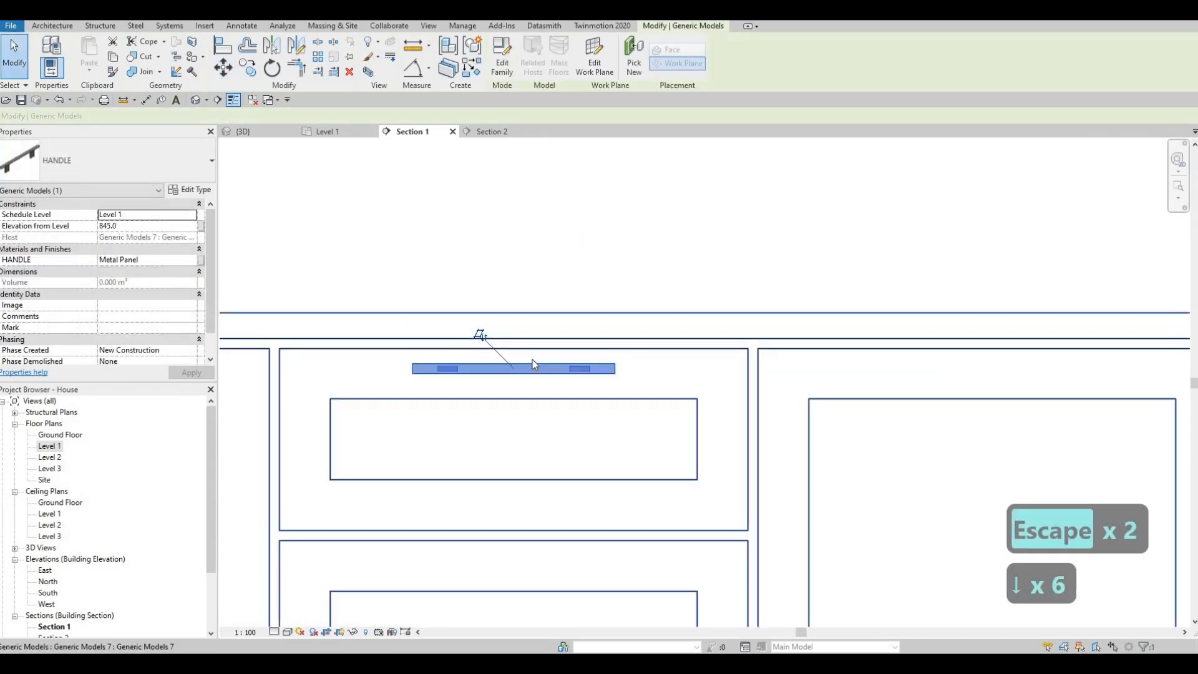
{"action": "key", "text": "Escape"}
{"action": "key", "text": "Escape"}
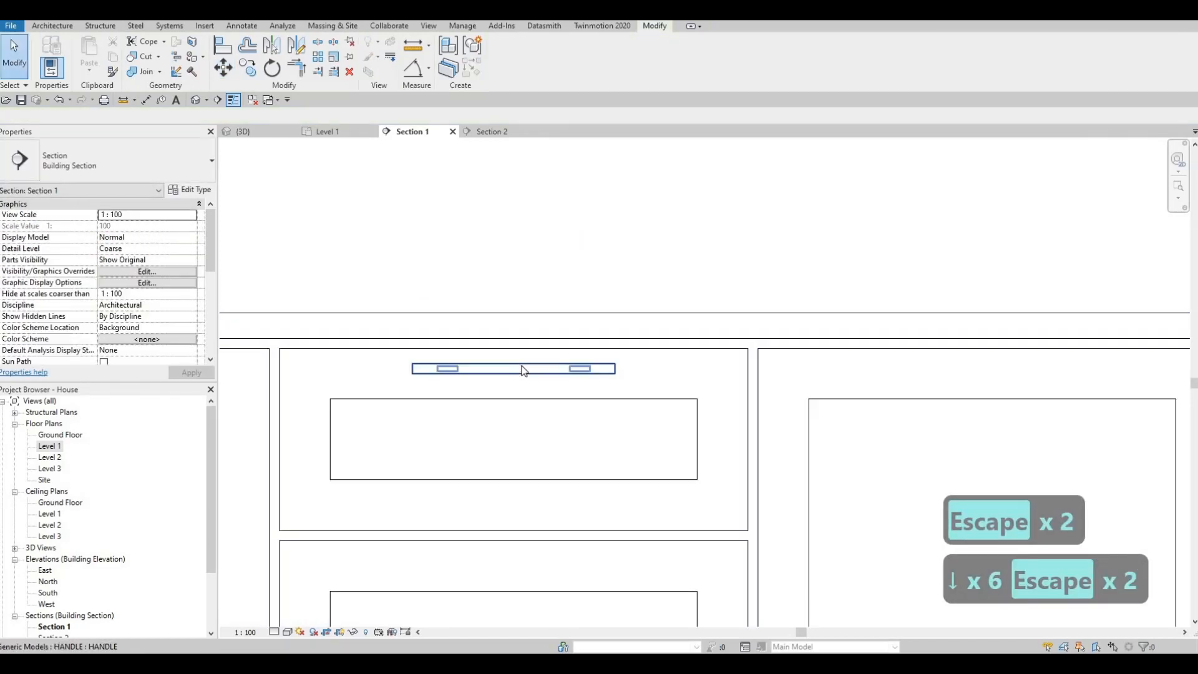
Copy the top drawer's handle onto the middle and bottom drawers of the three-drawer unit, using the midpoints of their upper edges.
{"action": "left_click", "coordinate": [522, 371]}
{"action": "key", "text": "c"}
{"action": "key", "text": "o"}
{"action": "left_click", "coordinate": [513, 351]}
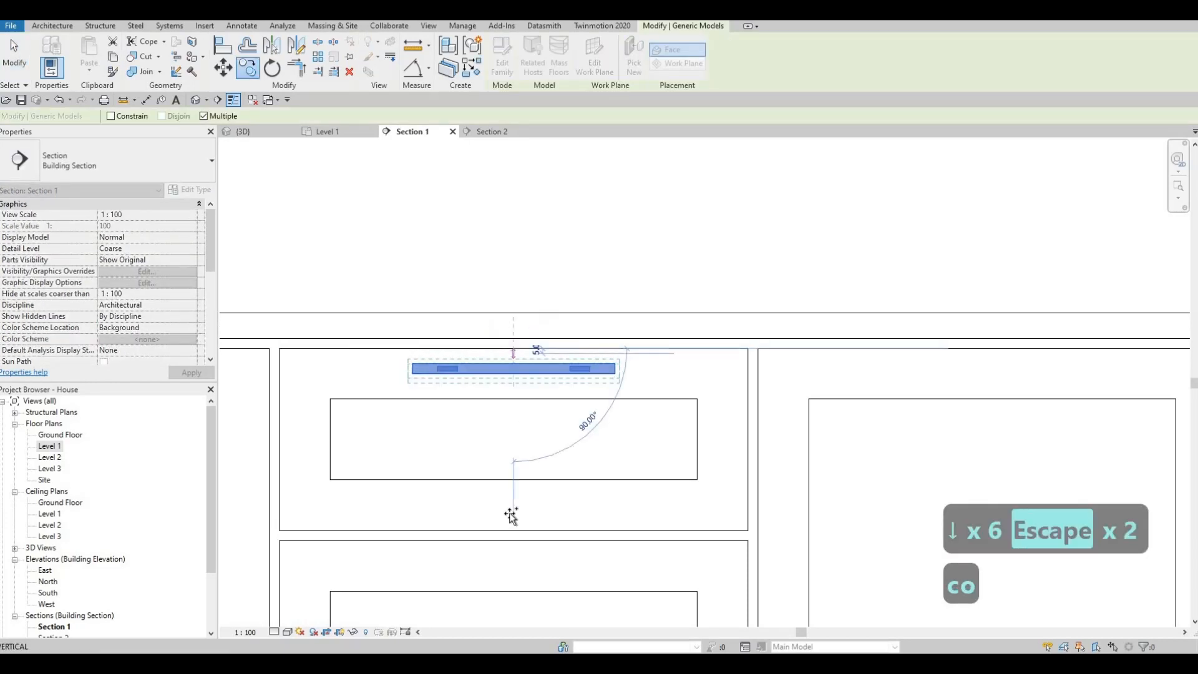
{"action": "scroll", "coordinate": [511, 514], "scroll_direction": "down", "scroll_amount": 2}
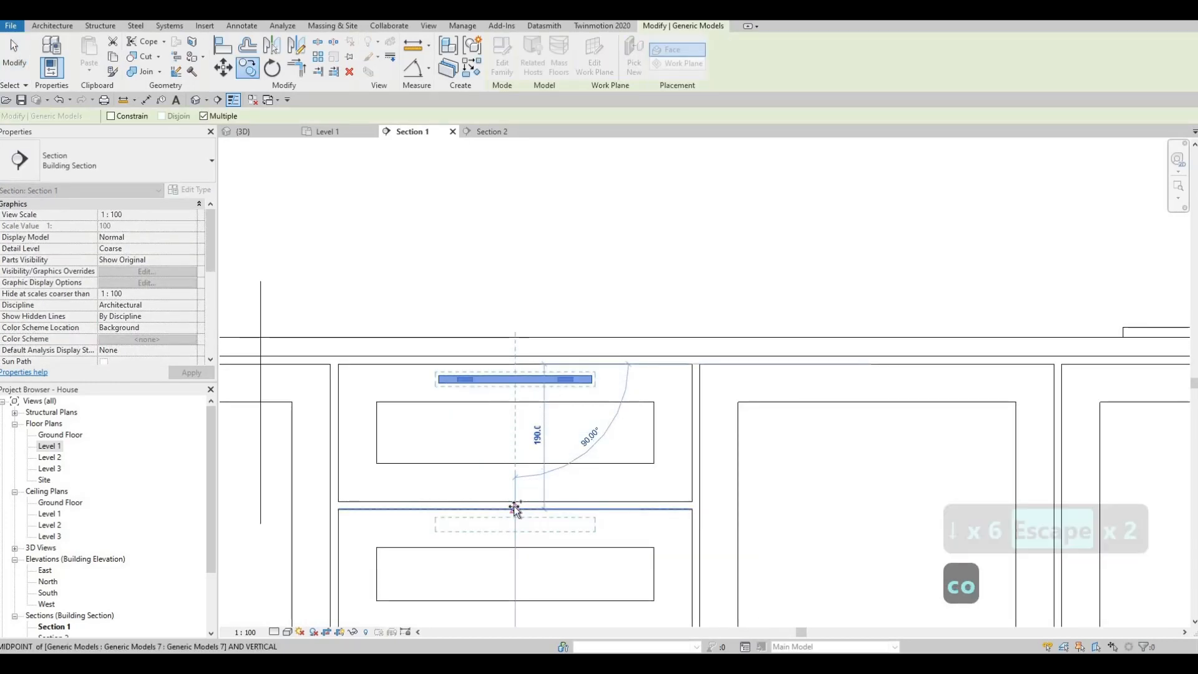
{"action": "scroll", "coordinate": [541, 400], "scroll_direction": "down", "scroll_amount": 4}
{"action": "scroll", "coordinate": [541, 382], "scroll_direction": "up", "scroll_amount": 3}
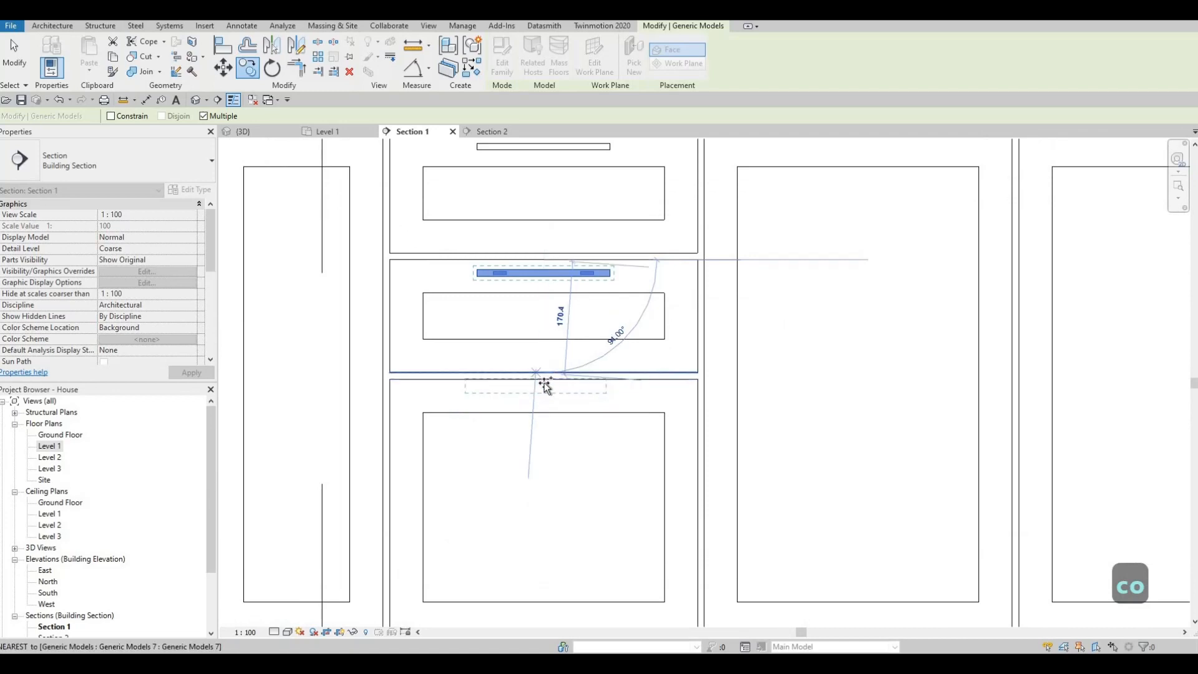
{"action": "left_click", "coordinate": [505, 380]}
Continue copying the horizontal handle onto both drawers of the two-drawer unit, using the midpoints of their upper edges.
{"action": "middle_click_drag", "start_coordinate": [634, 398], "coordinate": [539, 388]}
{"action": "scroll", "coordinate": [539, 388], "scroll_direction": "down", "scroll_amount": 5}
{"action": "scroll", "coordinate": [694, 323], "scroll_direction": "up", "scroll_amount": 5}
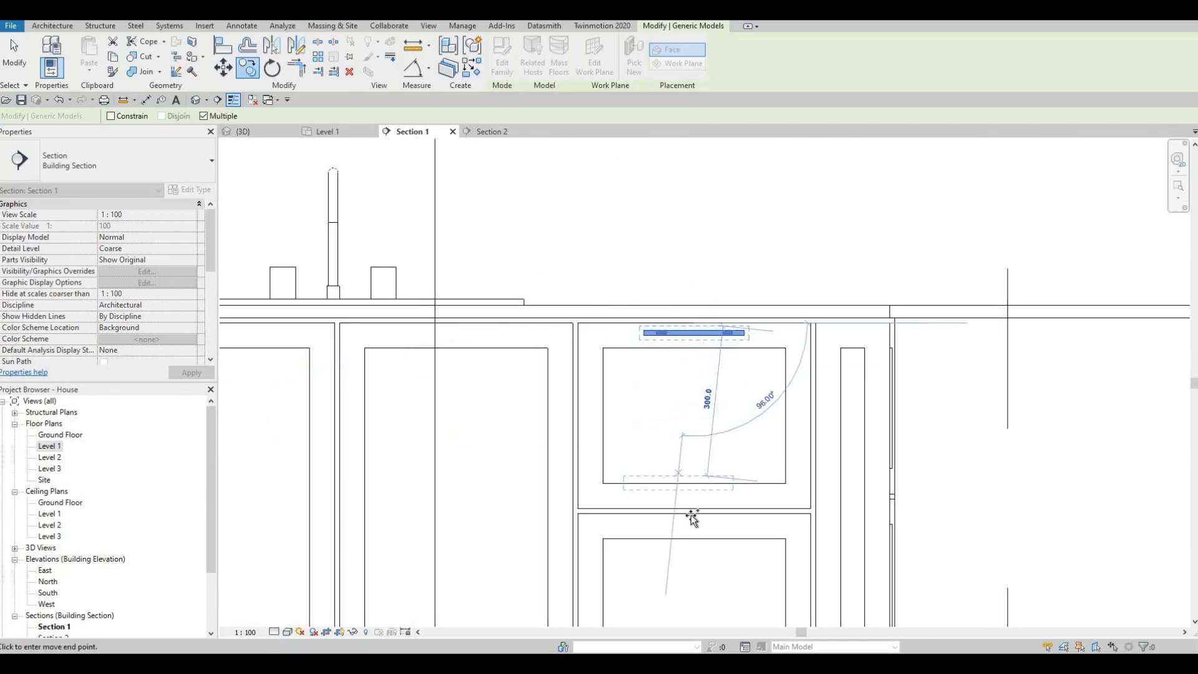
{"action": "left_click", "coordinate": [691, 518]}
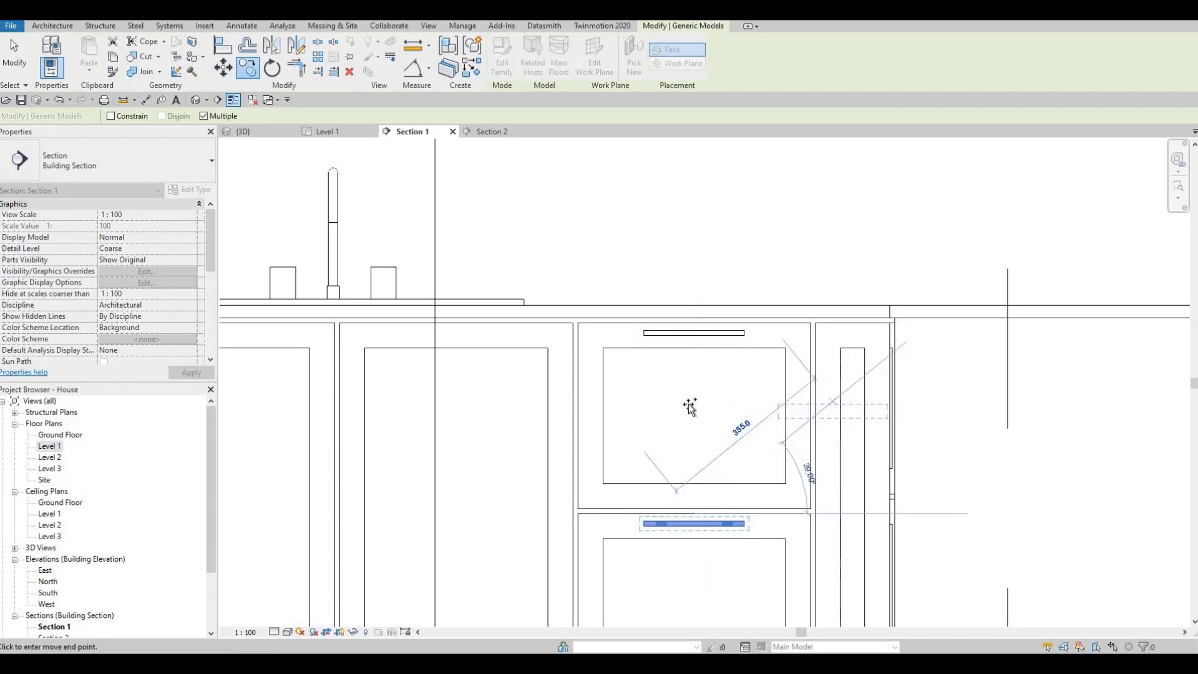
{"action": "scroll", "coordinate": [690, 407], "scroll_direction": "down", "scroll_amount": 5}
{"action": "scroll", "coordinate": [613, 432], "scroll_direction": "up", "scroll_amount": 4}
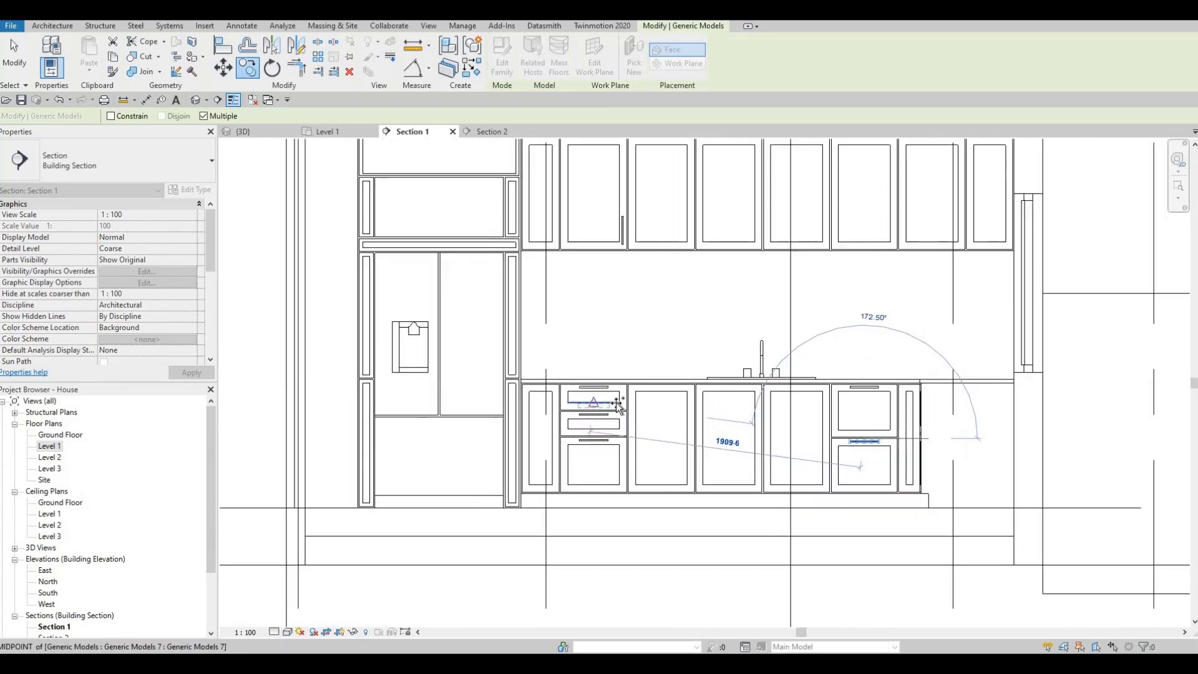
{"action": "key", "text": "Escape"}
{"action": "scroll", "coordinate": [575, 353], "scroll_direction": "up", "scroll_amount": 3}
{"action": "key", "text": "Escape"}
{"action": "key", "text": "Escape"}
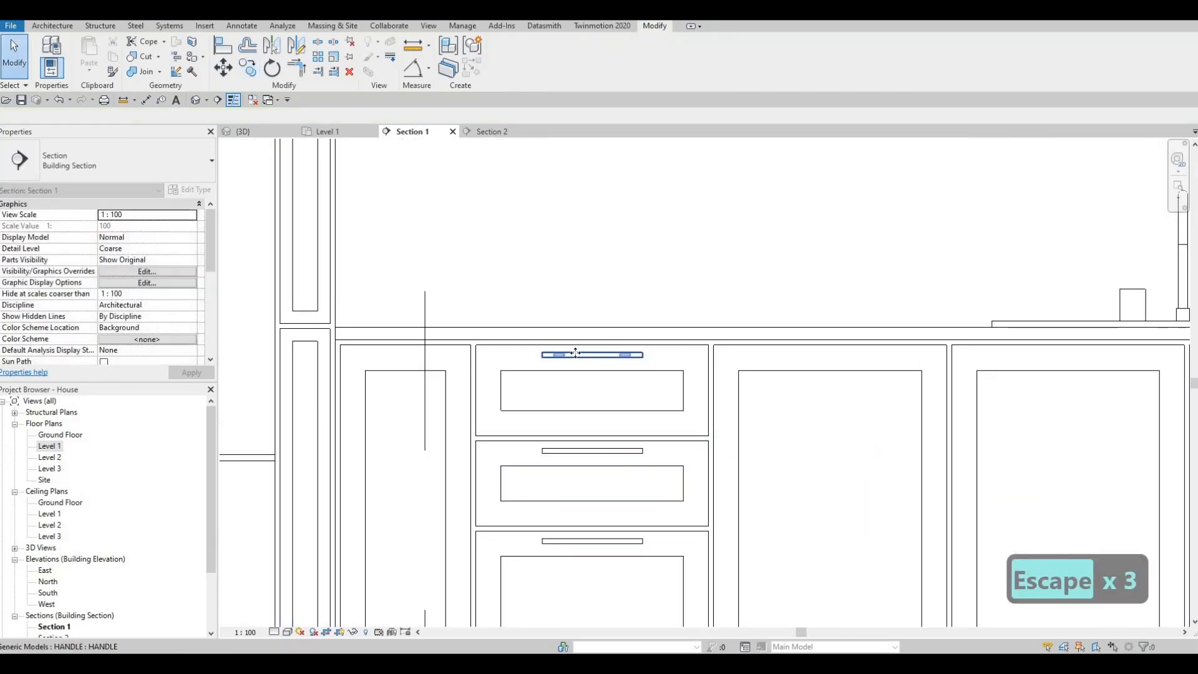
Create similar handles from the top drawer's handle and place them vertically on the two doors below the sink, beside their shared gap.
{"action": "left_click", "coordinate": [576, 354]}
{"action": "key", "text": "c"}
{"action": "key", "text": "s"}
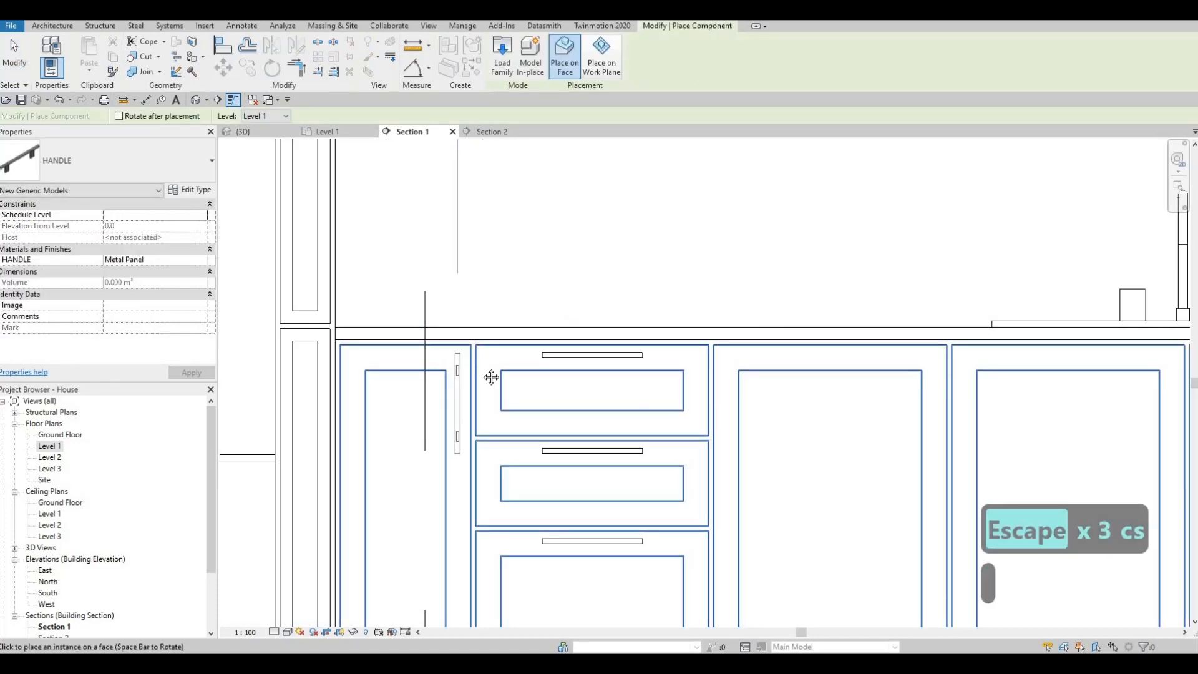
{"action": "middle_click_drag", "start_coordinate": [790, 396], "coordinate": [465, 367]}
{"action": "middle_click_drag", "start_coordinate": [793, 374], "coordinate": [578, 359]}
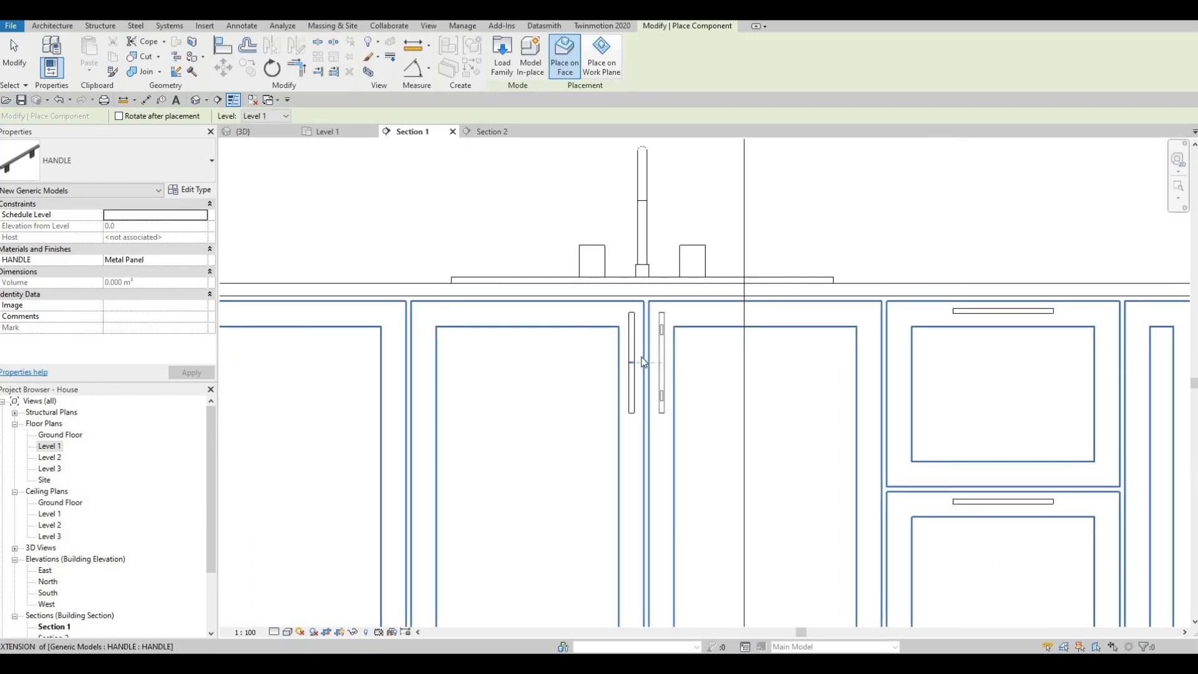
{"action": "key", "text": "Escape"}
{"action": "key", "text": "Escape"}
{"action": "key", "text": "Escape"}
Copy the vertical handle nearer the three-drawer unit from the sink doors to the adjacent wide base door, using the door's upper corner.
{"action": "left_click", "coordinate": [633, 360]}
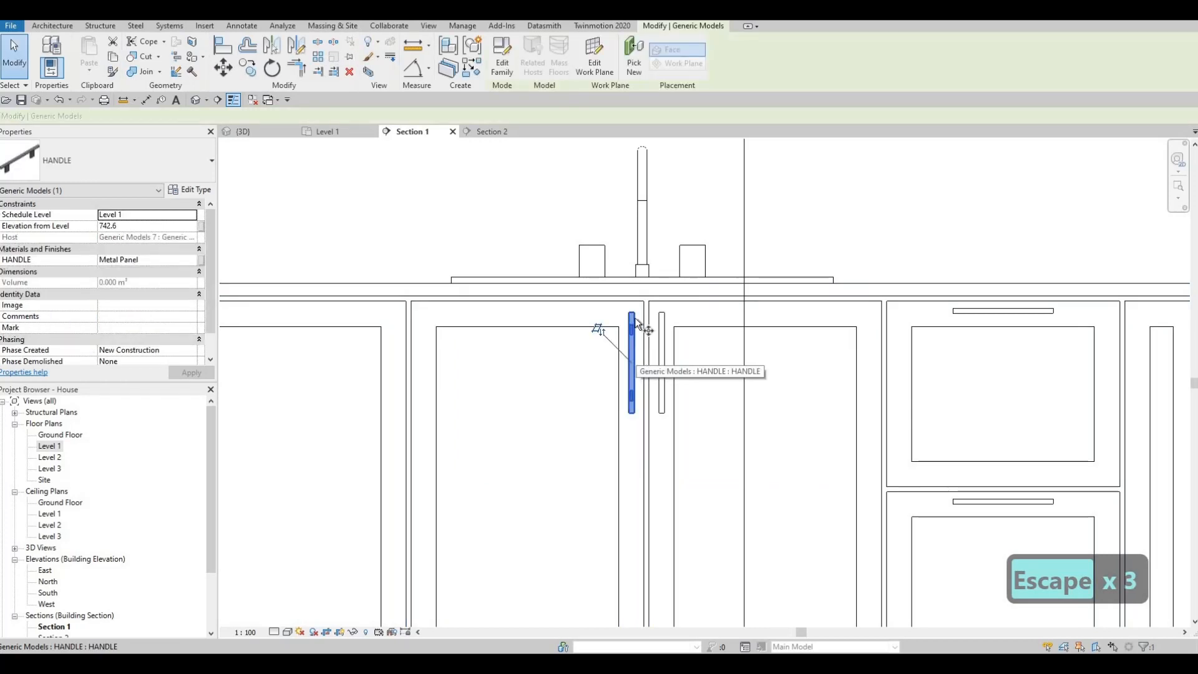
{"action": "key", "text": "c"}
{"action": "key", "text": "o"}
{"action": "left_click", "coordinate": [645, 301]}
{"action": "scroll", "coordinate": [554, 317], "scroll_direction": "down", "scroll_amount": 4}
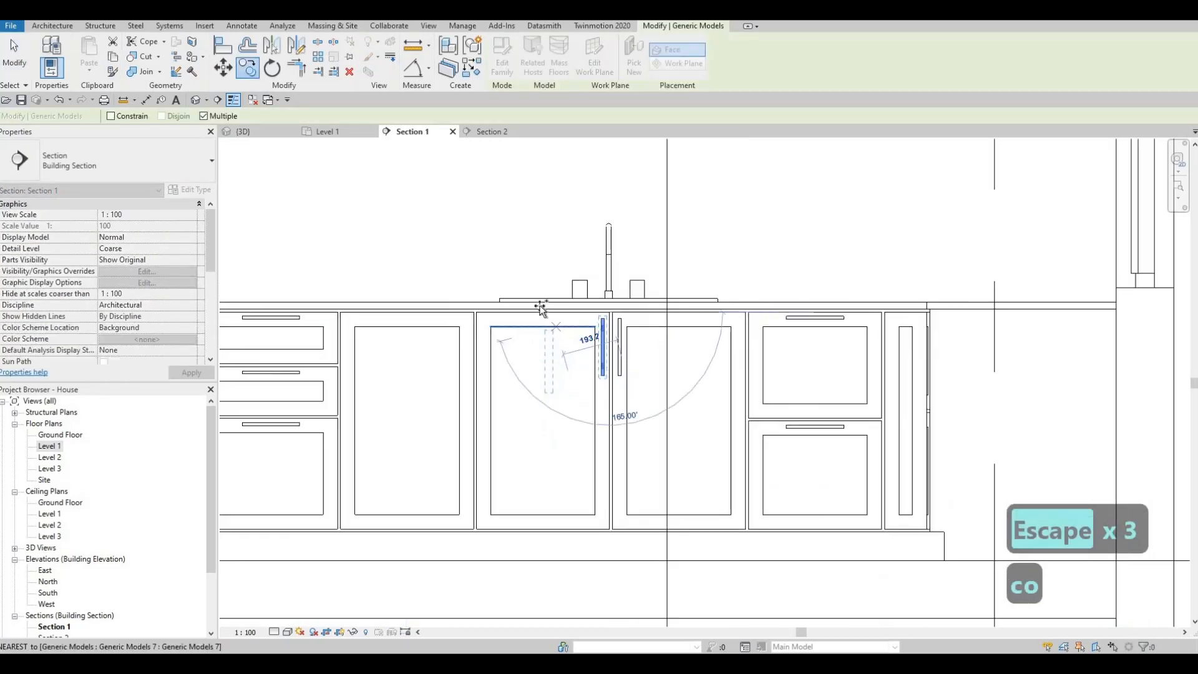
{"action": "middle_click_drag", "start_coordinate": [482, 319], "coordinate": [558, 315]}
{"action": "scroll", "coordinate": [551, 310], "scroll_direction": "up", "scroll_amount": 3}
{"action": "left_click", "coordinate": [555, 310]}
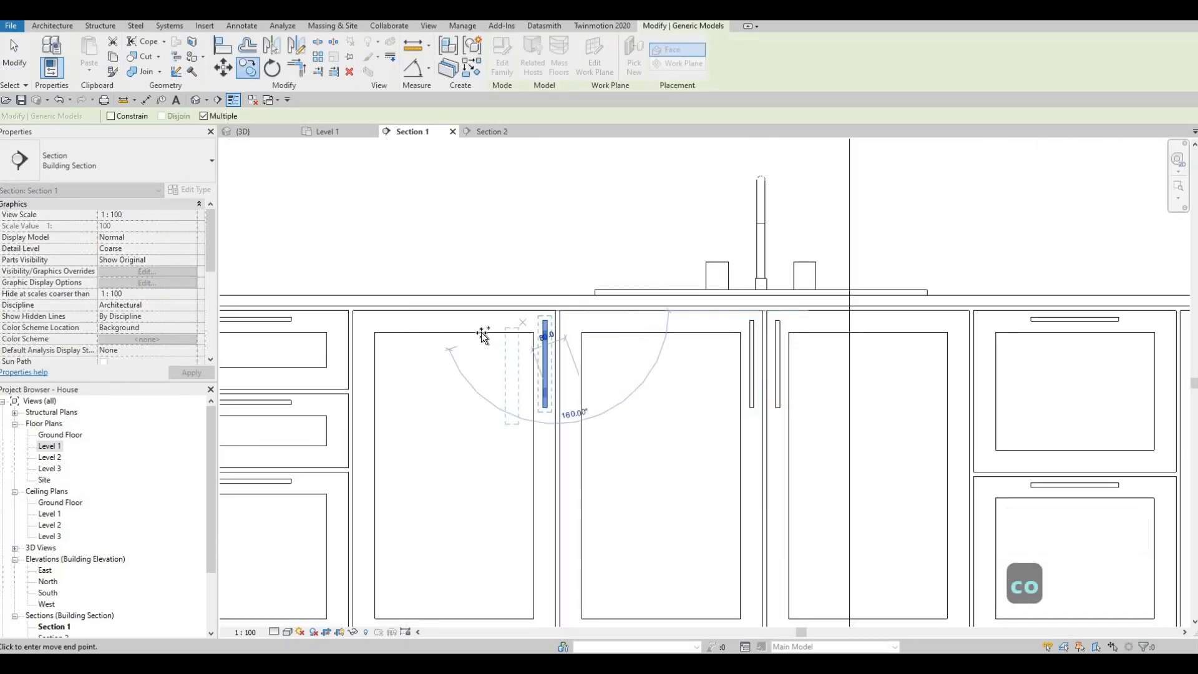
Continue copying the vertical handle onto the narrow base door beside the fridge, using the door's upper corner.
{"action": "middle_click_drag", "start_coordinate": [452, 332], "coordinate": [742, 342]}
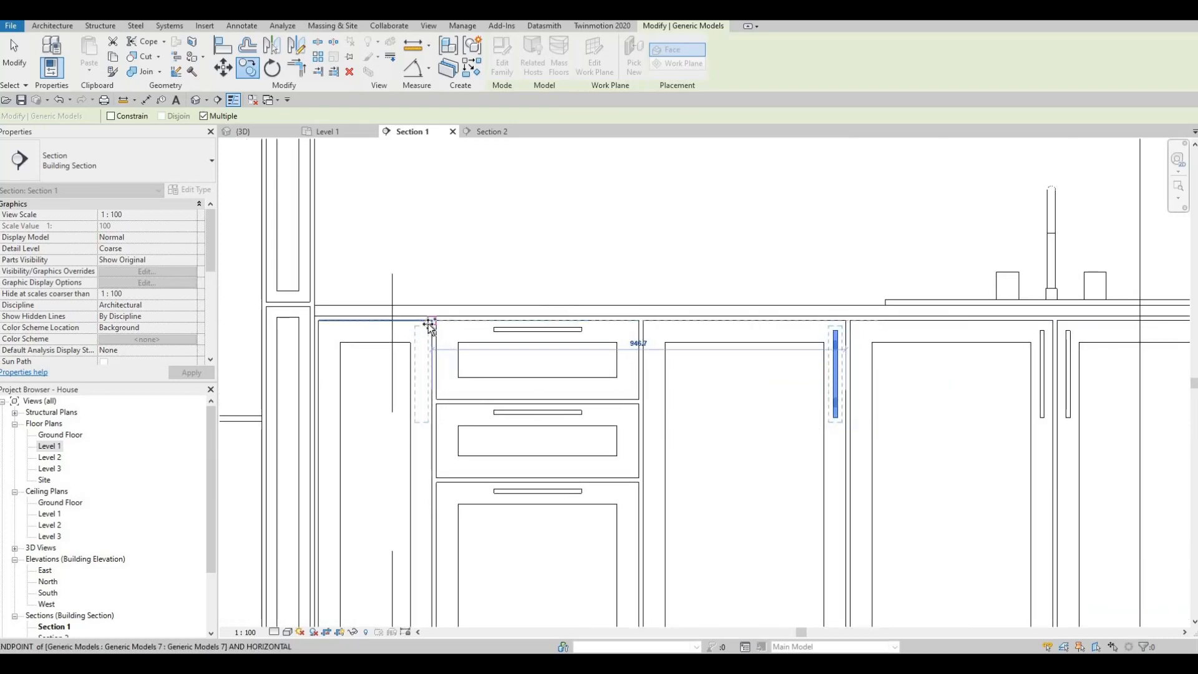
{"action": "left_click", "coordinate": [428, 322]}
{"action": "scroll", "coordinate": [618, 347], "scroll_direction": "down", "scroll_amount": 5}
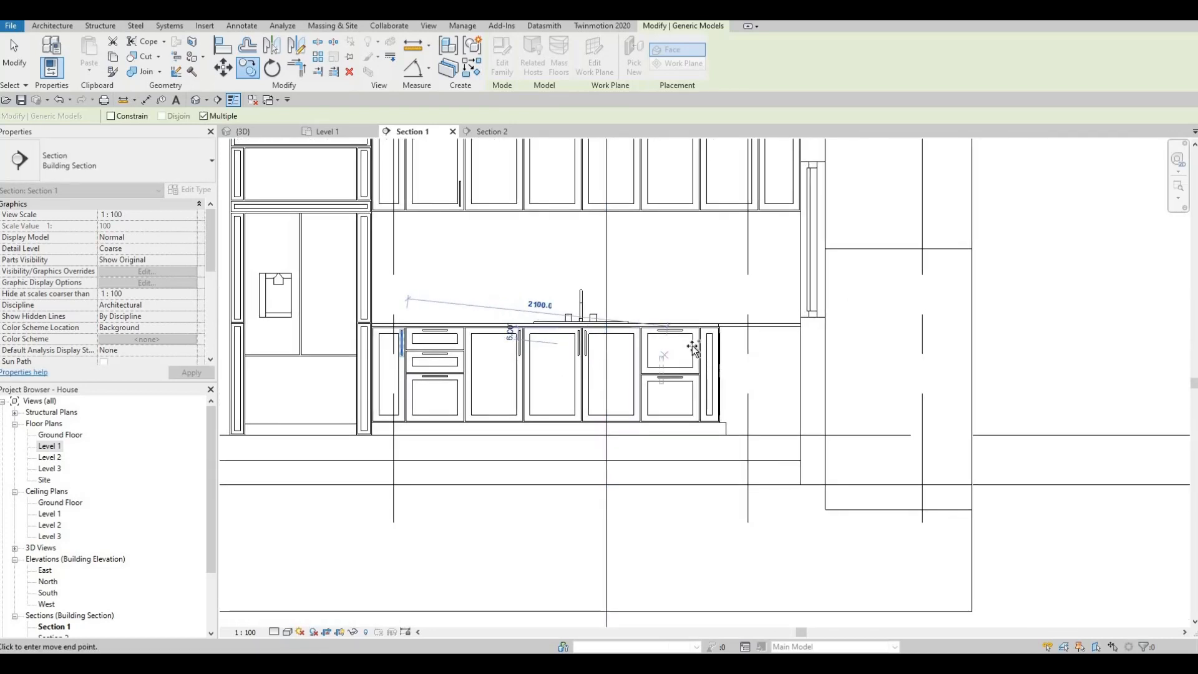
{"action": "scroll", "coordinate": [691, 346], "scroll_direction": "up", "scroll_amount": 3}
{"action": "scroll", "coordinate": [568, 331], "scroll_direction": "down", "scroll_amount": 3}
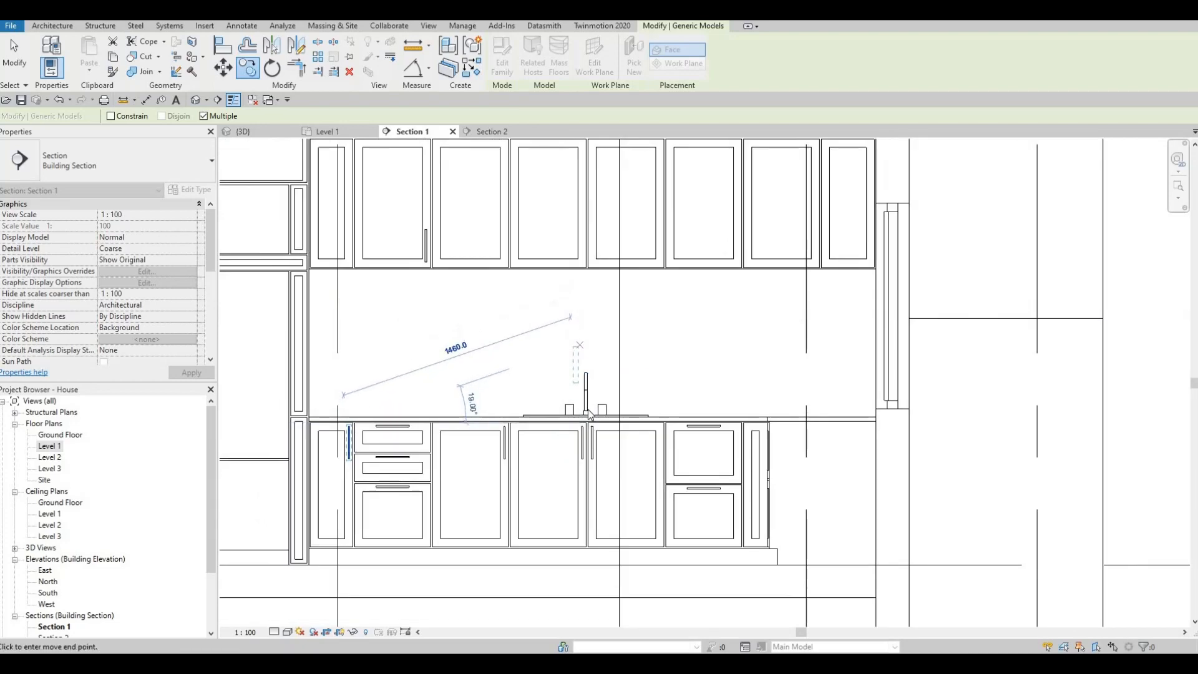
{"action": "key", "text": "Escape"}
{"action": "key", "text": "Escape"}
Copy the wall cabinet's existing vertical handle two wide doors over to the door above the sink, using the door's lower corner.
{"action": "scroll", "coordinate": [460, 360], "scroll_direction": "up", "scroll_amount": 2}
{"action": "key", "text": "Escape"}
{"action": "middle_click_drag", "start_coordinate": [390, 301], "coordinate": [390, 365]}
{"action": "key", "text": "Escape"}
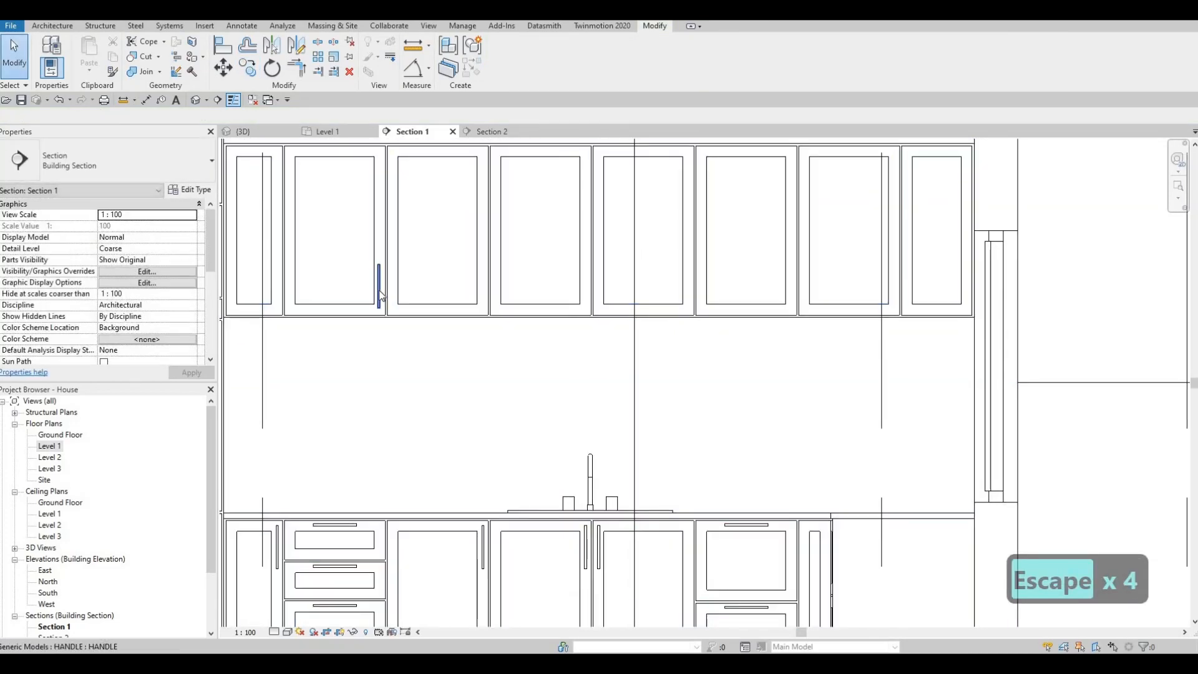
{"action": "left_click", "coordinate": [379, 296]}
{"action": "key", "text": "c"}
{"action": "key", "text": "o"}
{"action": "scroll", "coordinate": [387, 313], "scroll_direction": "up", "scroll_amount": 2}
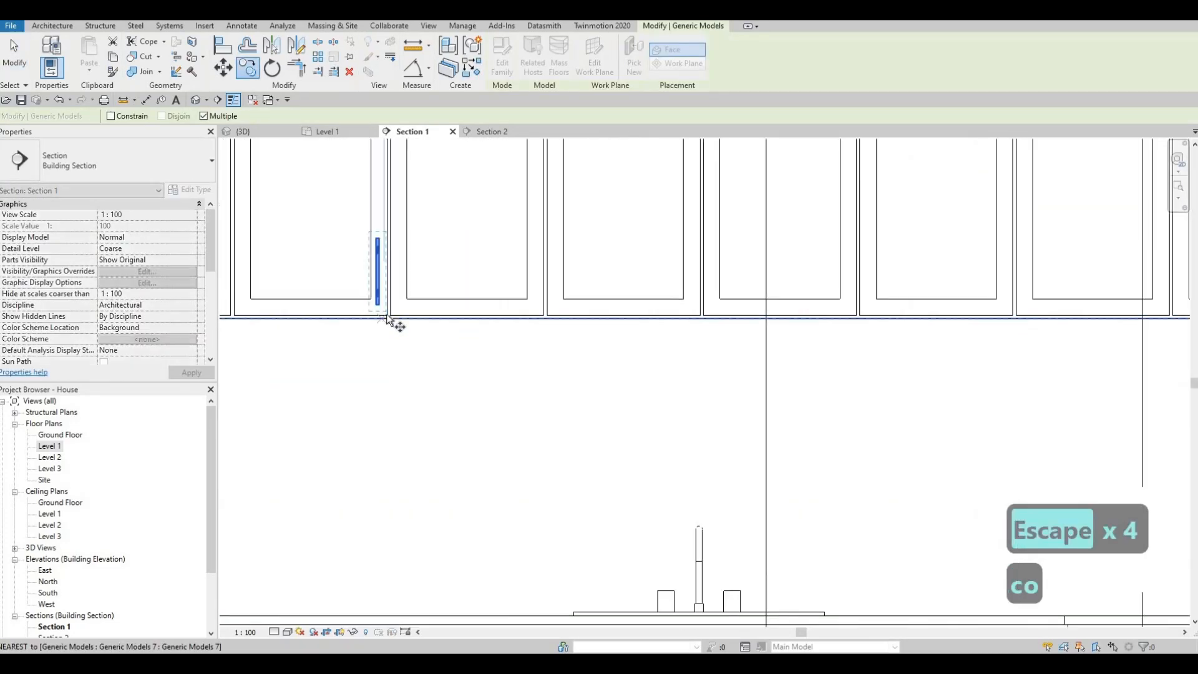
{"action": "middle_click_drag", "start_coordinate": [693, 314], "coordinate": [645, 320]}
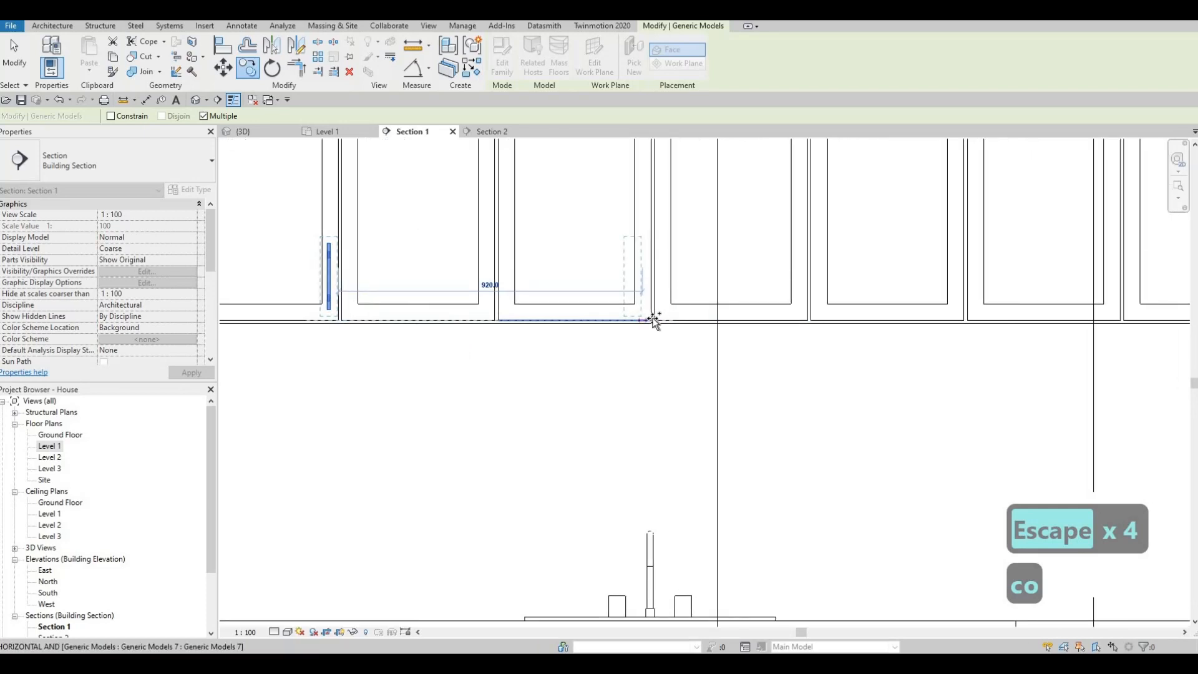
{"action": "left_click", "coordinate": [659, 308]}
{"action": "key", "text": "Escape"}
{"action": "key", "text": "Escape"}
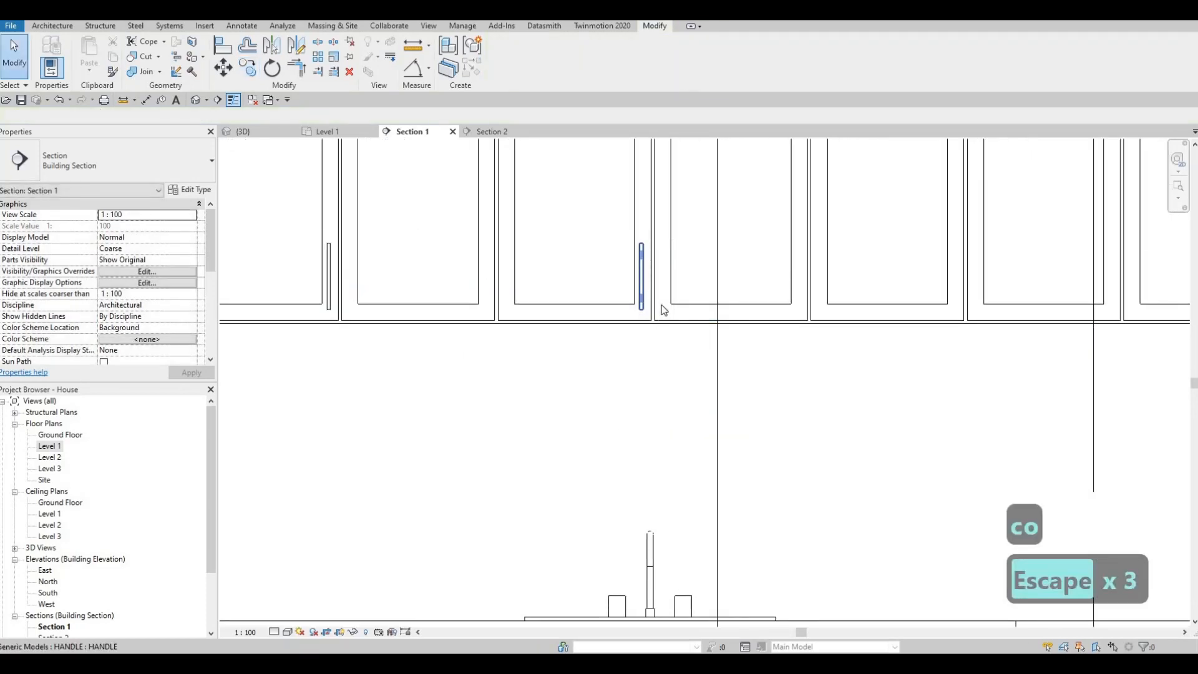
Fine-tune the copied wall cabinet handle's horizontal position with small nudges toward the door's edge and back.
{"action": "left_click", "coordinate": [662, 310]}
{"action": "scroll", "coordinate": [663, 310], "scroll_direction": "up", "scroll_amount": 2}
{"action": "key", "text": "Right"}
{"action": "key", "text": "Right"}
{"action": "key", "text": "Right"}
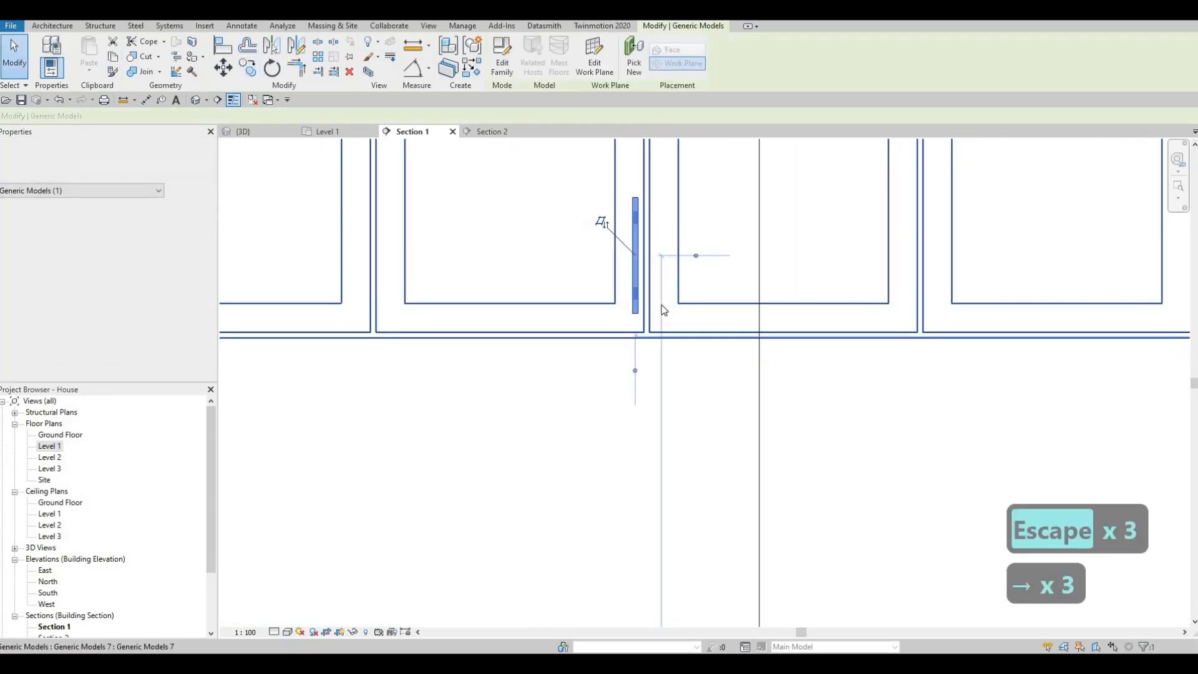
{"action": "key", "text": "Left"}
{"action": "key", "text": "Left"}
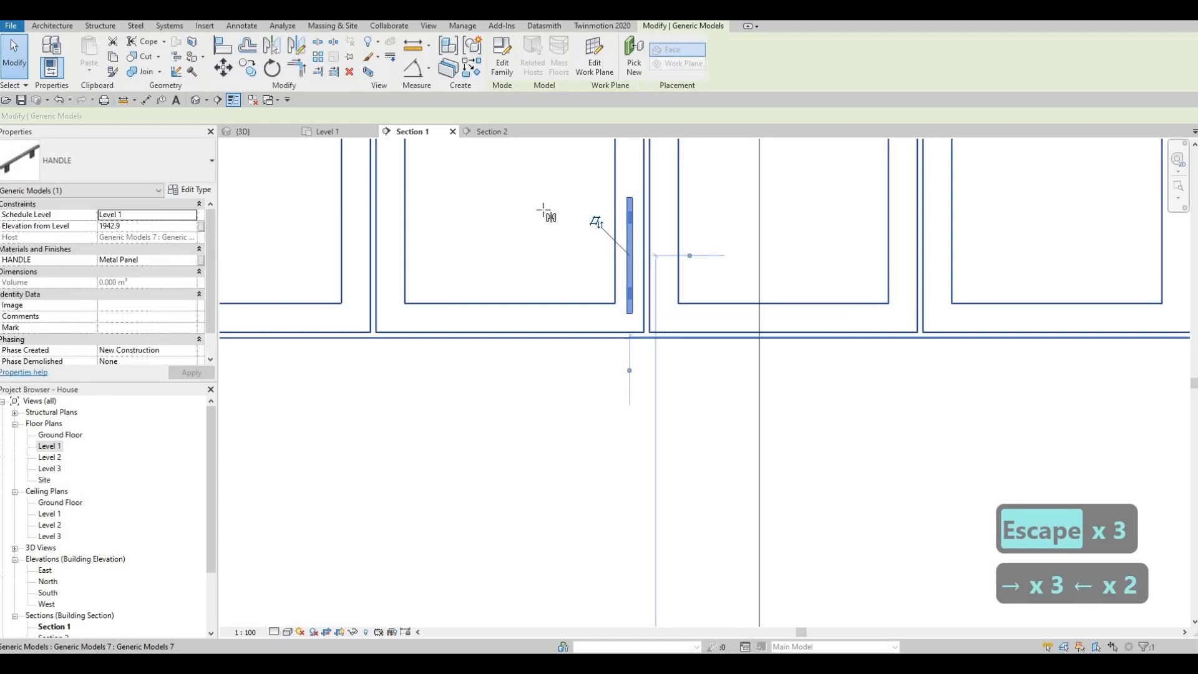
Mirror the copied wall cabinet handle onto the adjacent door above the sink about an axis in the gap between the doors.
{"action": "scroll", "coordinate": [660, 346], "scroll_direction": "up", "scroll_amount": 4}
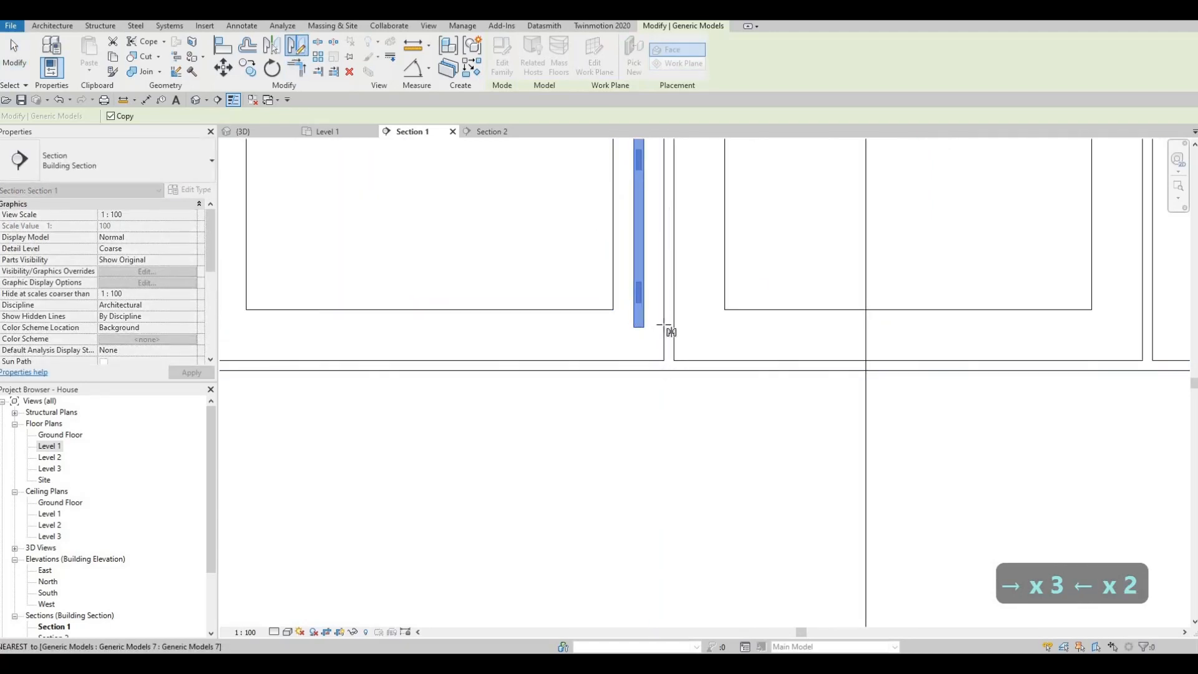
{"action": "scroll", "coordinate": [669, 331], "scroll_direction": "down", "scroll_amount": 6}
{"action": "key", "text": "Escape"}
{"action": "key", "text": "Escape"}
{"action": "key", "text": "Escape"}
{"action": "key", "text": "Escape"}
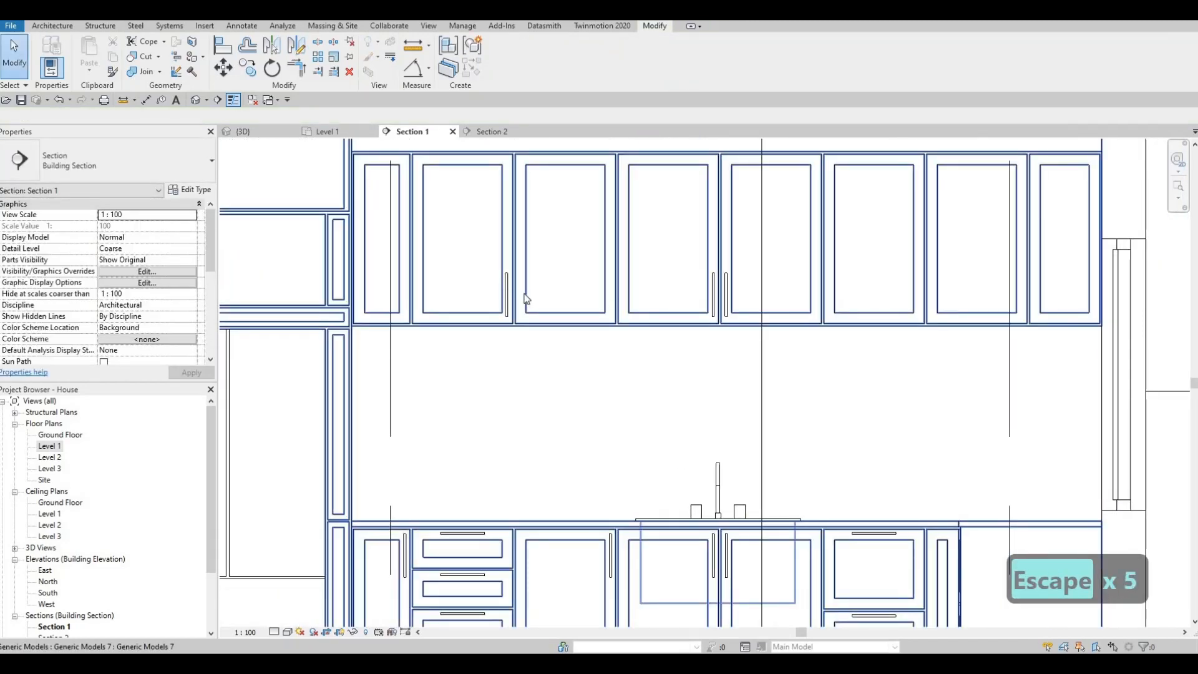
Delete the original handle on the first wide wall cabinet door beside the fridge.
{"action": "key", "text": "Escape"}
{"action": "left_click", "coordinate": [506, 293]}
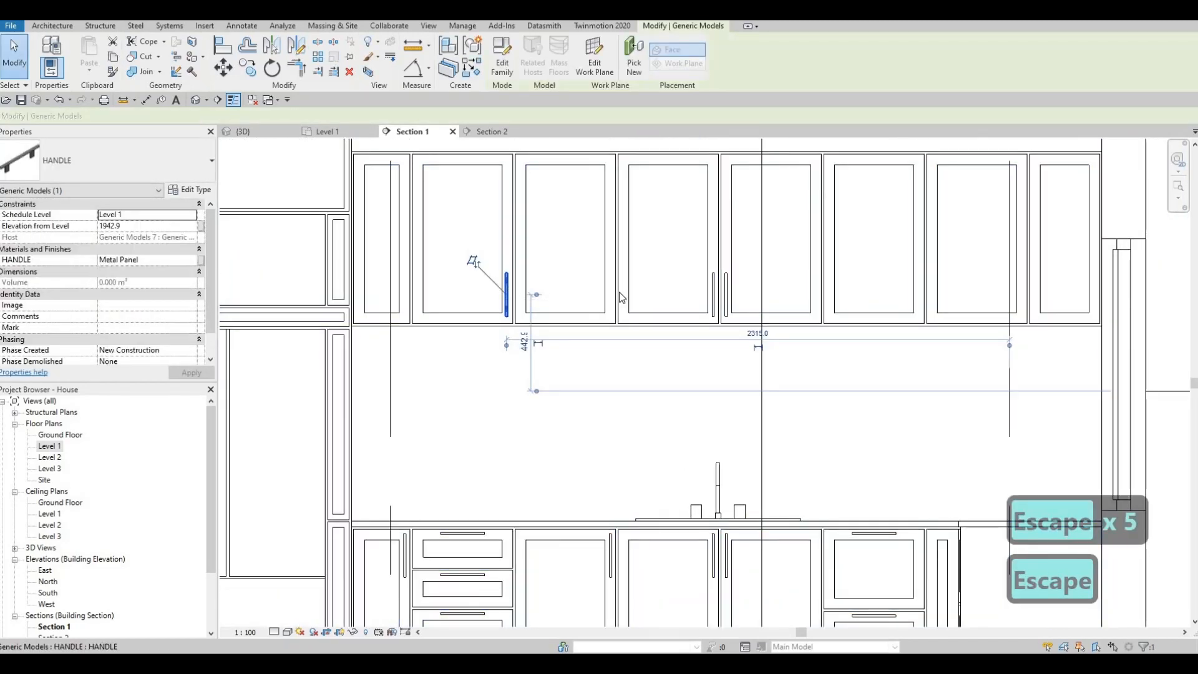
{"action": "key", "text": "Delete"}
{"action": "key", "text": "Escape"}
Copy the pair of handles above the sink to the first two wide wall cabinet doors near the fridge, using the door's lower corner.
{"action": "left_click_drag", "start_coordinate": [766, 256], "coordinate": [689, 321]}
{"action": "key", "text": "c"}
{"action": "key", "text": "o"}
{"action": "scroll", "coordinate": [722, 330], "scroll_direction": "up", "scroll_amount": 3}
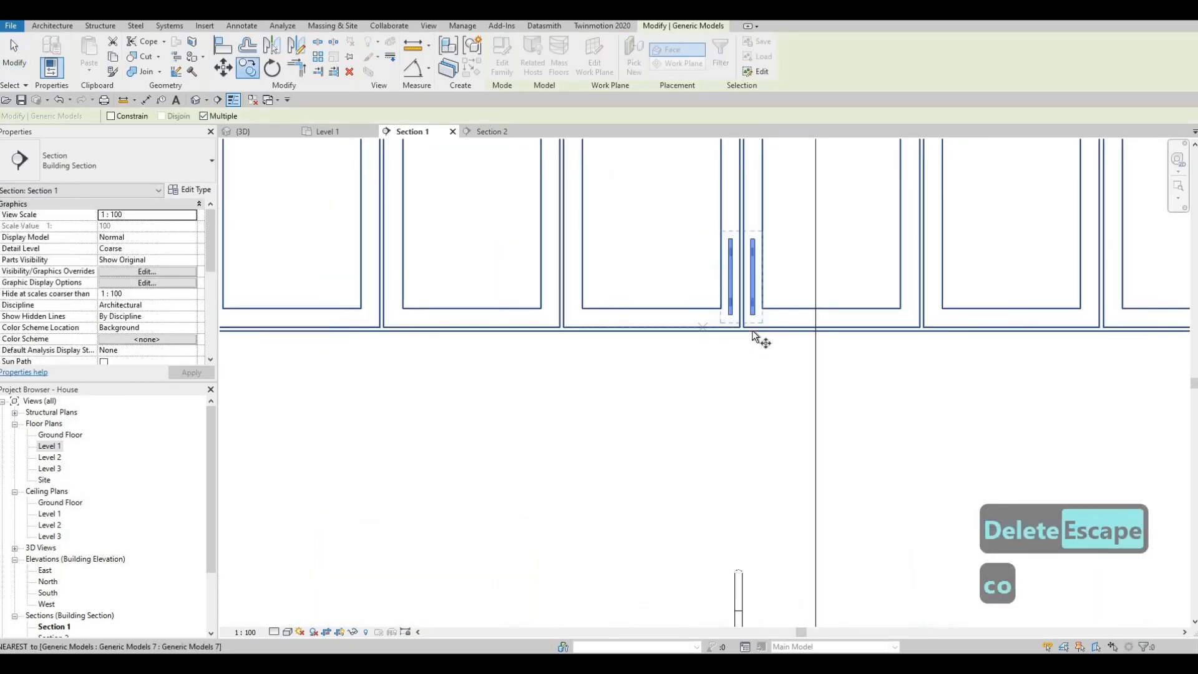
{"action": "left_click", "coordinate": [747, 327]}
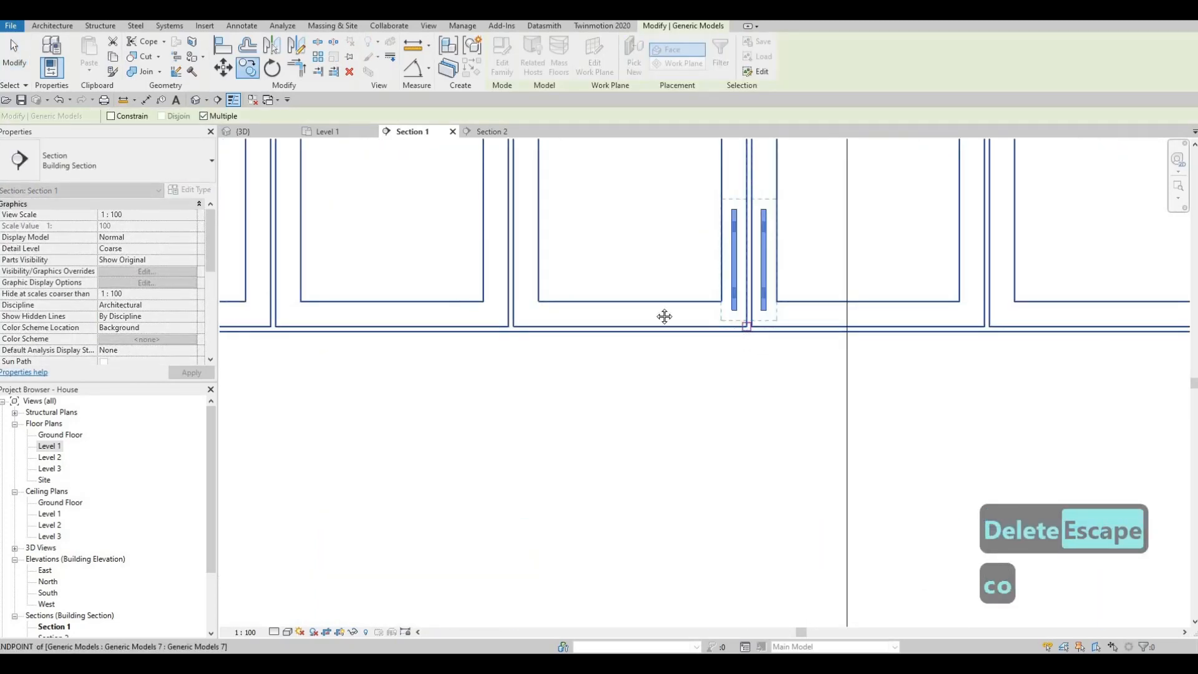
{"action": "middle_click_drag", "start_coordinate": [483, 329], "coordinate": [685, 325]}
{"action": "left_click", "coordinate": [478, 323]}
Continue copying the handle pair onto the last two wide wall cabinet doors, using the door's lower corner.
{"action": "scroll", "coordinate": [631, 323], "scroll_direction": "down", "scroll_amount": 3}
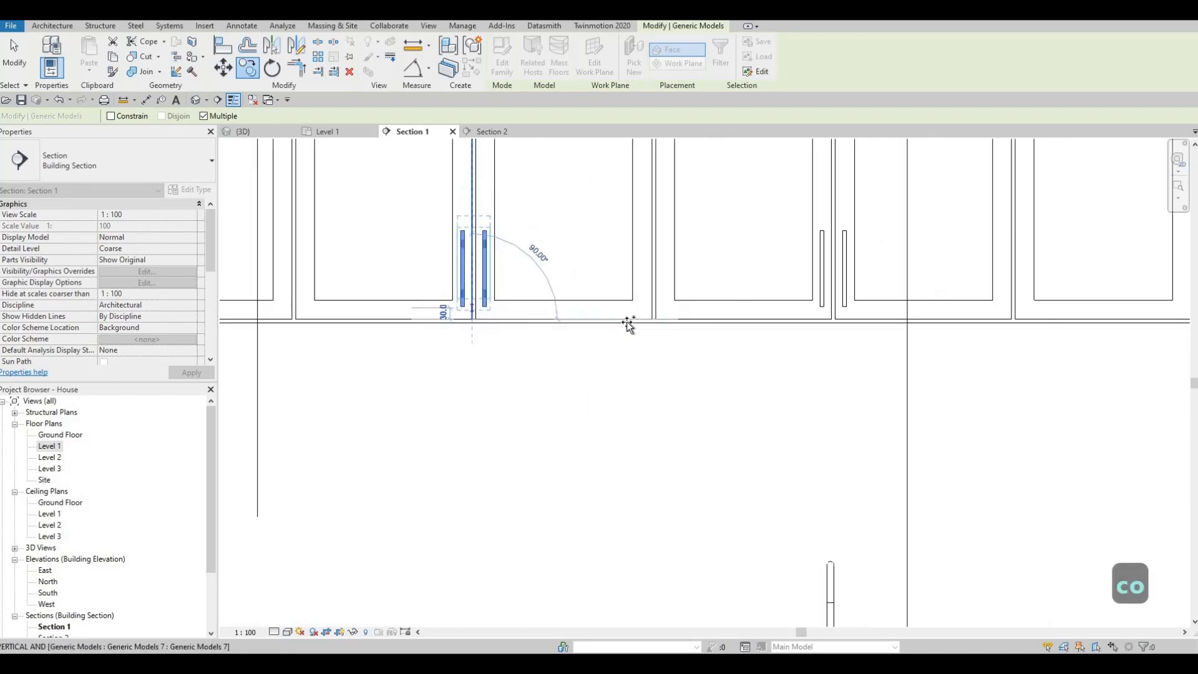
{"action": "middle_click_drag", "start_coordinate": [880, 323], "coordinate": [678, 312]}
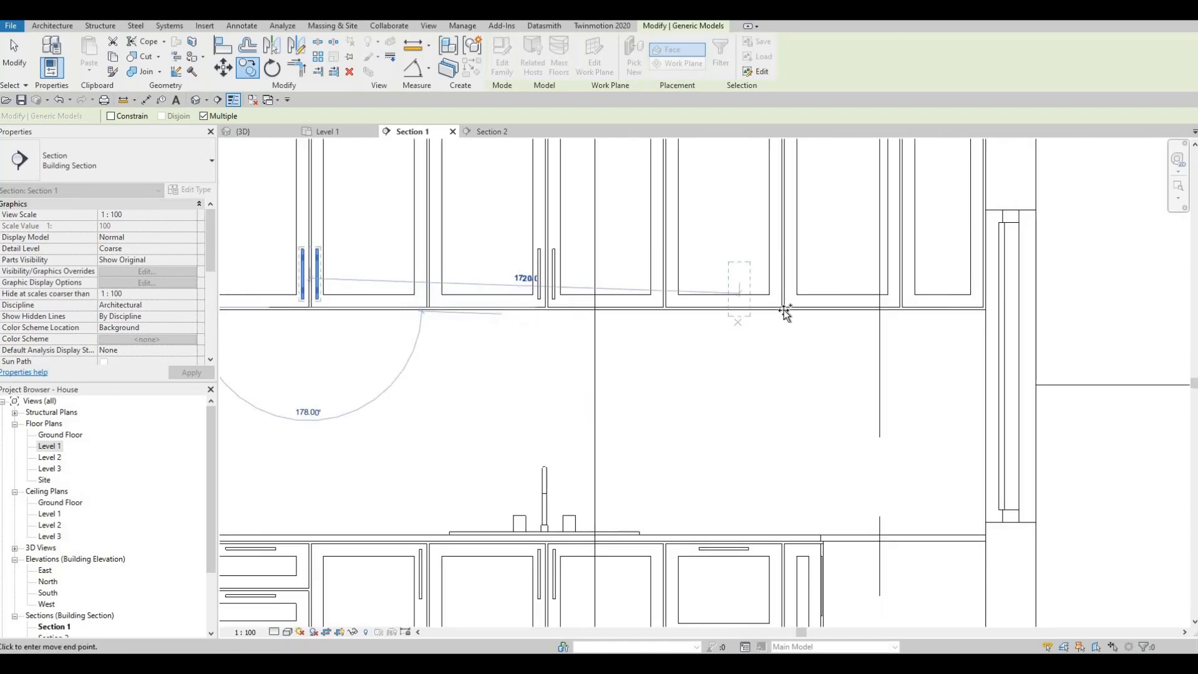
{"action": "left_click", "coordinate": [720, 322]}
{"action": "scroll", "coordinate": [695, 335], "scroll_direction": "down", "scroll_amount": 3}
{"action": "key", "text": "Escape"}
{"action": "key", "text": "Escape"}
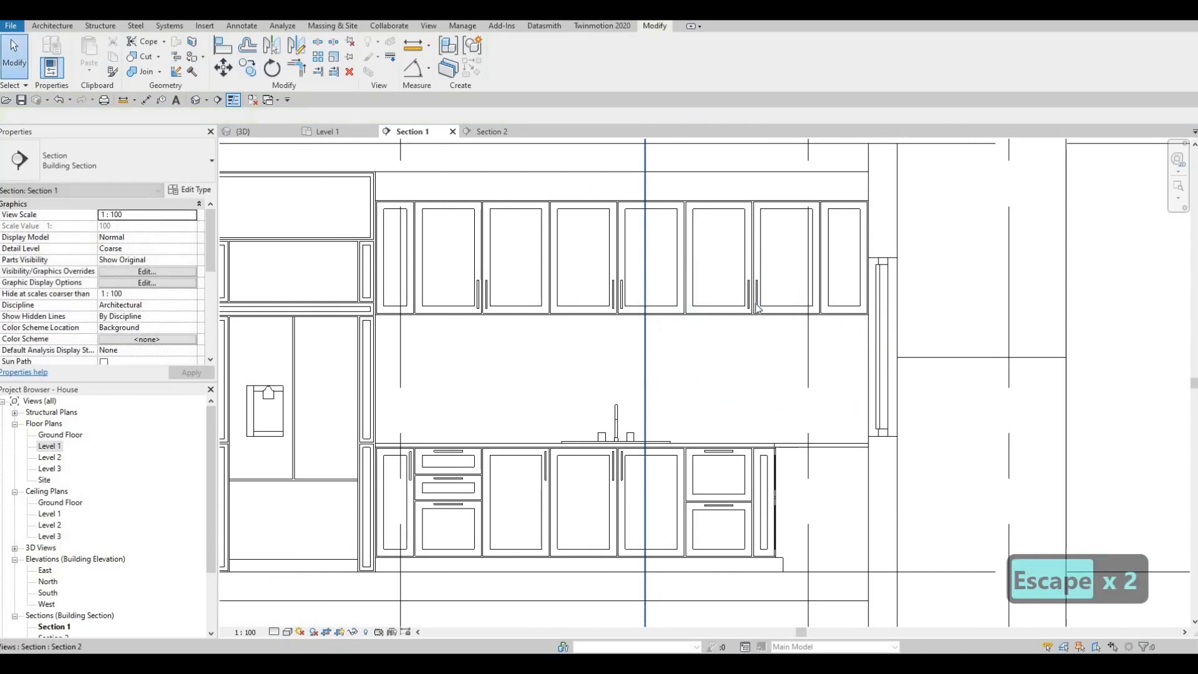
{"action": "middle_click_drag", "start_coordinate": [537, 306], "coordinate": [421, 299]}
{"action": "scroll", "coordinate": [300, 274], "scroll_direction": "up", "scroll_amount": 2}
{"action": "middle_click_drag", "start_coordinate": [296, 279], "coordinate": [337, 274]}
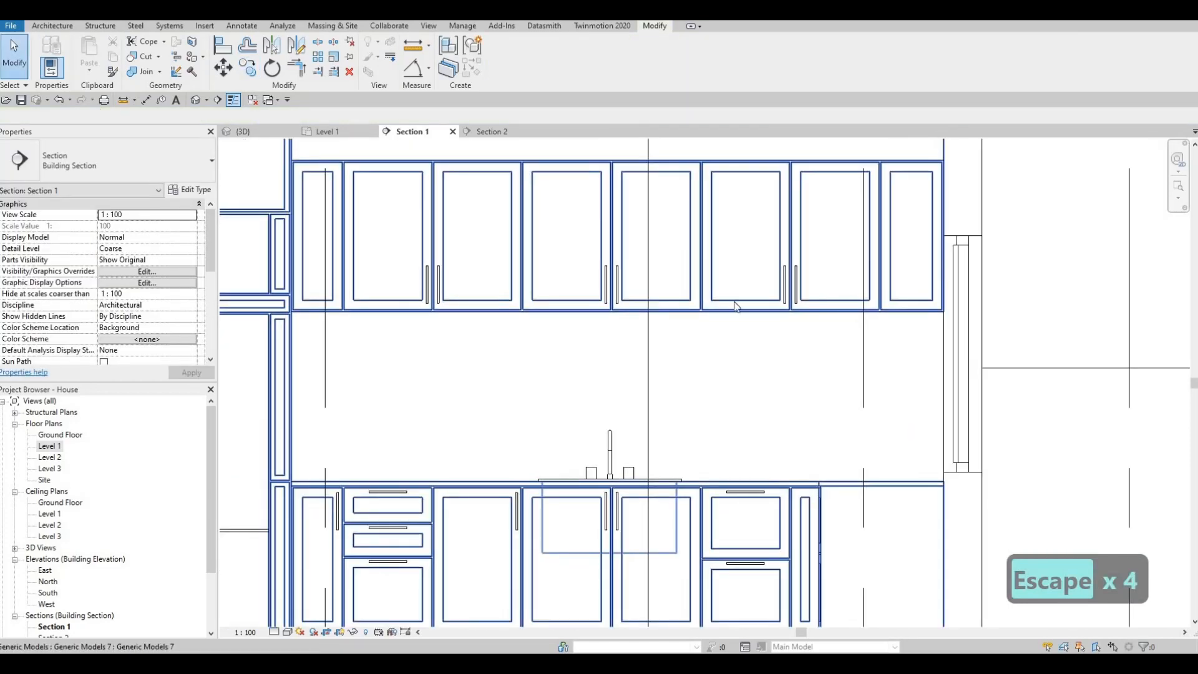
{"action": "middle_click_drag", "start_coordinate": [501, 333], "coordinate": [415, 281]}
{"action": "scroll", "coordinate": [412, 287], "scroll_direction": "down", "scroll_amount": 2}
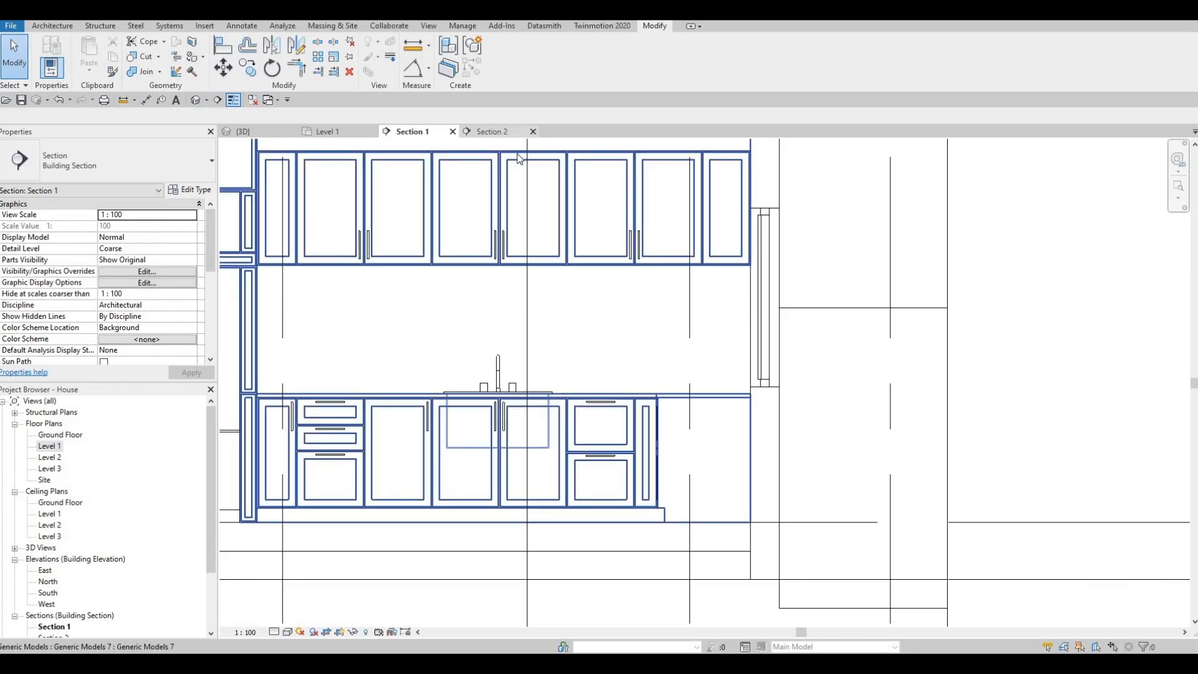
Open the Section 2 view and inspect the base cabinets on the counter under the window.
{"action": "left_click", "coordinate": [493, 130]}
{"action": "middle_click_drag", "start_coordinate": [574, 320], "coordinate": [548, 295]}
{"action": "scroll", "coordinate": [589, 278], "scroll_direction": "down", "scroll_amount": 3}
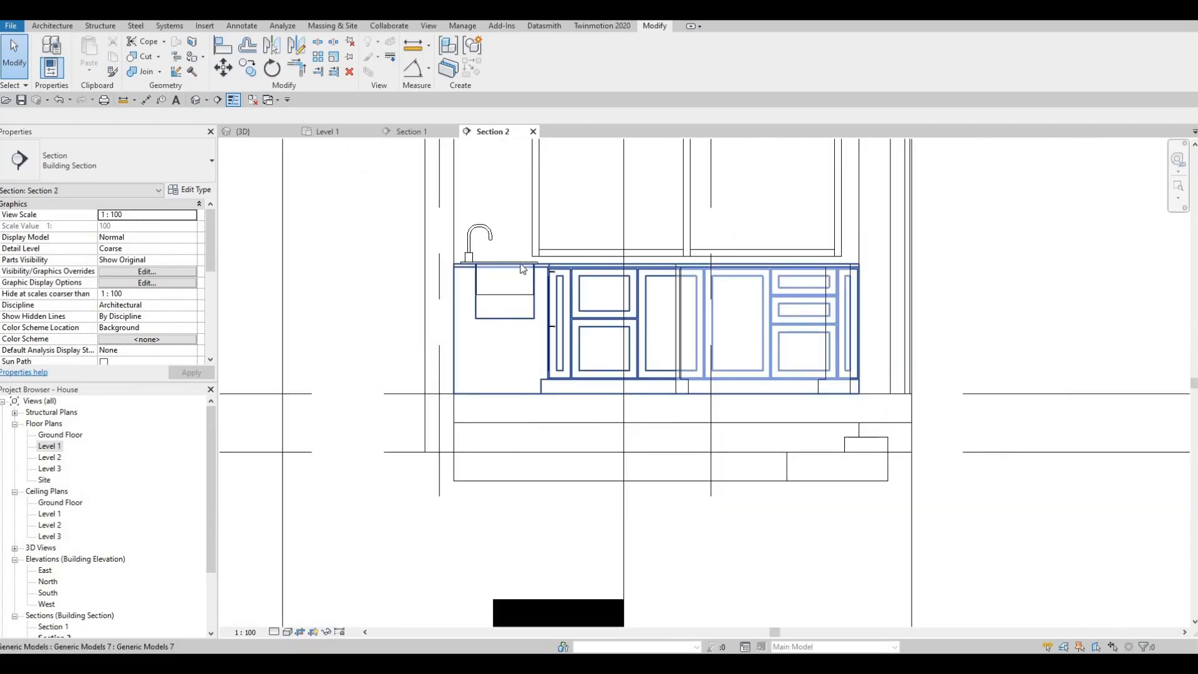
{"action": "middle_click_drag", "start_coordinate": [667, 290], "coordinate": [552, 289]}
{"action": "scroll", "coordinate": [523, 268], "scroll_direction": "up", "scroll_amount": 4}
{"action": "key", "text": "Escape"}
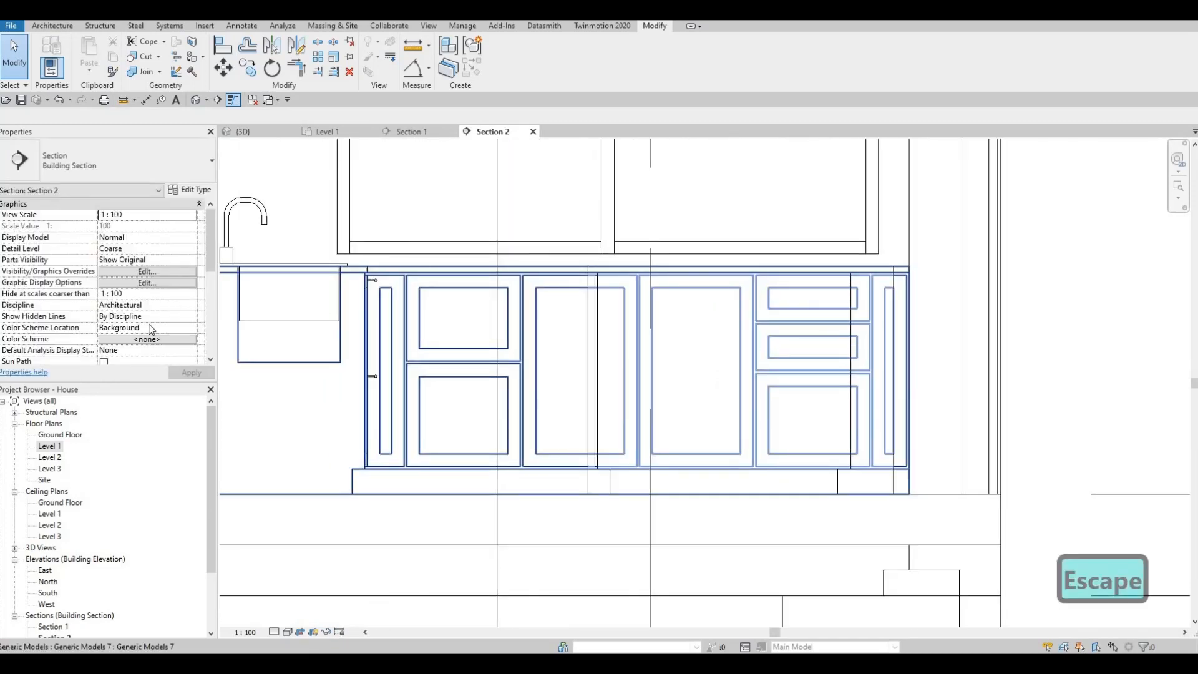
Move the Section 2 line on the Level 1 plan clear of the kitchen island and reopen the Section 2 view.
{"action": "double_click", "coordinate": [51, 447]}
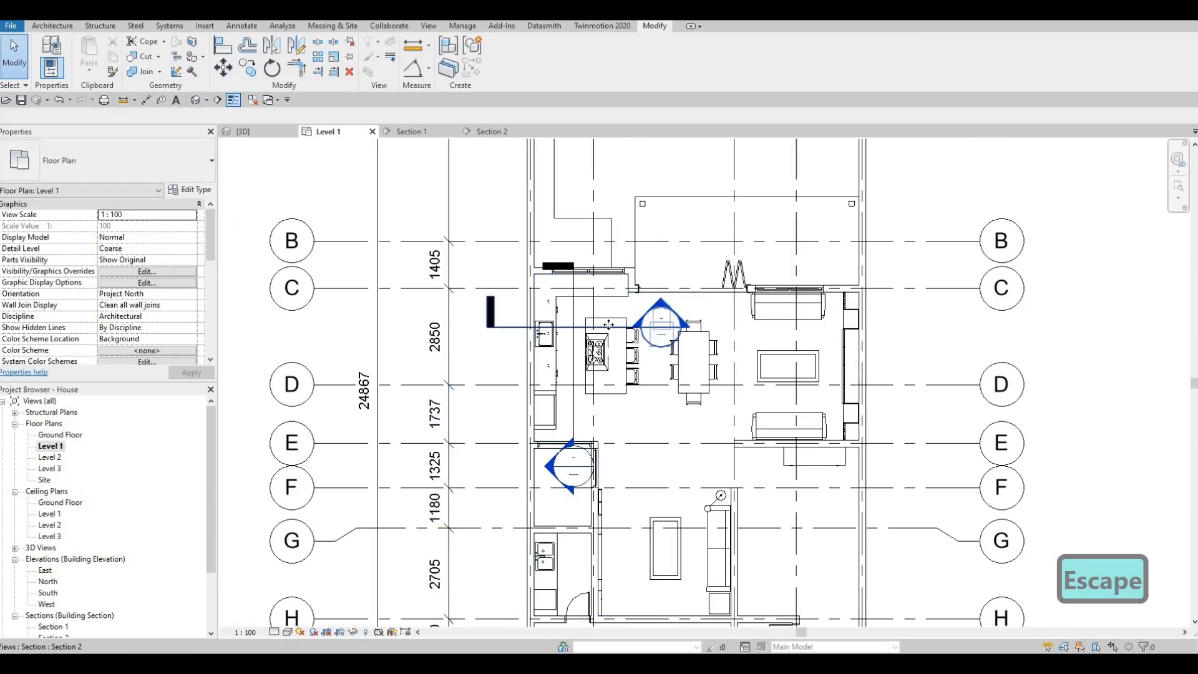
{"action": "left_click", "coordinate": [606, 326]}
{"action": "scroll", "coordinate": [608, 326], "scroll_direction": "up", "scroll_amount": 2}
{"action": "left_click_drag", "start_coordinate": [623, 310], "coordinate": [633, 288]}
{"action": "double_click", "coordinate": [712, 294]}
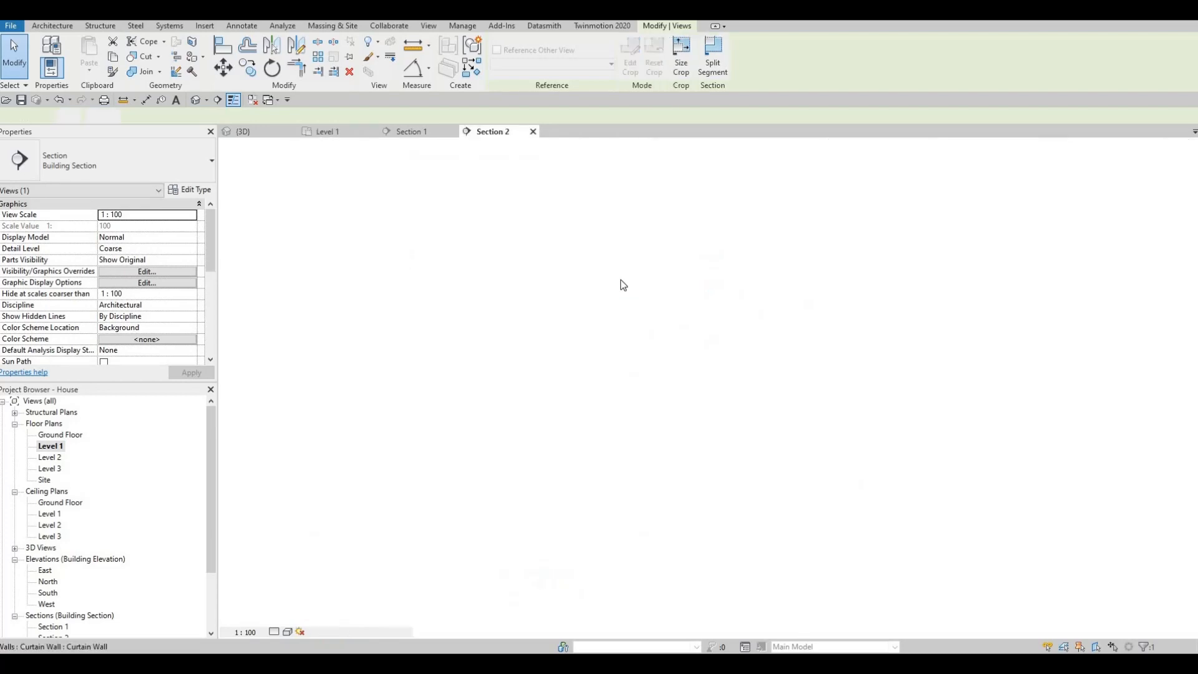
{"action": "middle_click_drag", "start_coordinate": [540, 309], "coordinate": [571, 291]}
{"action": "scroll", "coordinate": [570, 292], "scroll_direction": "down", "scroll_amount": 1}
{"action": "key", "text": "Escape"}
Create a similar handle from the existing one and place it horizontally, centred at the top of the upper wide drawer near the corner.
{"action": "middle_click_drag", "start_coordinate": [412, 293], "coordinate": [416, 311]}
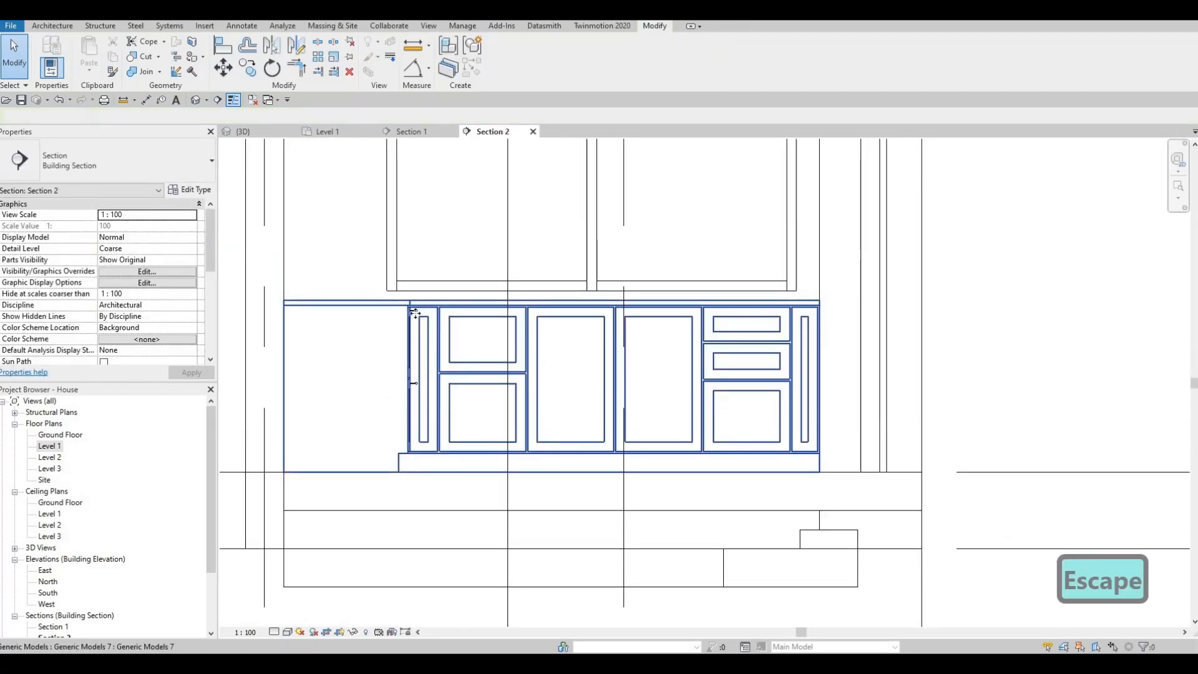
{"action": "key", "text": "Escape"}
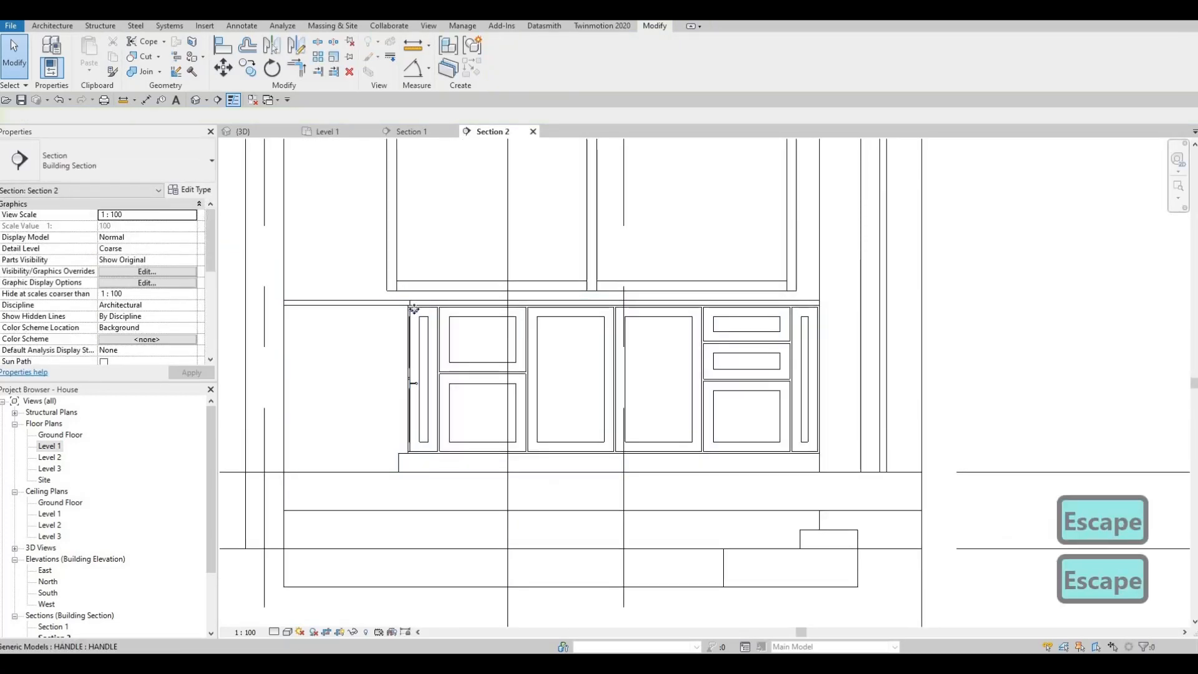
{"action": "left_click", "coordinate": [414, 311]}
{"action": "key", "text": "c"}
{"action": "key", "text": "s"}
{"action": "scroll", "coordinate": [489, 312], "scroll_direction": "up", "scroll_amount": 2}
{"action": "scroll", "coordinate": [493, 310], "scroll_direction": "up", "scroll_amount": 2}
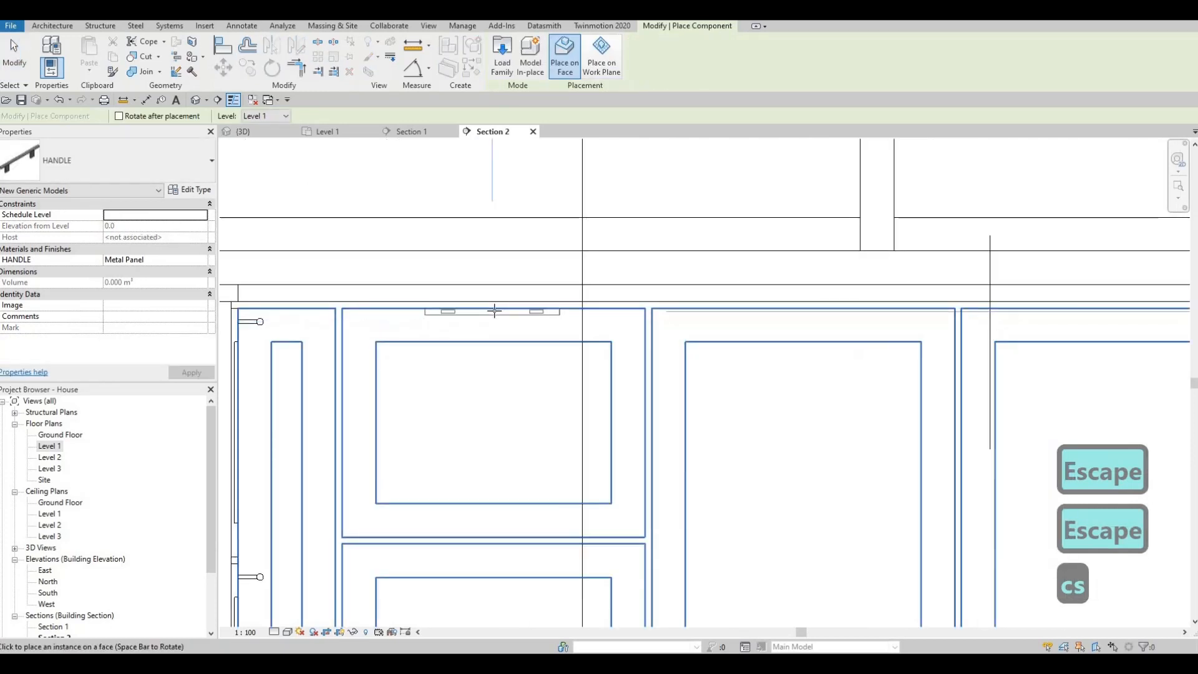
{"action": "key", "text": "Escape"}
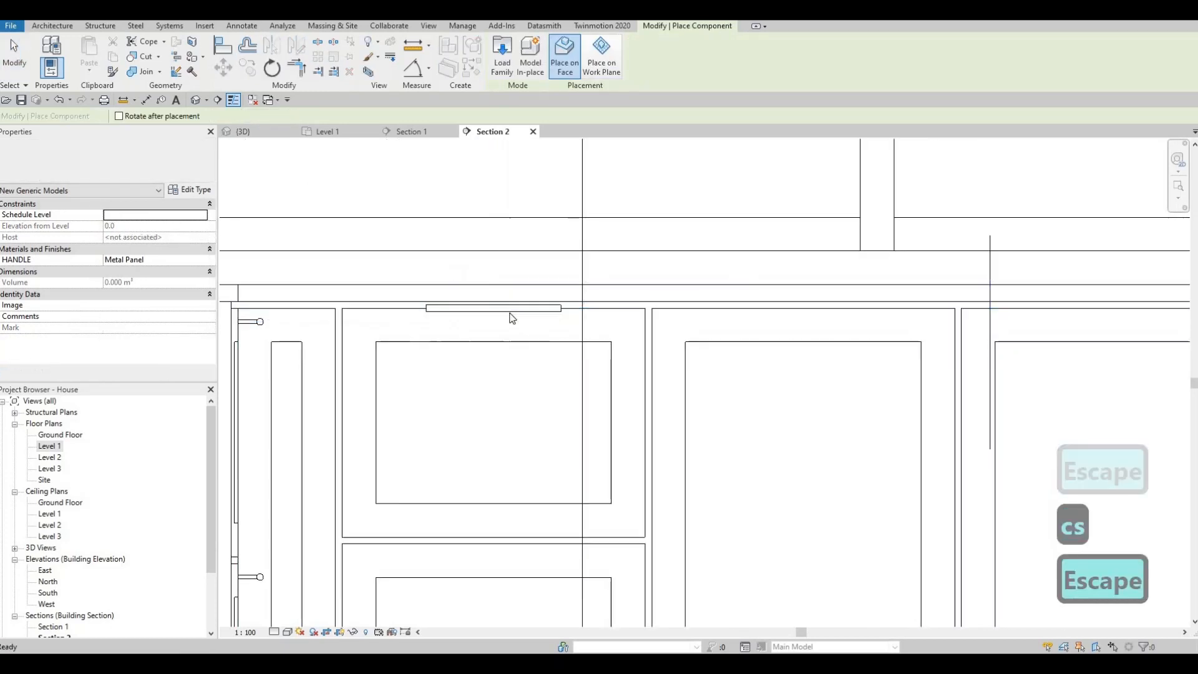
Nudge the new drawer handle down to an elevation of 842.5 mm.
{"action": "left_click", "coordinate": [510, 309]}
{"action": "key", "text": "Down"}
{"action": "key", "text": "Down"}
{"action": "key", "text": "Down"}
{"action": "key", "text": "Down"}
{"action": "key", "text": "Down"}
{"action": "key", "text": "Down"}
{"action": "key", "text": "Down"}
{"action": "key", "text": "Down"}
{"action": "key", "text": "Down"}
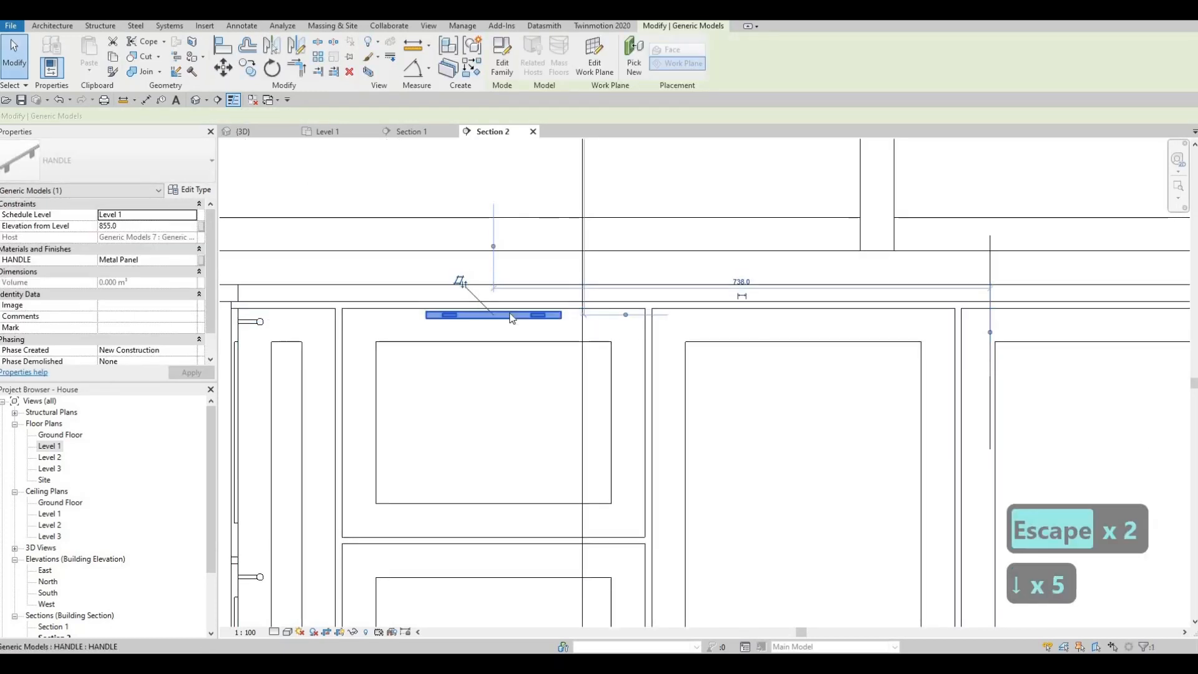
{"action": "key", "text": "Escape"}
{"action": "key", "text": "Escape"}
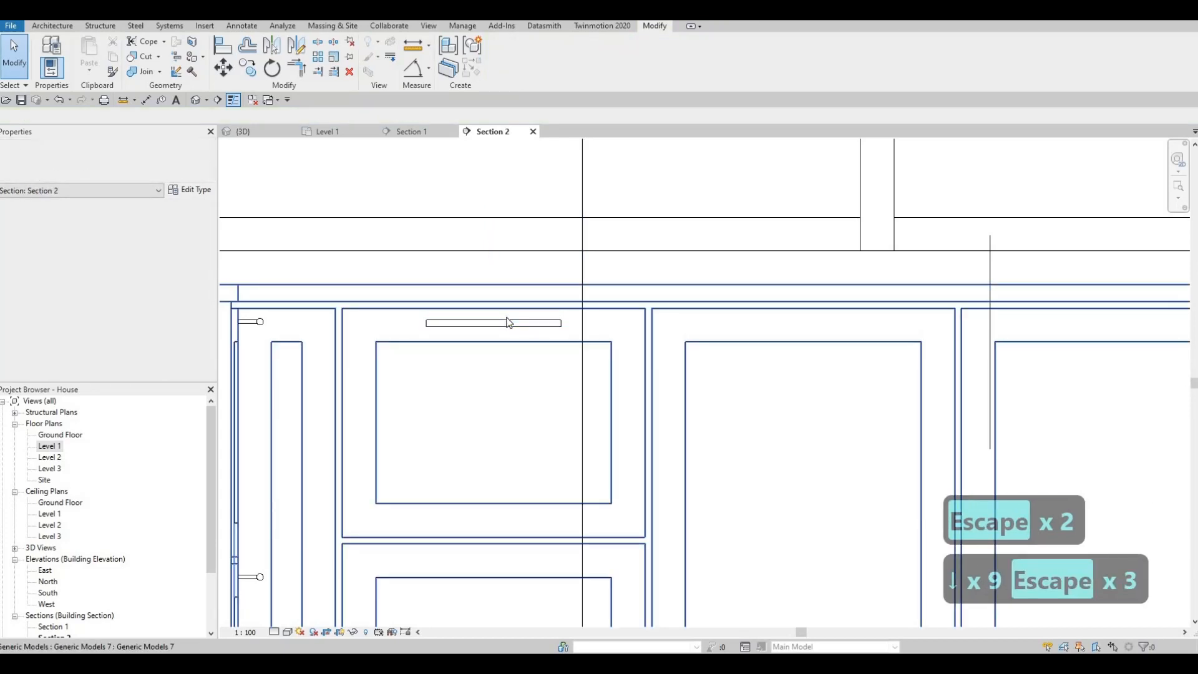
Copy the drawer handle to the wide drawer directly below, using the midpoints of the drawers' top edges and multiple copying.
{"action": "left_click", "coordinate": [507, 322]}
{"action": "key", "text": "c"}
{"action": "key", "text": "o"}
{"action": "left_click", "coordinate": [493, 308]}
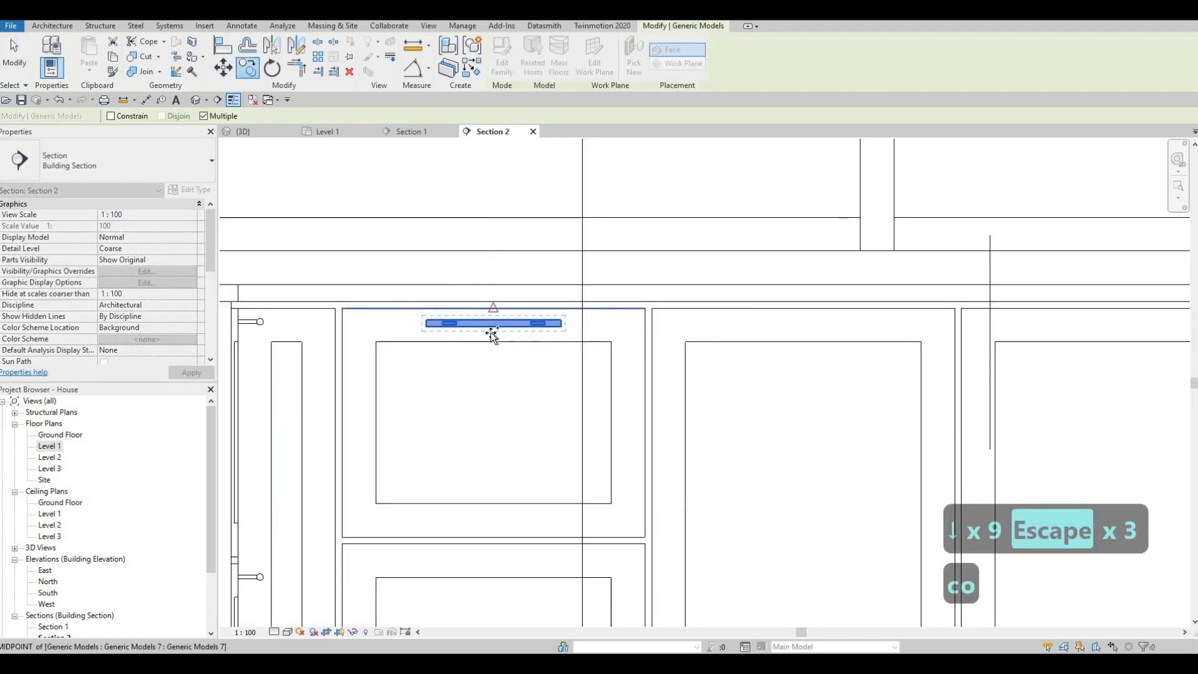
{"action": "left_click", "coordinate": [493, 544]}
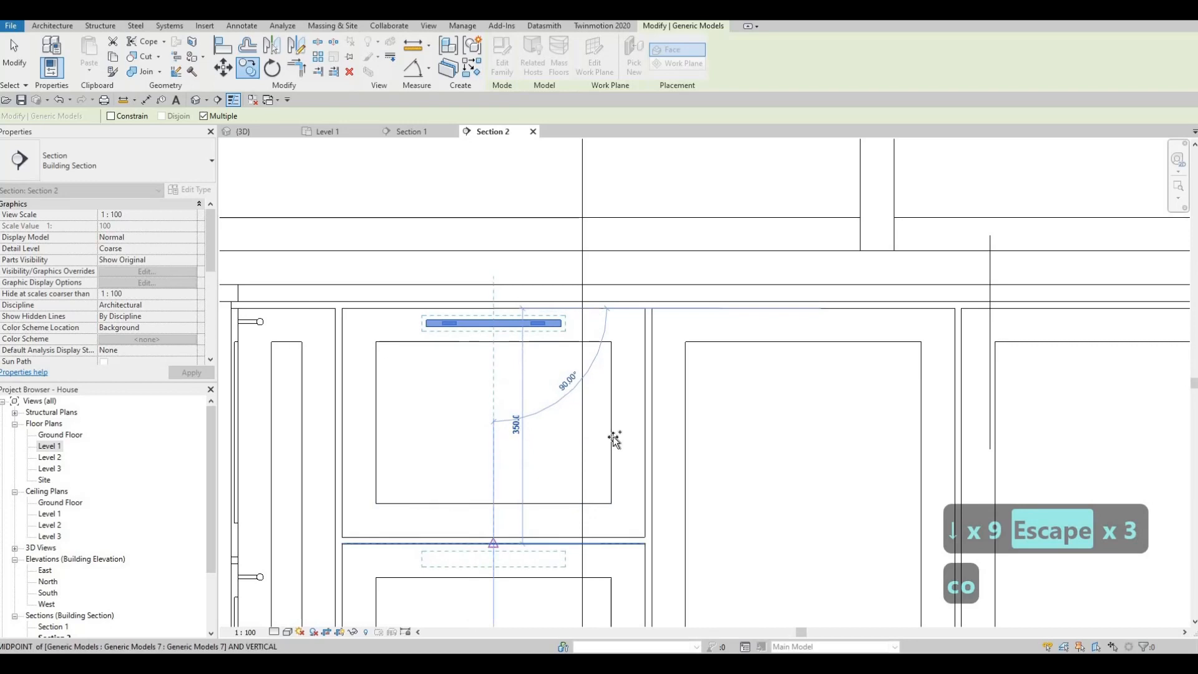
Continue copying the handle onto the three stacked drawers at the counter's far end, using their top-edge midpoints.
{"action": "scroll", "coordinate": [811, 400], "scroll_direction": "down", "scroll_amount": 3}
{"action": "middle_click_drag", "start_coordinate": [992, 349], "coordinate": [682, 309]}
{"action": "left_click", "coordinate": [768, 330]}
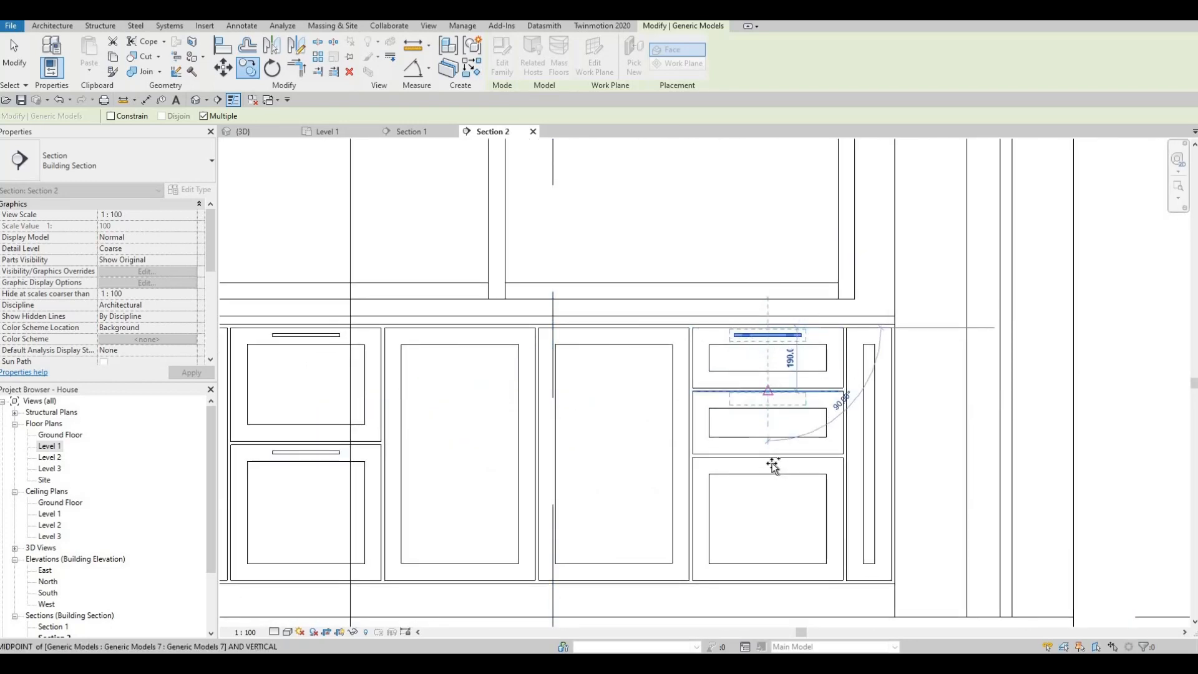
{"action": "left_click", "coordinate": [768, 392]}
{"action": "left_click", "coordinate": [743, 452]}
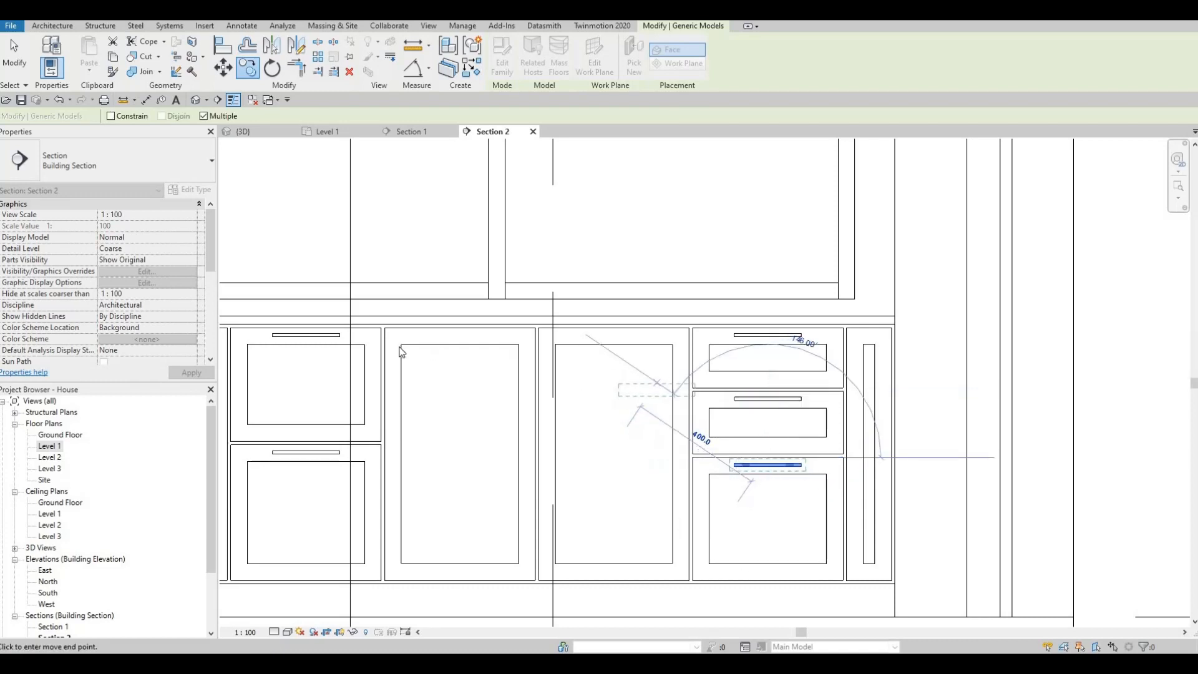
{"action": "key", "text": "Escape"}
{"action": "key", "text": "Escape"}
{"action": "scroll", "coordinate": [602, 392], "scroll_direction": "down", "scroll_amount": 1}
{"action": "key", "text": "Escape"}
Place a vertical handle of the same type on each of the two middle doors, on either side of the gap between them.
{"action": "left_click", "coordinate": [450, 351]}
{"action": "key", "text": "c"}
{"action": "key", "text": "s"}
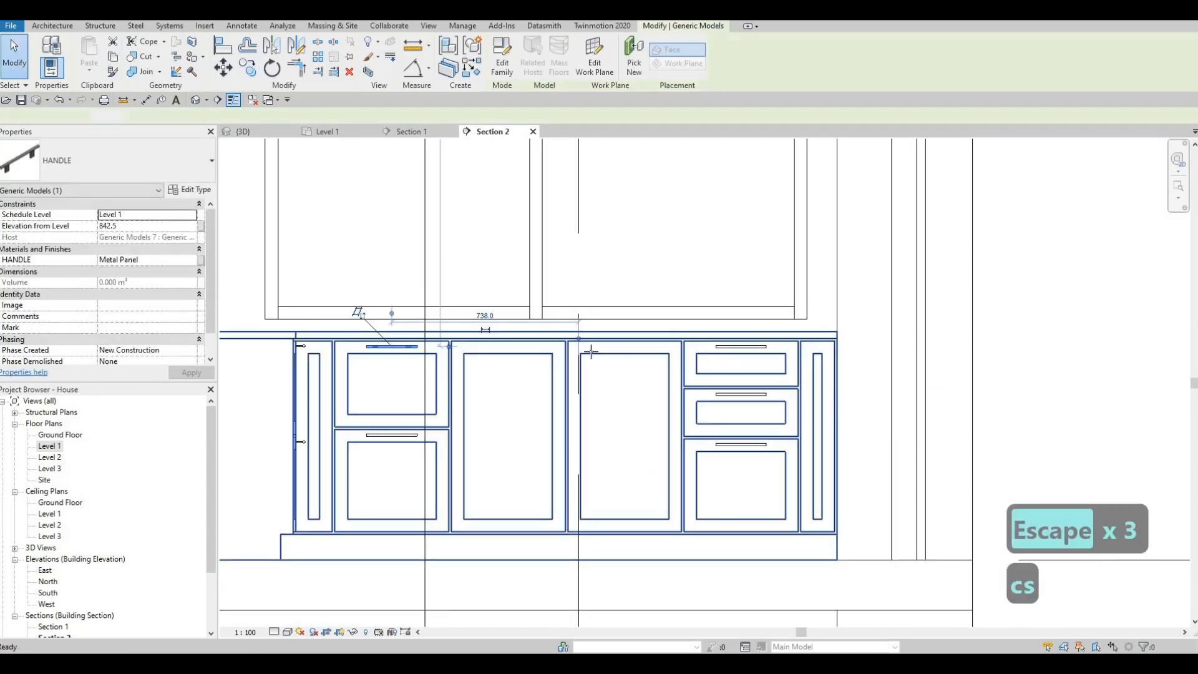
{"action": "scroll", "coordinate": [370, 355], "scroll_direction": "up", "scroll_amount": 4}
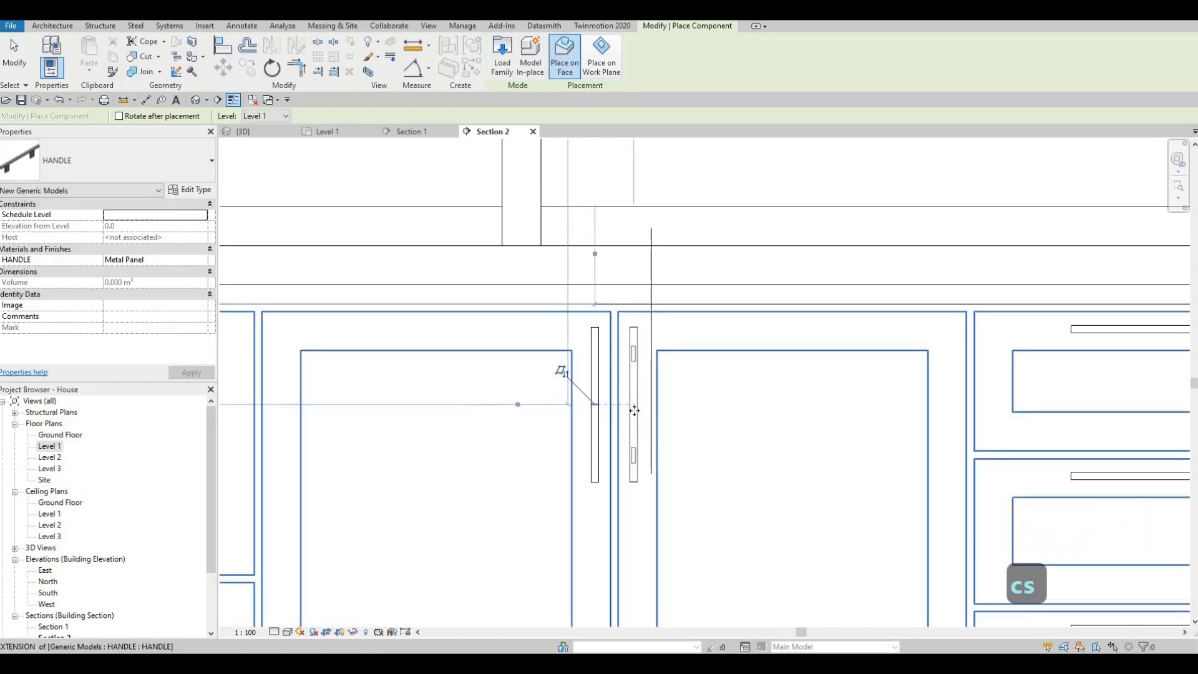
{"action": "key", "text": "Escape"}
{"action": "key", "text": "Escape"}
{"action": "scroll", "coordinate": [574, 412], "scroll_direction": "down", "scroll_amount": 3}
Open the 3D view and examine the placed handles and the stool side of the kitchen island.
{"action": "key", "text": "F1"}
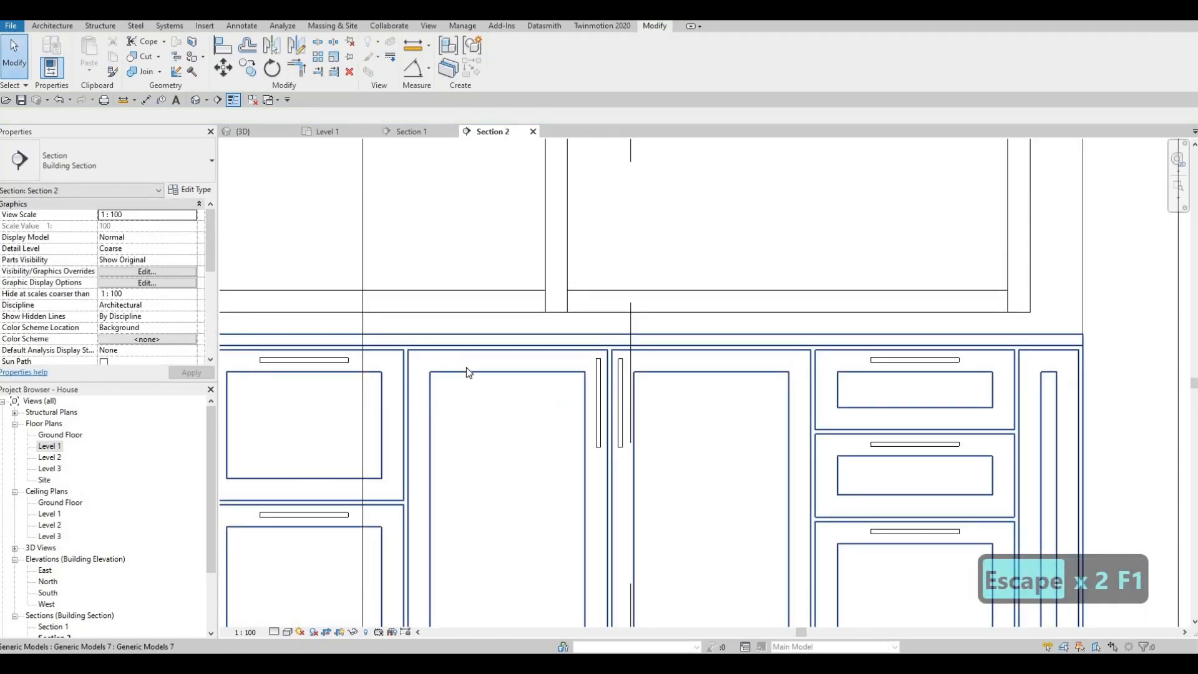
{"action": "scroll", "coordinate": [537, 372], "scroll_direction": "down", "scroll_amount": 2}
{"action": "scroll", "coordinate": [537, 372], "scroll_direction": "down", "scroll_amount": 3}
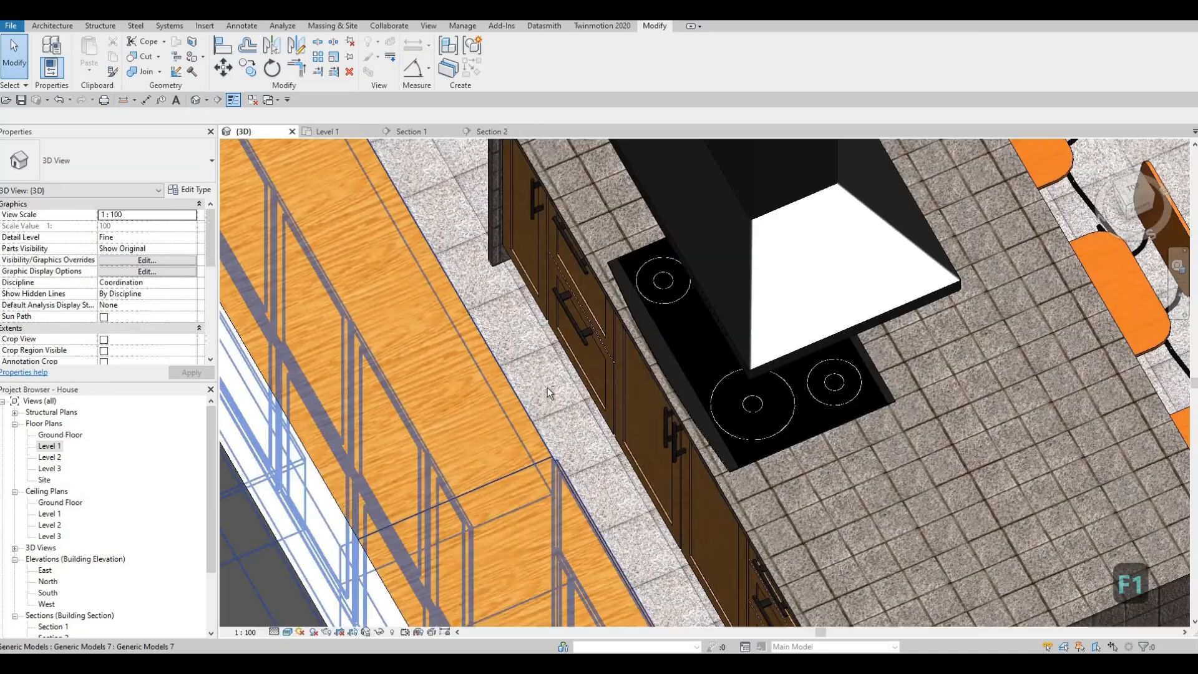
{"action": "scroll", "coordinate": [434, 360], "scroll_direction": "down", "scroll_amount": 3}
{"action": "middle_click_drag", "start_coordinate": [434, 360], "coordinate": [515, 489], "text": "shift"}
{"action": "scroll", "coordinate": [518, 430], "scroll_direction": "up", "scroll_amount": 5}
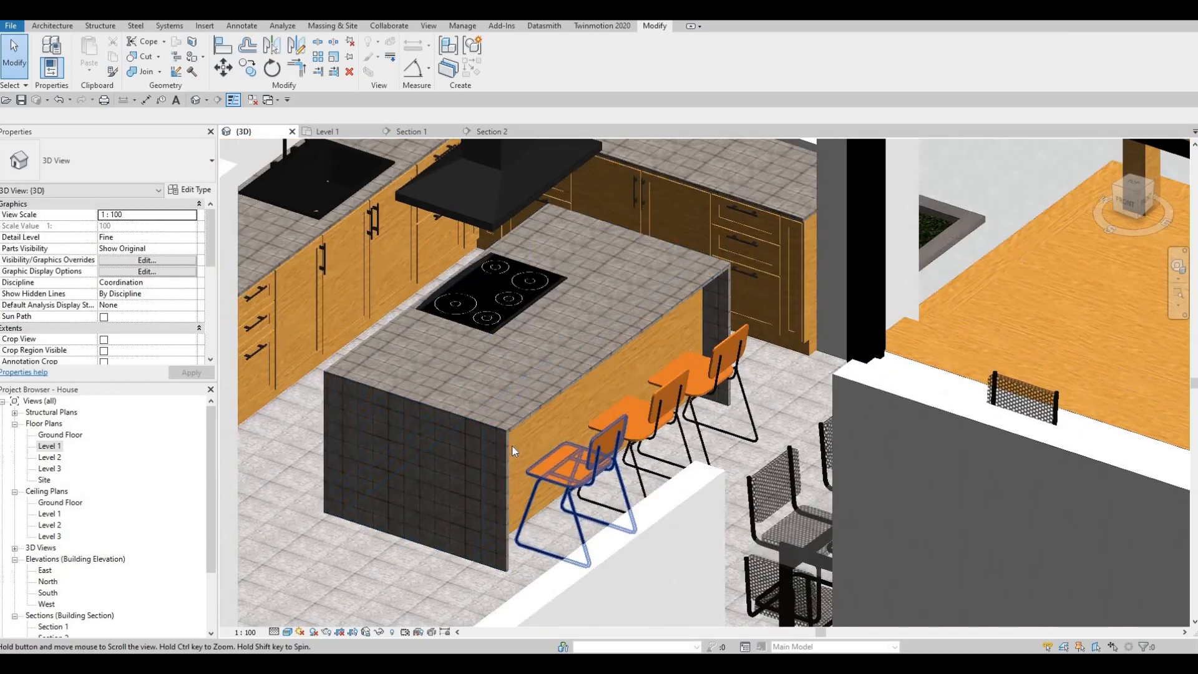
{"action": "scroll", "coordinate": [518, 431], "scroll_direction": "up", "scroll_amount": 3}
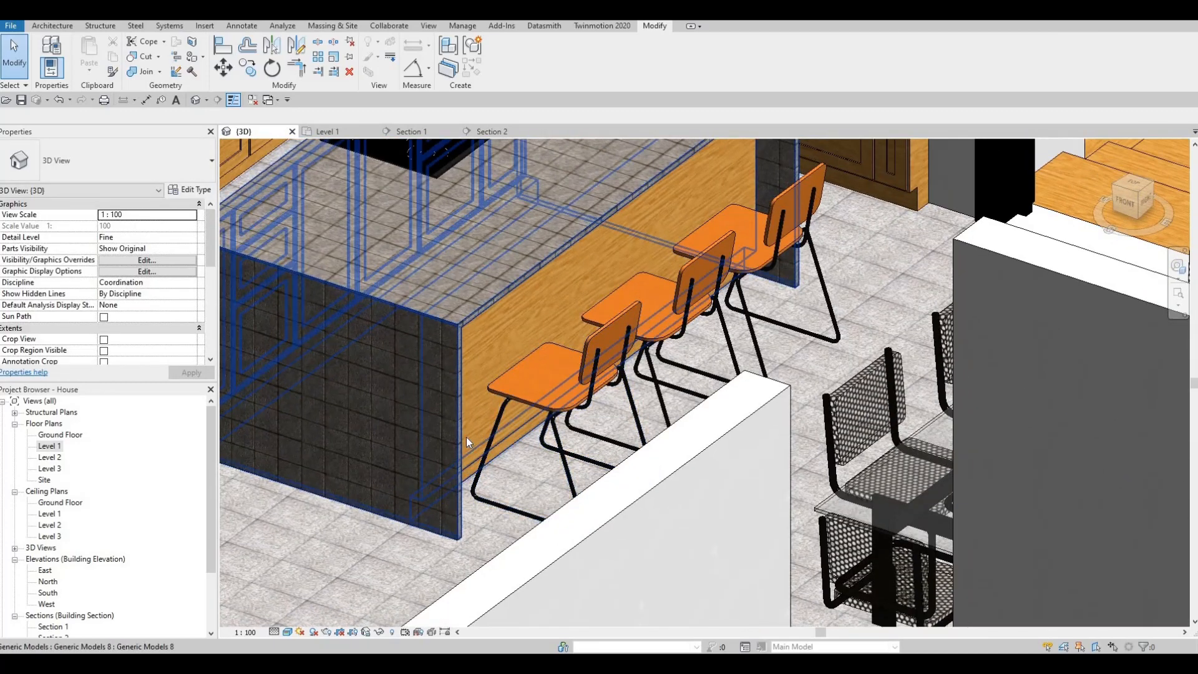
{"action": "key", "text": "F1"}
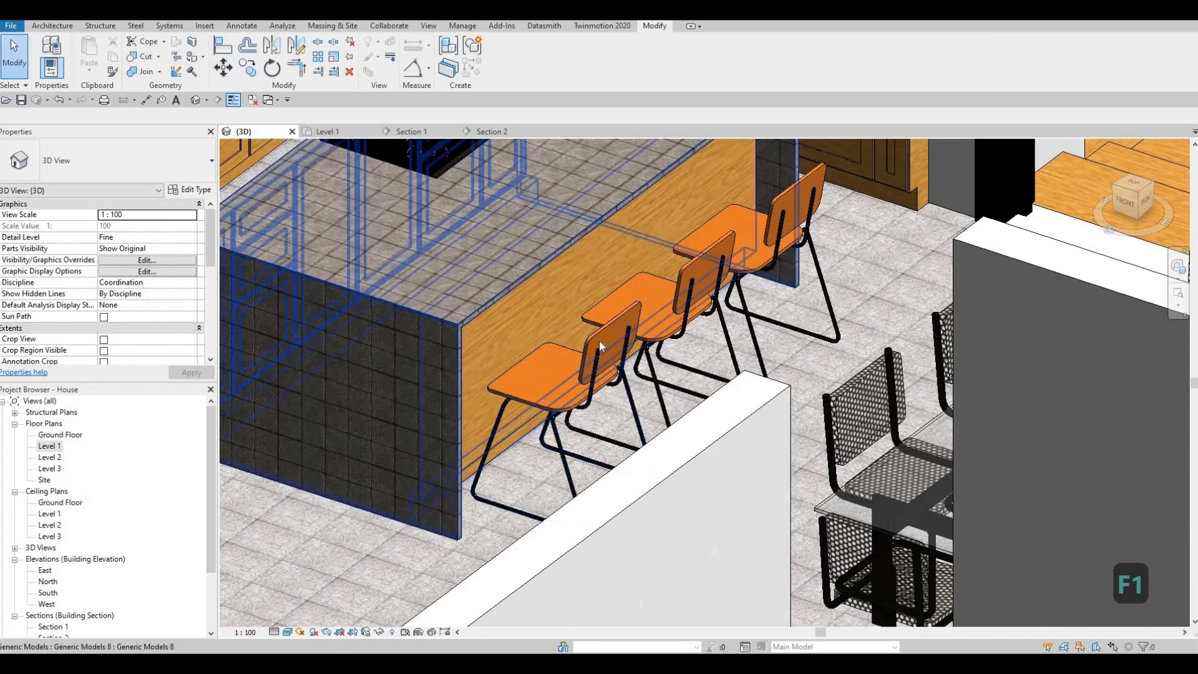
{"action": "scroll", "coordinate": [599, 342], "scroll_direction": "down", "scroll_amount": 3}
{"action": "middle_click_drag", "start_coordinate": [598, 344], "coordinate": [37, 490], "text": "shift"}
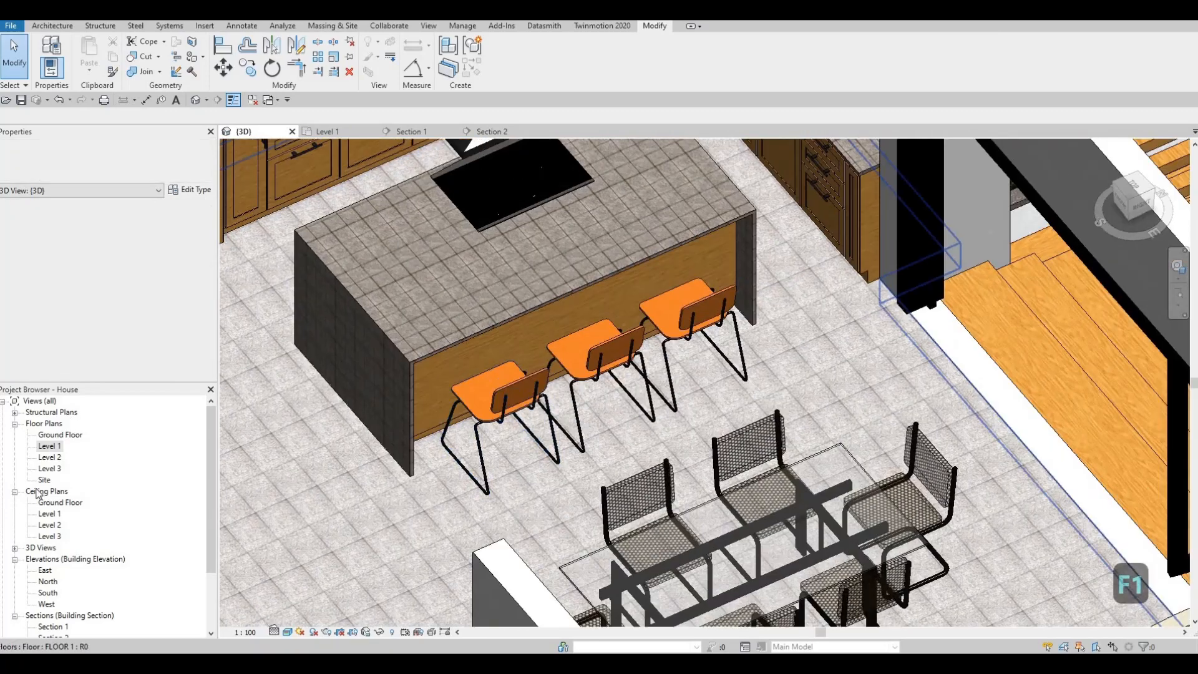
Start an in-place model in the Generic Models category on the Level 1 plan, accepting the default name.
{"action": "double_click", "coordinate": [49, 447]}
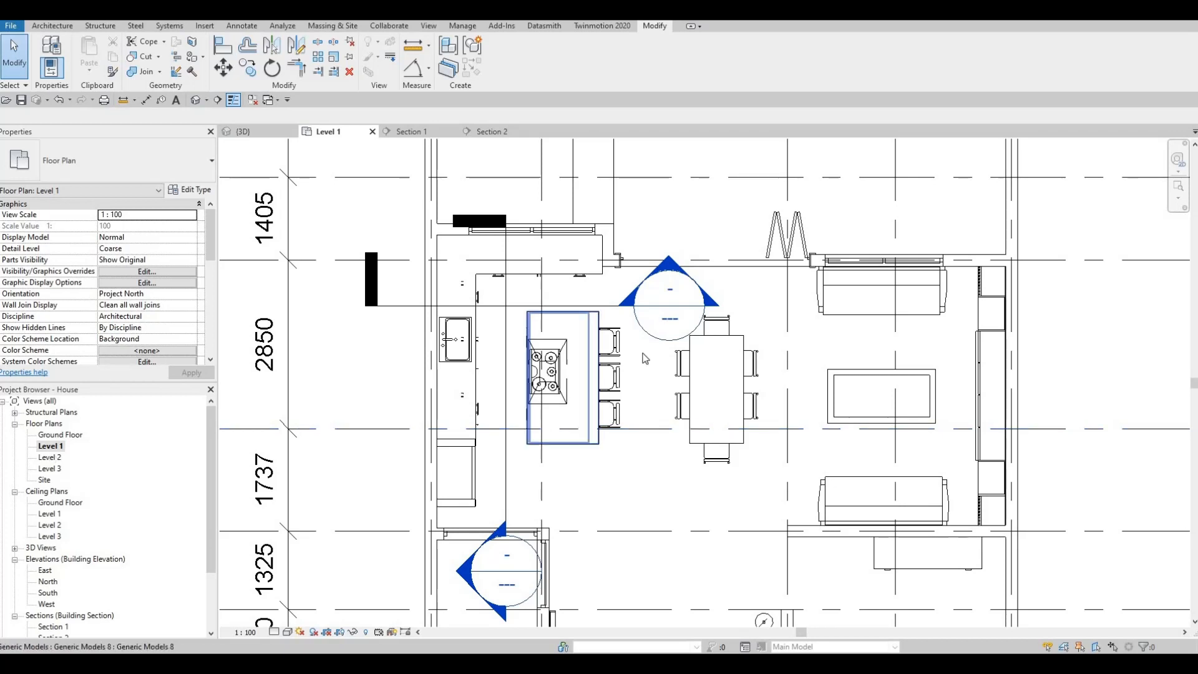
{"action": "scroll", "coordinate": [639, 343], "scroll_direction": "up", "scroll_amount": 3}
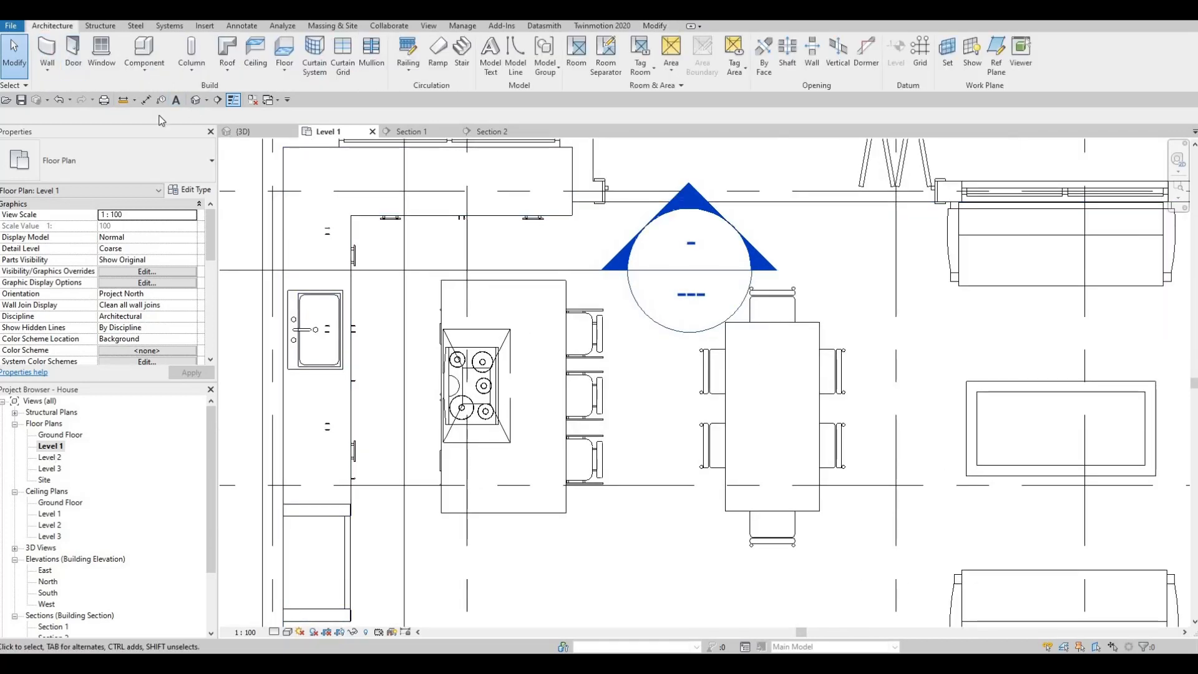
{"action": "left_click", "coordinate": [144, 66]}
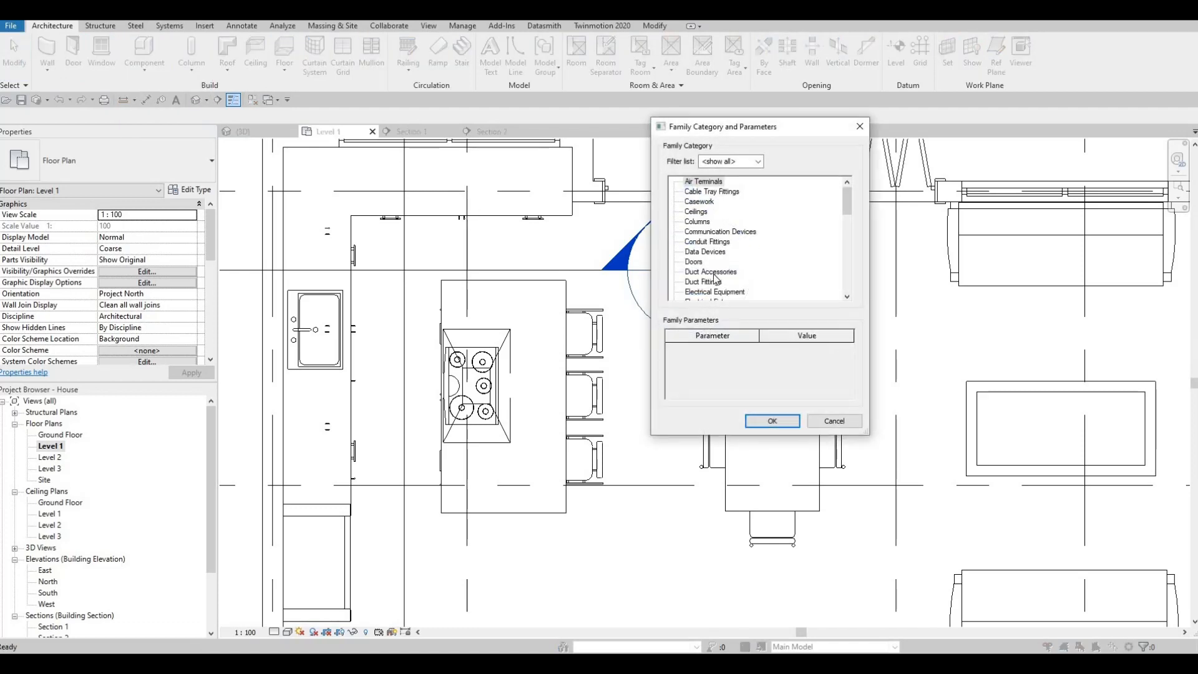
{"action": "scroll", "coordinate": [700, 294], "scroll_direction": "down", "scroll_amount": 1}
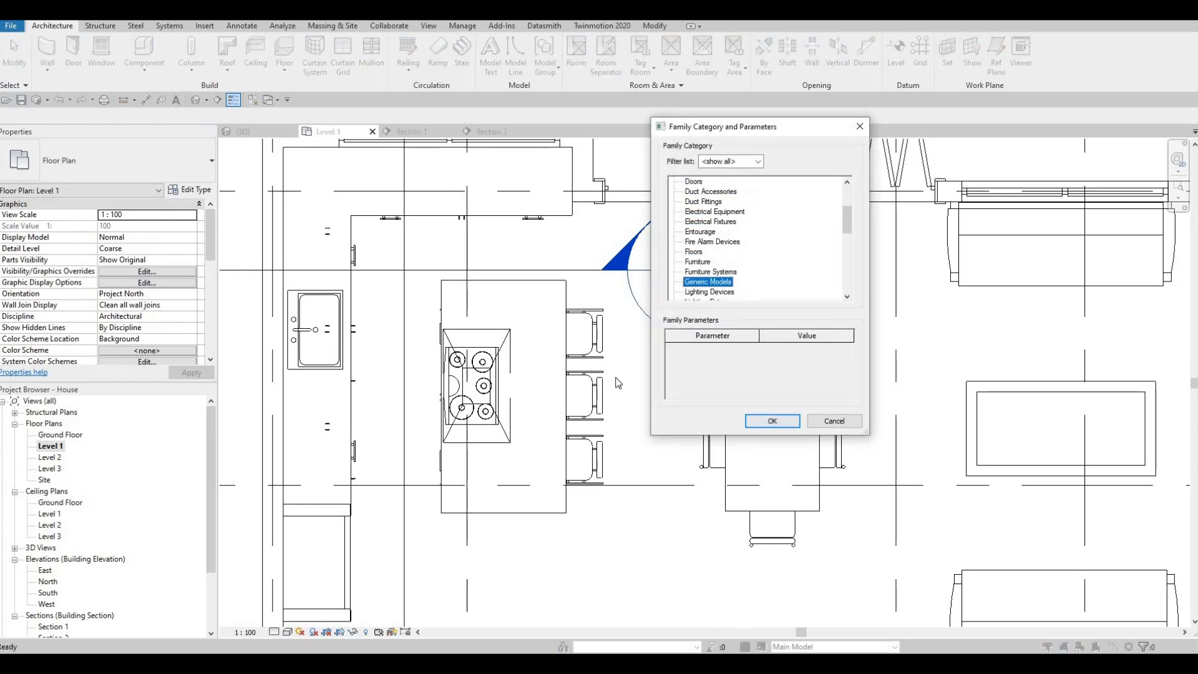
{"action": "key", "text": "Return"}
{"action": "key", "text": "Return"}
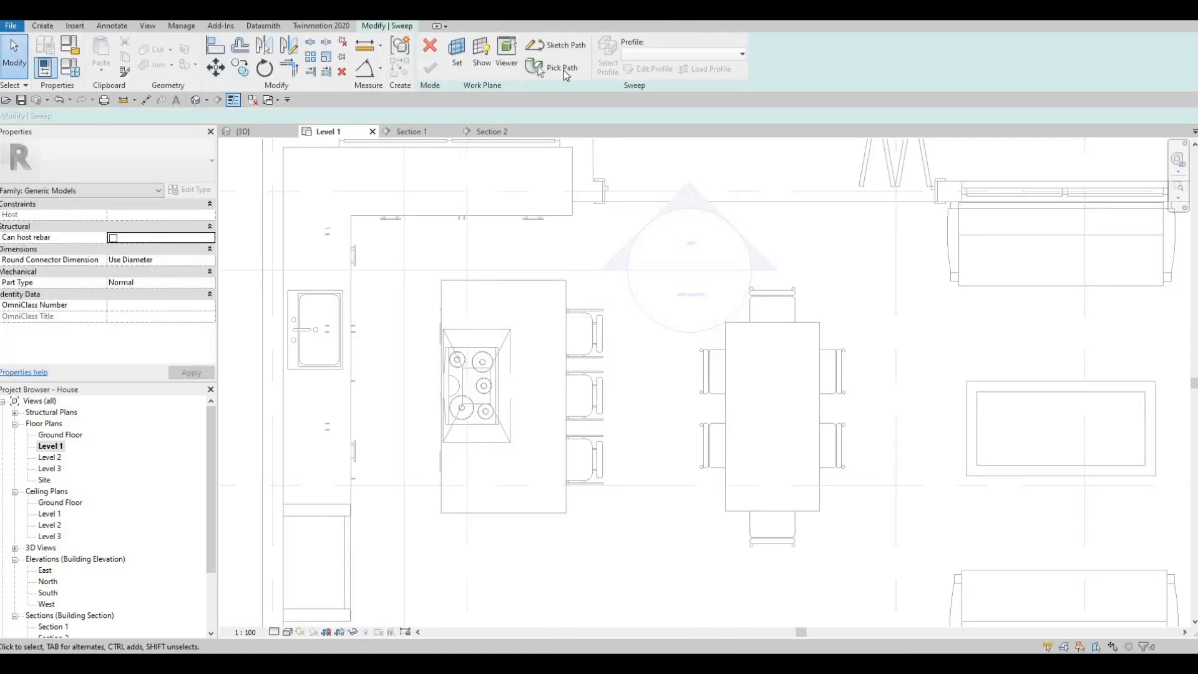
Sketch a rectangular sweep path about 1960 mm long across the island's stool-side edge and delete its inner long side.
{"action": "scroll", "coordinate": [570, 299], "scroll_direction": "up", "scroll_amount": 4}
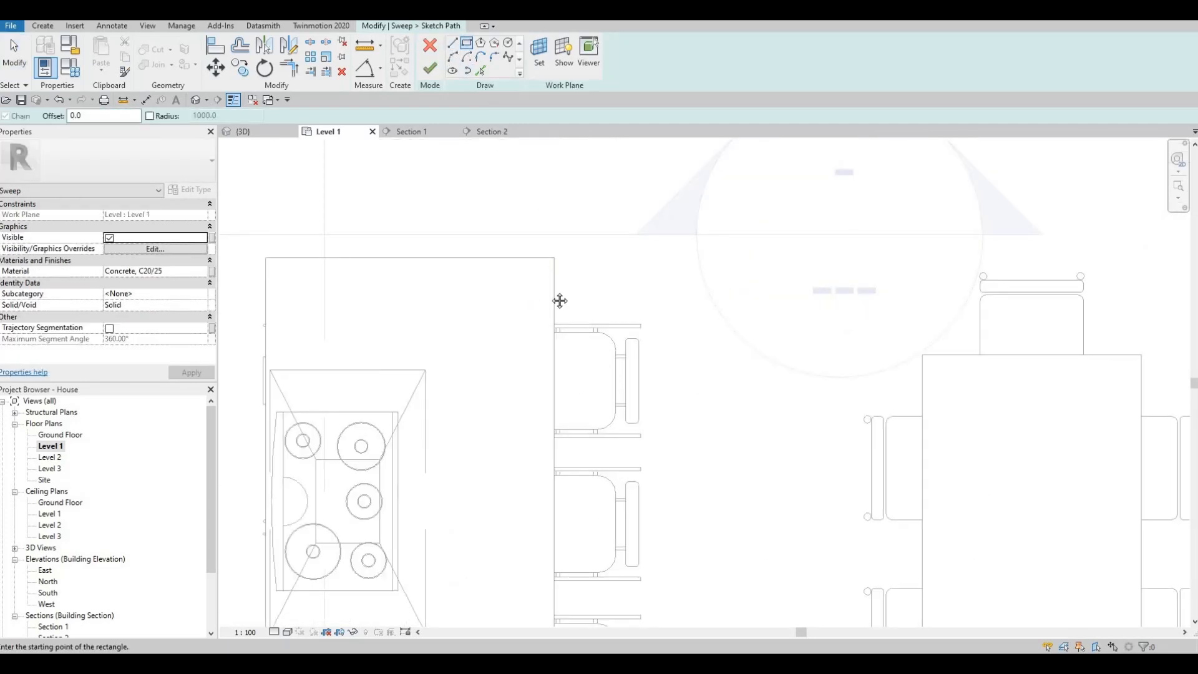
{"action": "left_click", "coordinate": [528, 287]}
{"action": "middle_click_drag", "start_coordinate": [589, 575], "coordinate": [562, 416]}
{"action": "middle_click_drag", "start_coordinate": [561, 479], "coordinate": [579, 338]}
{"action": "left_click", "coordinate": [560, 454]}
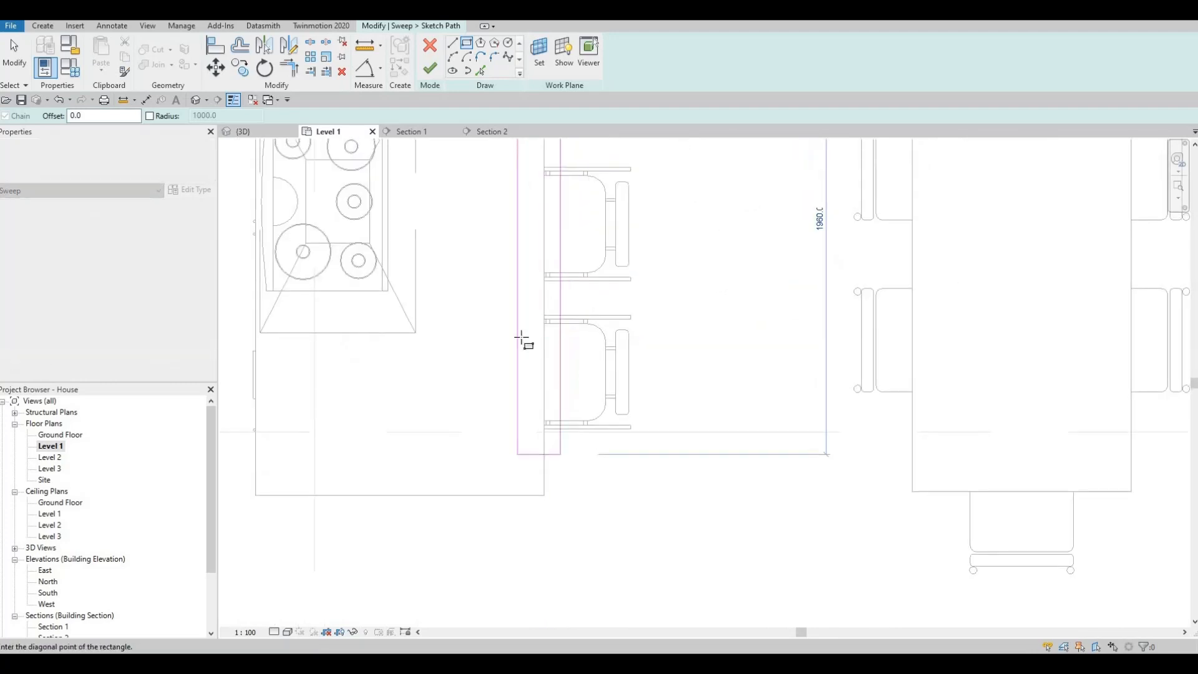
{"action": "key", "text": "Escape"}
{"action": "key", "text": "Escape"}
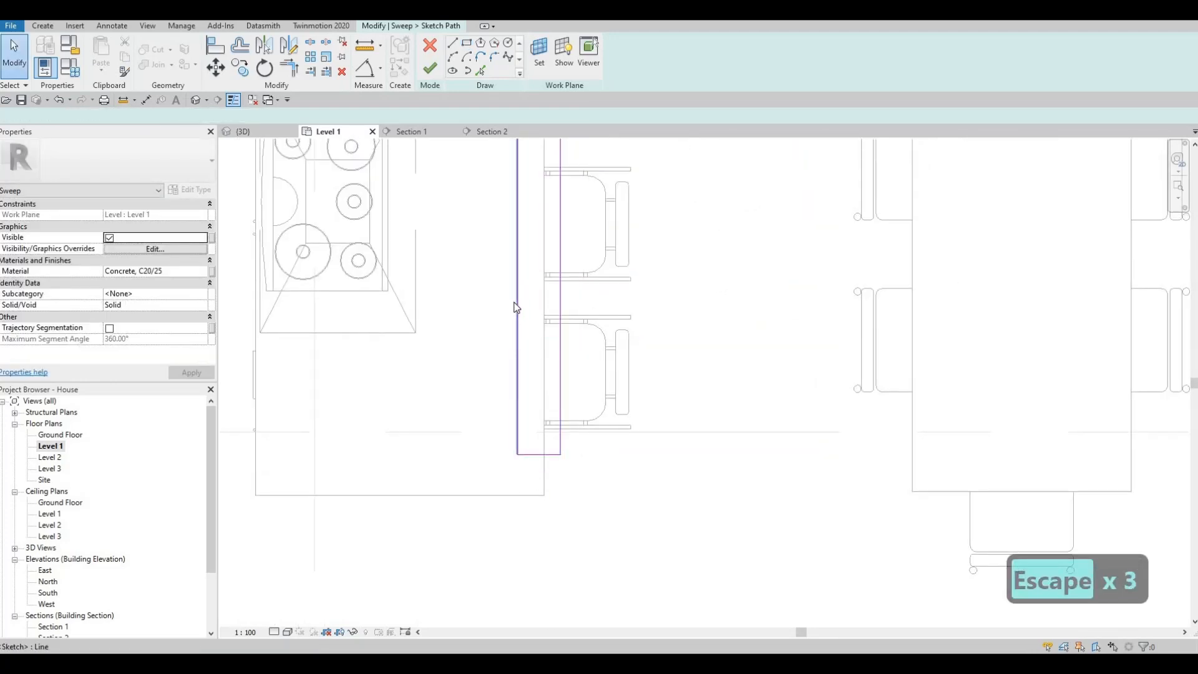
{"action": "left_click", "coordinate": [516, 307]}
{"action": "key", "text": "Delete"}
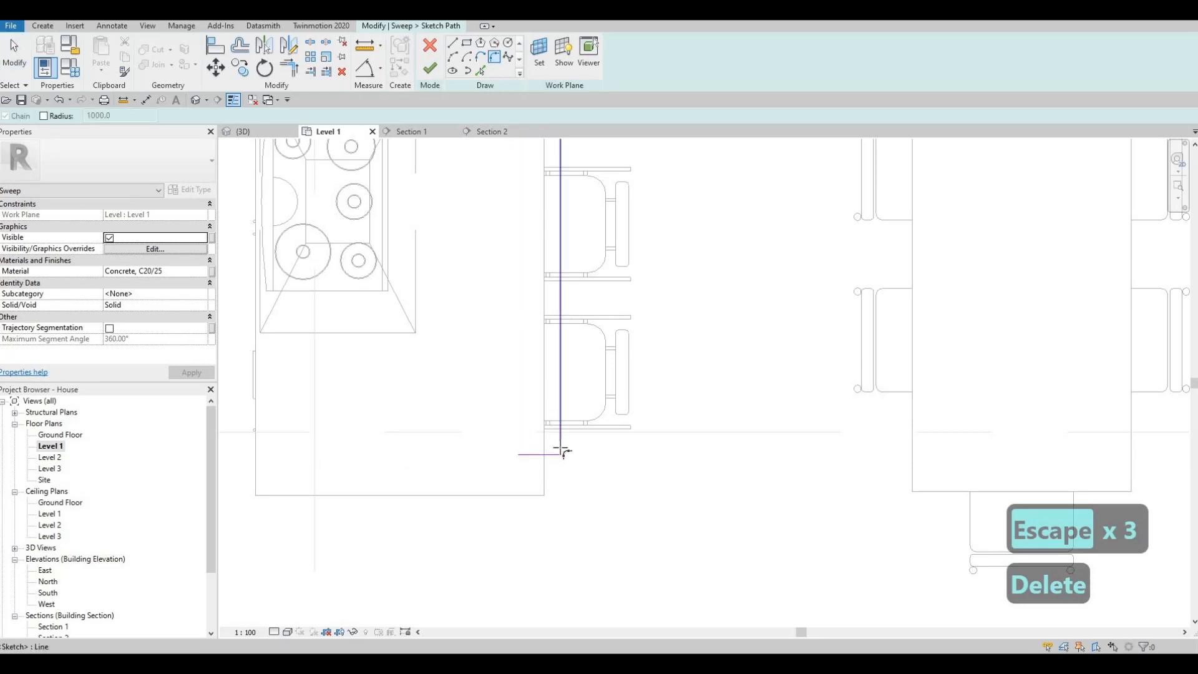
Fillet both outer corners of the sweep path where its short ends meet the long edge beside the stools.
{"action": "left_click", "coordinate": [560, 448]}
{"action": "left_click", "coordinate": [591, 329]}
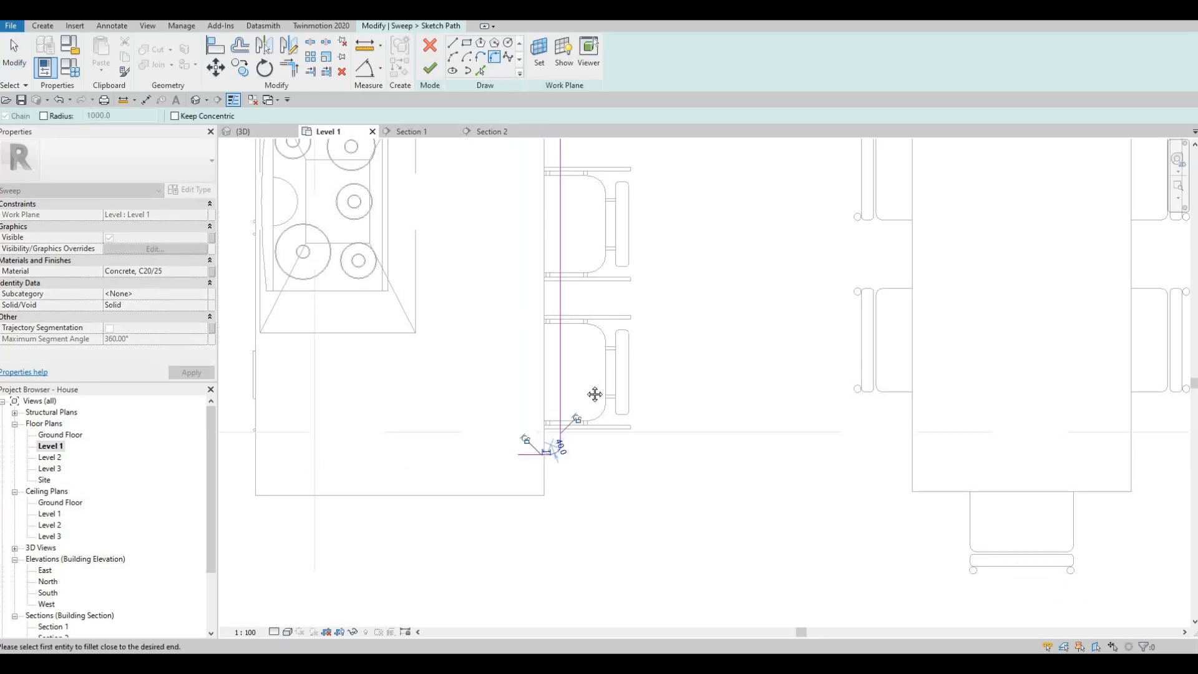
{"action": "scroll", "coordinate": [559, 254], "scroll_direction": "up", "scroll_amount": 3}
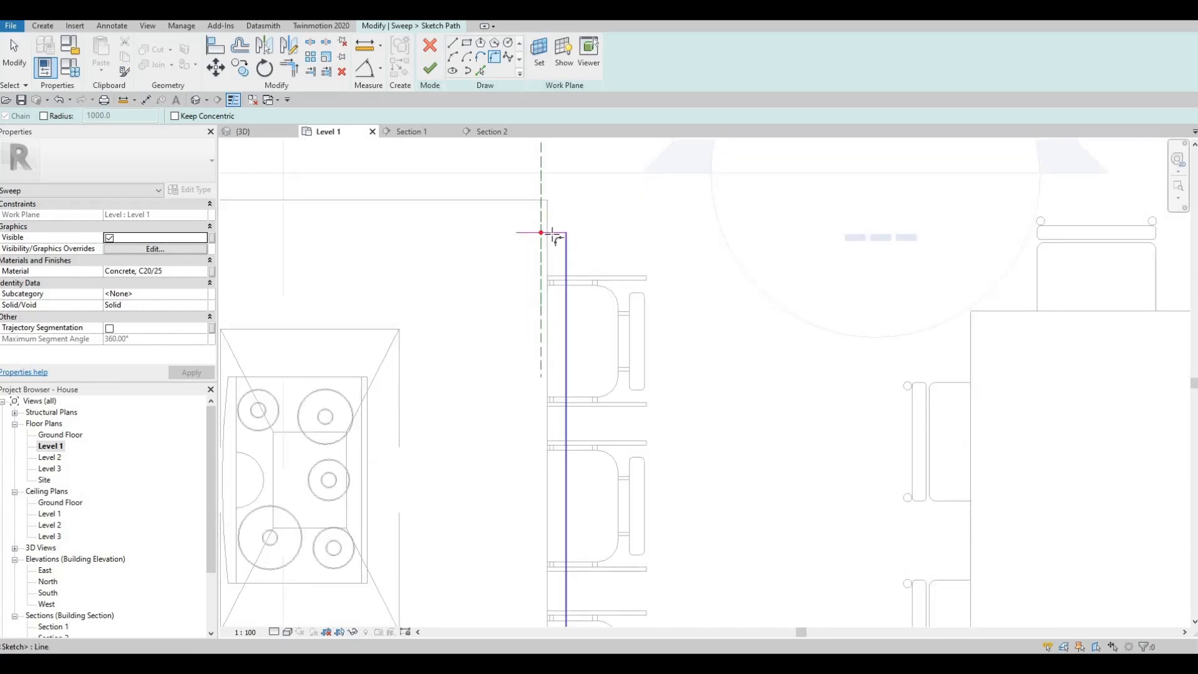
{"action": "left_click", "coordinate": [556, 236]}
{"action": "left_click", "coordinate": [566, 239]}
{"action": "left_click", "coordinate": [560, 242]}
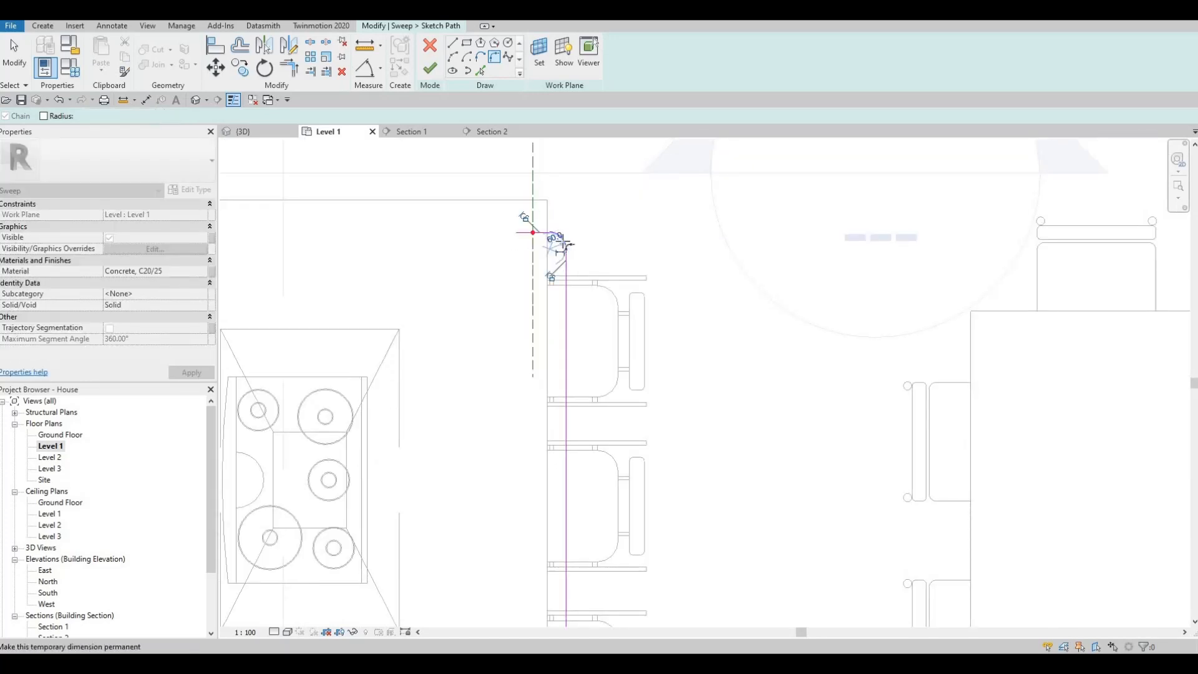
Set the upper corner's fillet radius to 40 mm and finish the sweep path sketch.
{"action": "scroll", "coordinate": [563, 249], "scroll_direction": "up", "scroll_amount": 3}
{"action": "key", "text": "Escape"}
{"action": "key", "text": "Escape"}
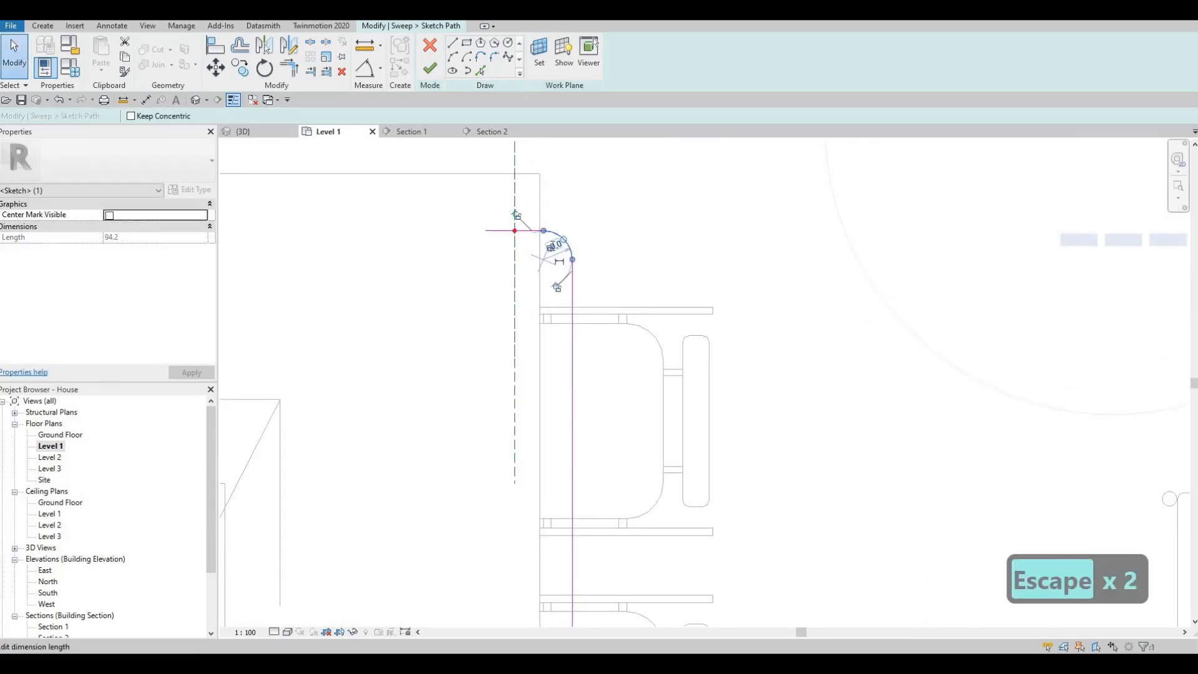
{"action": "type", "text": "40"}
{"action": "key", "text": "Return"}
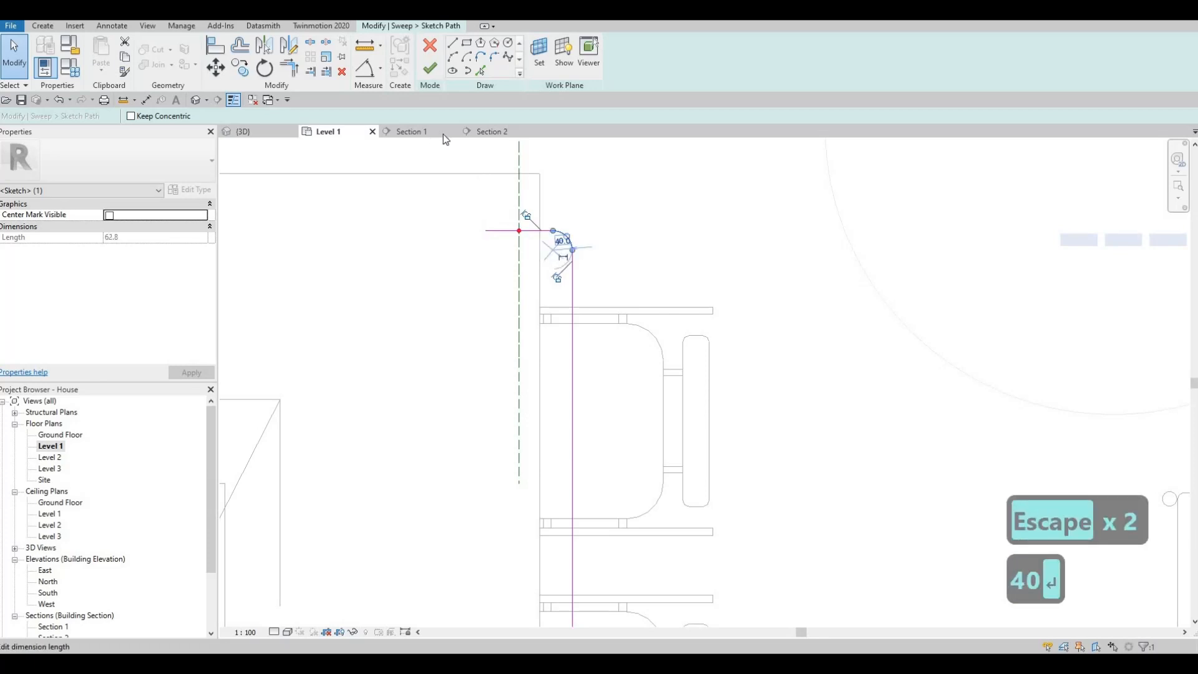
{"action": "key", "text": "Escape"}
{"action": "key", "text": "Escape"}
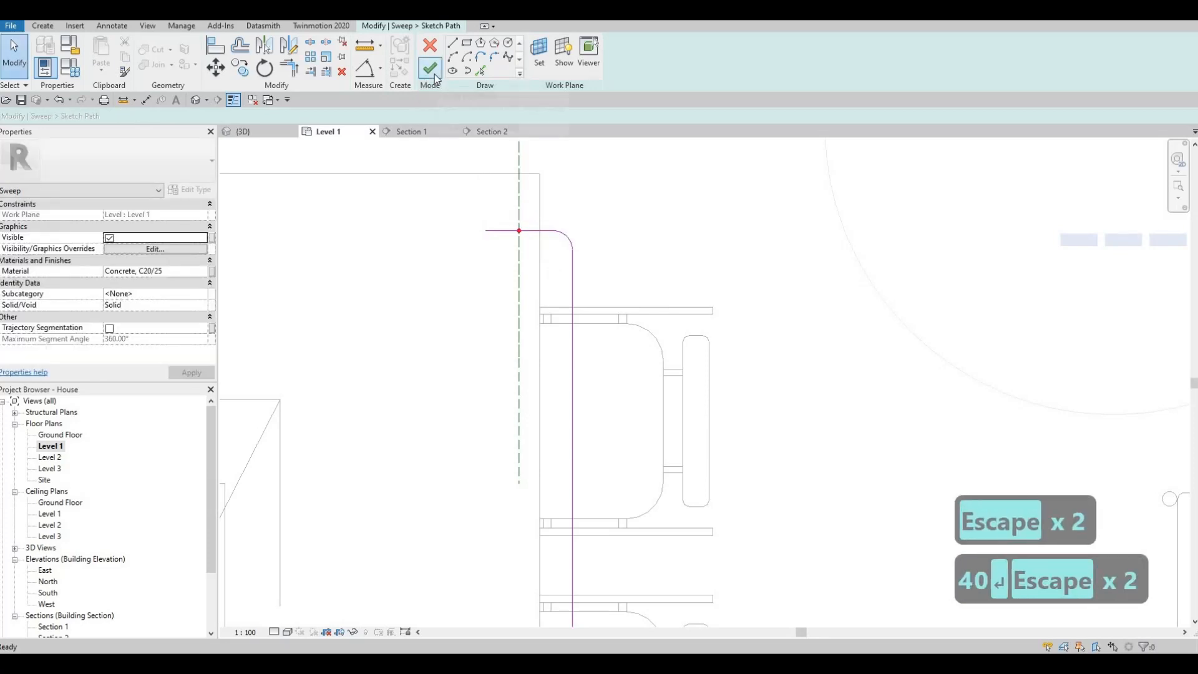
{"action": "left_click", "coordinate": [430, 67]}
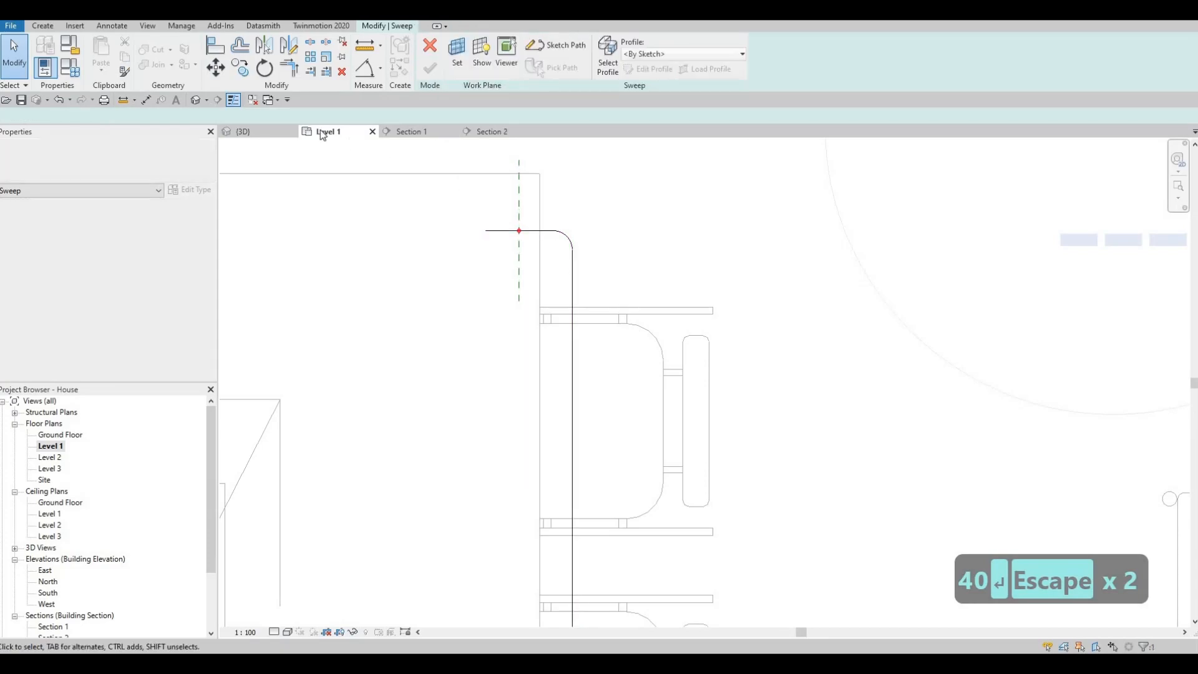
In the 3D view, sketch a circular sweep profile of about 15 mm radius centred on the path's profile point.
{"action": "left_click", "coordinate": [243, 132]}
{"action": "middle_click_drag", "start_coordinate": [686, 256], "coordinate": [555, 225], "text": "shift"}
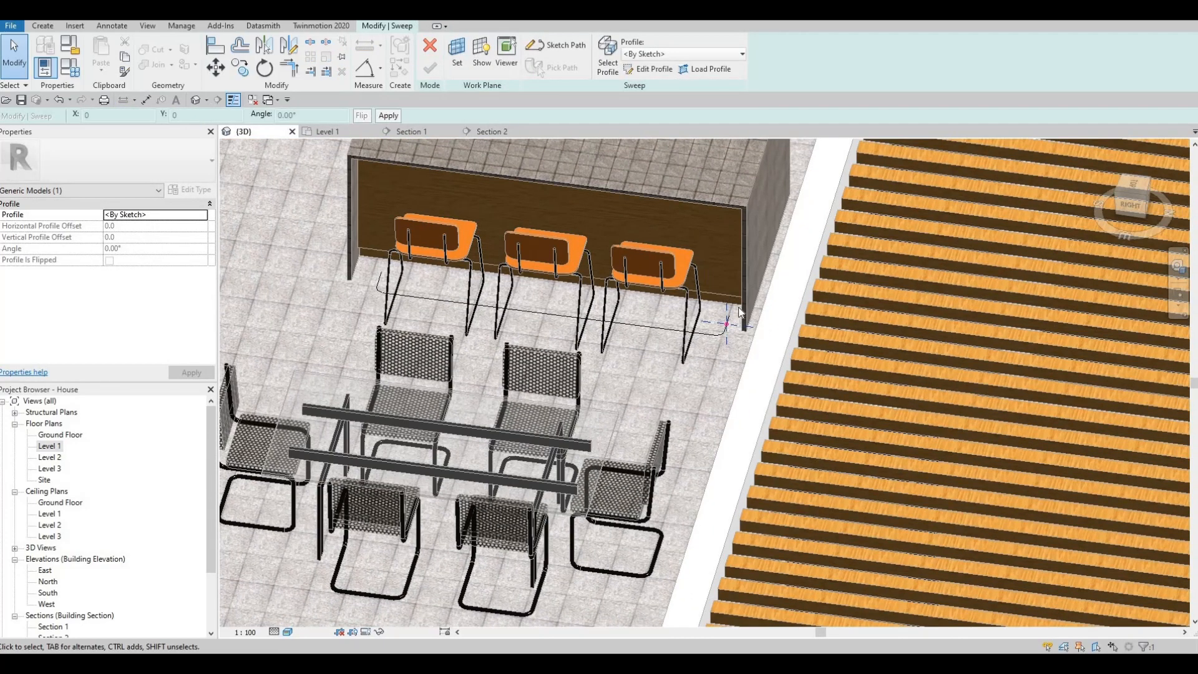
{"action": "middle_click_drag", "start_coordinate": [649, 349], "coordinate": [717, 318], "text": "shift"}
{"action": "scroll", "coordinate": [733, 325], "scroll_direction": "up", "scroll_amount": 2}
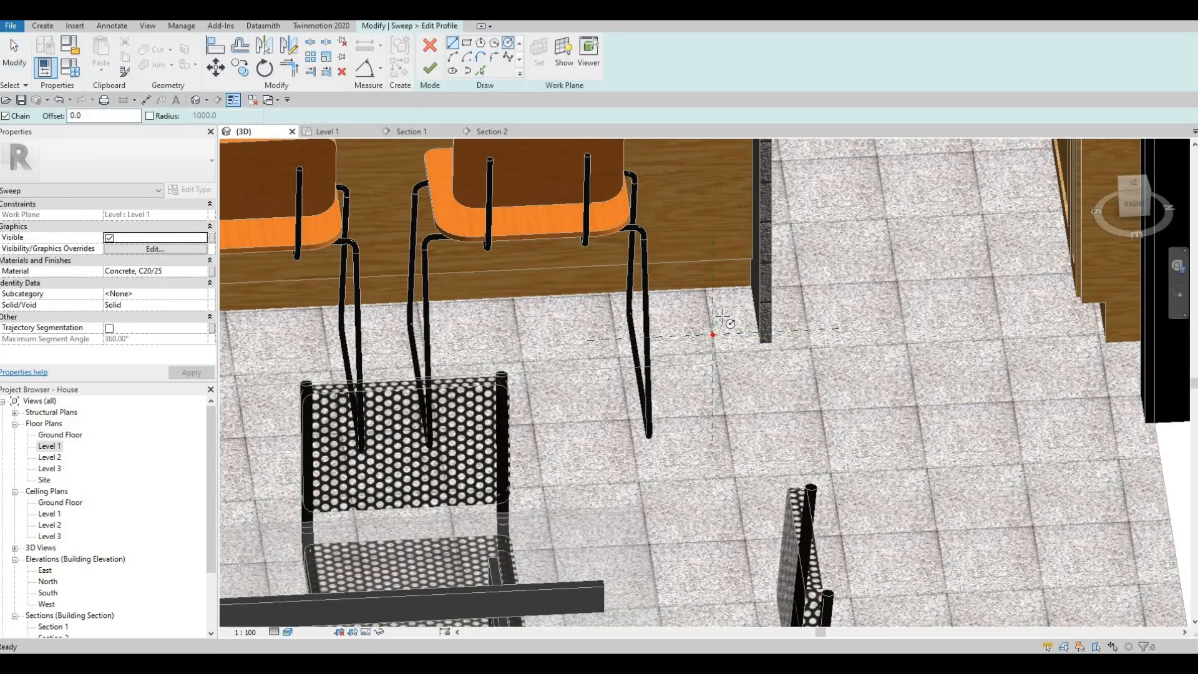
{"action": "scroll", "coordinate": [723, 318], "scroll_direction": "up", "scroll_amount": 2}
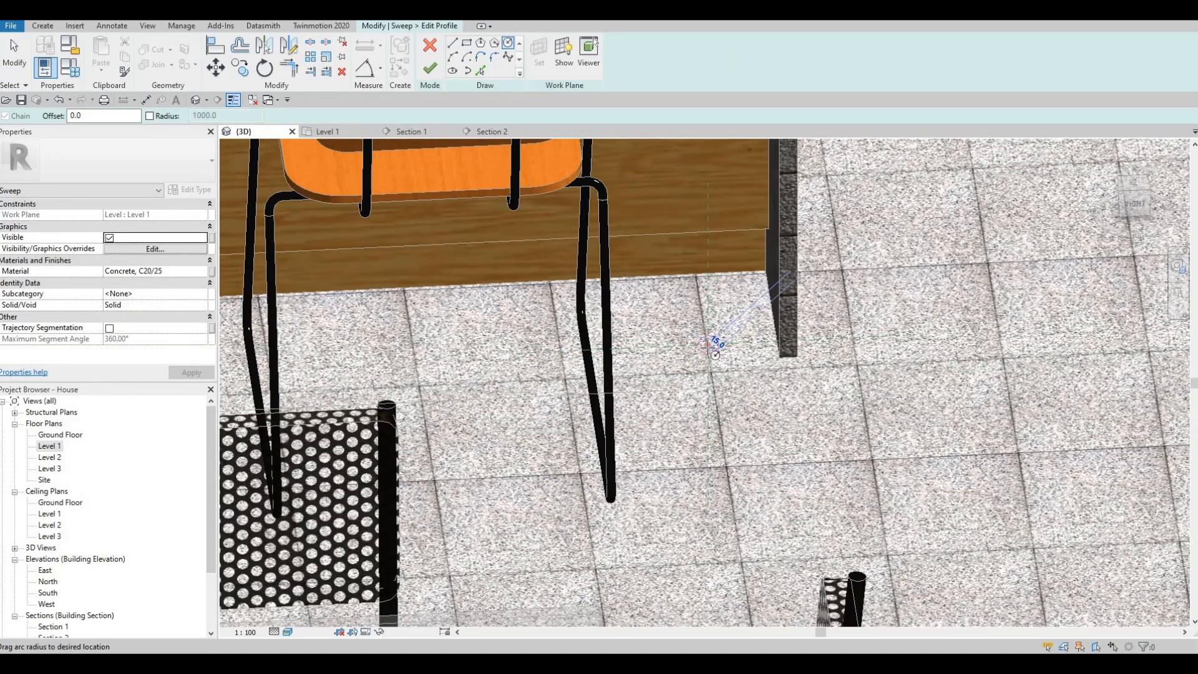
{"action": "key", "text": "Escape"}
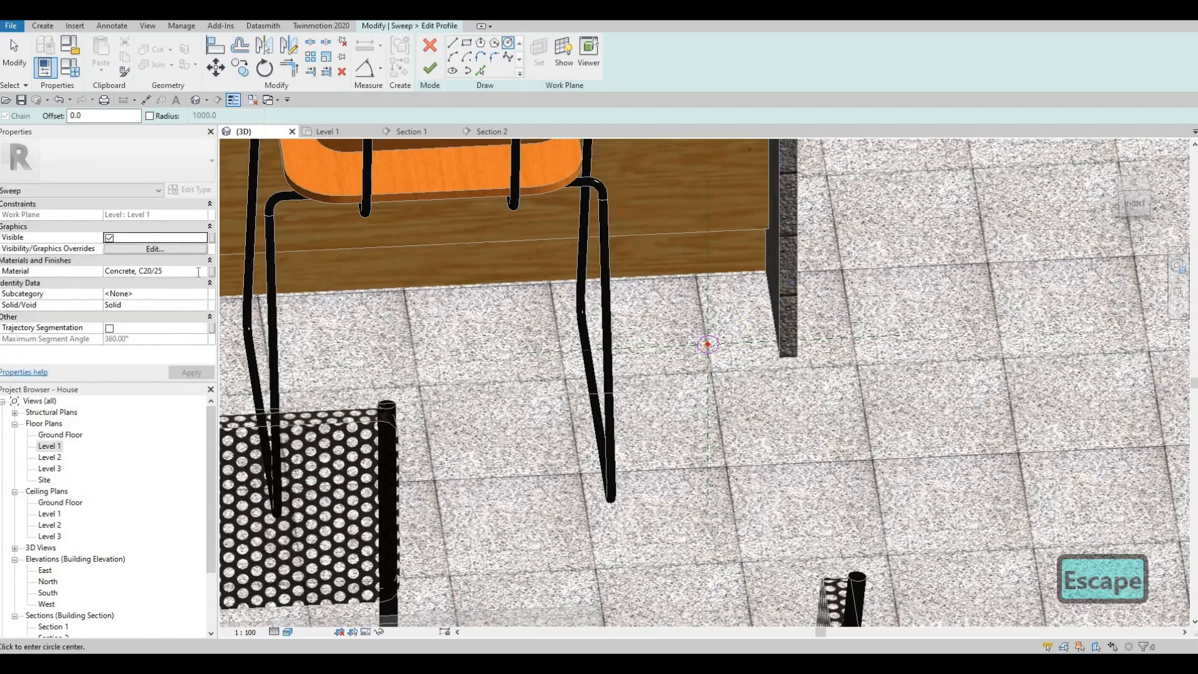
Assign the Aluminum 1100-H14 material from the AEC Metal library to the sweep, and finish the profile and sweep.
{"action": "left_click", "coordinate": [199, 272]}
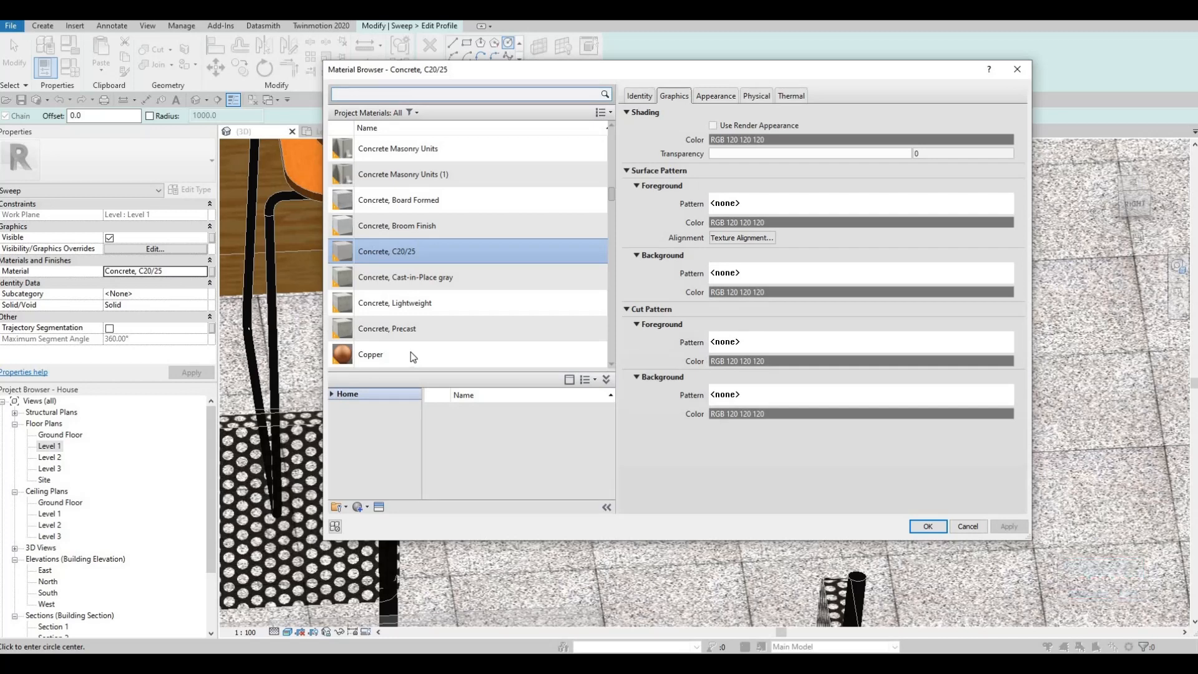
{"action": "scroll", "coordinate": [415, 357], "scroll_direction": "down", "scroll_amount": 1}
{"action": "left_click", "coordinate": [415, 329]}
{"action": "left_click", "coordinate": [332, 398]}
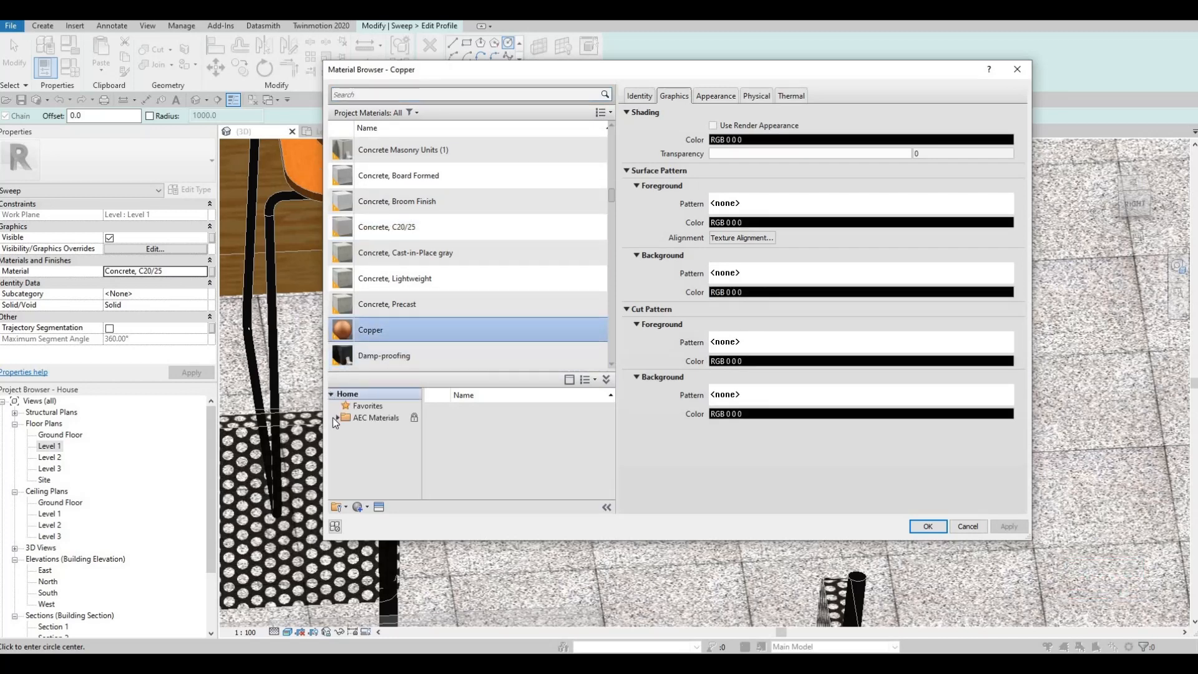
{"action": "left_click", "coordinate": [338, 418]}
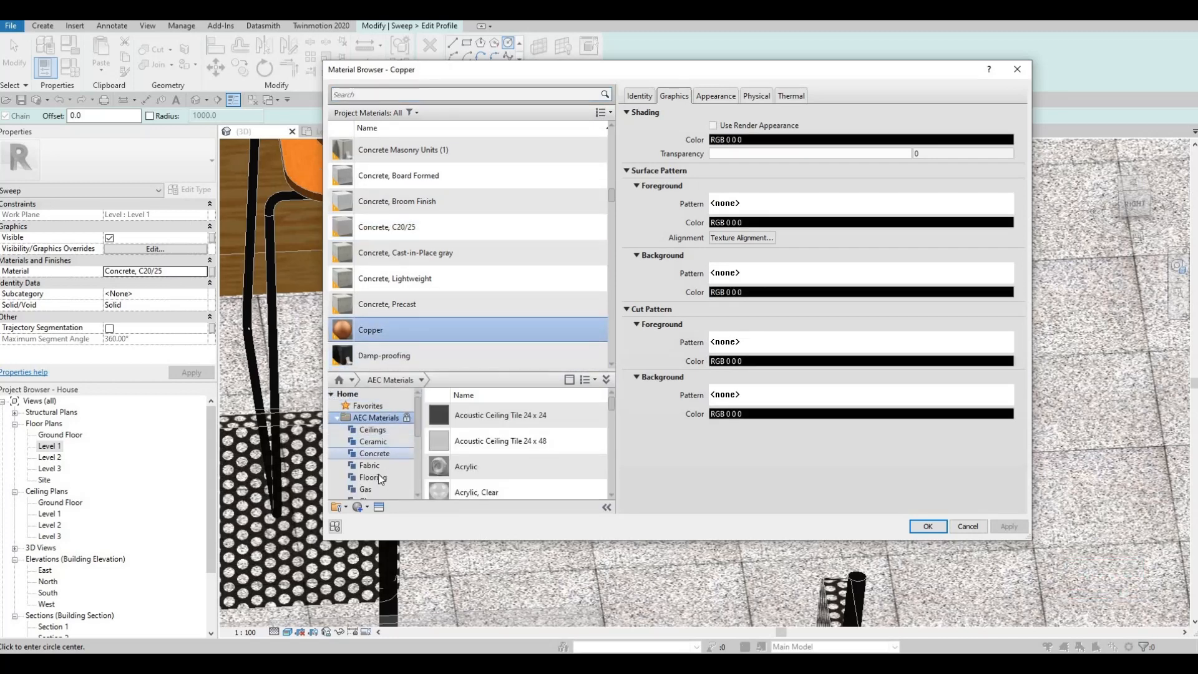
{"action": "left_click", "coordinate": [368, 405]}
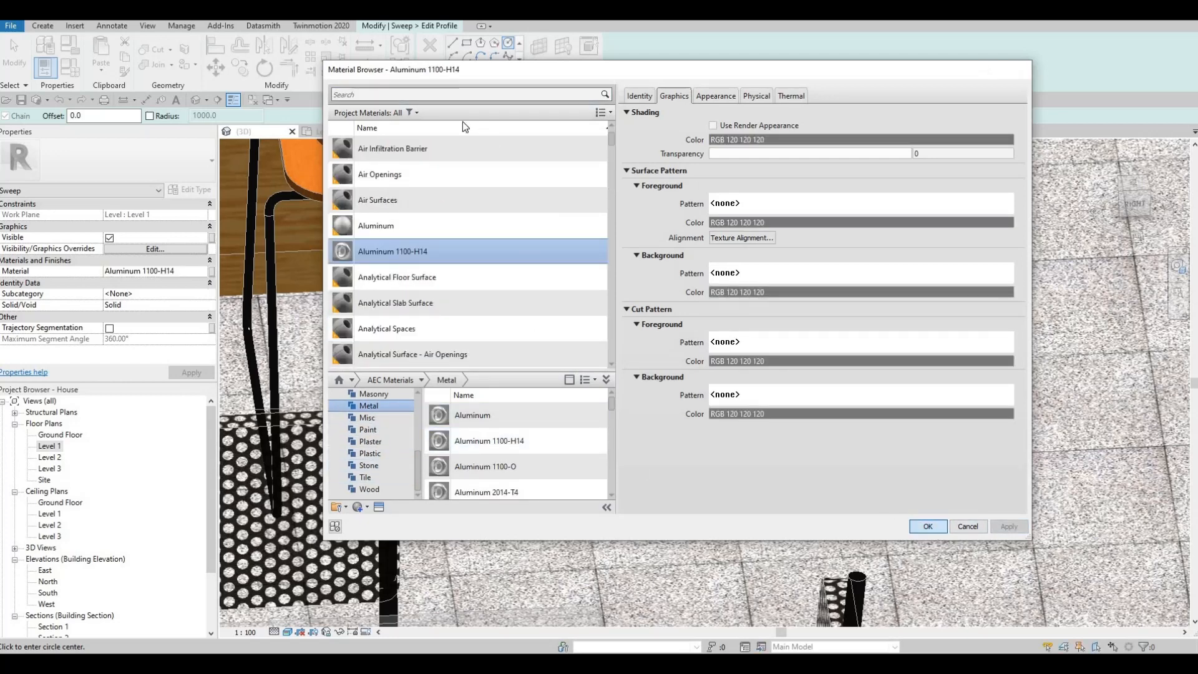
{"action": "key", "text": "Return"}
{"action": "left_click", "coordinate": [430, 68]}
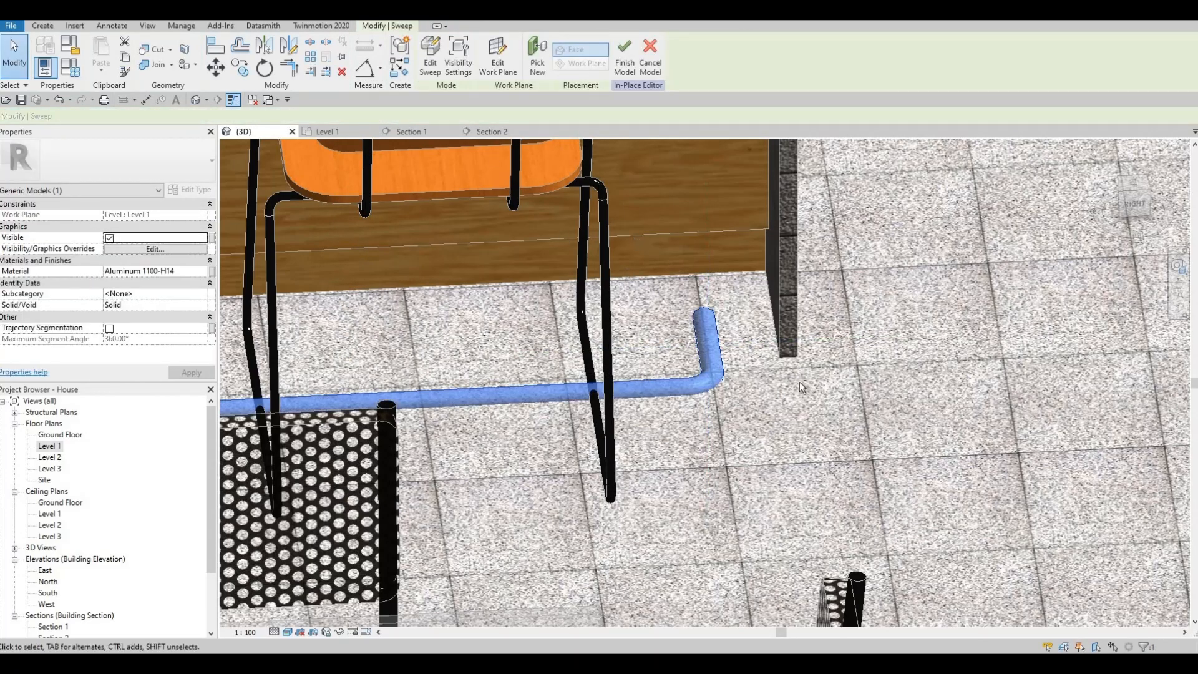
Inspect the swept rail beneath the stools in the 3D view and finish the in-place model.
{"action": "middle_click_drag", "start_coordinate": [717, 368], "coordinate": [585, 323], "text": "shift"}
{"action": "scroll", "coordinate": [583, 315], "scroll_direction": "down", "scroll_amount": 5}
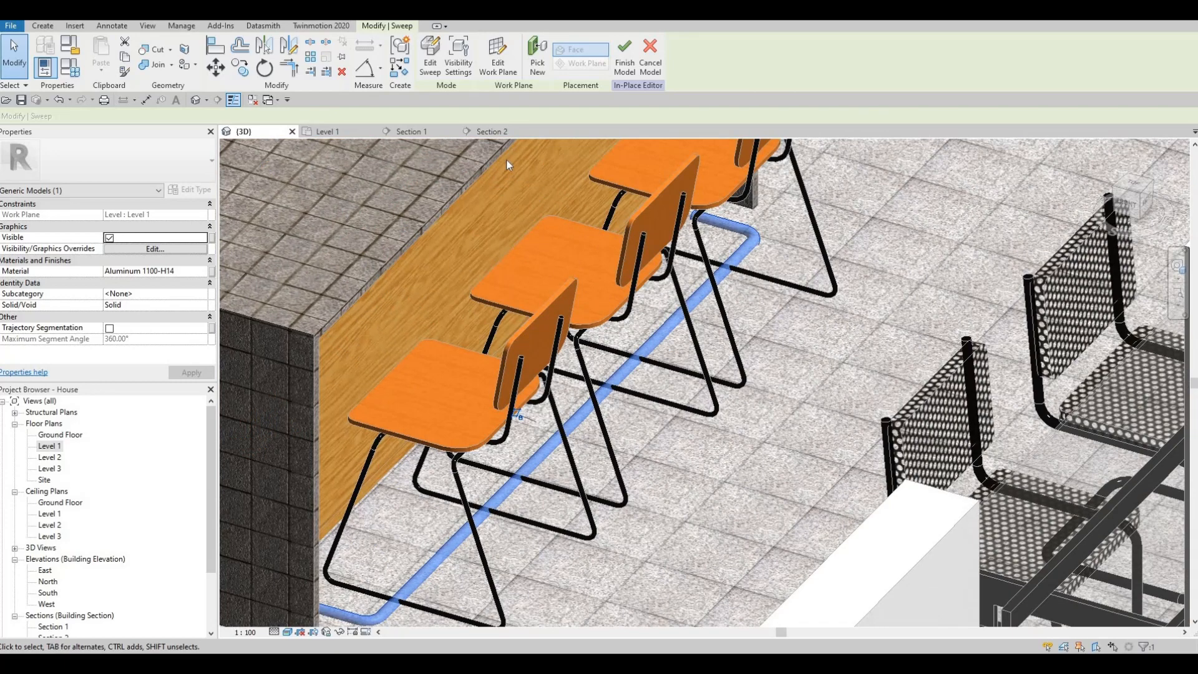
{"action": "left_click", "coordinate": [327, 131]}
{"action": "left_click", "coordinate": [243, 131]}
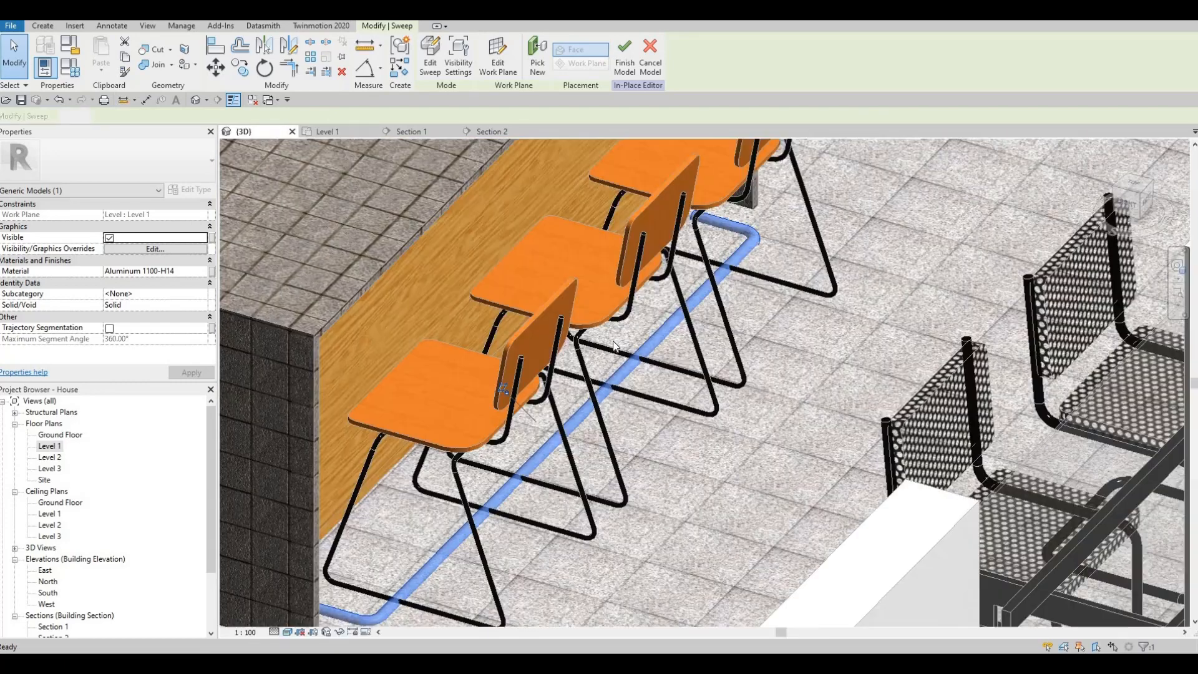
{"action": "key", "text": "Escape"}
{"action": "key", "text": "Escape"}
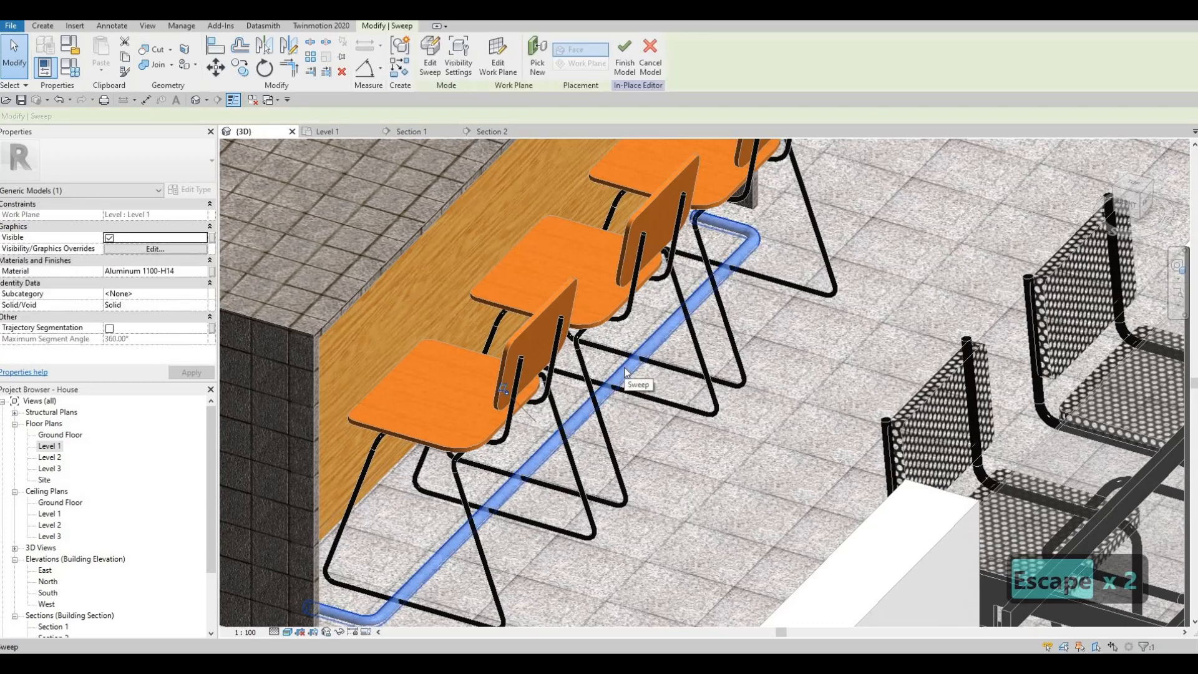
{"action": "scroll", "coordinate": [387, 156], "scroll_direction": "down", "scroll_amount": 2}
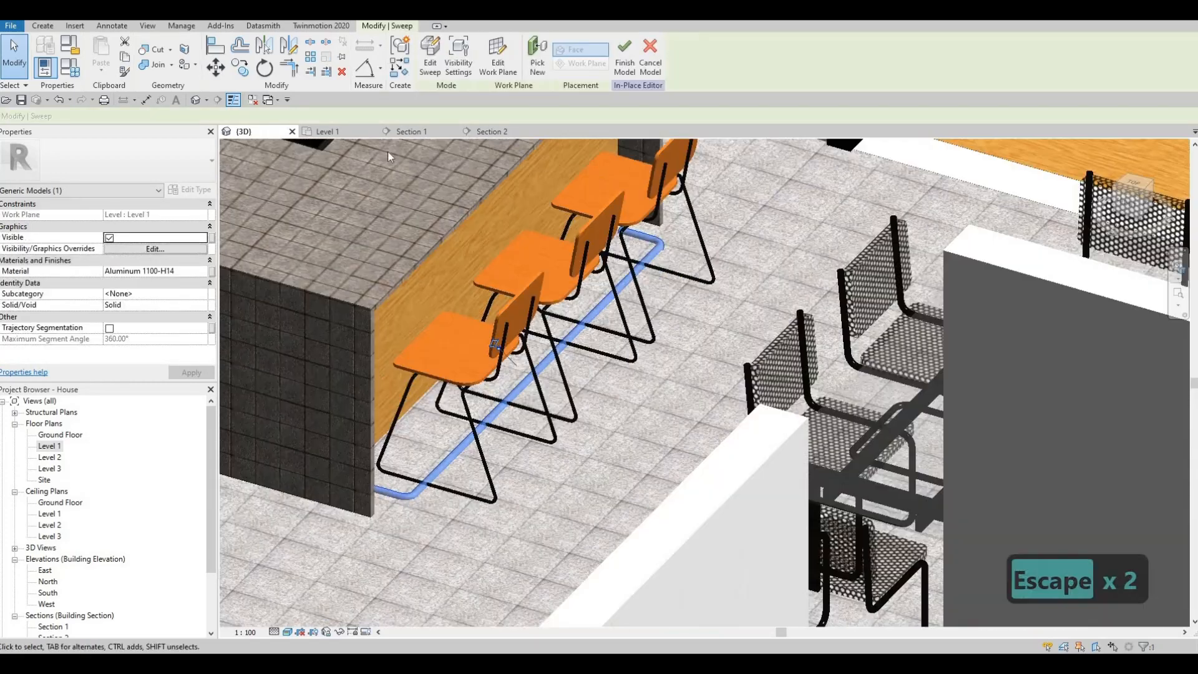
Move the Section 1 line in the Level 1 plan to the aisle between the island stools and the dining table.
{"action": "left_click", "coordinate": [421, 133]}
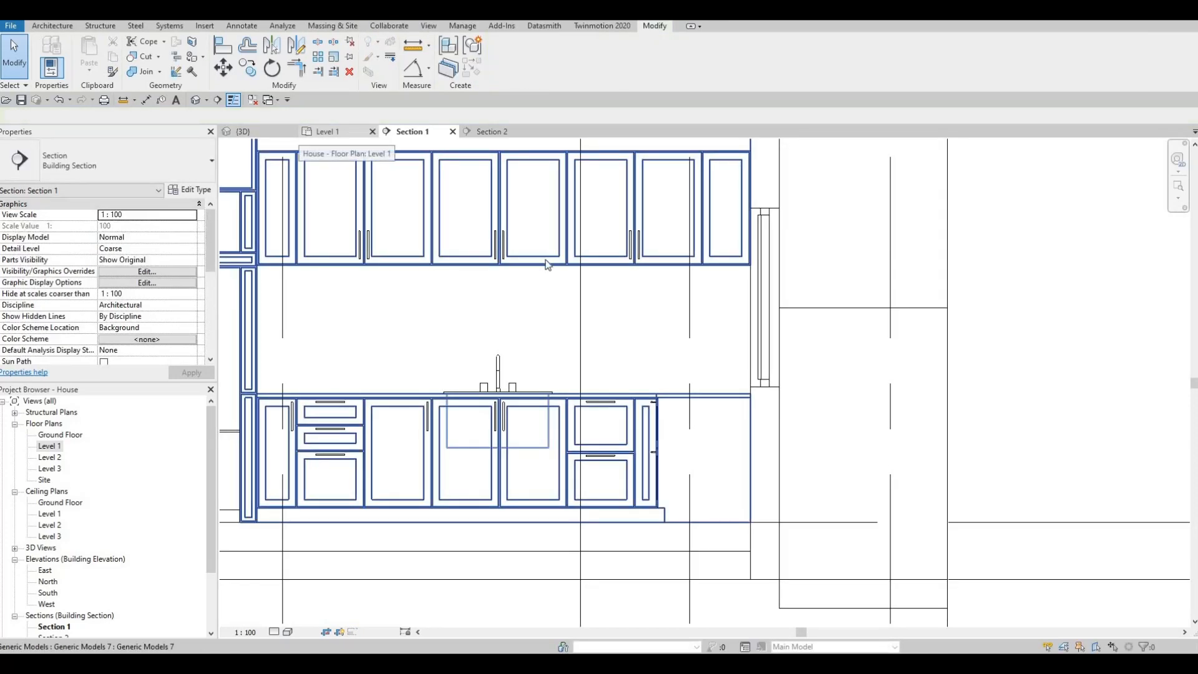
{"action": "left_click", "coordinate": [328, 132]}
{"action": "scroll", "coordinate": [520, 340], "scroll_direction": "down", "scroll_amount": 5}
{"action": "key", "text": "Escape"}
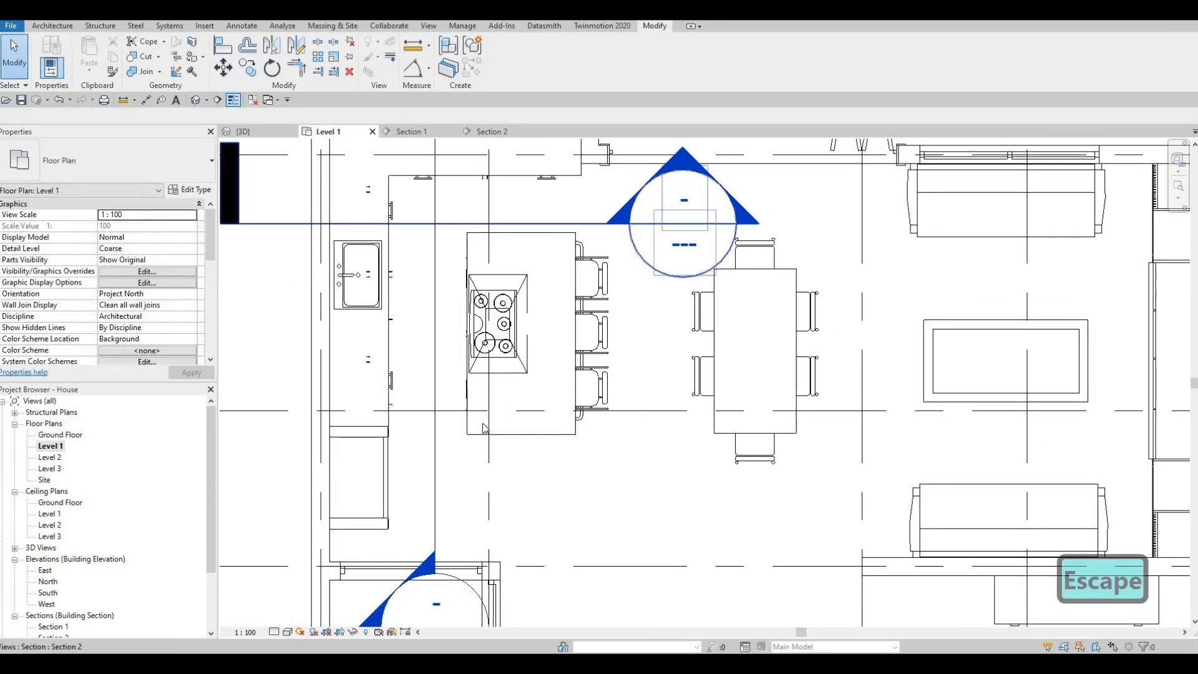
{"action": "scroll", "coordinate": [457, 416], "scroll_direction": "down", "scroll_amount": 2}
{"action": "left_click", "coordinate": [582, 326]}
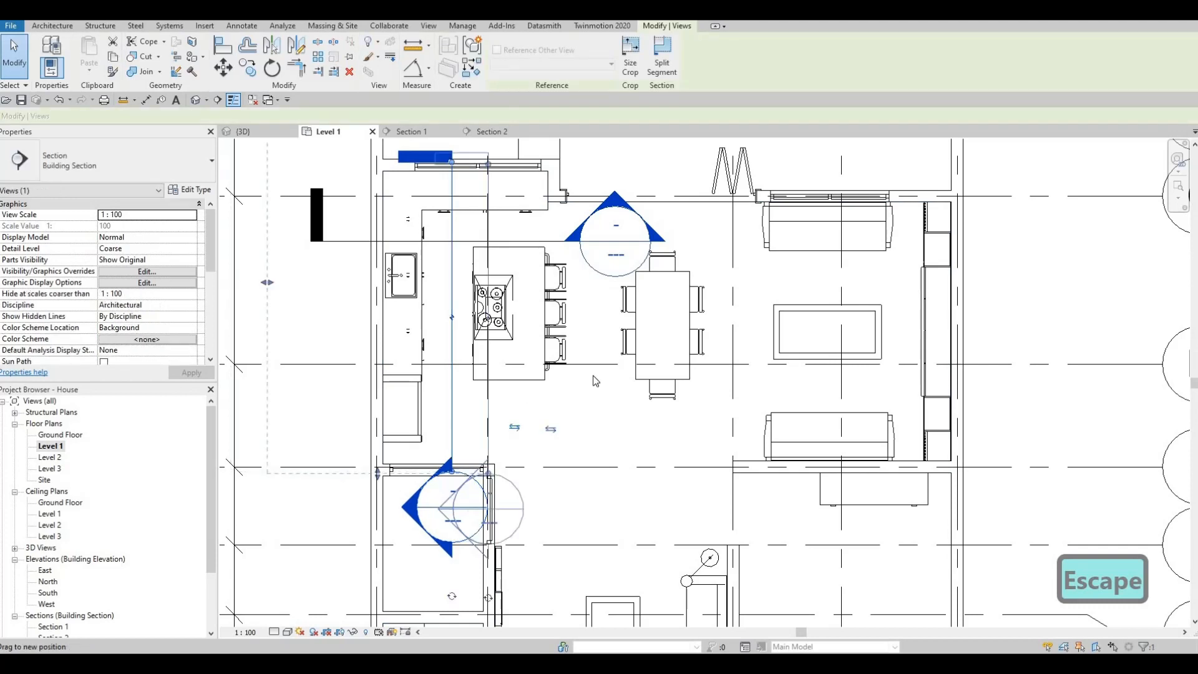
{"action": "key", "text": "Escape"}
{"action": "key", "text": "Escape"}
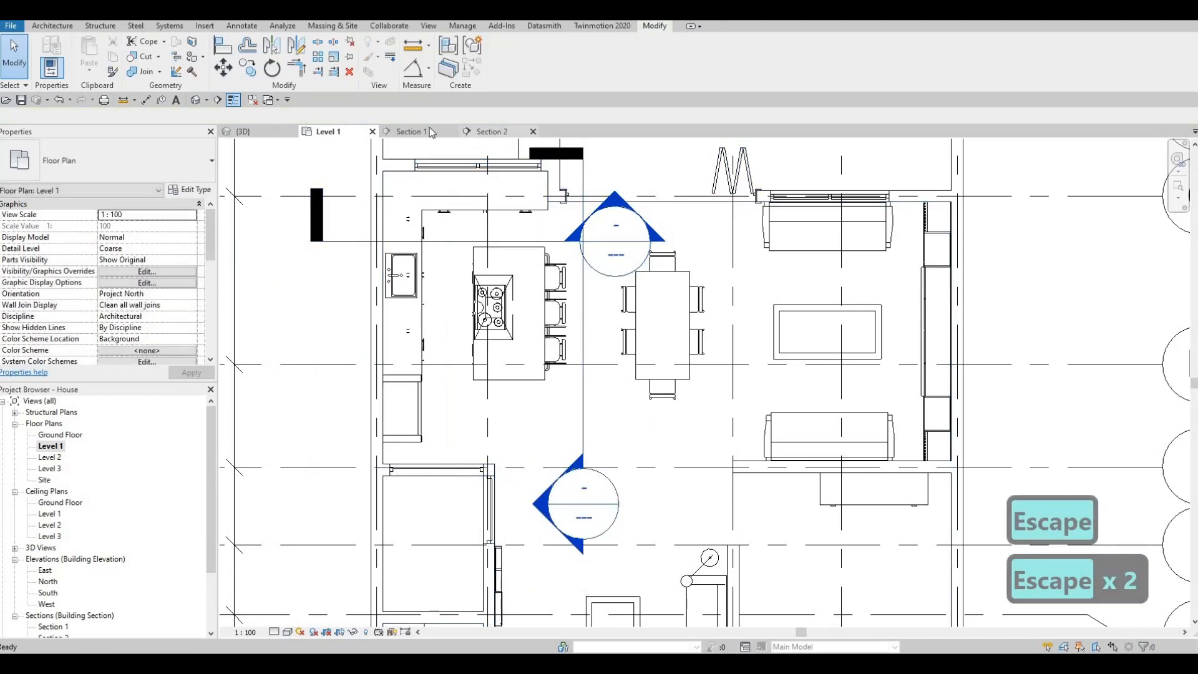
Open Section 1 and bring the footrest rail at floor level below the stools into focus.
{"action": "left_click", "coordinate": [429, 130]}
{"action": "middle_click_drag", "start_coordinate": [451, 521], "coordinate": [526, 509]}
{"action": "key", "text": "Escape"}
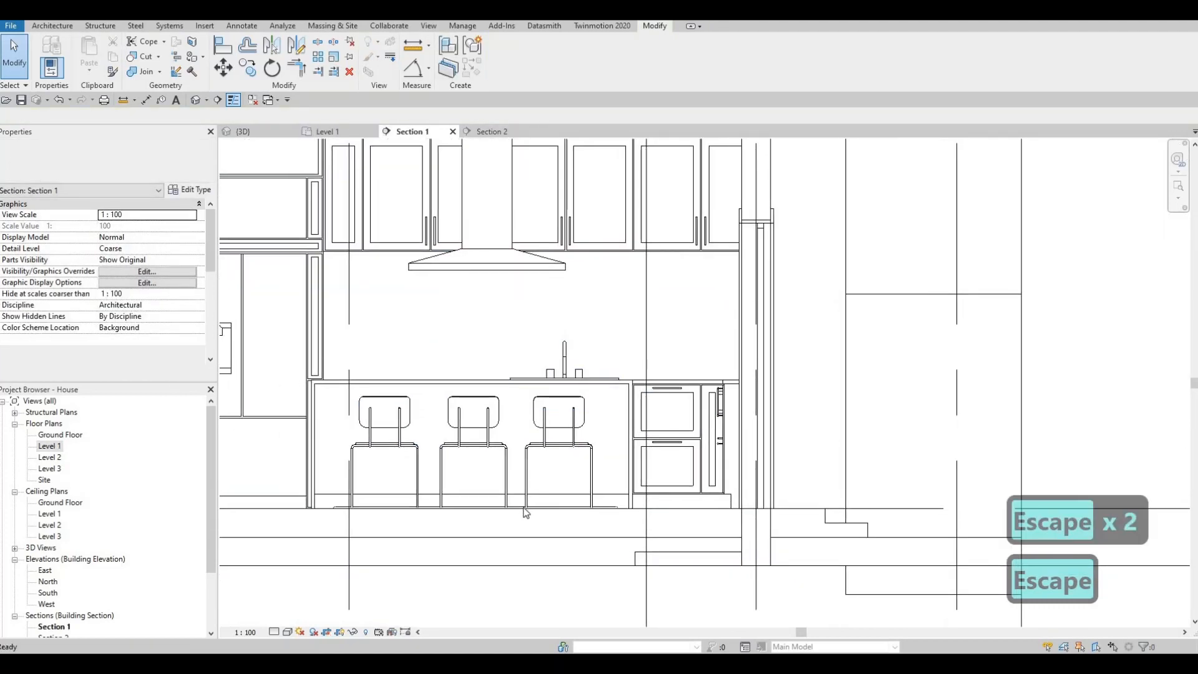
Try to nudge the finished footrest rail model up off the floor in Section 1.
{"action": "key", "text": "Tab"}
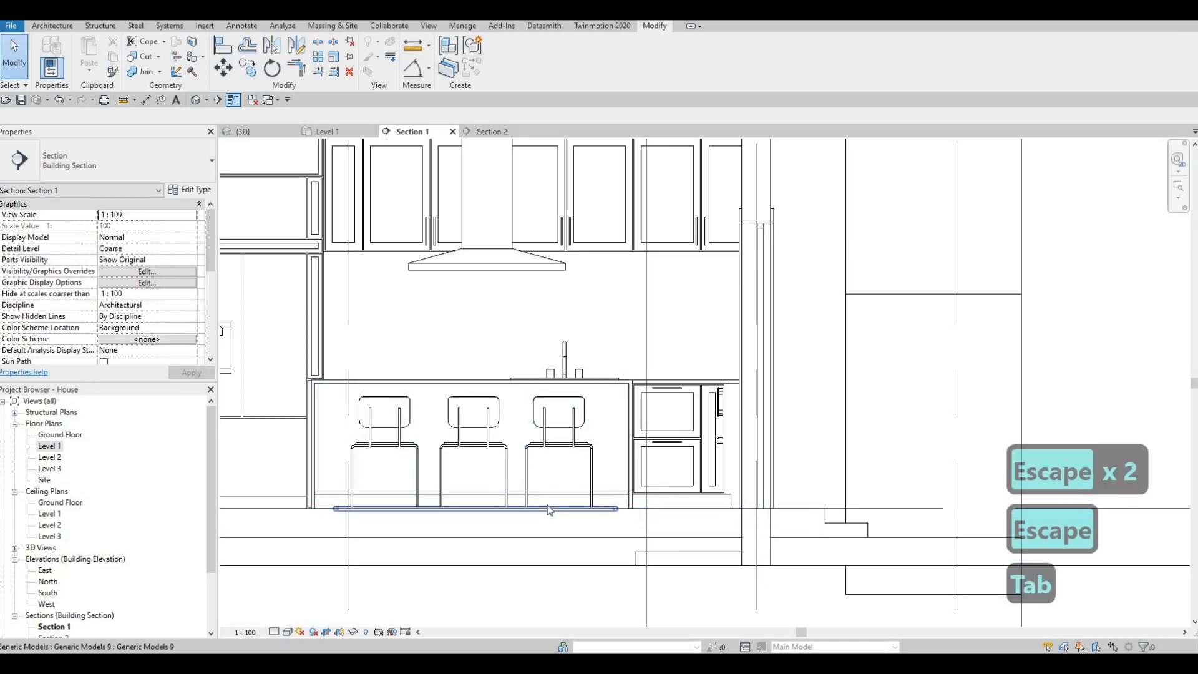
{"action": "left_click", "coordinate": [548, 510]}
{"action": "key", "text": "Up"}
{"action": "key", "text": "Up"}
{"action": "key", "text": "Up"}
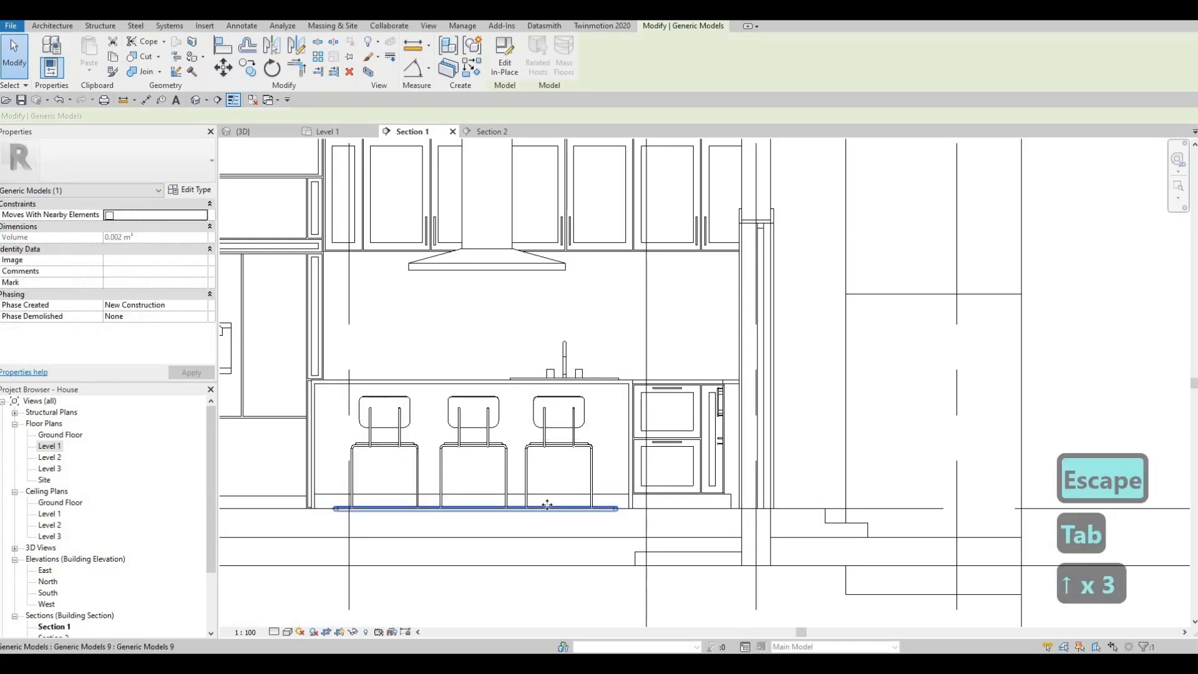
{"action": "key", "text": "Up"}
{"action": "key", "text": "Up"}
{"action": "key", "text": "Escape"}
Edit the footrest rail in place and nudge its sweep up twelve increments, to just above the island's plinth.
{"action": "left_click", "coordinate": [543, 511]}
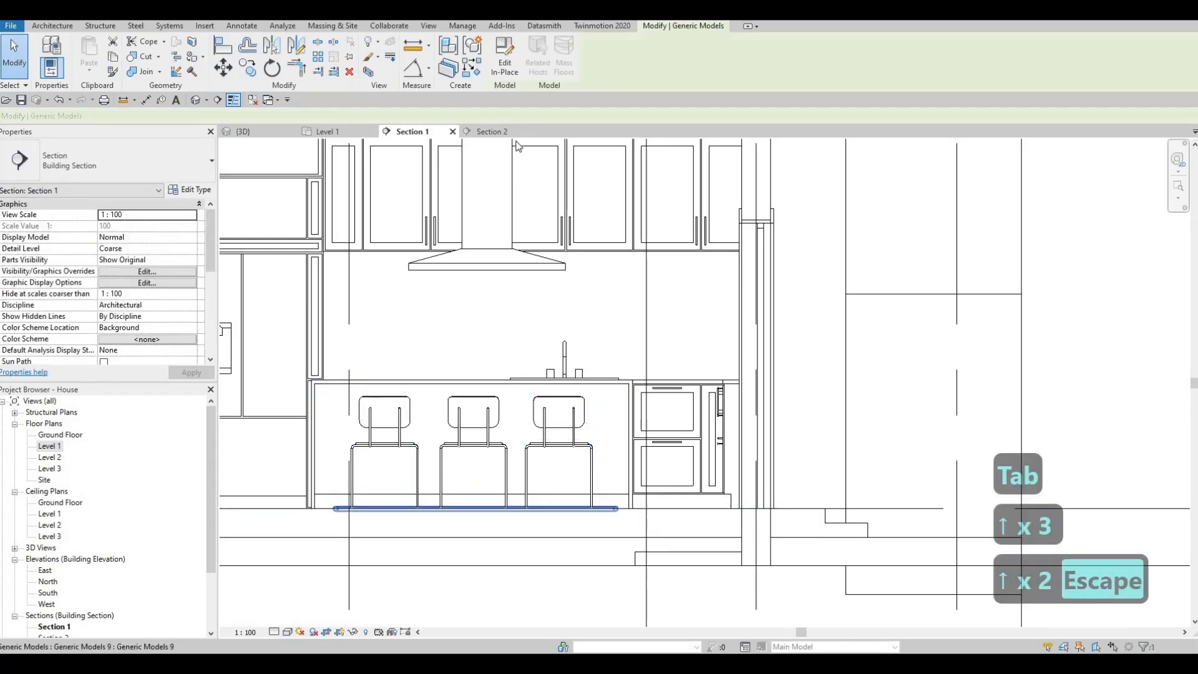
{"action": "left_click", "coordinate": [547, 508]}
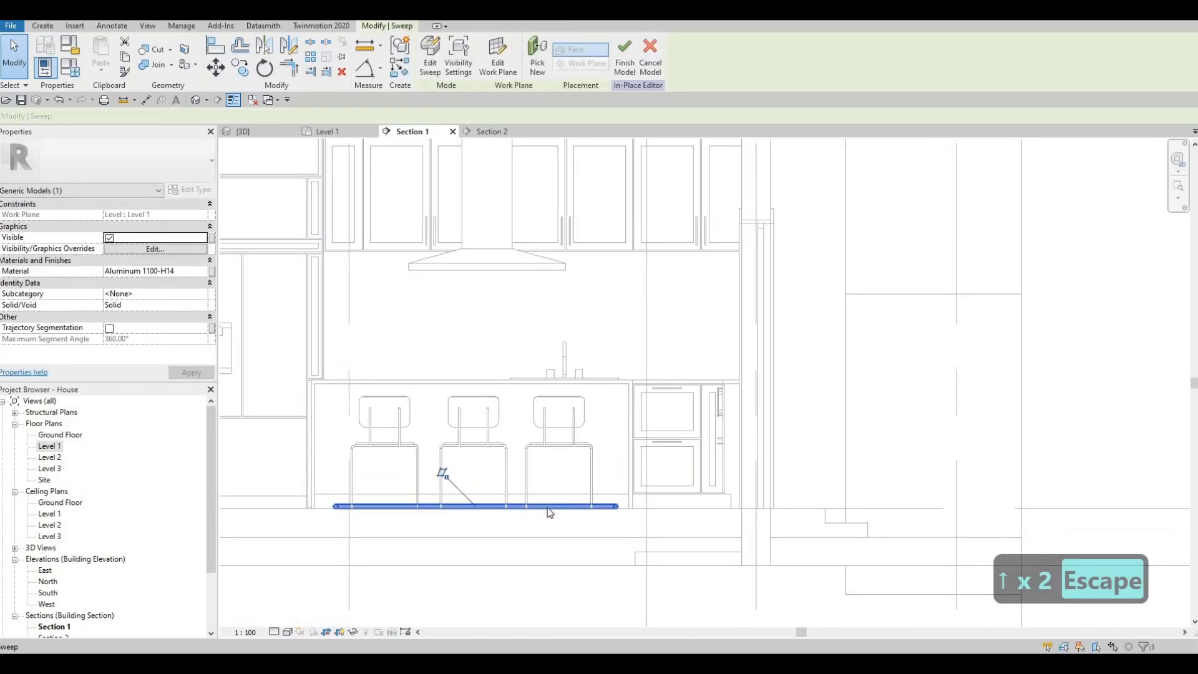
{"action": "key", "text": "Up"}
{"action": "key", "text": "Up"}
{"action": "key", "text": "Up"}
{"action": "key", "text": "Up"}
{"action": "key", "text": "Up"}
{"action": "key", "text": "Up"}
{"action": "key", "text": "Up"}
{"action": "key", "text": "Up"}
{"action": "key", "text": "Up"}
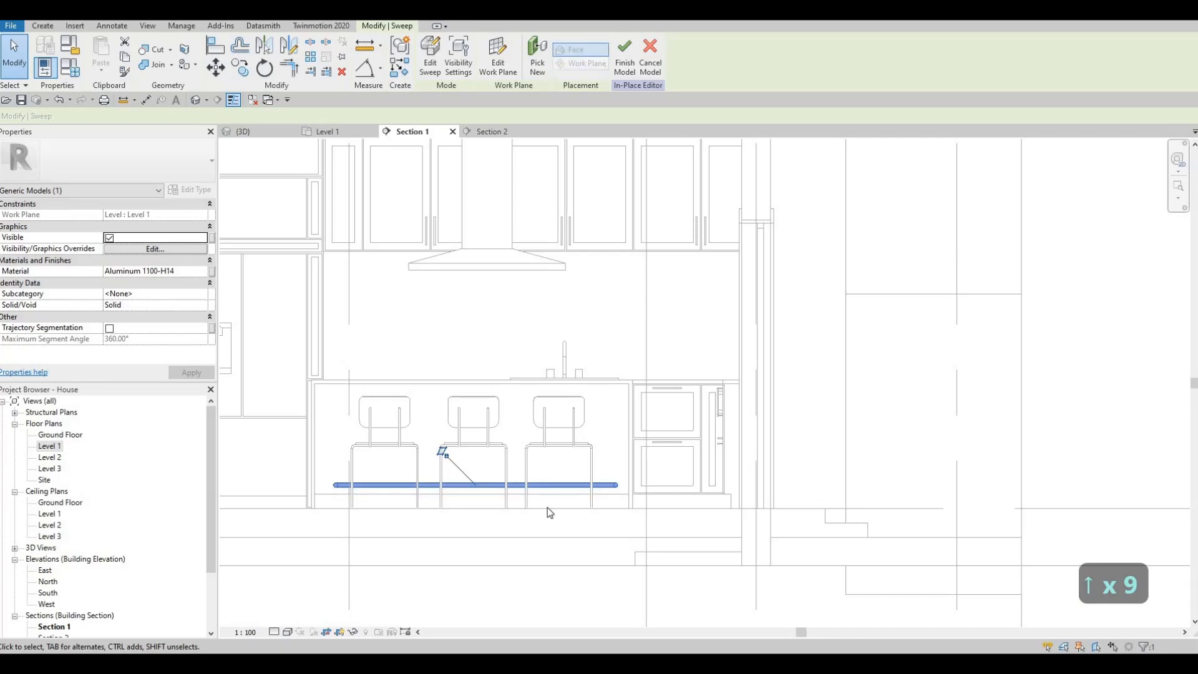
{"action": "key", "text": "Up"}
{"action": "key", "text": "Up"}
{"action": "key", "text": "Up"}
{"action": "key", "text": "Escape"}
{"action": "key", "text": "Escape"}
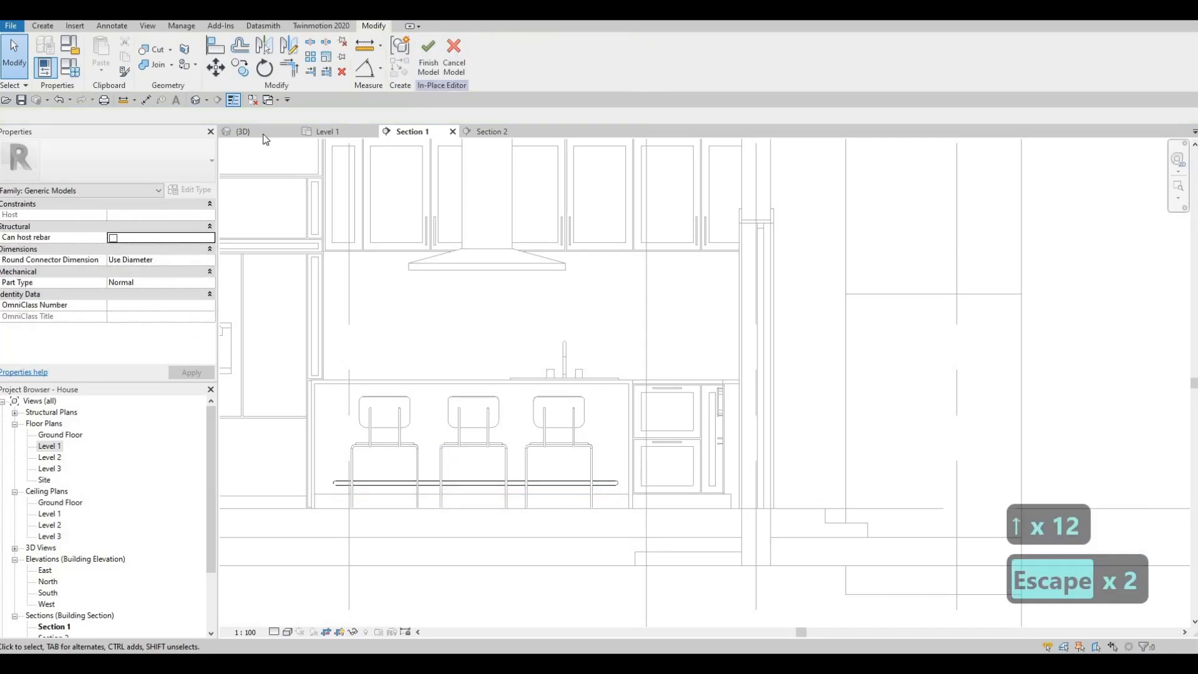
Check the raised rail in 3D, and nudge the sweep three increments toward the island in the Level 1 plan.
{"action": "left_click", "coordinate": [265, 134]}
{"action": "middle_click_drag", "start_coordinate": [365, 343], "coordinate": [341, 153], "text": "shift"}
{"action": "left_click", "coordinate": [334, 132]}
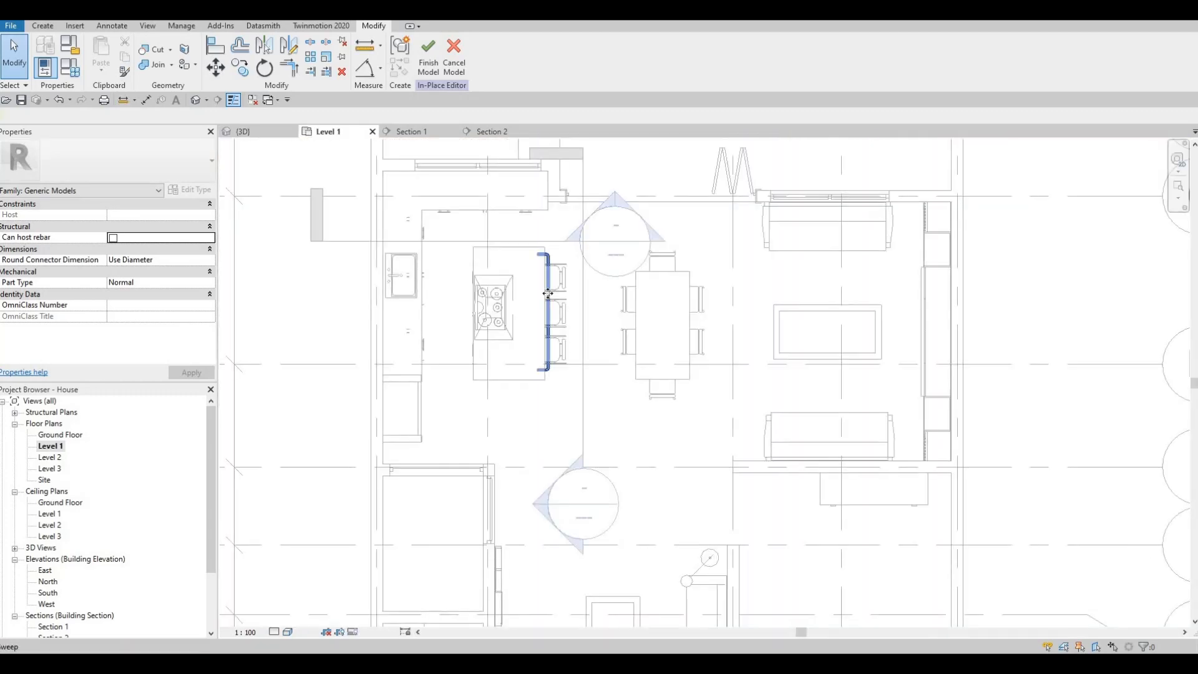
{"action": "left_click", "coordinate": [546, 293]}
{"action": "key", "text": "Left"}
{"action": "key", "text": "Left"}
{"action": "key", "text": "Left"}
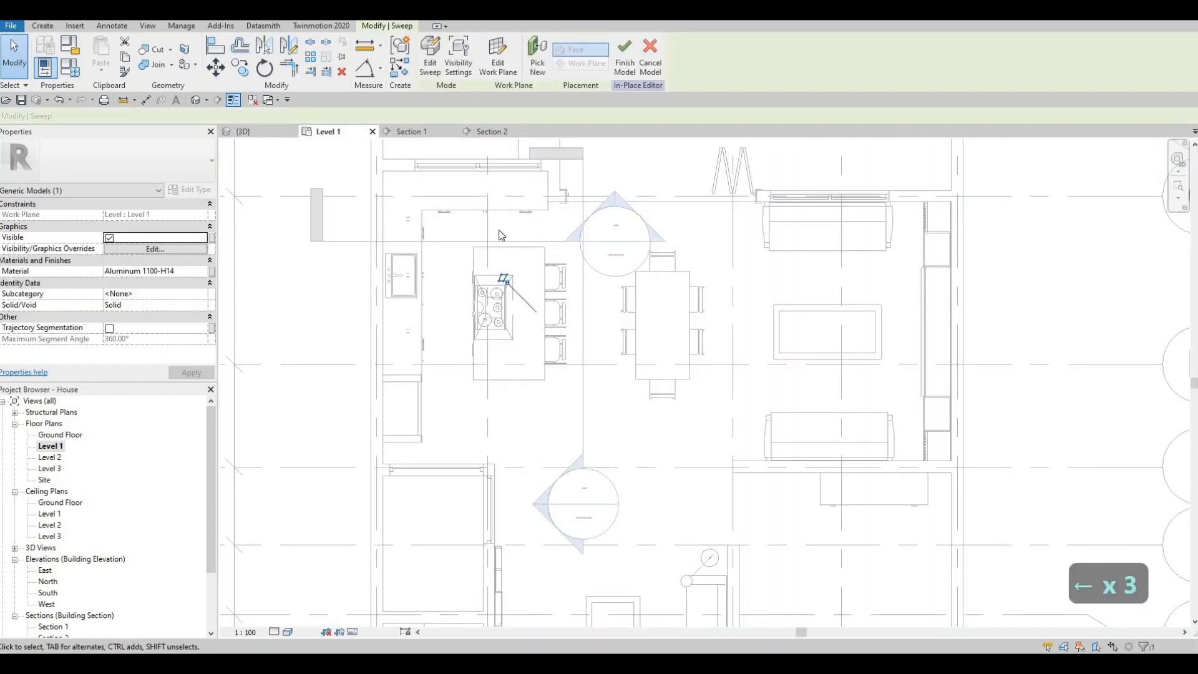
Check the rail's distance from the island in 3D and nudge it two more increments toward the island in plan.
{"action": "left_click", "coordinate": [250, 132]}
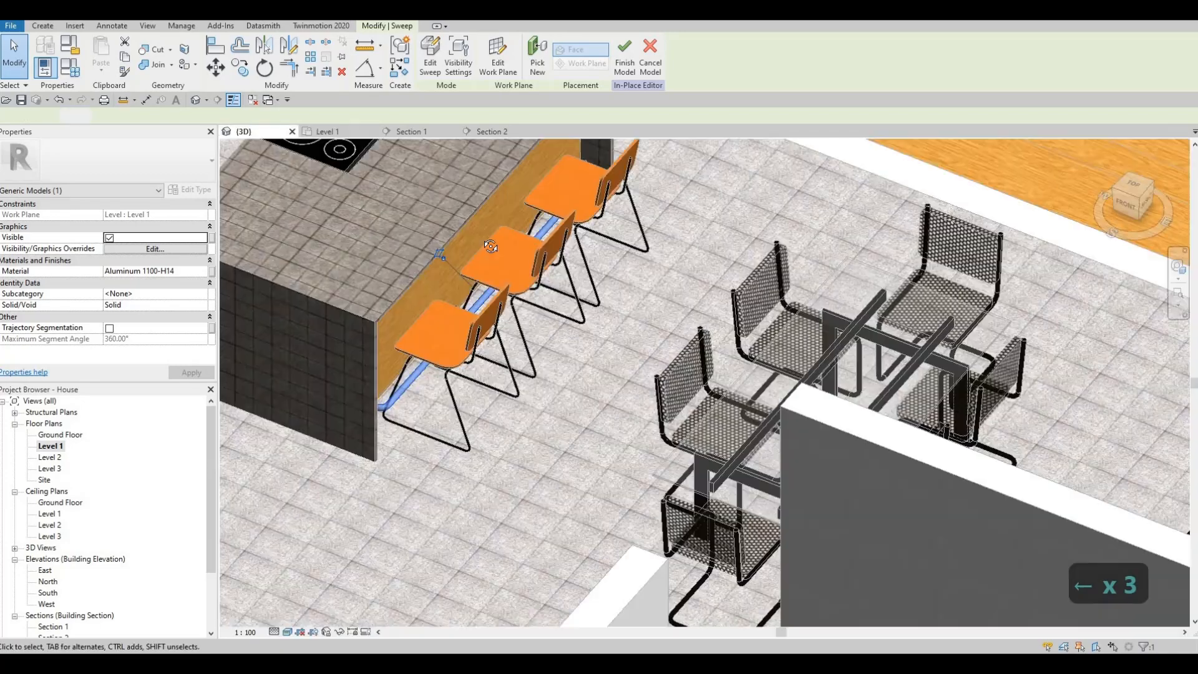
{"action": "middle_click_drag", "start_coordinate": [358, 202], "coordinate": [346, 152], "text": "shift"}
{"action": "key", "text": "ctrl+Tab"}
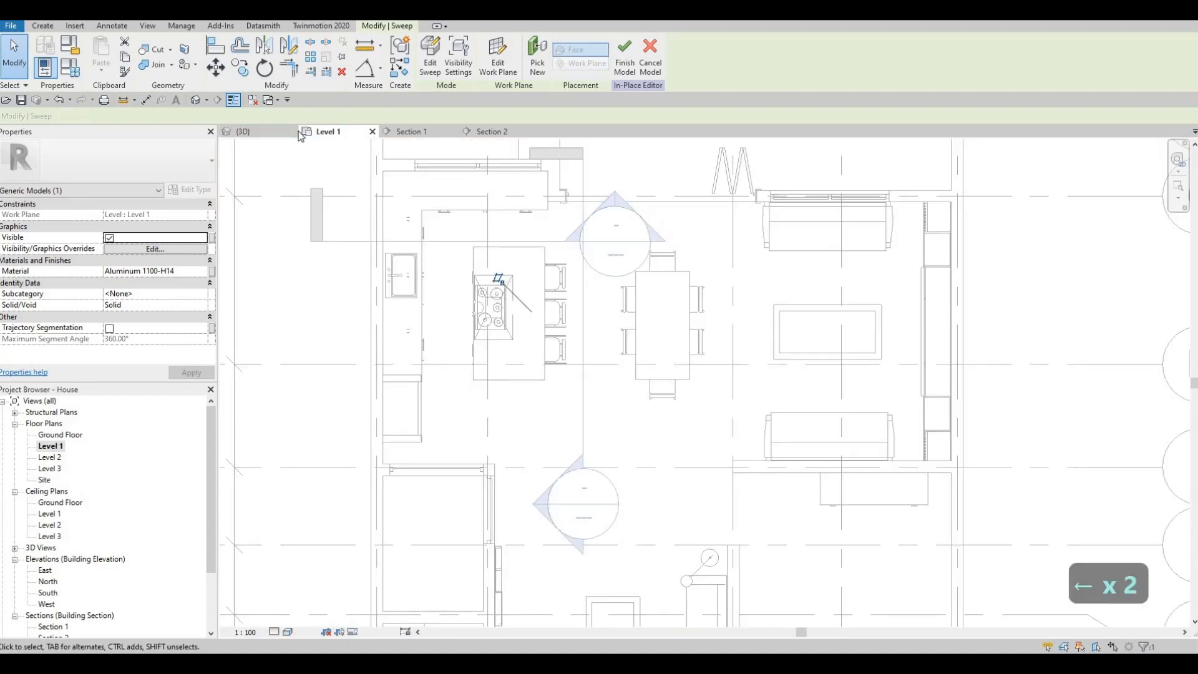
Check the nudged footrest rail from the stool side in 3D and finish the in-place model.
{"action": "key", "text": "ctrl+Tab"}
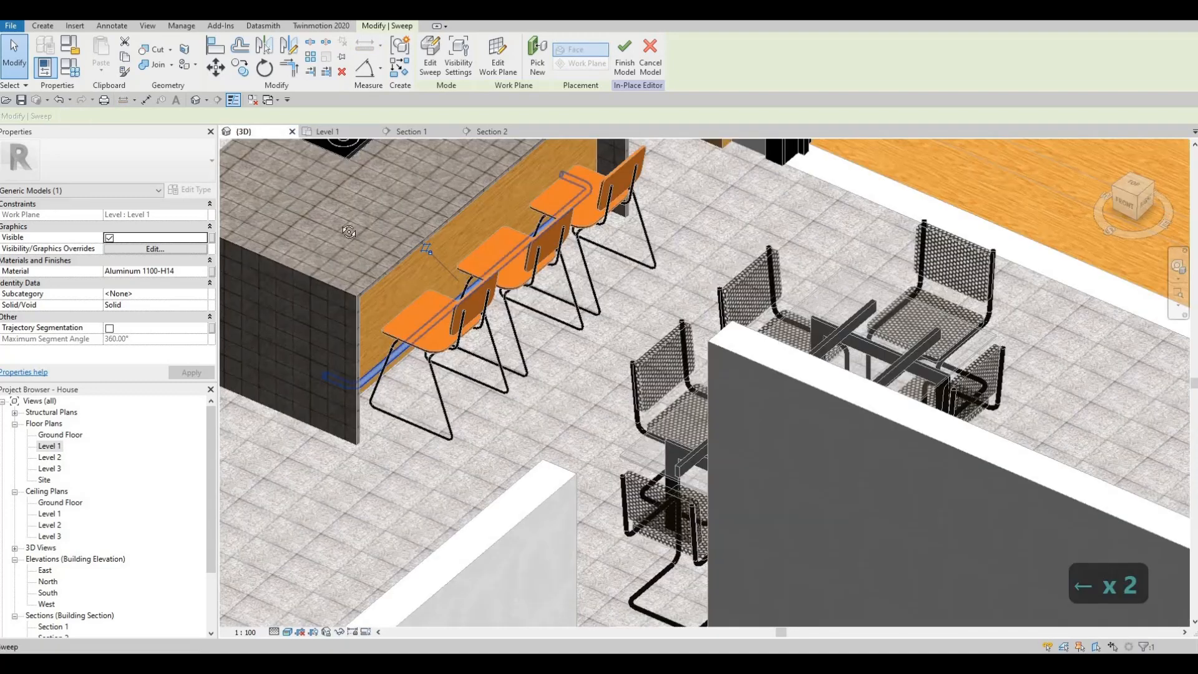
{"action": "middle_click_drag", "start_coordinate": [349, 232], "coordinate": [405, 203], "text": "shift"}
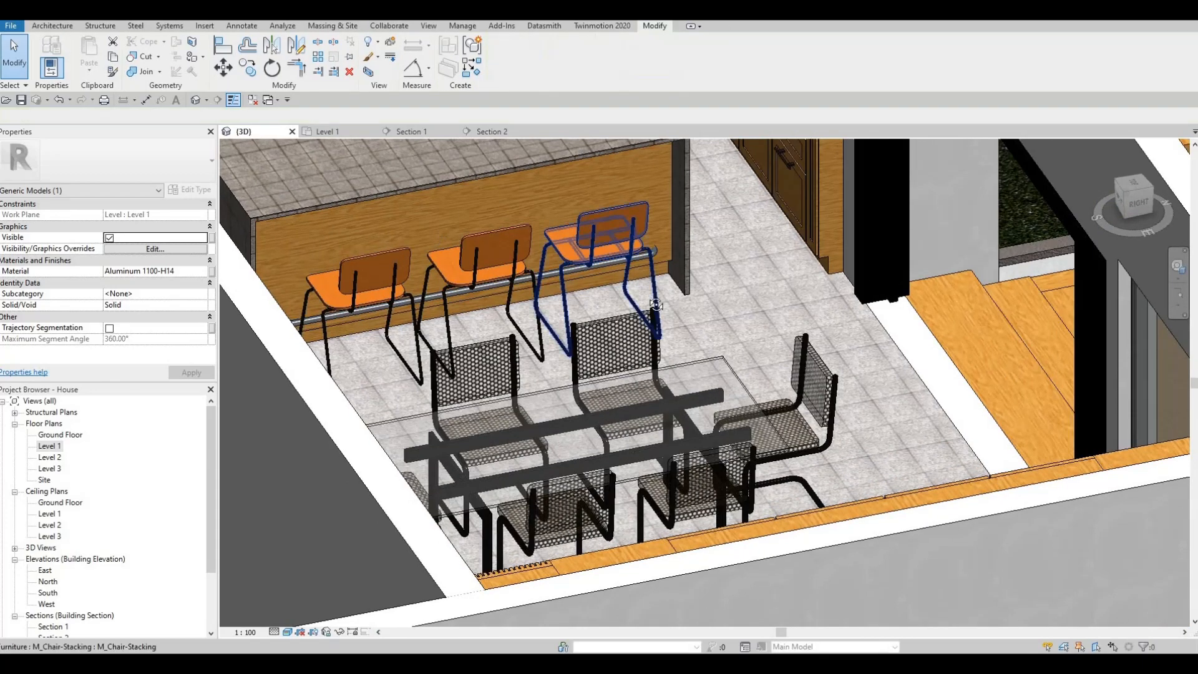
{"action": "scroll", "coordinate": [630, 275], "scroll_direction": "down", "scroll_amount": 2}
{"action": "key", "text": "Escape"}
{"action": "middle_click_drag", "start_coordinate": [955, 353], "coordinate": [634, 268], "text": "shift"}
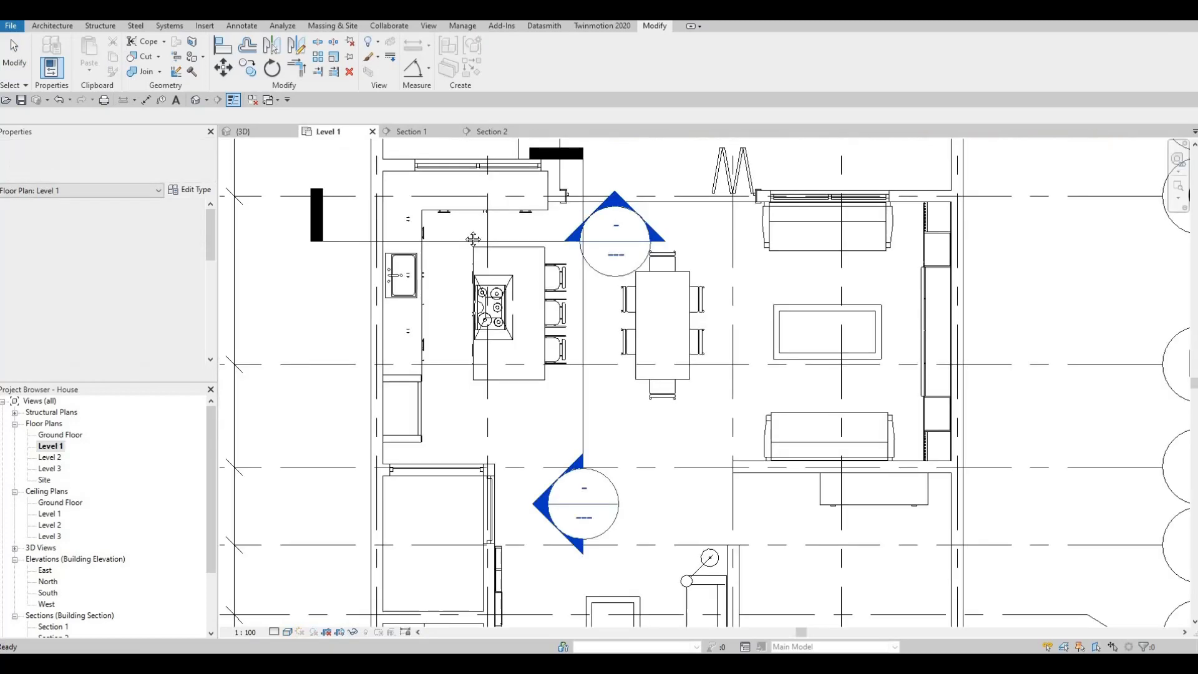
Start a stair in the Level 1 plan, running from Level 1 to Level 2, and set its desired number of risers to 15.
{"action": "scroll", "coordinate": [598, 365], "scroll_direction": "down", "scroll_amount": 2}
{"action": "middle_click_drag", "start_coordinate": [638, 503], "coordinate": [593, 335]}
{"action": "scroll", "coordinate": [646, 375], "scroll_direction": "down", "scroll_amount": 3}
{"action": "scroll", "coordinate": [593, 334], "scroll_direction": "up", "scroll_amount": 4}
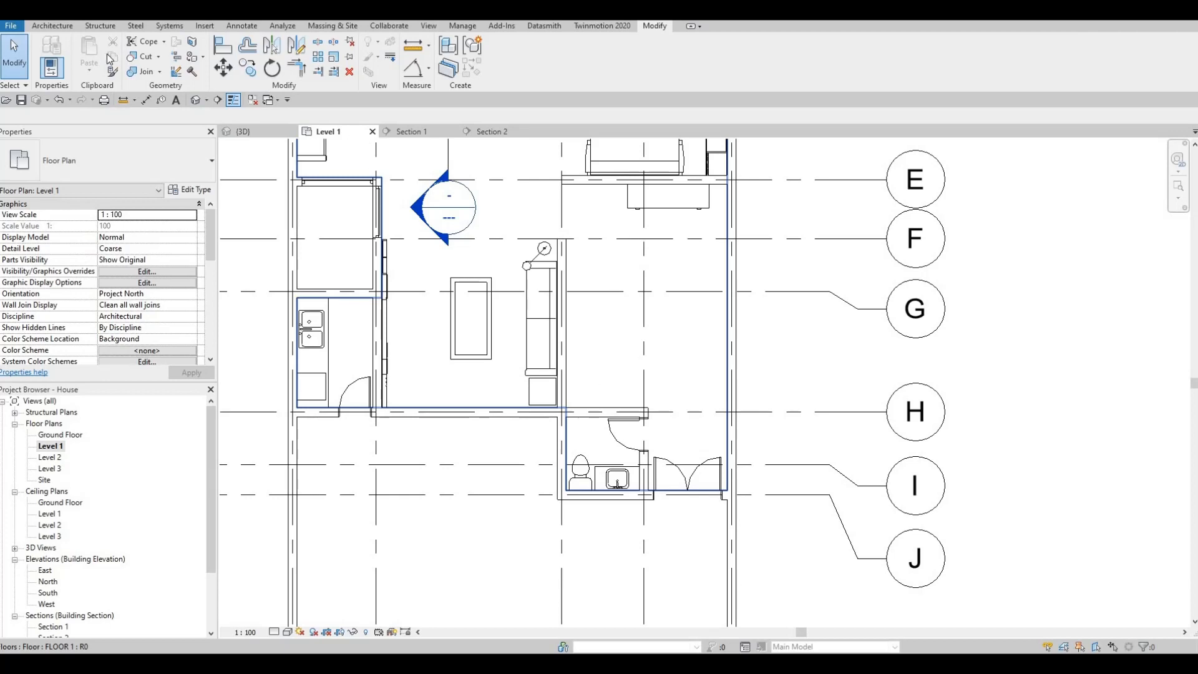
{"action": "left_click", "coordinate": [53, 26]}
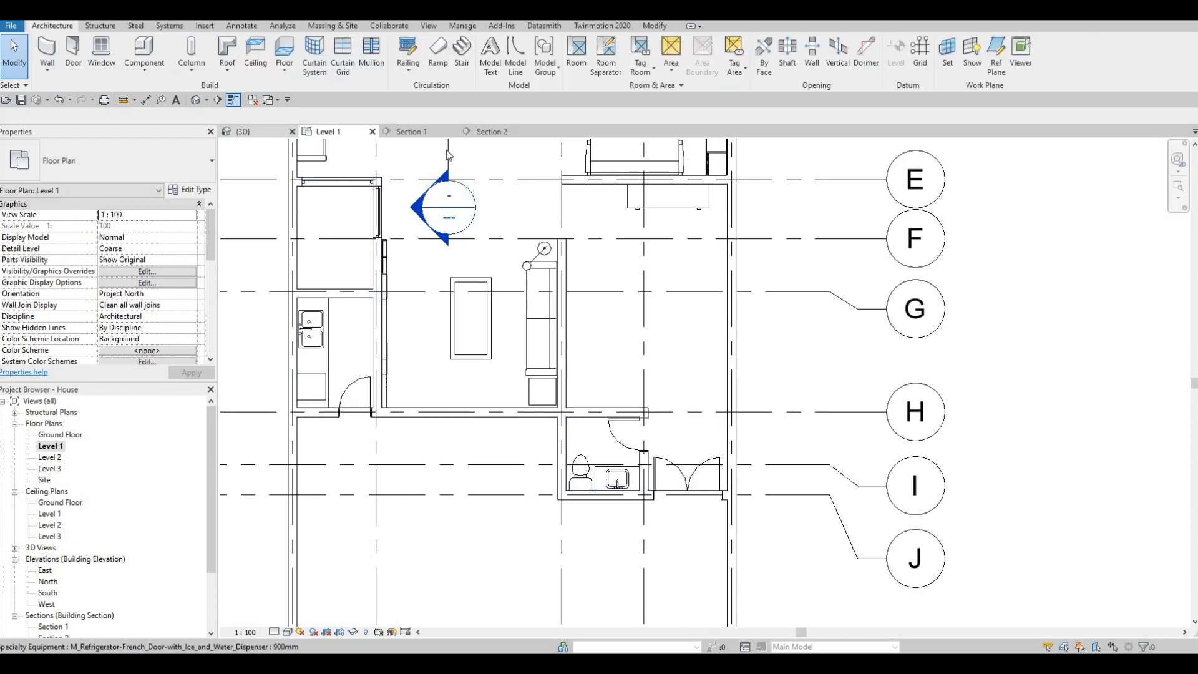
{"action": "left_click", "coordinate": [465, 54]}
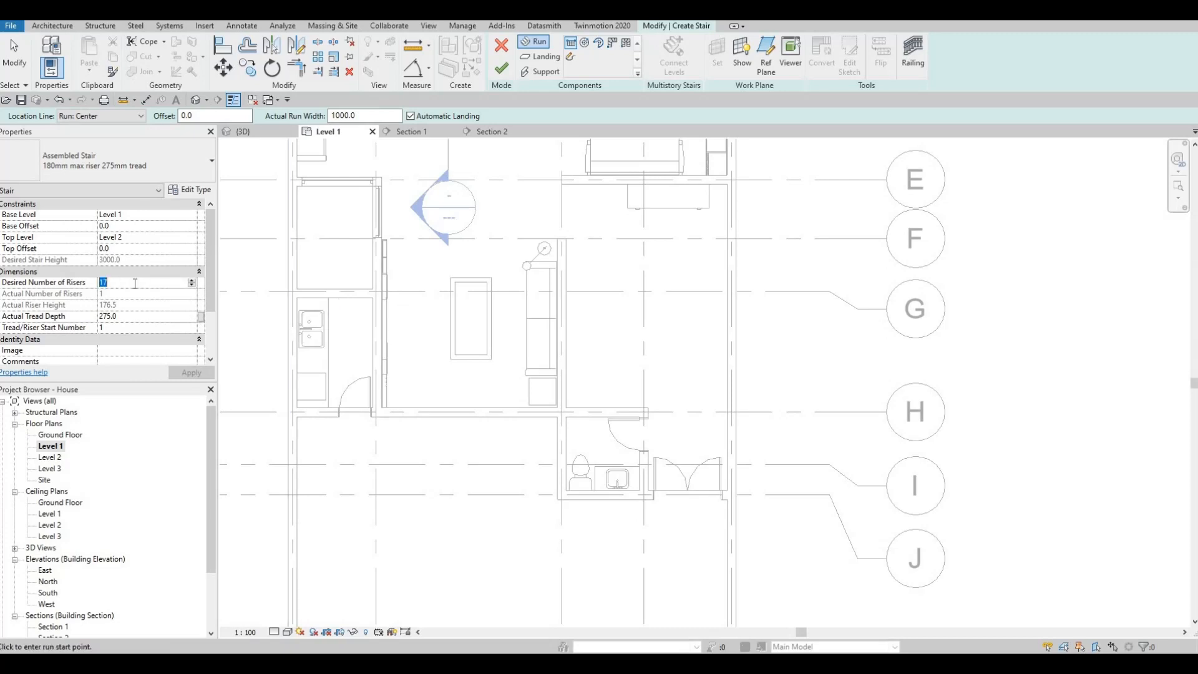
{"action": "key", "text": "Return"}
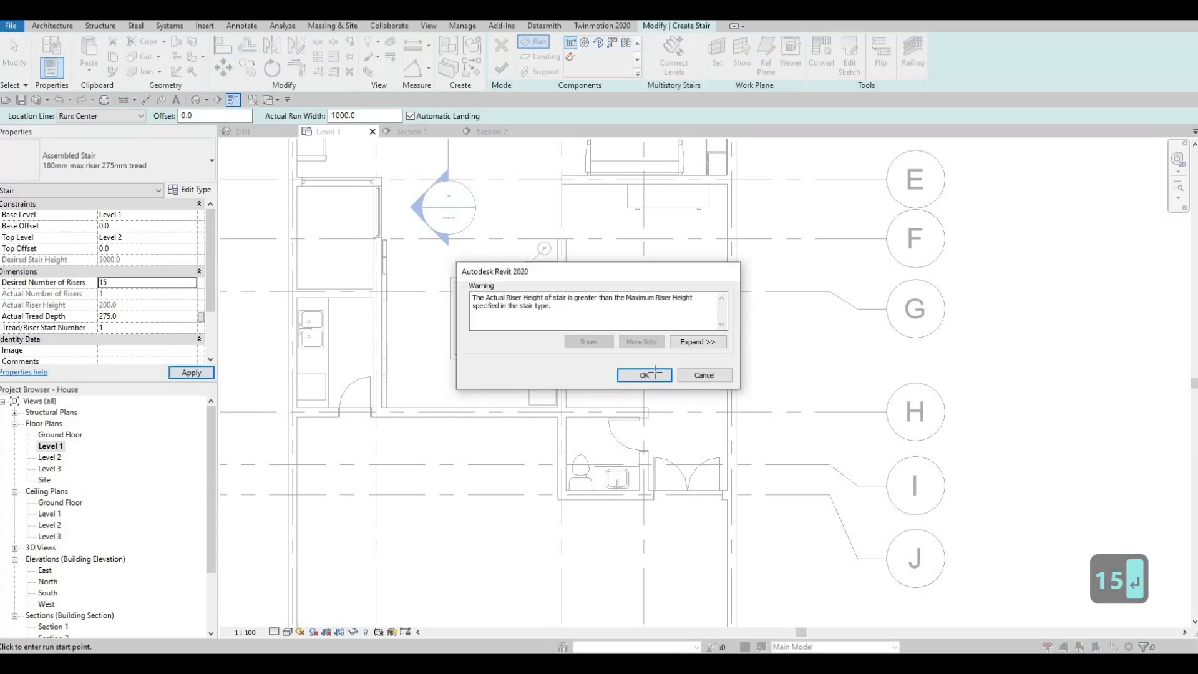
{"action": "left_click", "coordinate": [644, 375]}
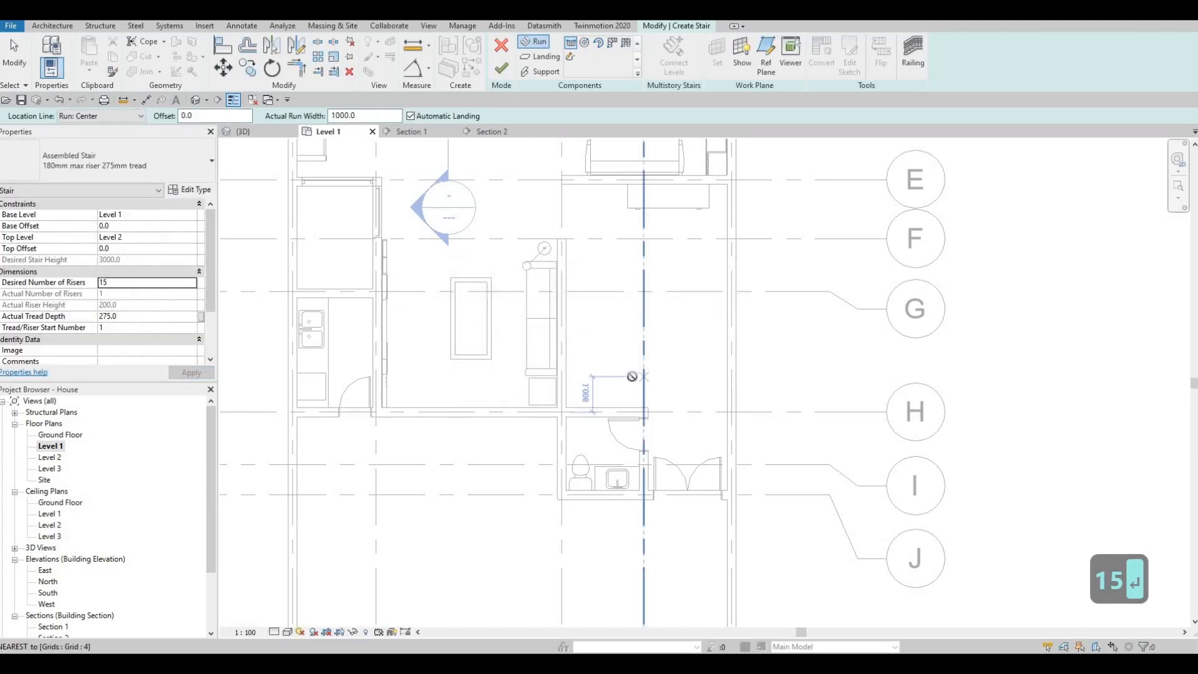
Try an L-shaped stair above the toilet with a five-riser first run and a ten-riser second run, and undo both runs.
{"action": "left_click", "coordinate": [603, 376]}
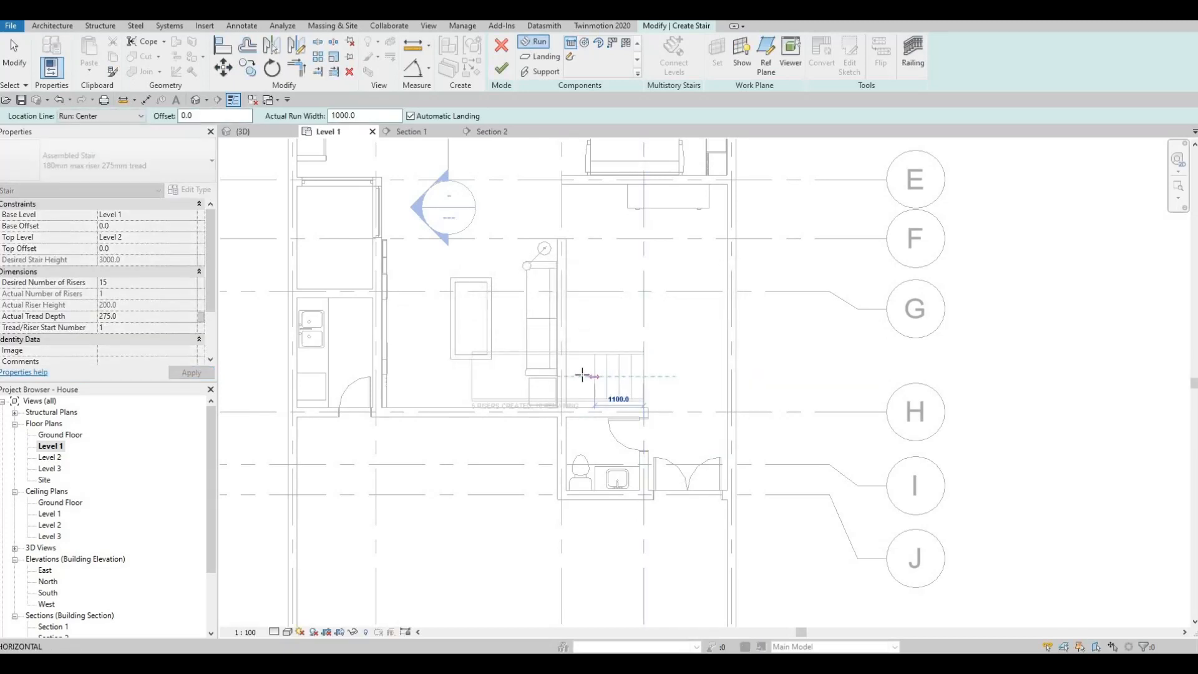
{"action": "left_click", "coordinate": [582, 375]}
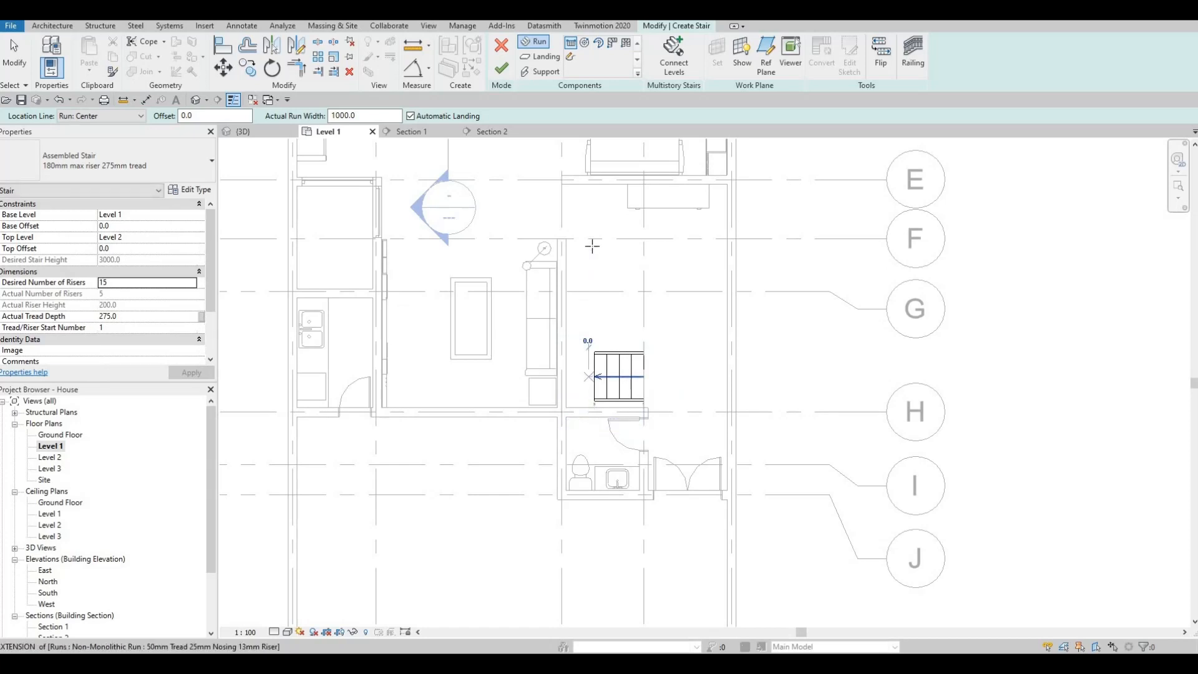
{"action": "left_click", "coordinate": [590, 232]}
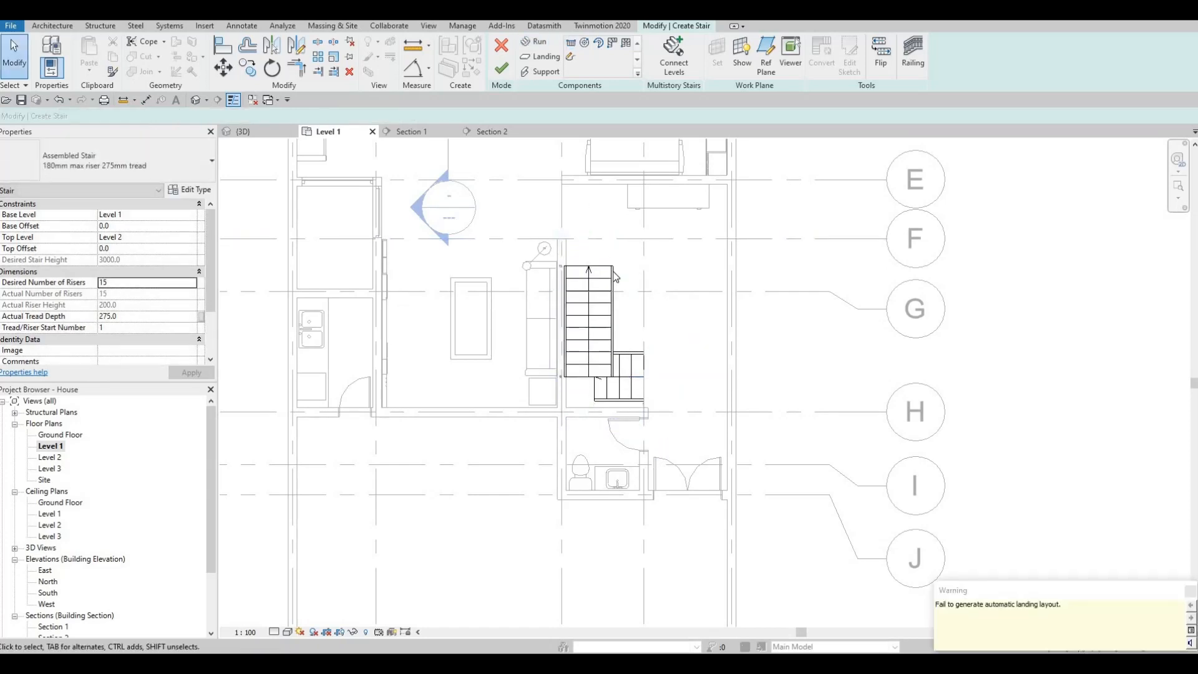
{"action": "key", "text": "ctrl+z"}
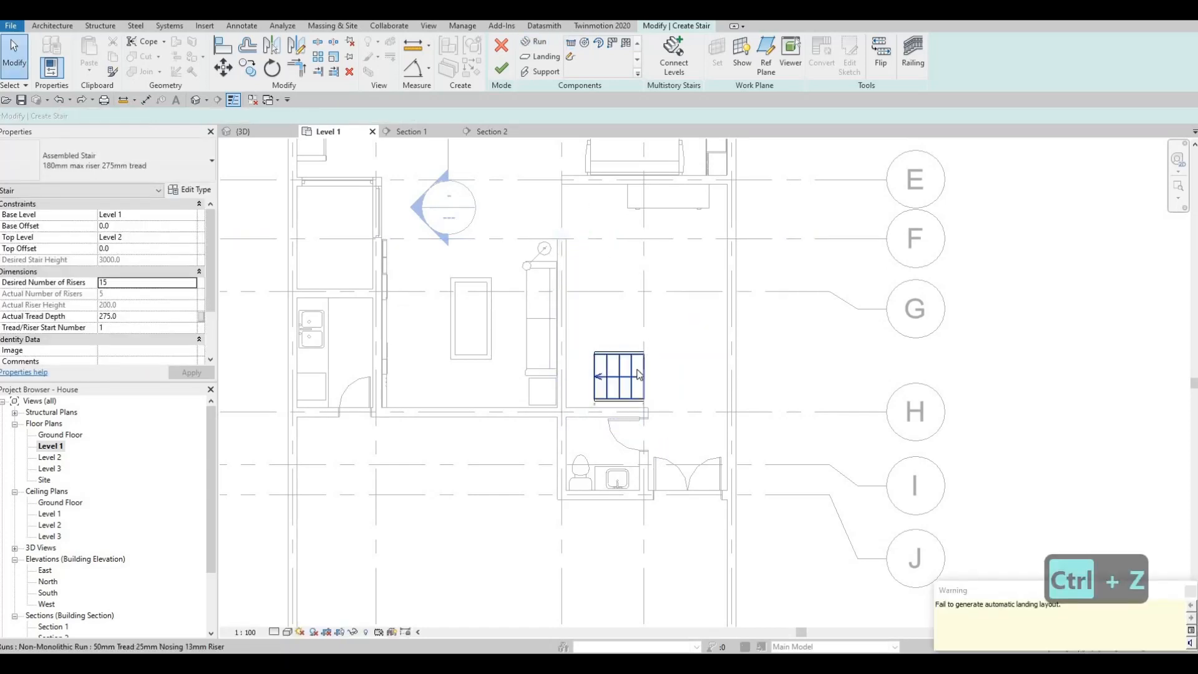
{"action": "key", "text": "ctrl+z"}
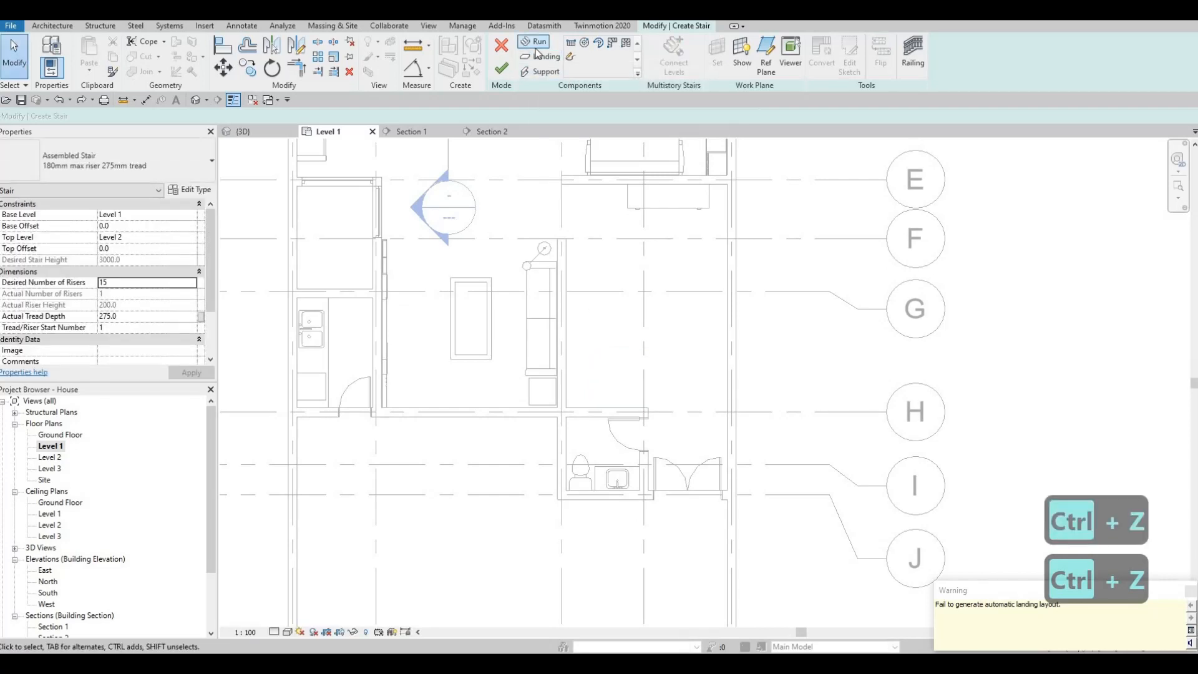
Try the L-shaped stair again with a four-riser first run and a longer second run along the wall, and finish it.
{"action": "left_click", "coordinate": [536, 43]}
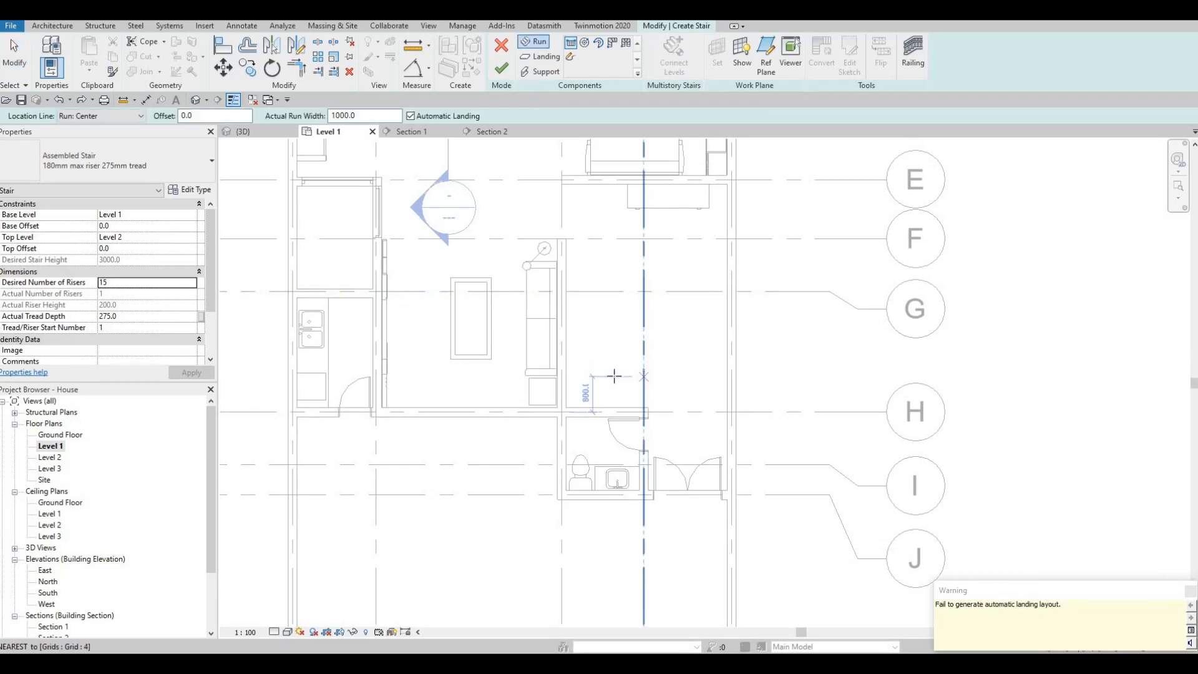
{"action": "left_click", "coordinate": [614, 375]}
{"action": "left_click", "coordinate": [599, 369]}
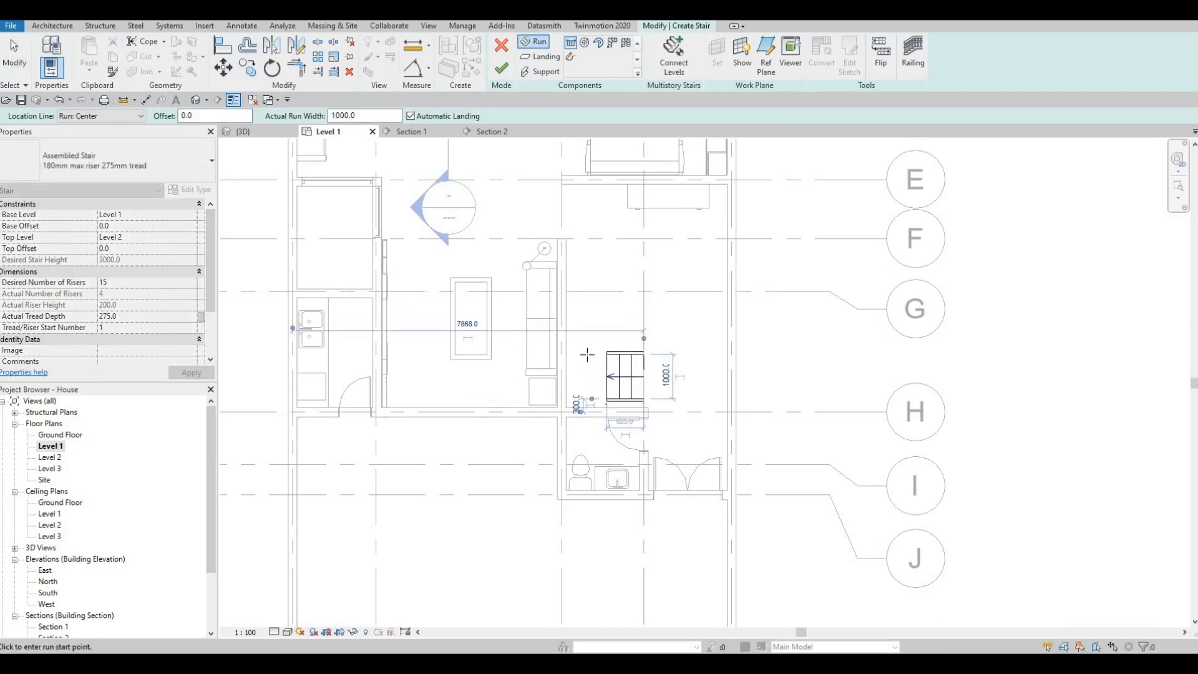
{"action": "left_click", "coordinate": [586, 354]}
{"action": "left_click", "coordinate": [591, 218]}
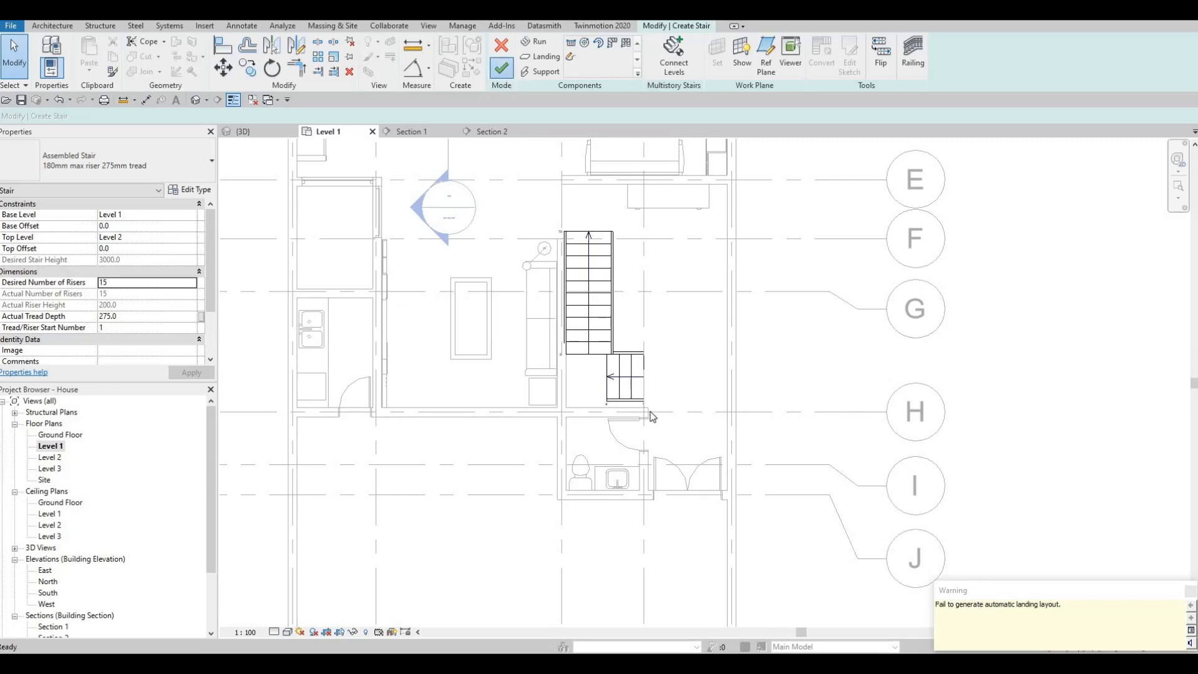
{"action": "key", "text": "Escape"}
{"action": "key", "text": "Escape"}
Inspect the disconnected stair in plan and 3D, undo its runs, and cancel the stair.
{"action": "scroll", "coordinate": [624, 368], "scroll_direction": "up", "scroll_amount": 5}
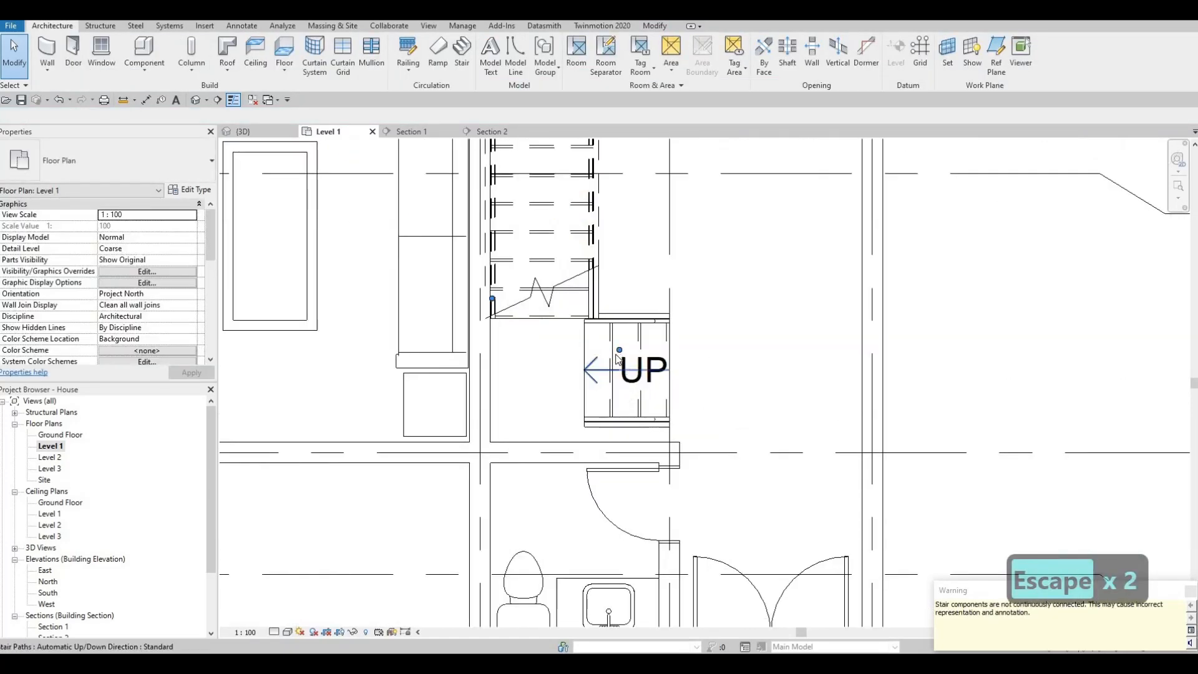
{"action": "middle_click_drag", "start_coordinate": [617, 360], "coordinate": [616, 353]}
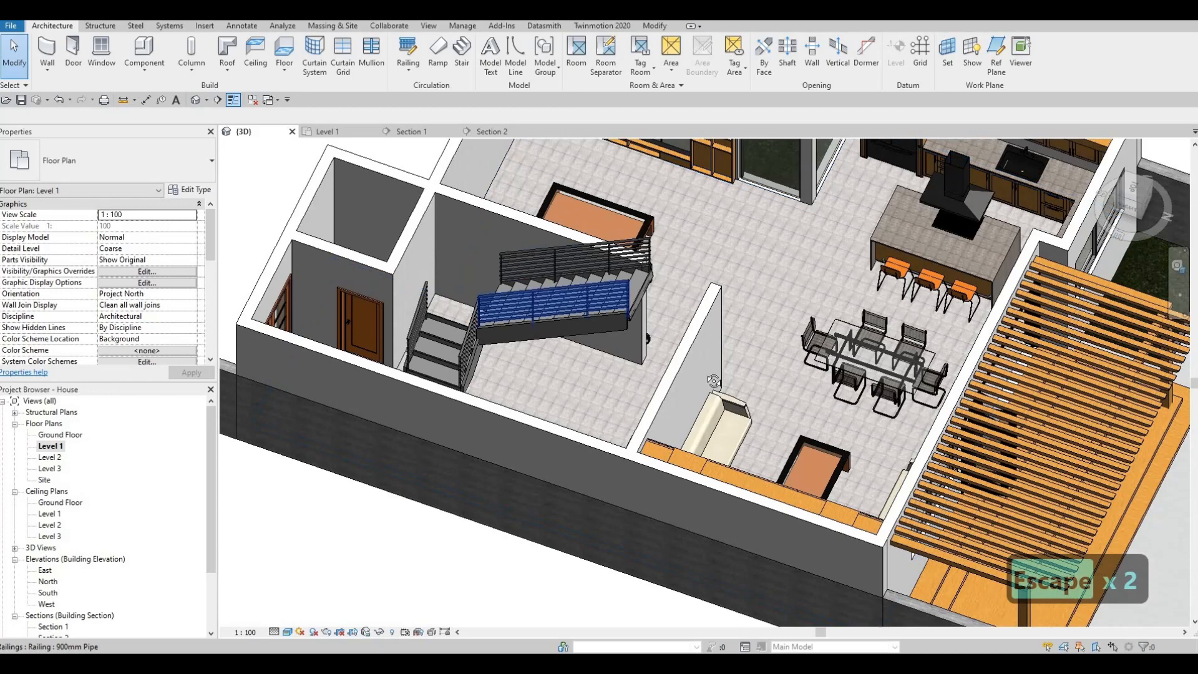
{"action": "mouse_move", "coordinate": [714, 382]}
{"action": "middle_mouse_down", "text": "shift"}
{"action": "mouse_move", "coordinate": [721, 418]}
{"action": "mouse_move", "coordinate": [669, 356]}
{"action": "mouse_move", "coordinate": [716, 455]}
{"action": "middle_mouse_up", "text": "shift"}
{"action": "key", "text": "ctrl+z"}
{"action": "key", "text": "ctrl+z"}
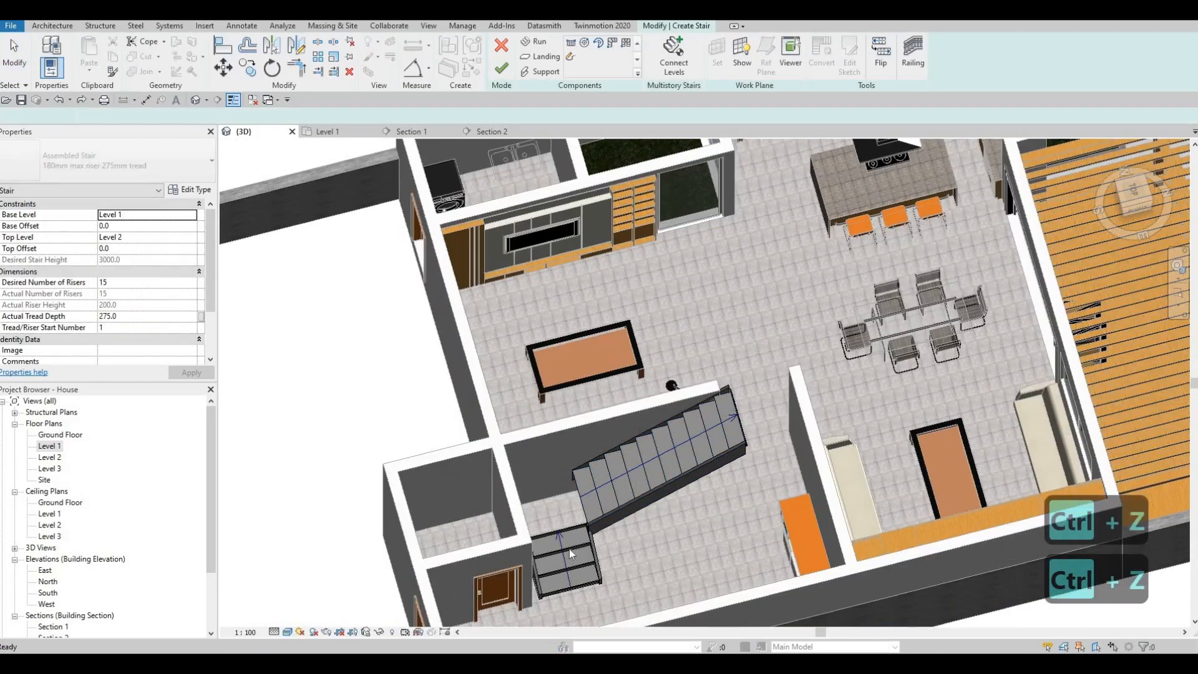
{"action": "key", "text": "ctrl+z"}
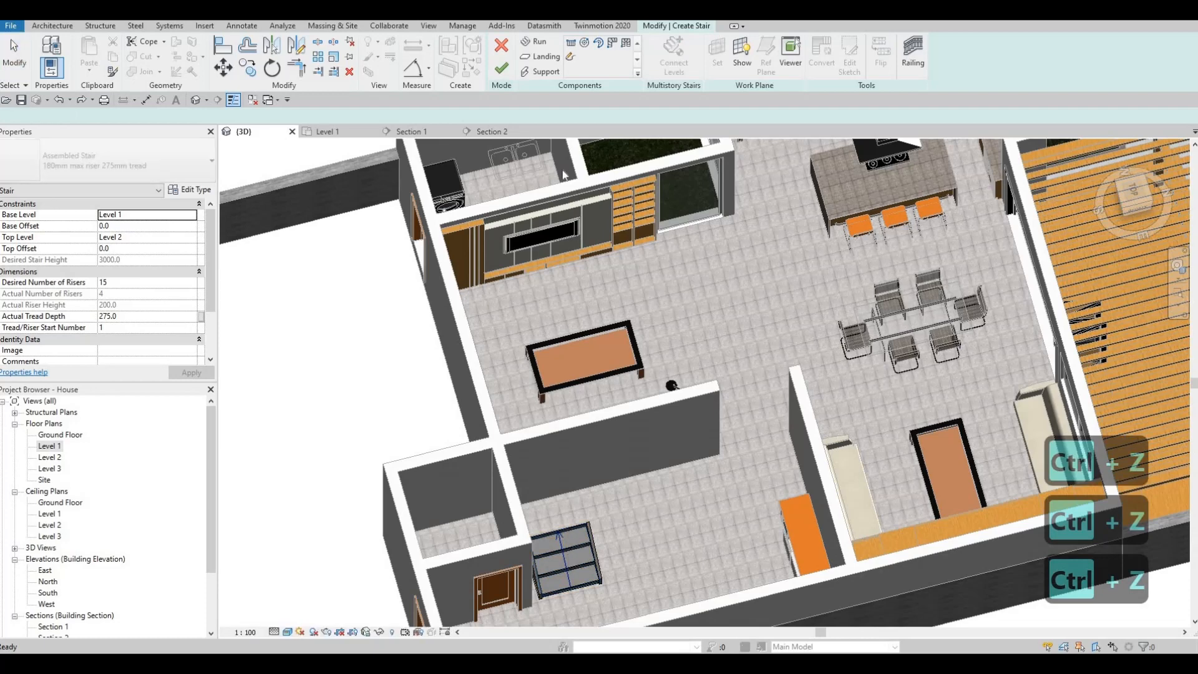
{"action": "key", "text": "ctrl+z"}
{"action": "left_click", "coordinate": [623, 346]}
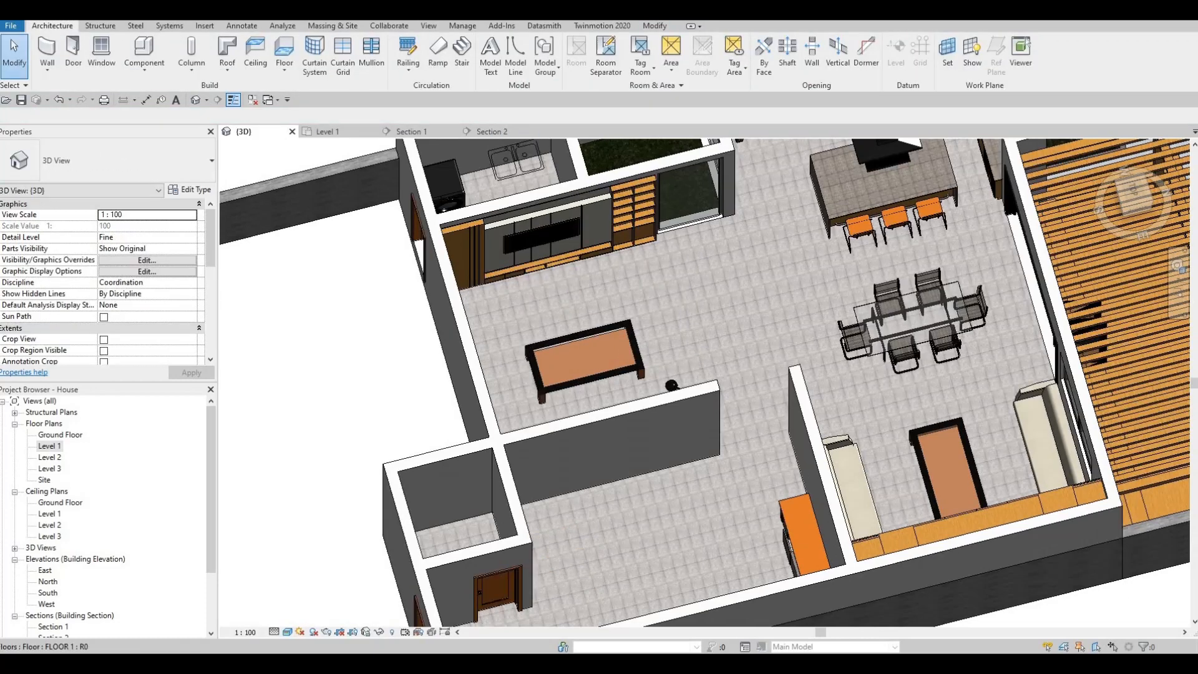
Create a 17-riser stair in the Level 1 plan with a four-riser first run, an automatic corner landing and a ten-riser perpendicular second run.
{"action": "scroll", "coordinate": [341, 552], "scroll_direction": "down", "scroll_amount": 2}
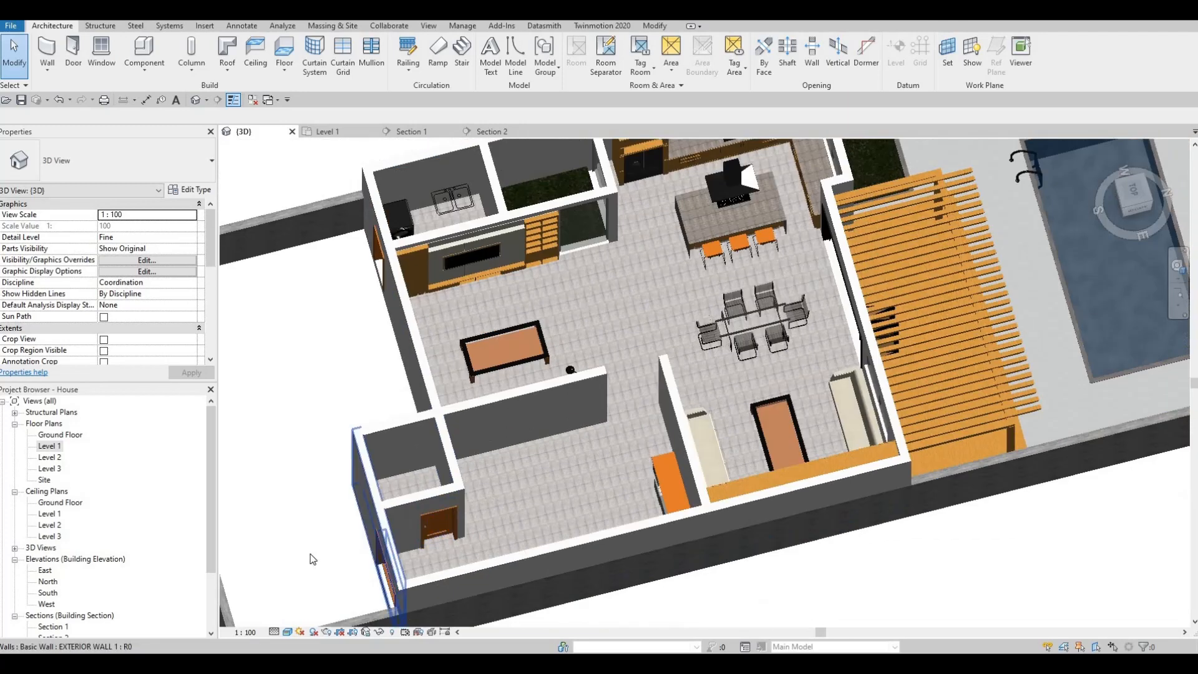
{"action": "left_click", "coordinate": [342, 134]}
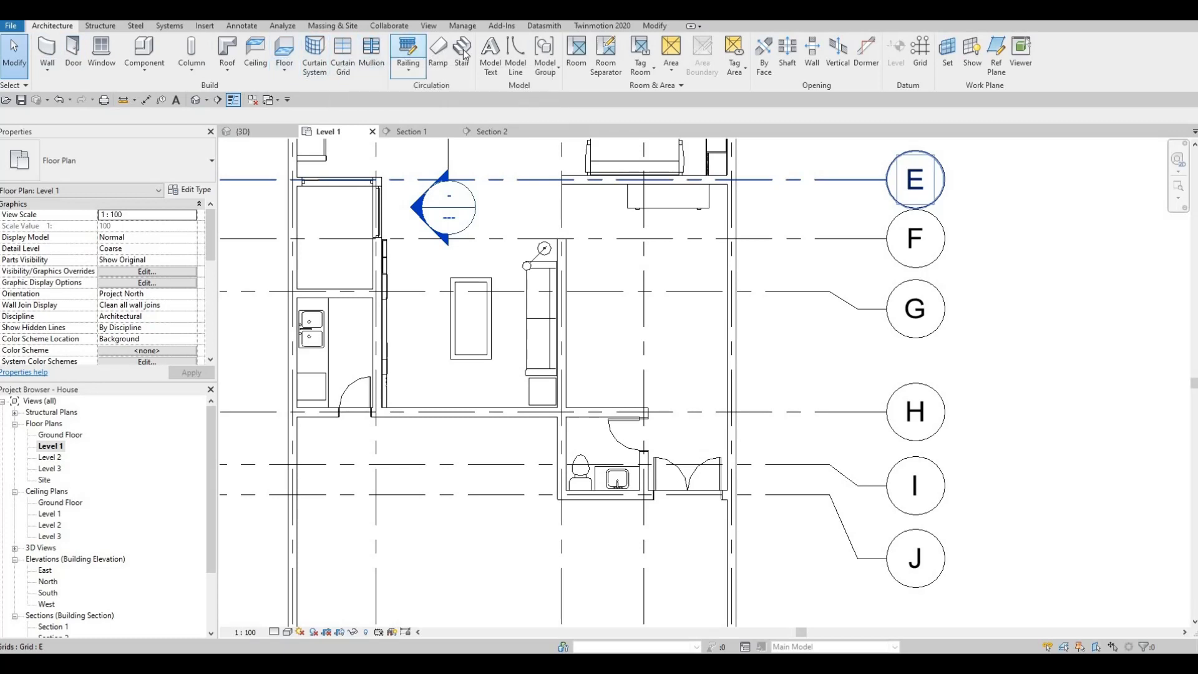
{"action": "scroll", "coordinate": [654, 385], "scroll_direction": "up", "scroll_amount": 2}
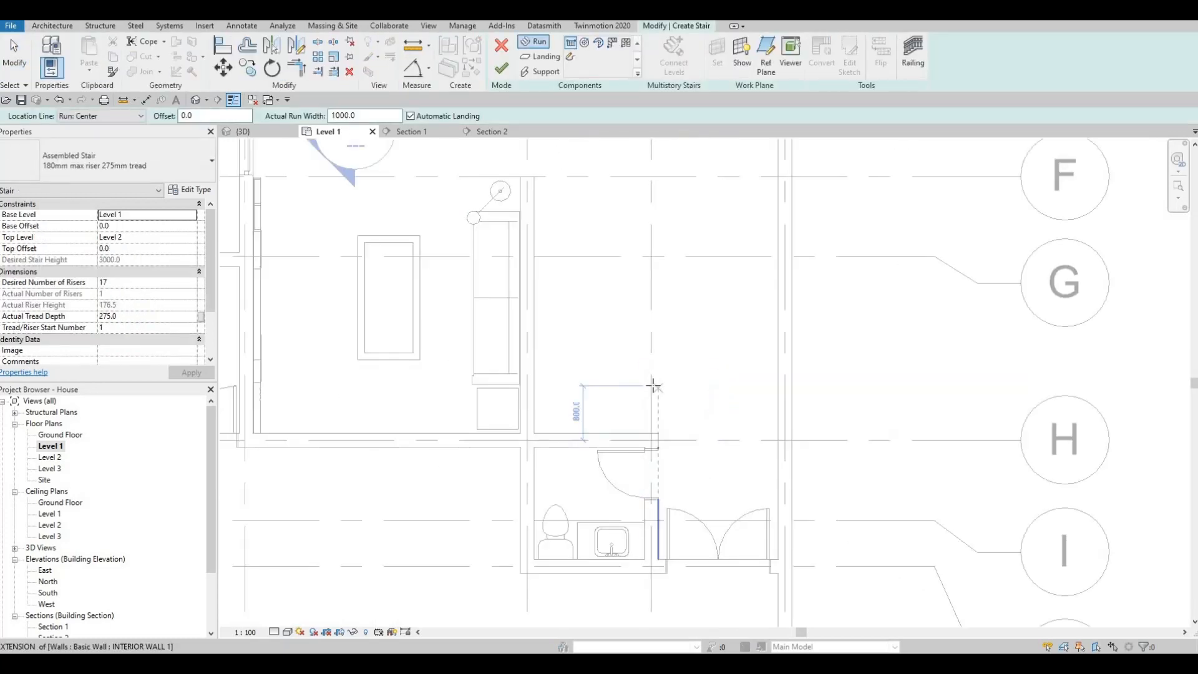
{"action": "left_click", "coordinate": [623, 380]}
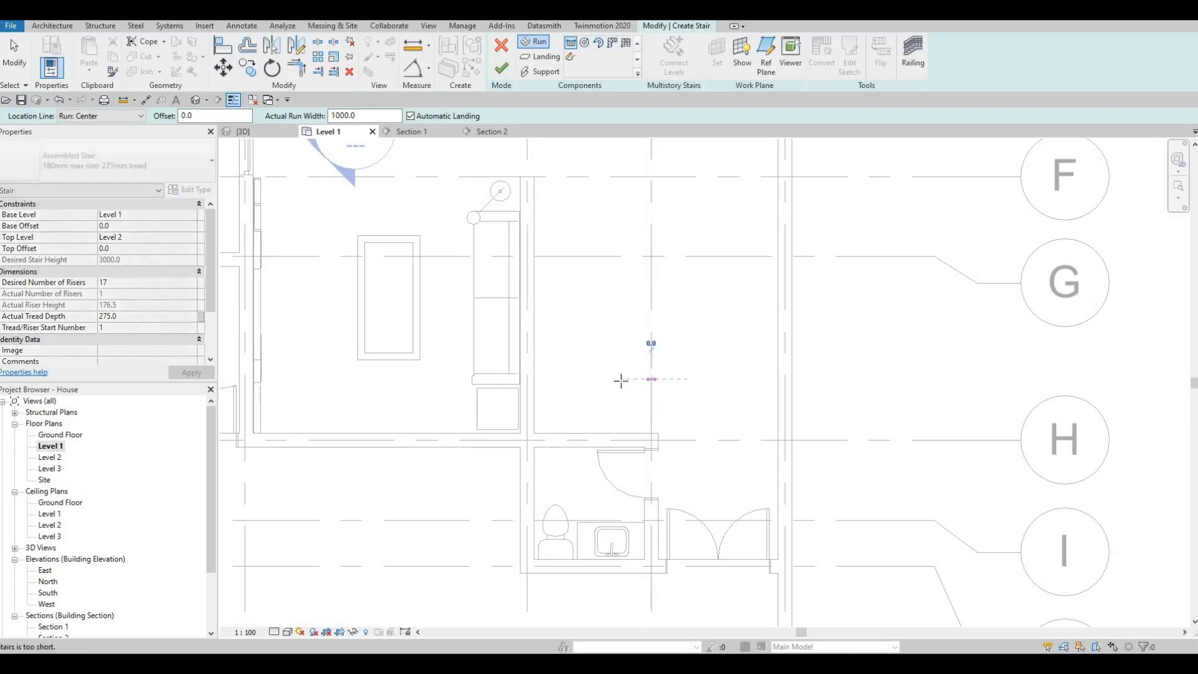
{"action": "left_click", "coordinate": [563, 358]}
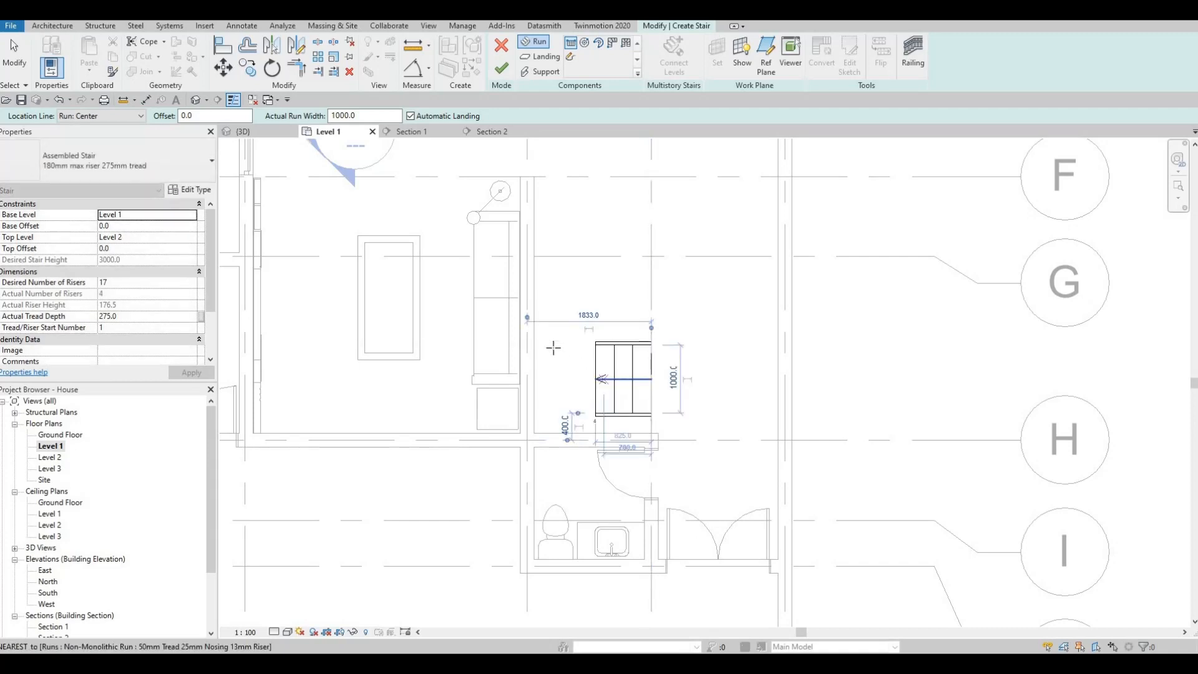
{"action": "left_click", "coordinate": [546, 253]}
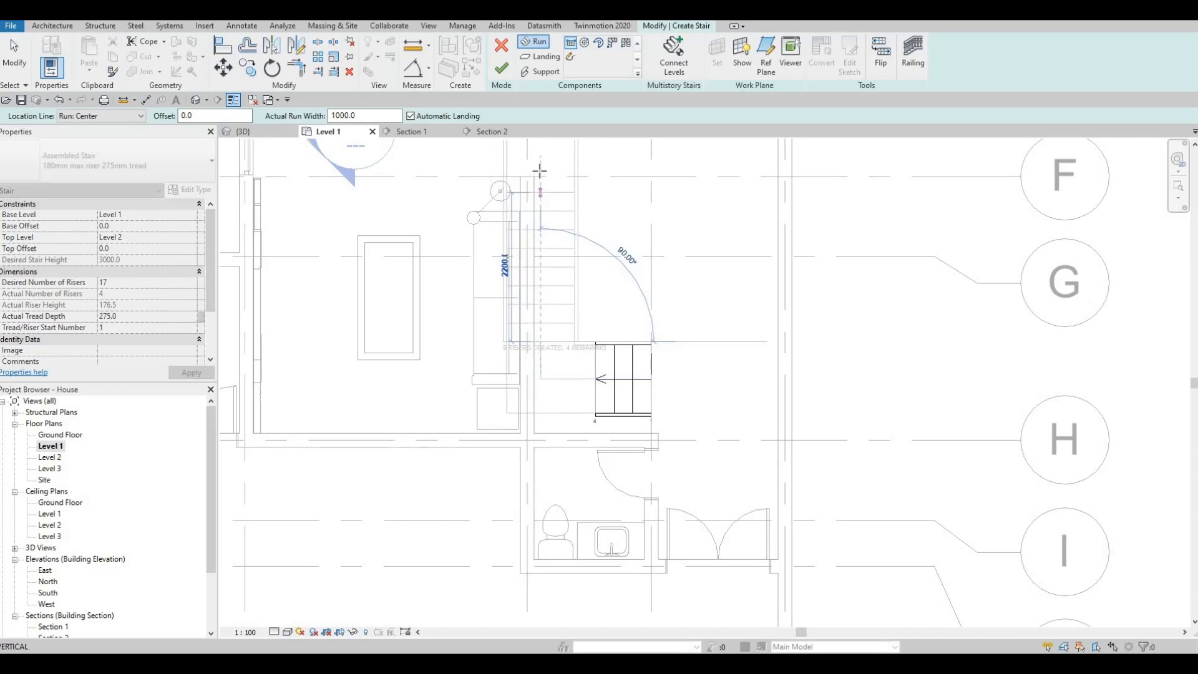
{"action": "left_click", "coordinate": [540, 174]}
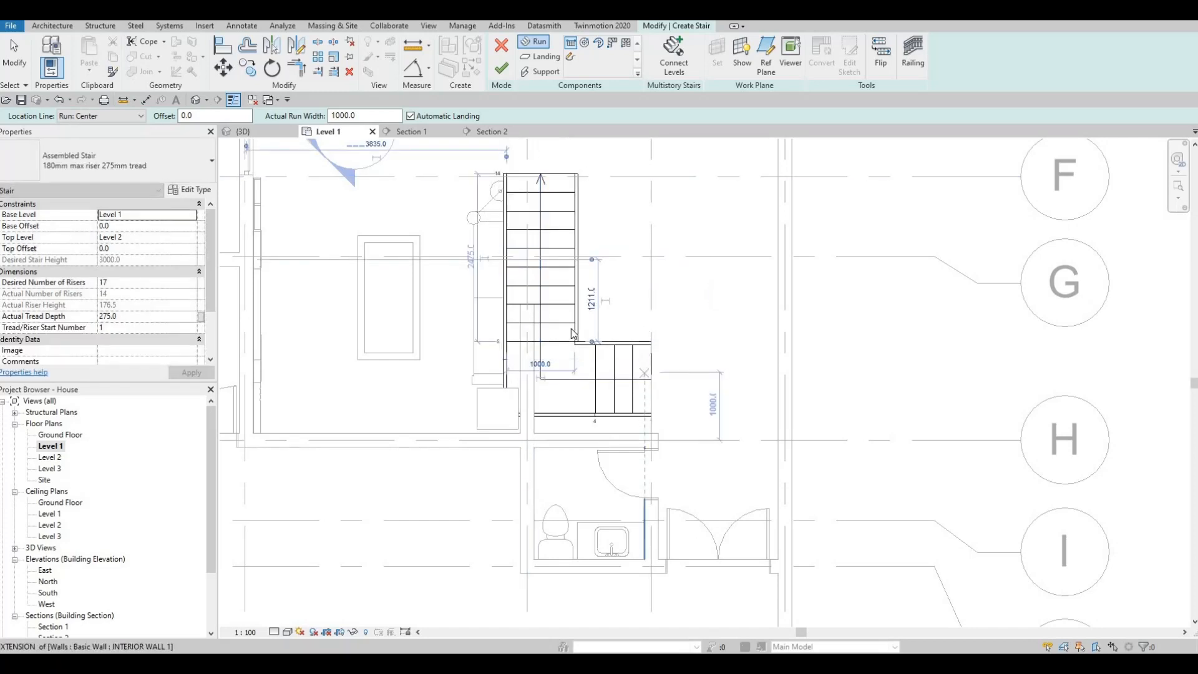
{"action": "key", "text": "Escape"}
{"action": "key", "text": "Escape"}
{"action": "key", "text": "Escape"}
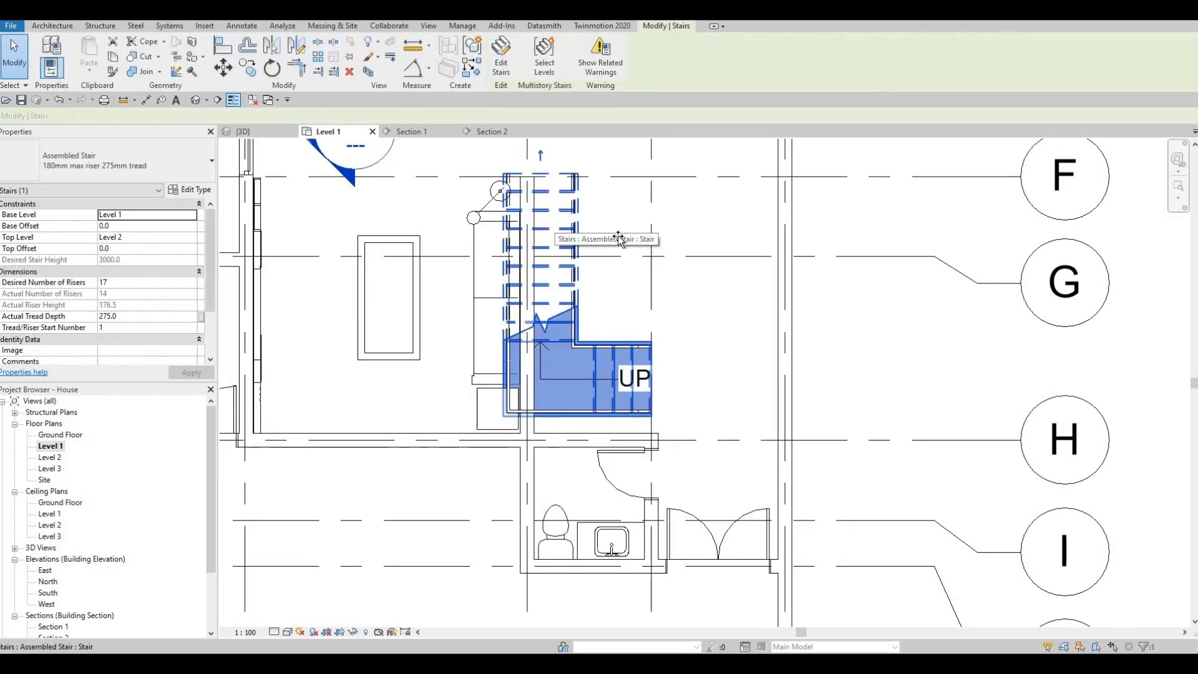
Move the stair clear of the living room wall, and nudge it five increments toward that wall and two toward the toilet wall.
{"action": "left_click_drag", "start_coordinate": [609, 236], "coordinate": [599, 282]}
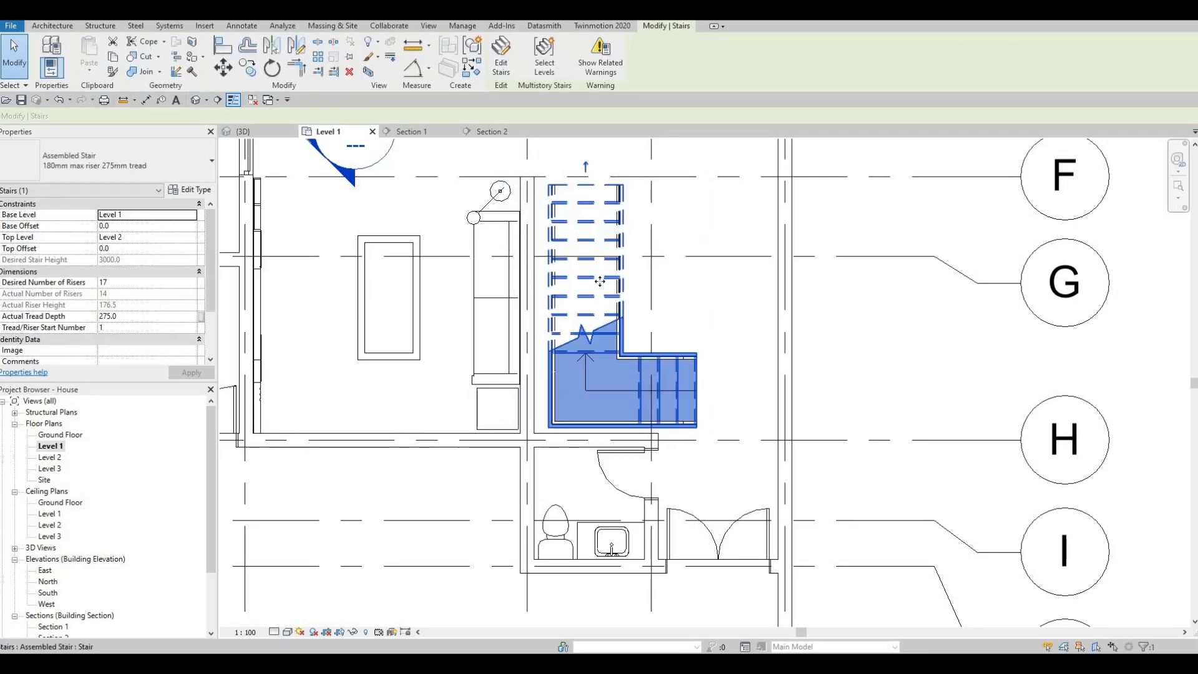
{"action": "key", "text": "Left"}
{"action": "key", "text": "Left"}
{"action": "key", "text": "Left"}
{"action": "key", "text": "Left"}
{"action": "key", "text": "Left"}
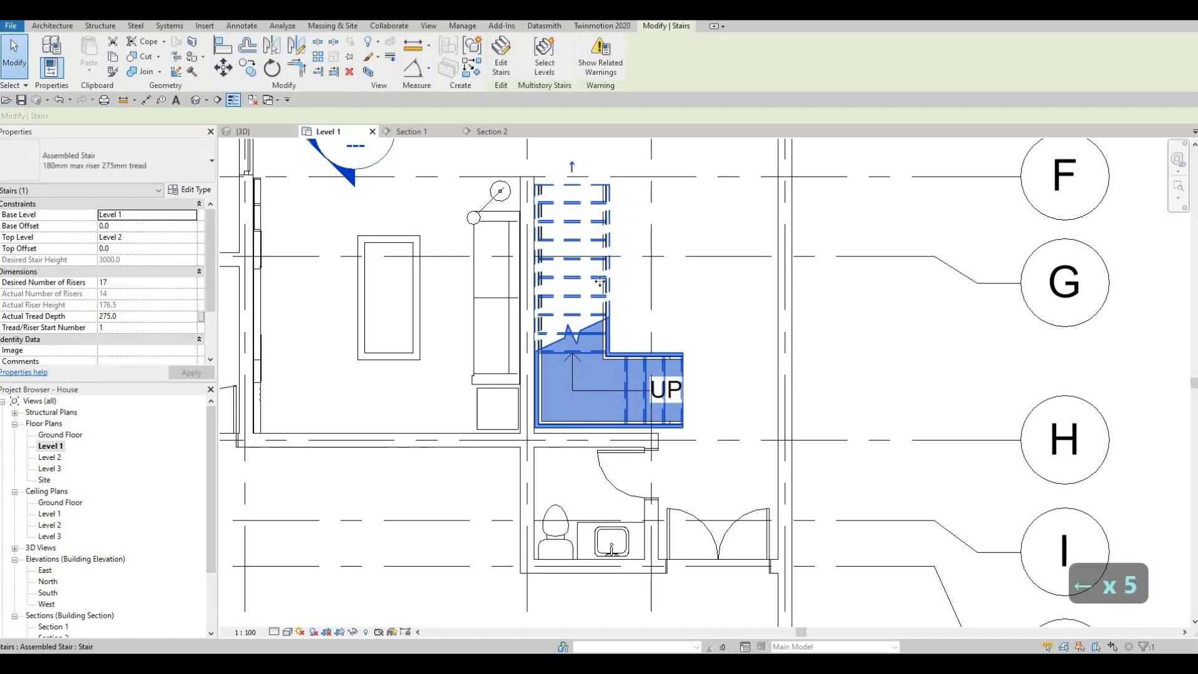
{"action": "key", "text": "Down"}
{"action": "key", "text": "Down"}
{"action": "key", "text": "Escape"}
{"action": "key", "text": "Escape"}
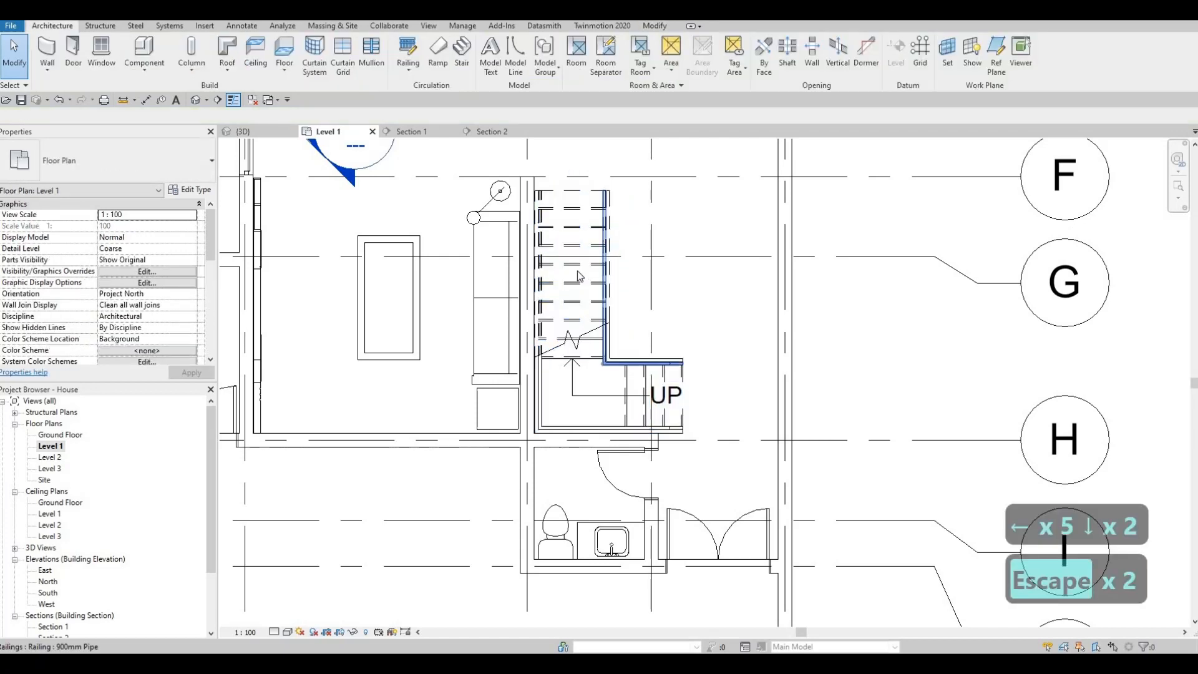
Select the stair and examine its runs, corner landing and railings in 3D.
{"action": "left_click", "coordinate": [561, 195]}
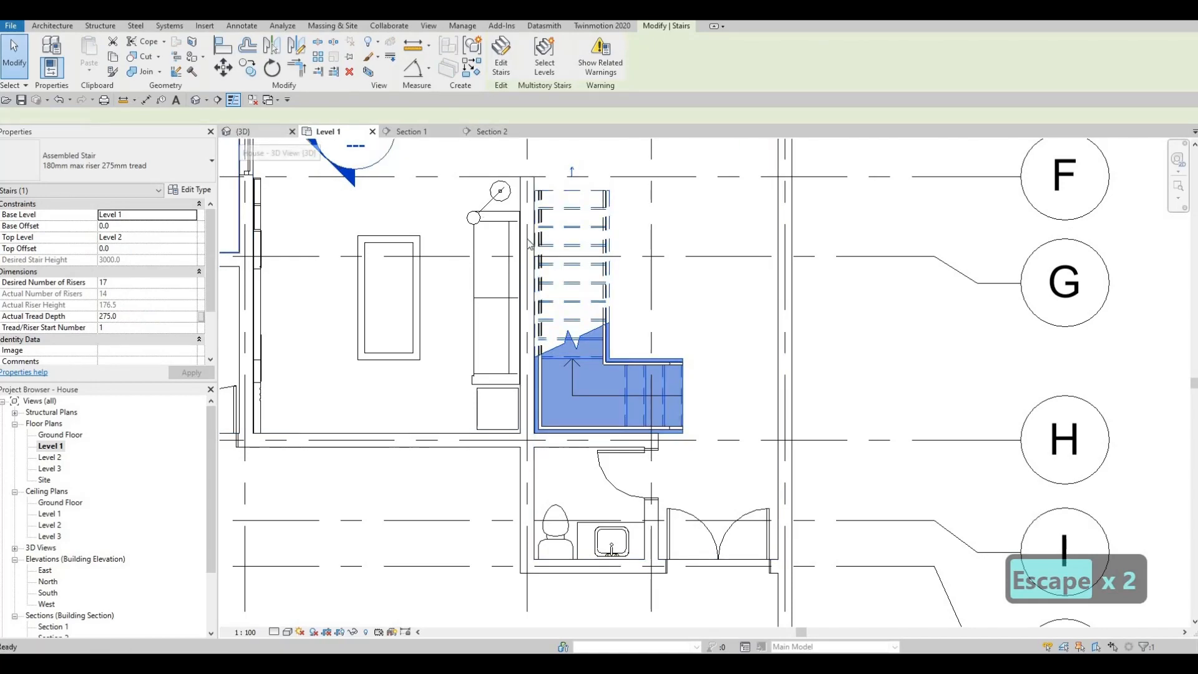
{"action": "left_click", "coordinate": [243, 131]}
{"action": "middle_click_drag", "start_coordinate": [583, 318], "coordinate": [454, 501], "text": "shift"}
{"action": "scroll", "coordinate": [454, 501], "scroll_direction": "up", "scroll_amount": 10}
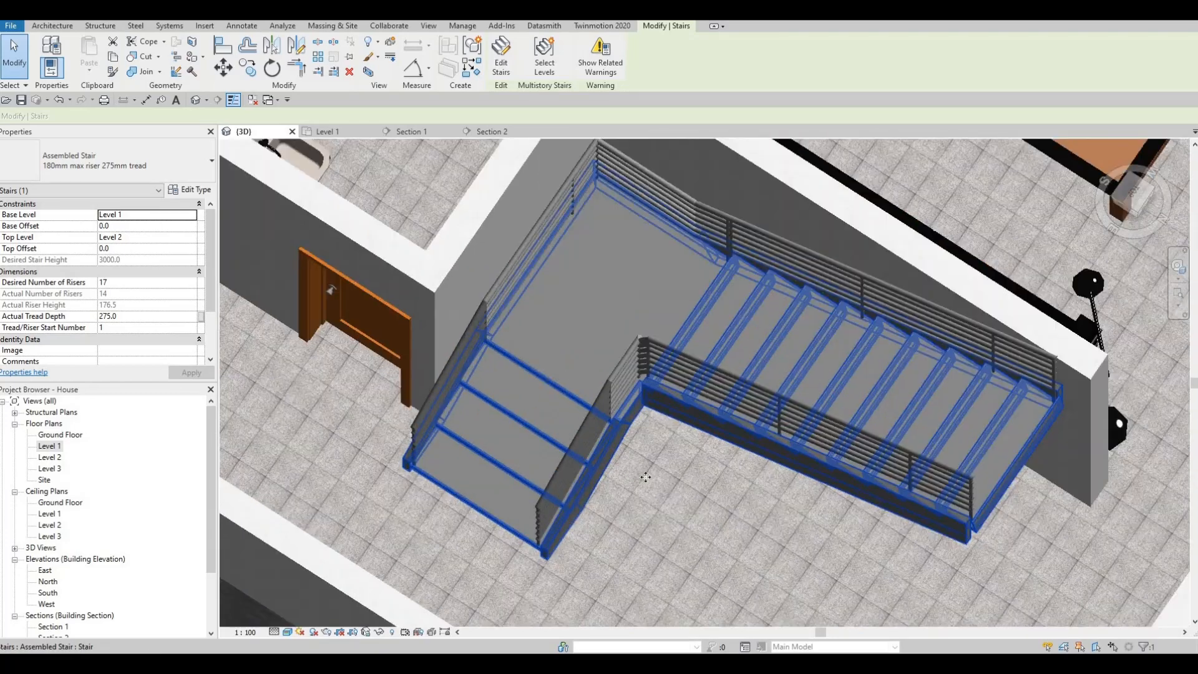
{"action": "scroll", "coordinate": [609, 377], "scroll_direction": "down", "scroll_amount": 3}
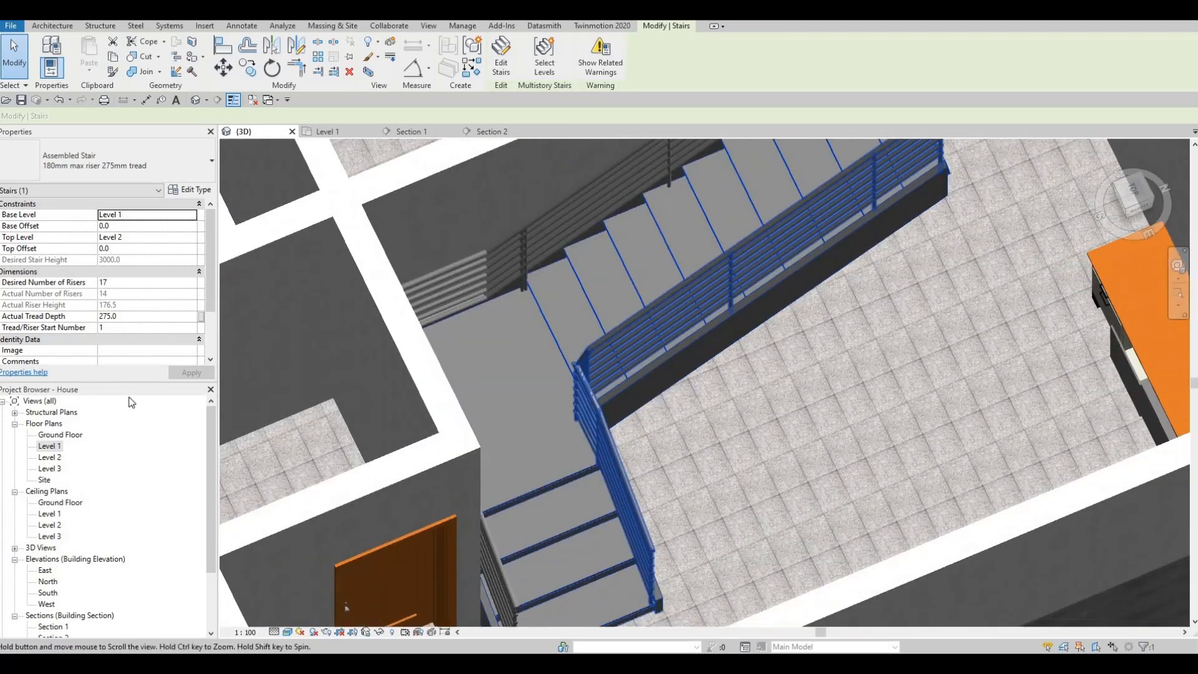
Edit the stair in the Level 1 floor plan and shorten its first run to three risers at the lower end.
{"action": "double_click", "coordinate": [103, 447]}
{"action": "key", "text": "Escape"}
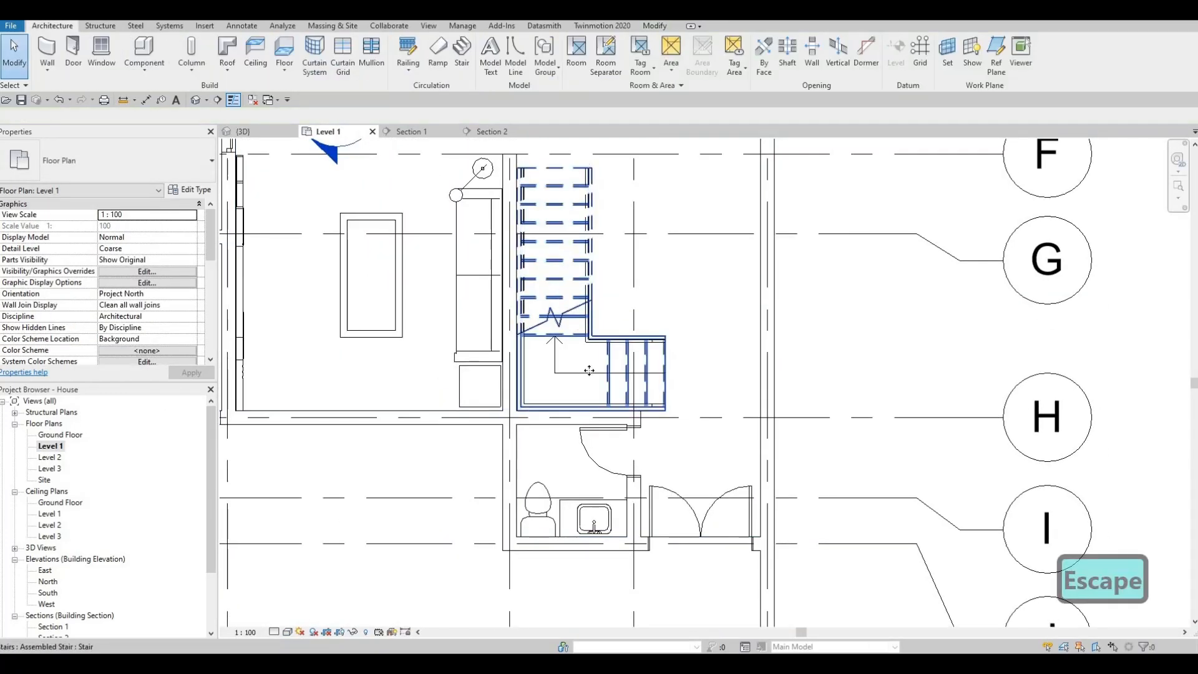
{"action": "left_click", "coordinate": [638, 369]}
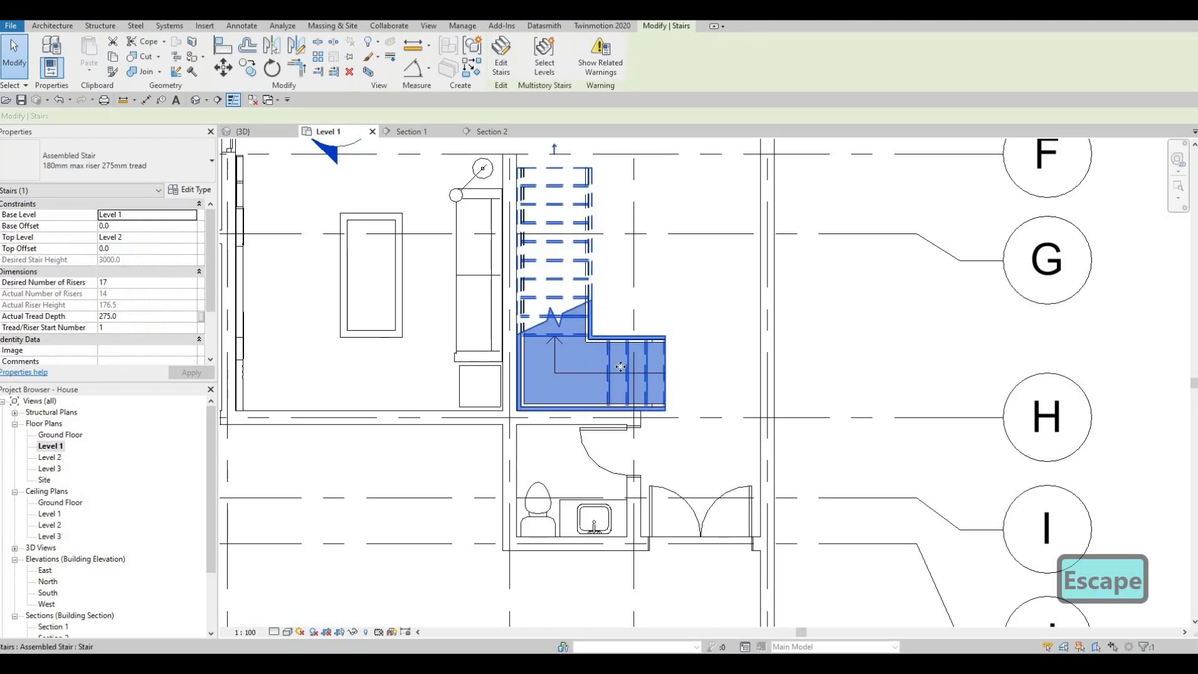
{"action": "left_click", "coordinate": [533, 206]}
{"action": "key", "text": "Escape"}
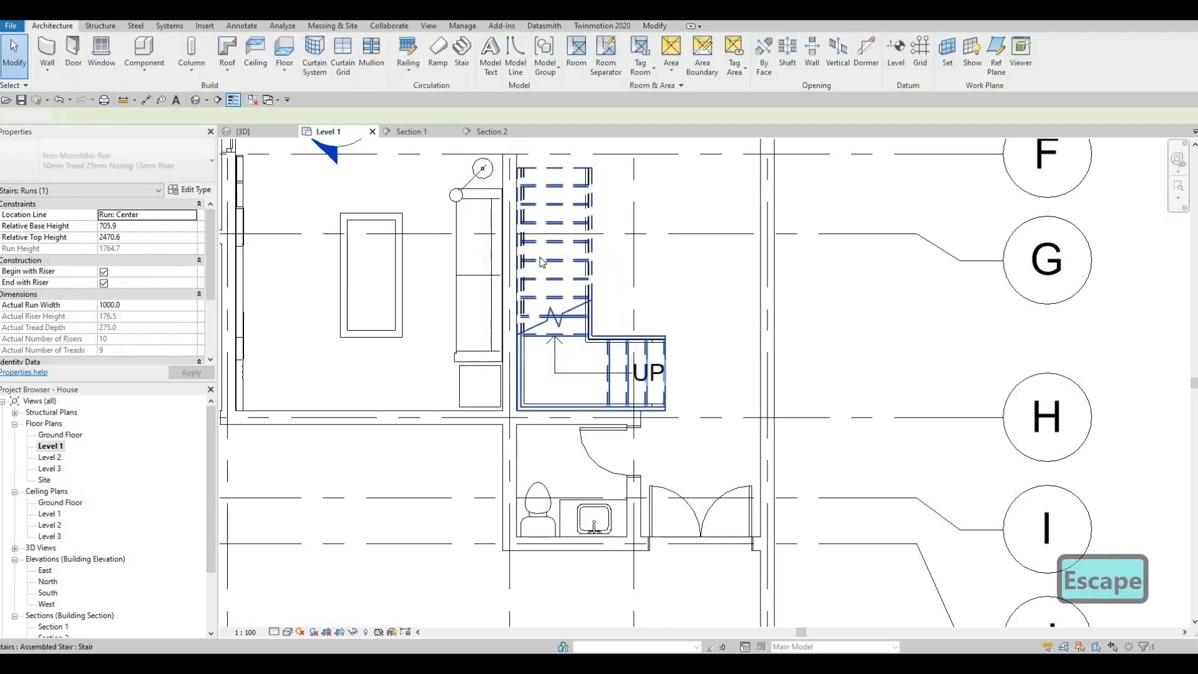
{"action": "double_click", "coordinate": [638, 363]}
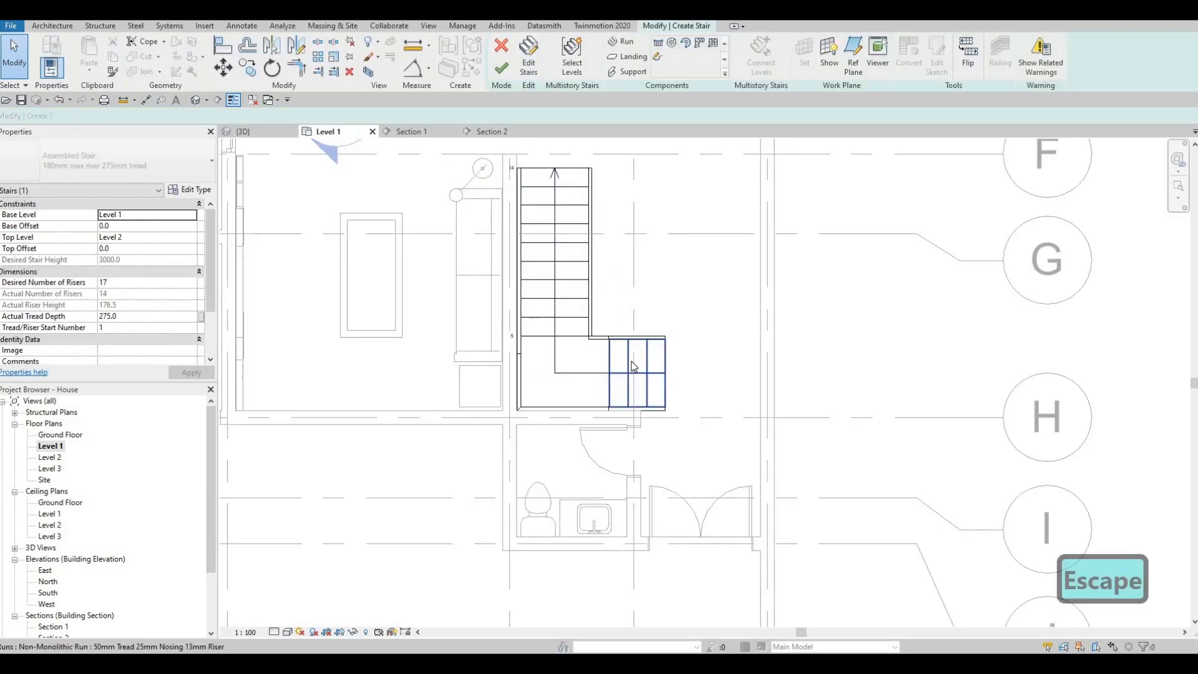
{"action": "left_click", "coordinate": [649, 363]}
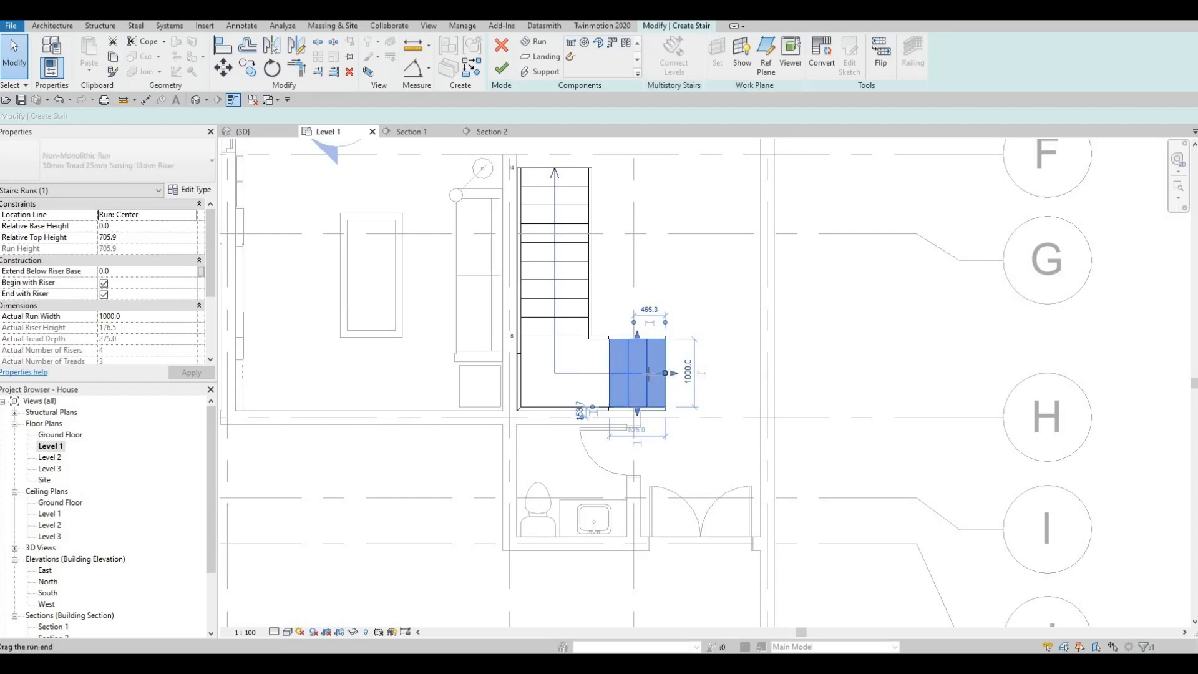
{"action": "left_click_drag", "start_coordinate": [672, 373], "coordinate": [648, 373]}
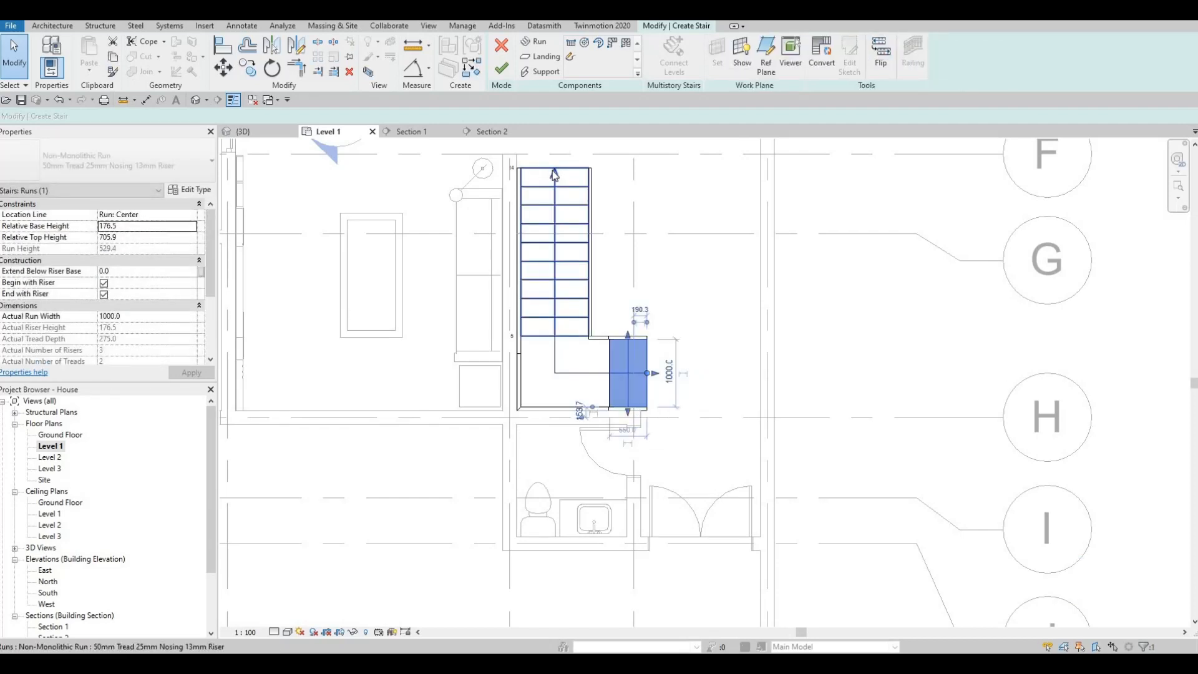
Try extending the upper end of the stair's second run to 12 and 11 risers, and undo the last extension.
{"action": "left_click_drag", "start_coordinate": [554, 158], "coordinate": [558, 128]}
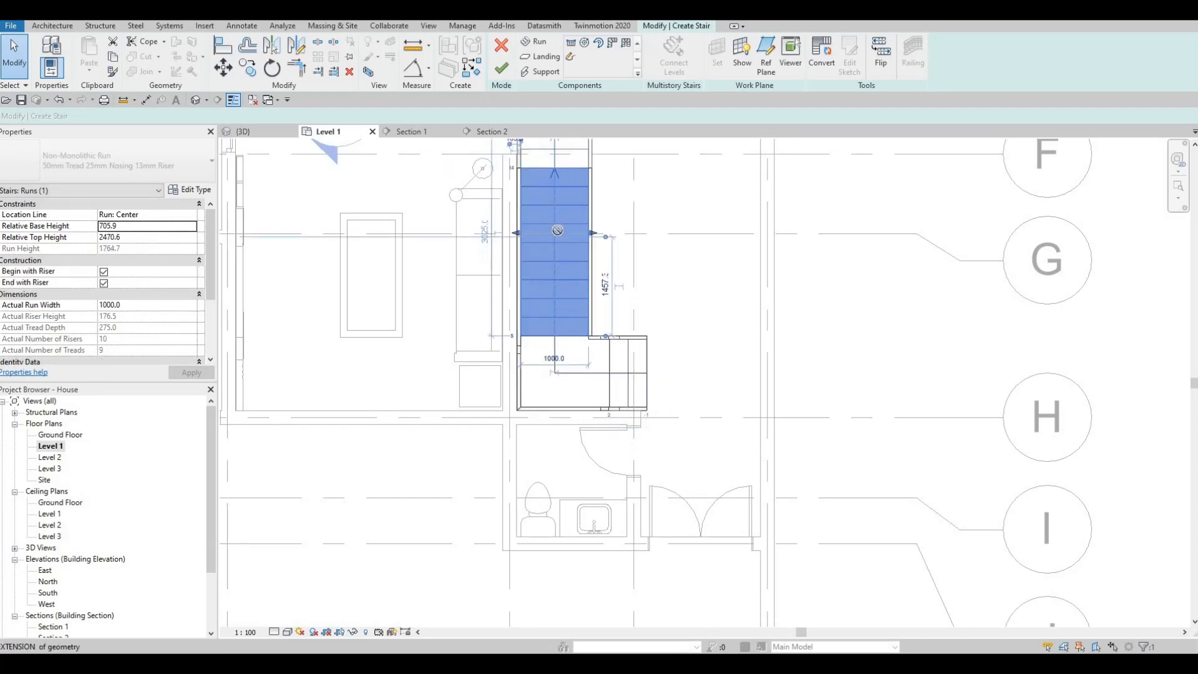
{"action": "middle_click_drag", "start_coordinate": [665, 410], "coordinate": [698, 536]}
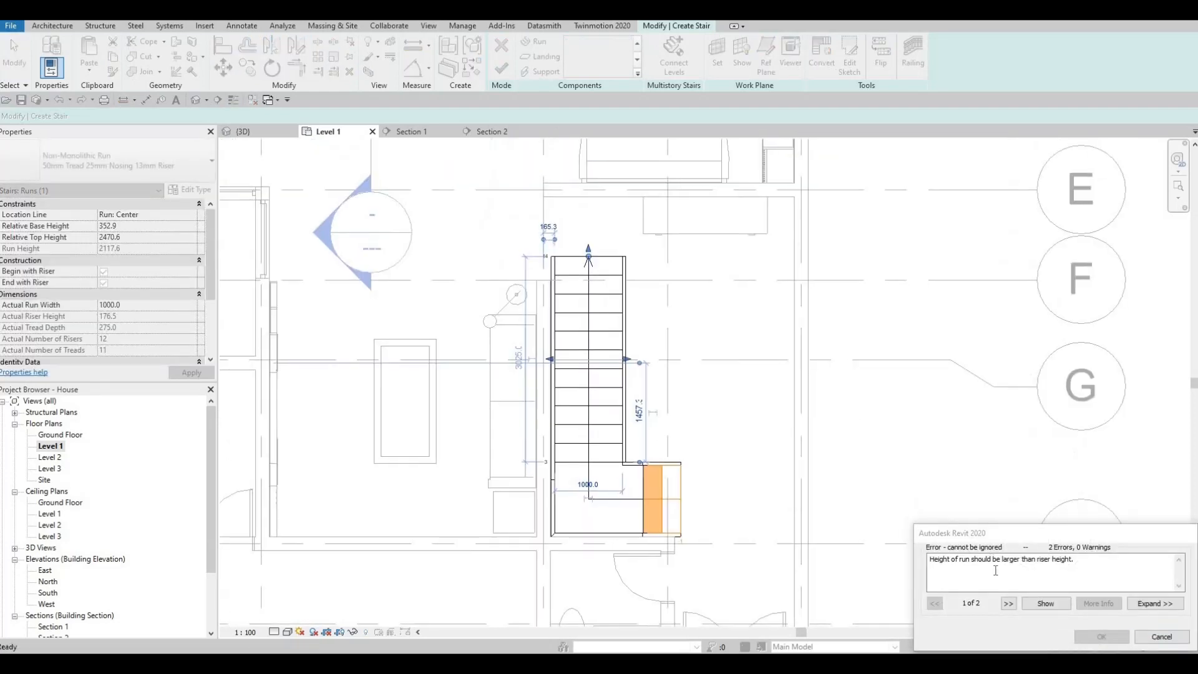
{"action": "key", "text": "Escape"}
{"action": "key", "text": "Escape"}
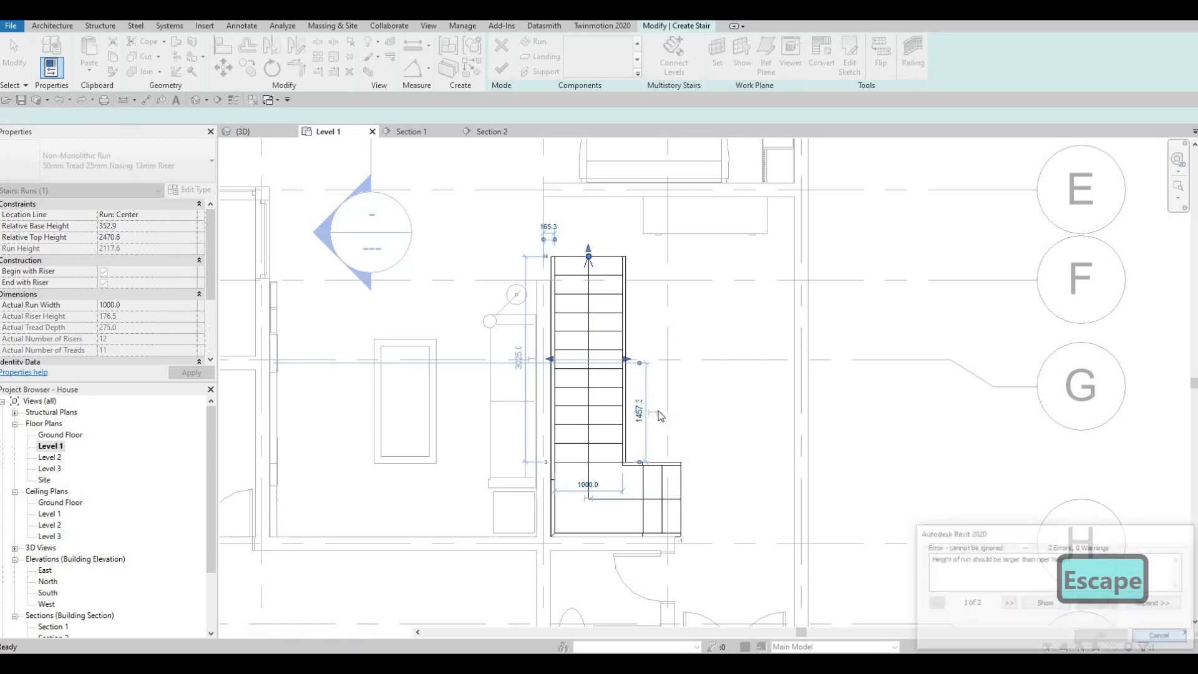
{"action": "middle_click_drag", "start_coordinate": [662, 414], "coordinate": [619, 339]}
{"action": "left_click_drag", "start_coordinate": [583, 236], "coordinate": [578, 206]}
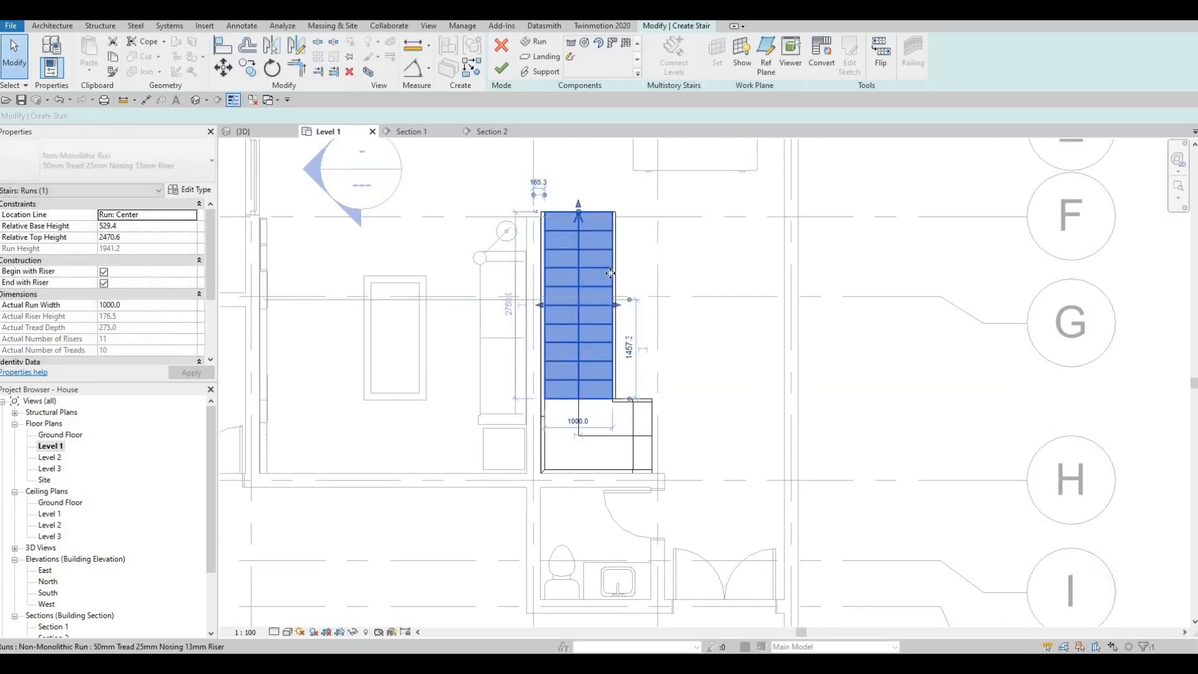
{"action": "key", "text": "ctrl+z"}
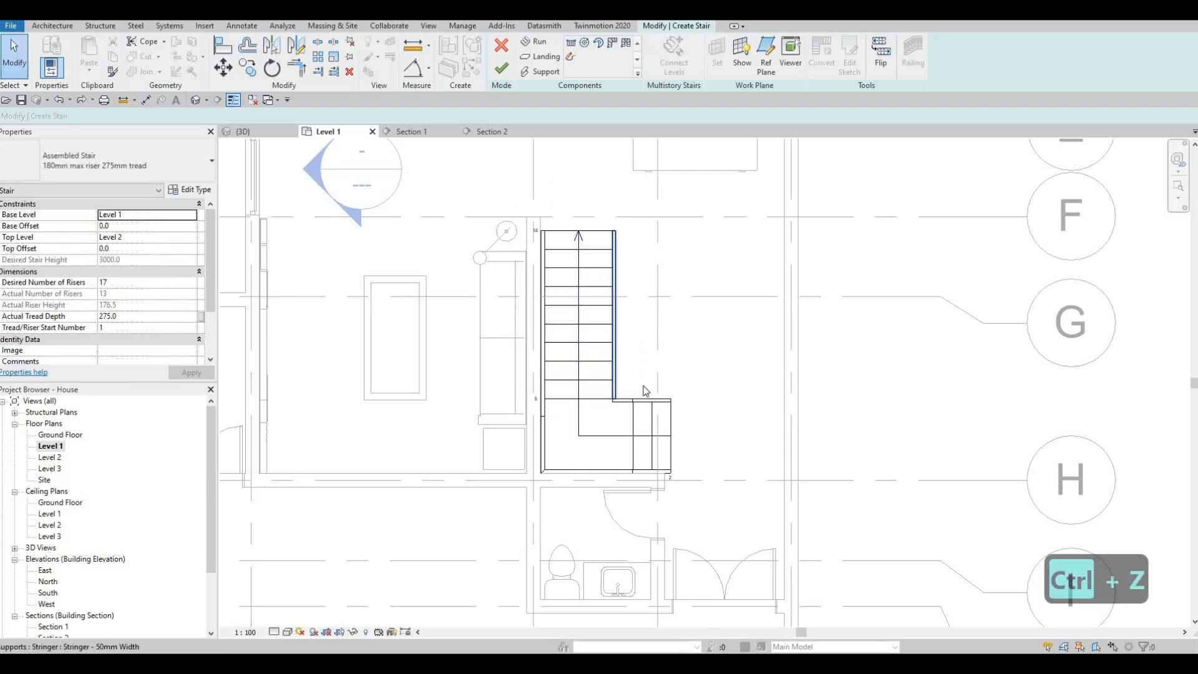
Extend the upper end of the stair's second run past grid F to 11 risers.
{"action": "middle_click_drag", "start_coordinate": [640, 400], "coordinate": [658, 434]}
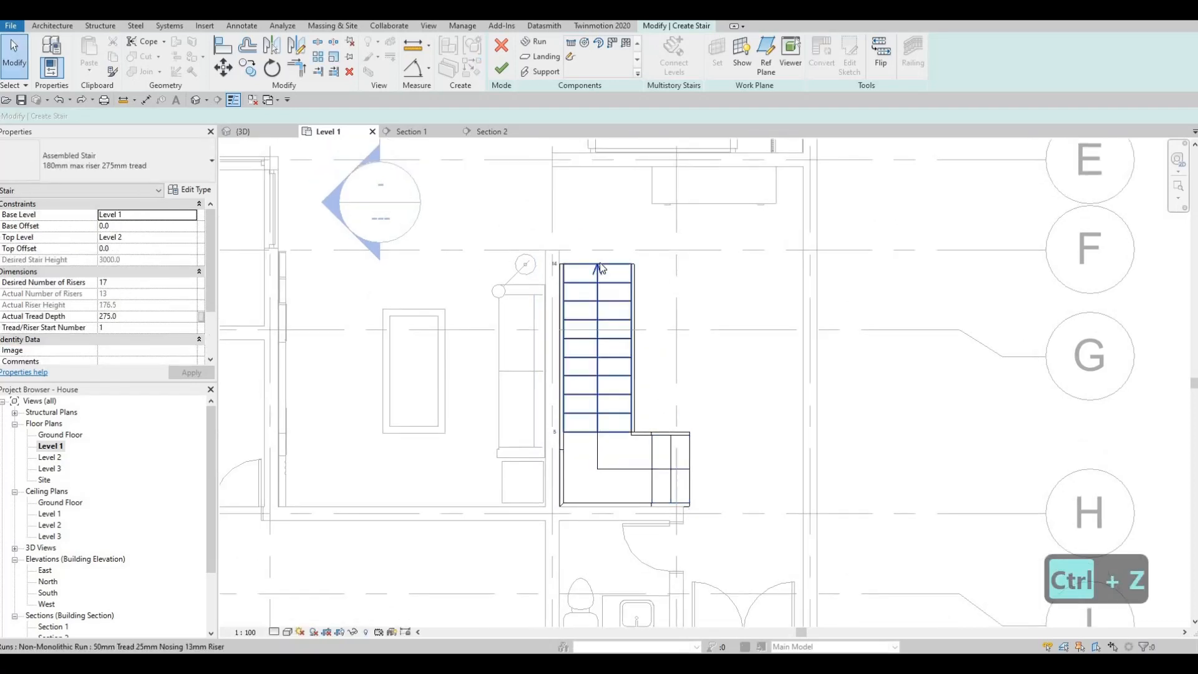
{"action": "left_click", "coordinate": [597, 265]}
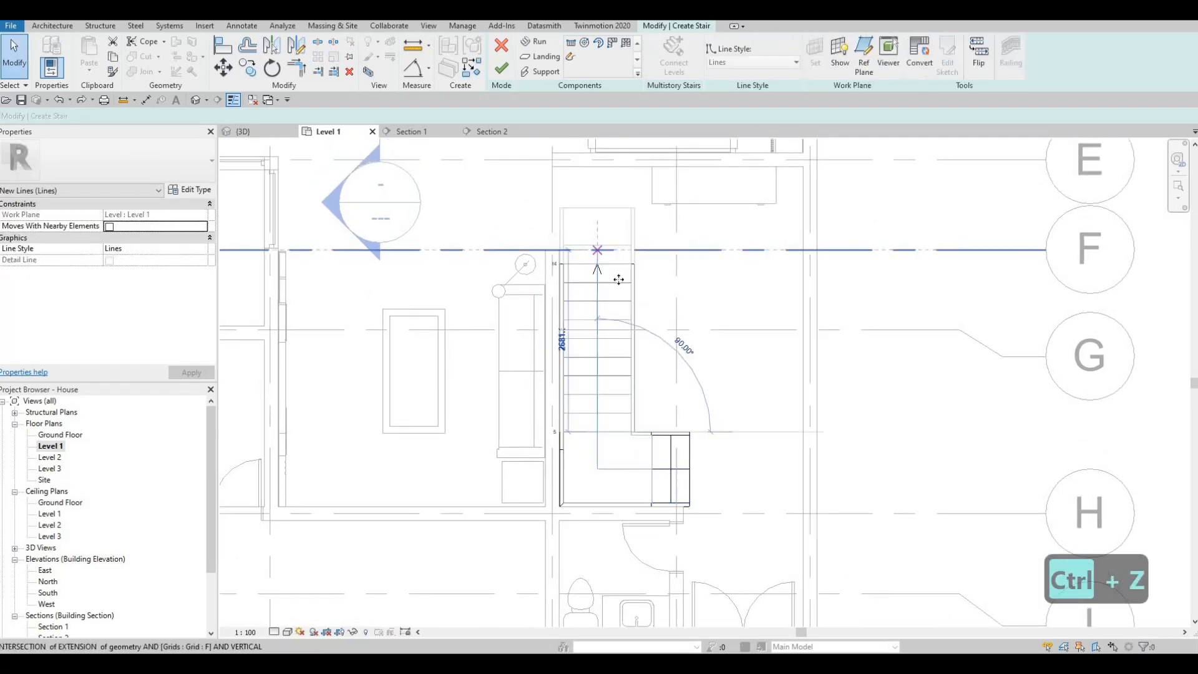
{"action": "middle_click_drag", "start_coordinate": [605, 290], "coordinate": [605, 278]}
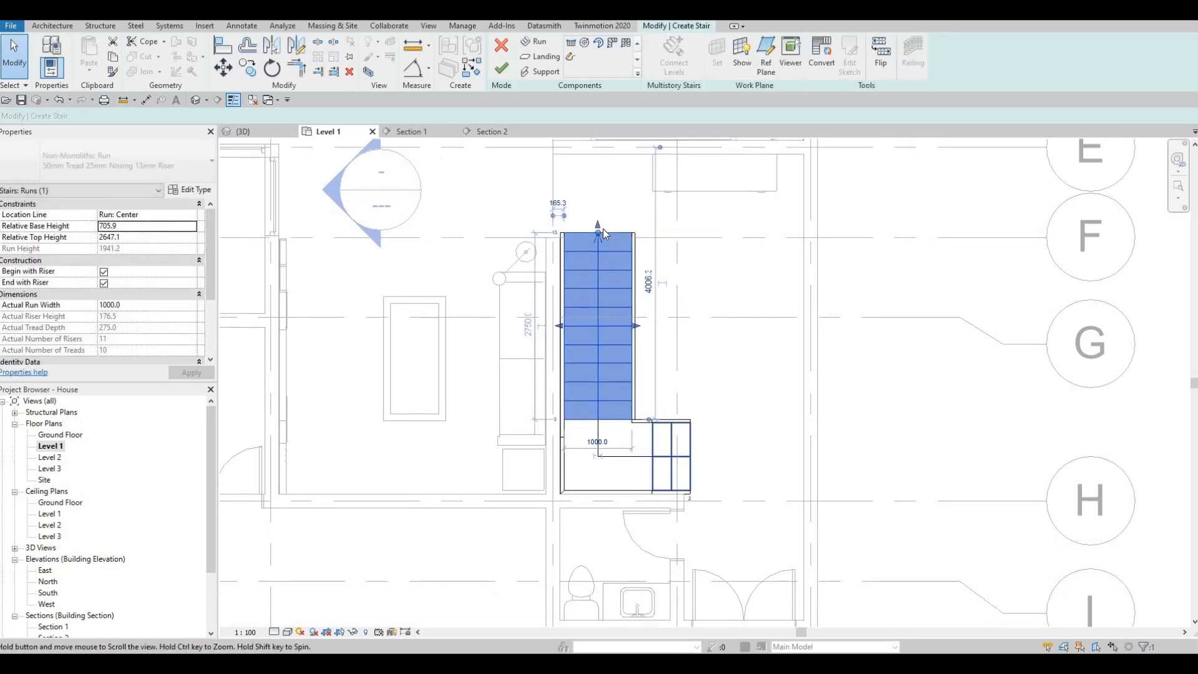
Try extending the second run one riser further, finish the stair, inspect it in 3D, and undo back to the stair edit.
{"action": "left_click_drag", "start_coordinate": [598, 224], "coordinate": [599, 205]}
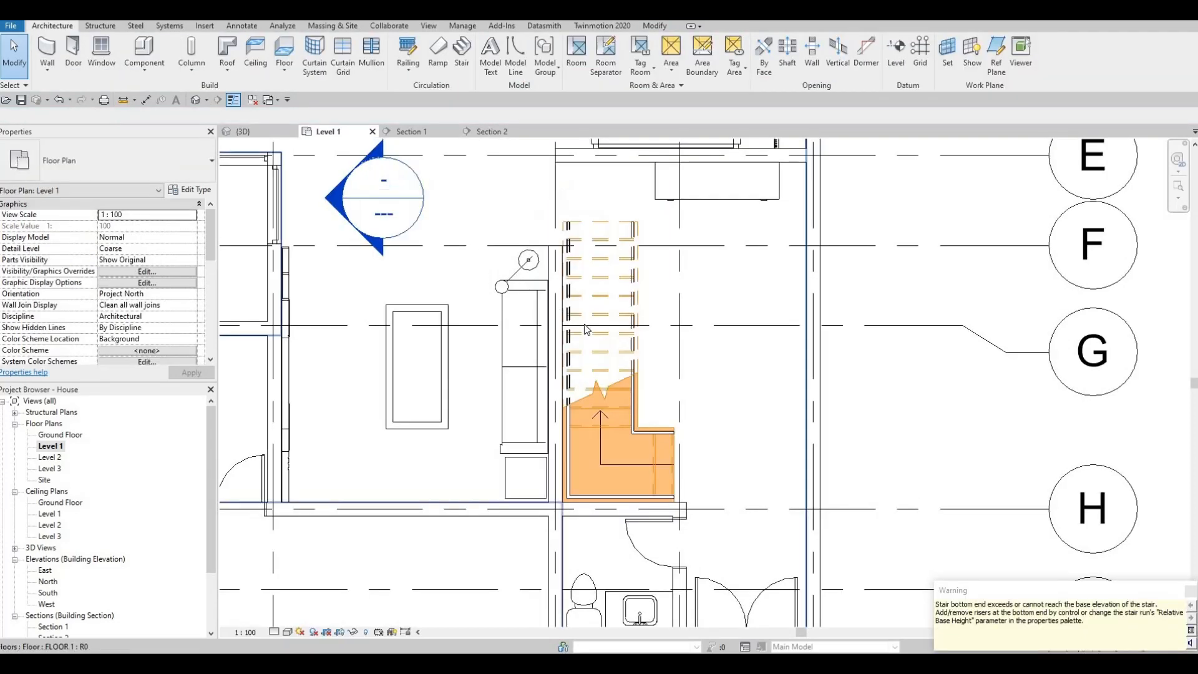
{"action": "key", "text": "Escape"}
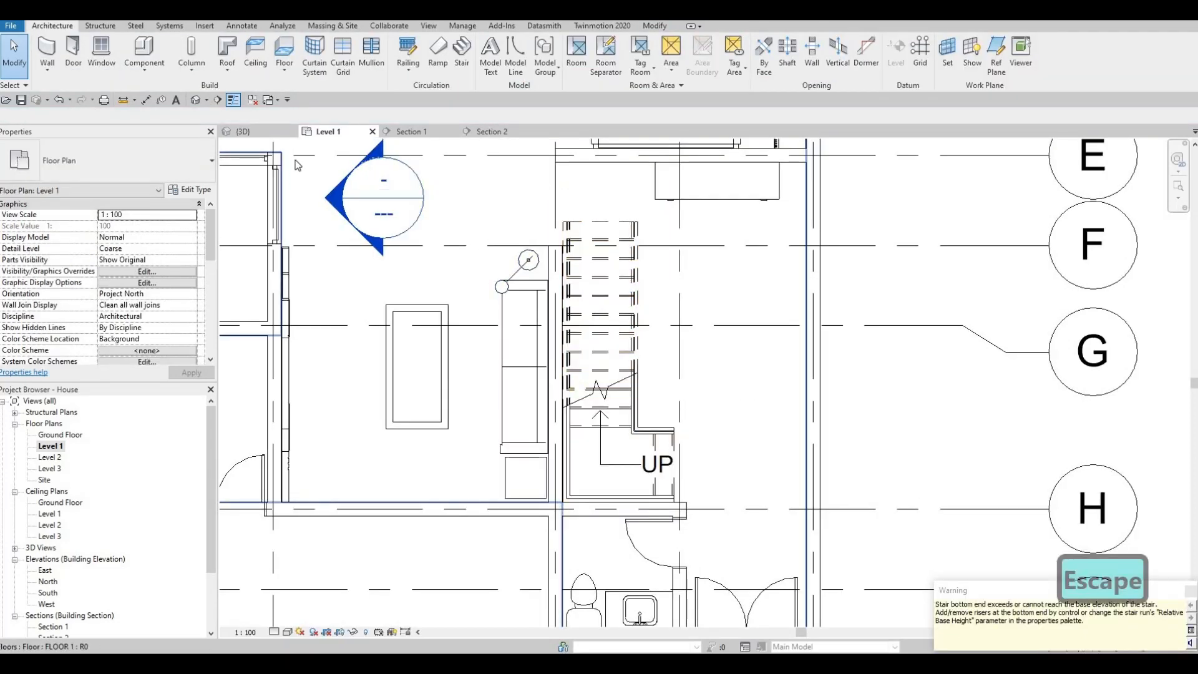
{"action": "key", "text": "Escape"}
{"action": "left_click", "coordinate": [249, 131]}
{"action": "middle_click_drag", "start_coordinate": [349, 262], "coordinate": [476, 285], "text": "shift"}
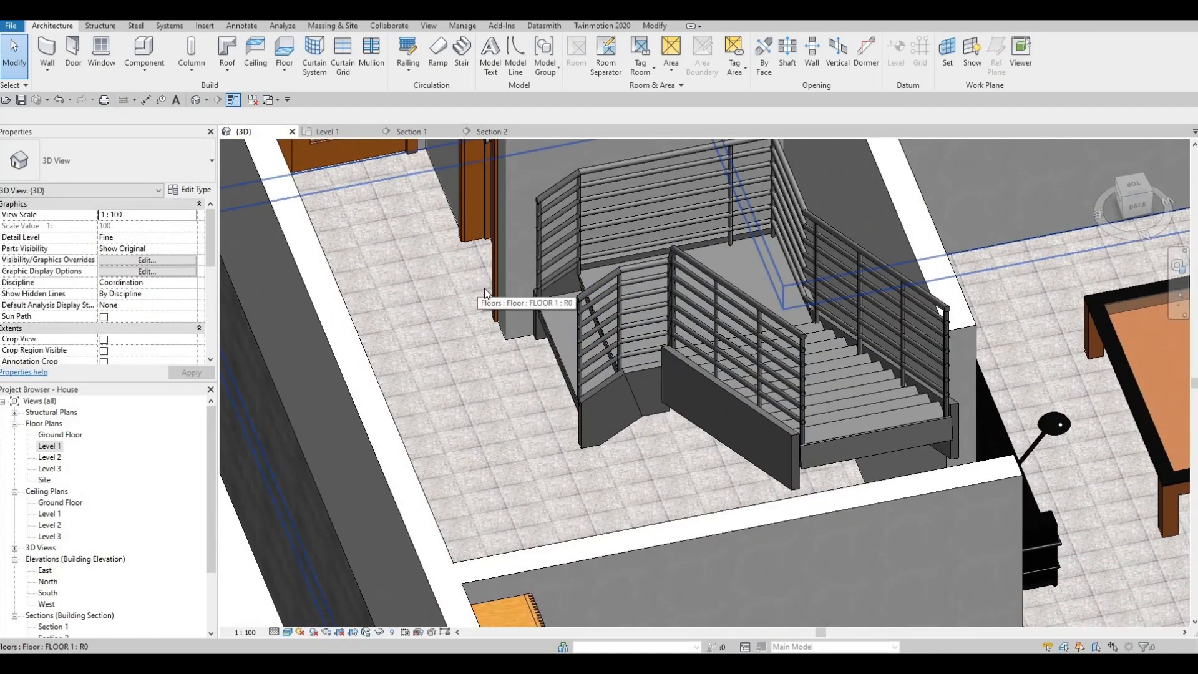
{"action": "key", "text": "ctrl+z"}
{"action": "key", "text": "ctrl+z"}
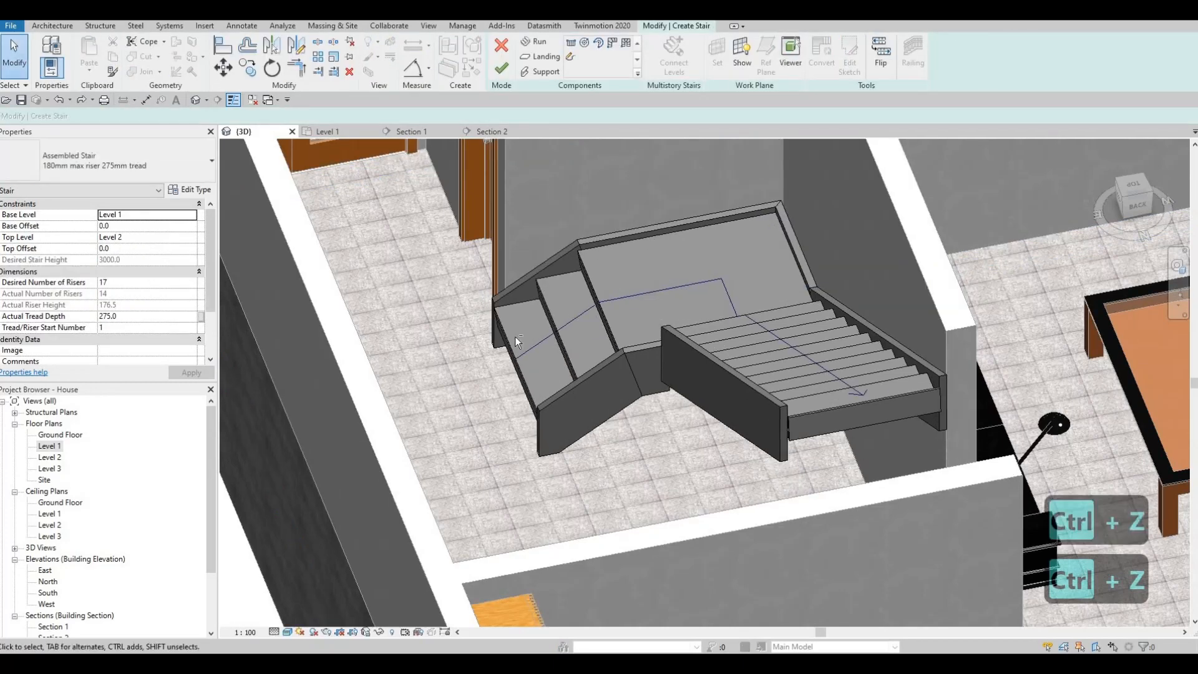
Finish the stair edit and delete the 900mm Pipe railings on both sides of the stair.
{"action": "mouse_move", "coordinate": [569, 309]}
{"action": "middle_mouse_down", "text": "shift"}
{"action": "mouse_move", "coordinate": [523, 286]}
{"action": "mouse_move", "coordinate": [756, 350]}
{"action": "mouse_move", "coordinate": [856, 289]}
{"action": "mouse_move", "coordinate": [861, 227]}
{"action": "mouse_move", "coordinate": [593, 228]}
{"action": "mouse_move", "coordinate": [614, 335]}
{"action": "mouse_move", "coordinate": [627, 312]}
{"action": "mouse_move", "coordinate": [511, 78]}
{"action": "mouse_move", "coordinate": [657, 245]}
{"action": "middle_mouse_up", "text": "shift"}
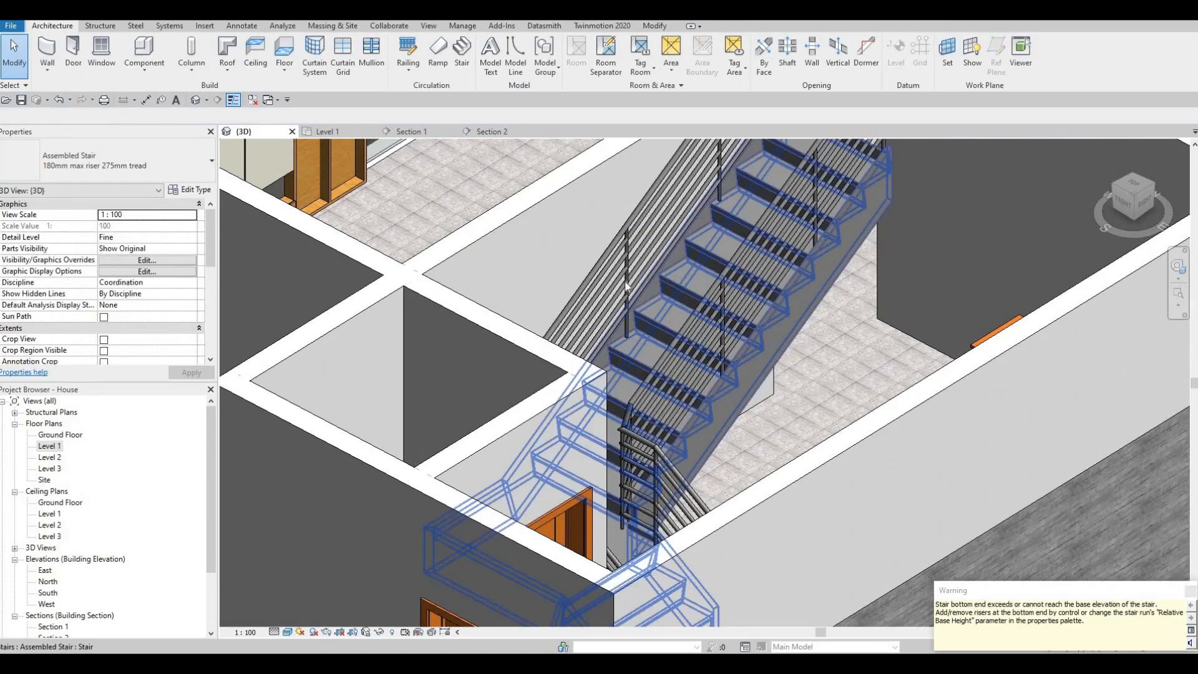
{"action": "scroll", "coordinate": [585, 355], "scroll_direction": "down", "scroll_amount": 3}
{"action": "mouse_move", "coordinate": [600, 294]}
{"action": "middle_mouse_down", "text": "shift"}
{"action": "mouse_move", "coordinate": [605, 322]}
{"action": "mouse_move", "coordinate": [602, 309]}
{"action": "middle_mouse_up", "text": "shift"}
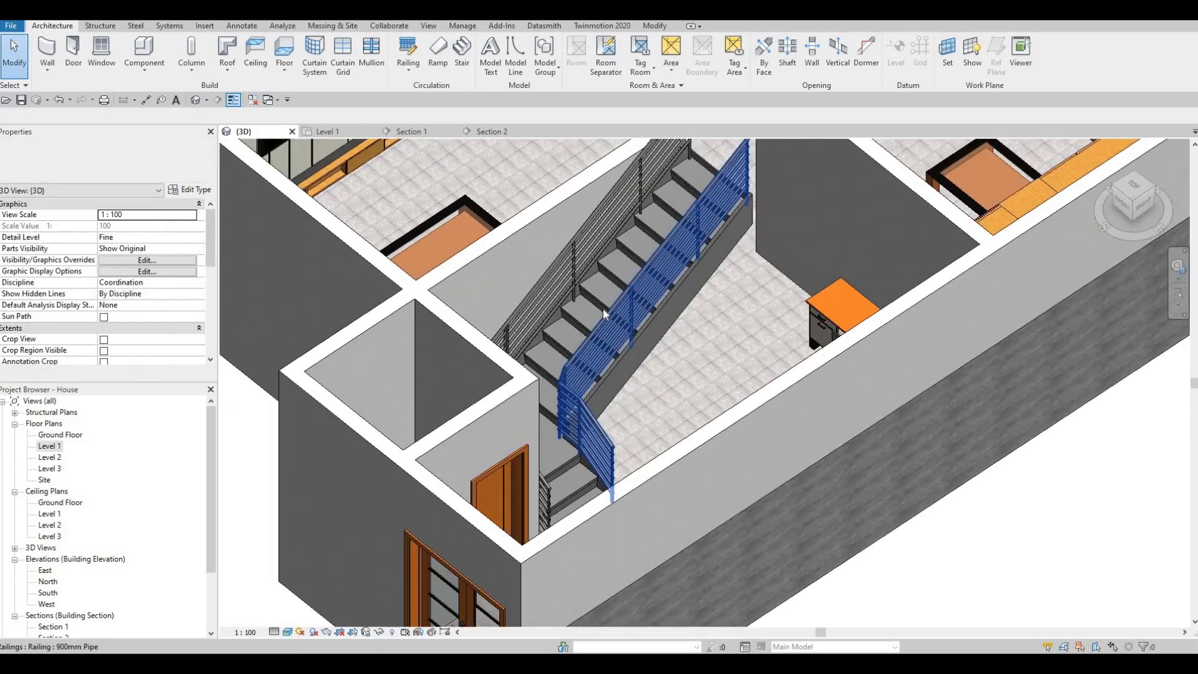
{"action": "left_click", "coordinate": [579, 273]}
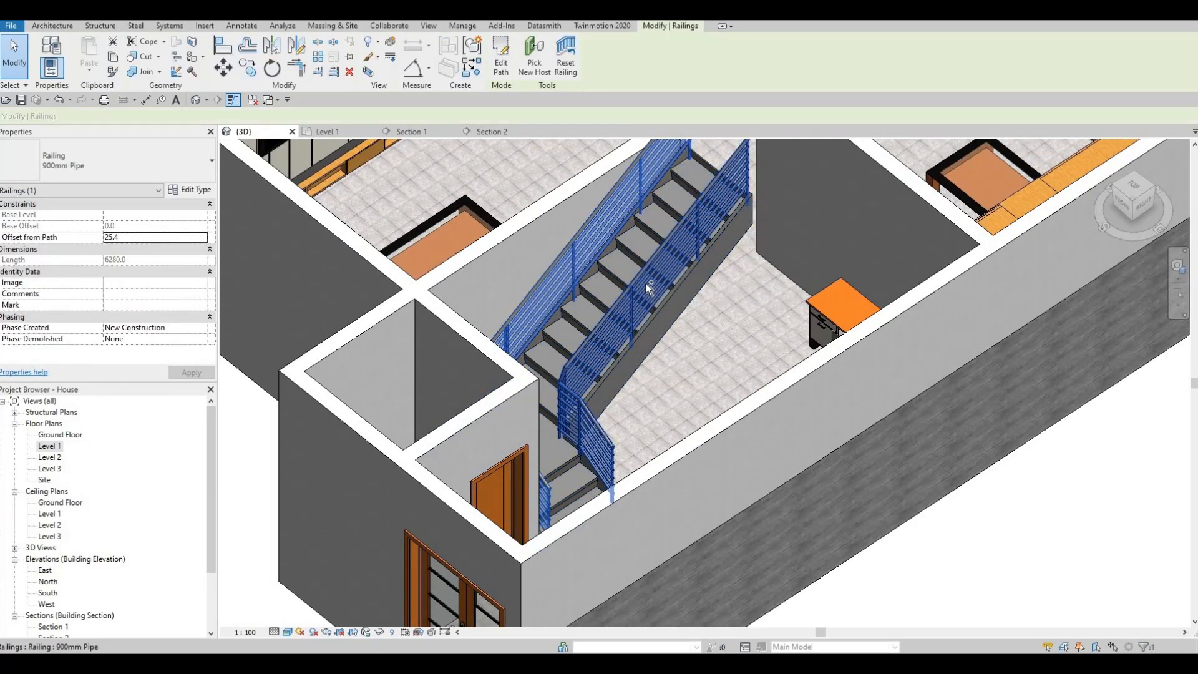
{"action": "left_click", "coordinate": [638, 298], "text": "ctrl"}
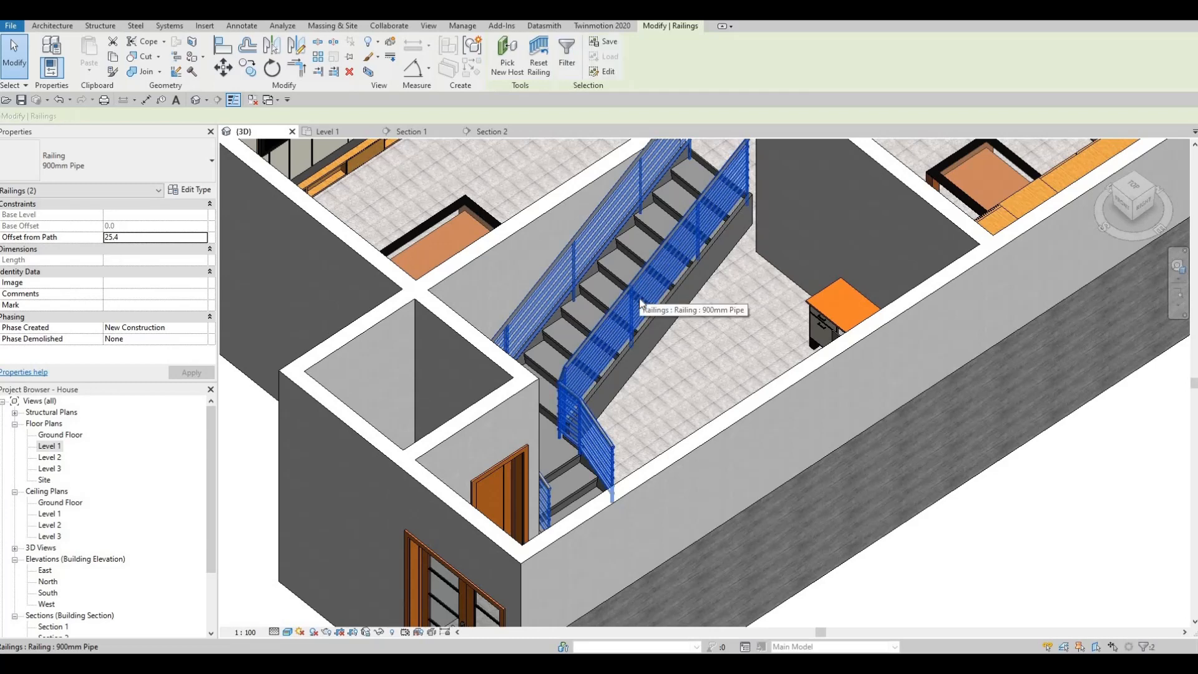
{"action": "key", "text": "Delete"}
{"action": "key", "text": "Escape"}
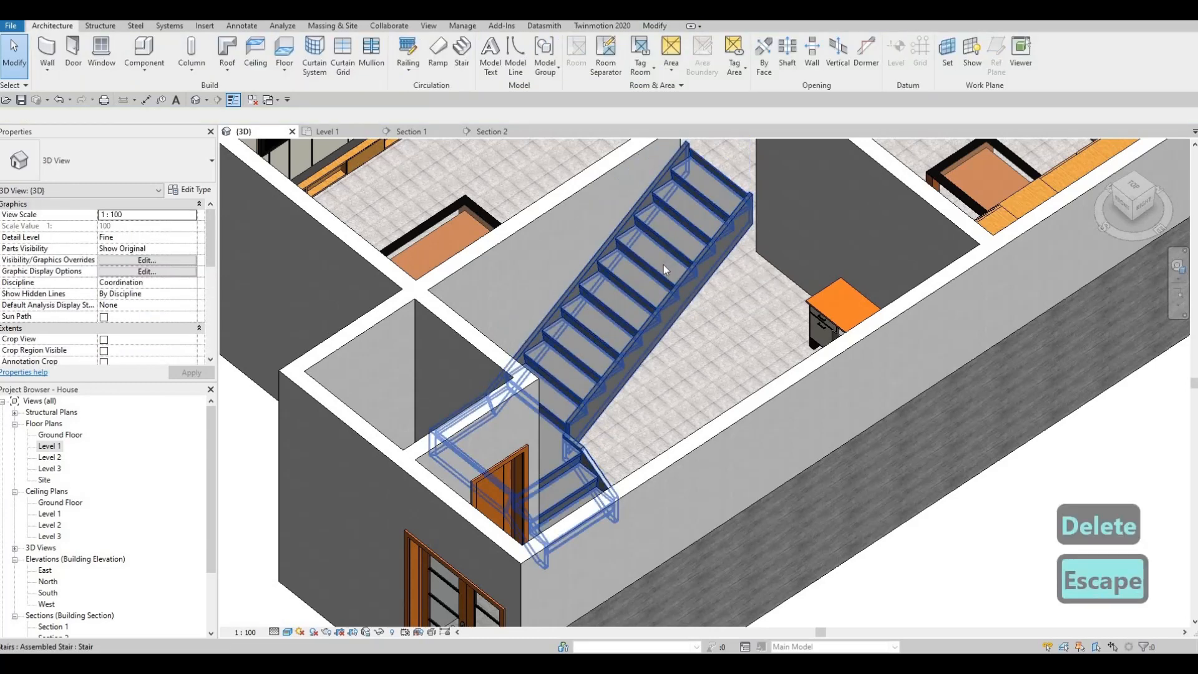
Set the stair type's right support to None, leave its left support as Stringer (Closed), and apply the change.
{"action": "left_click", "coordinate": [318, 142]}
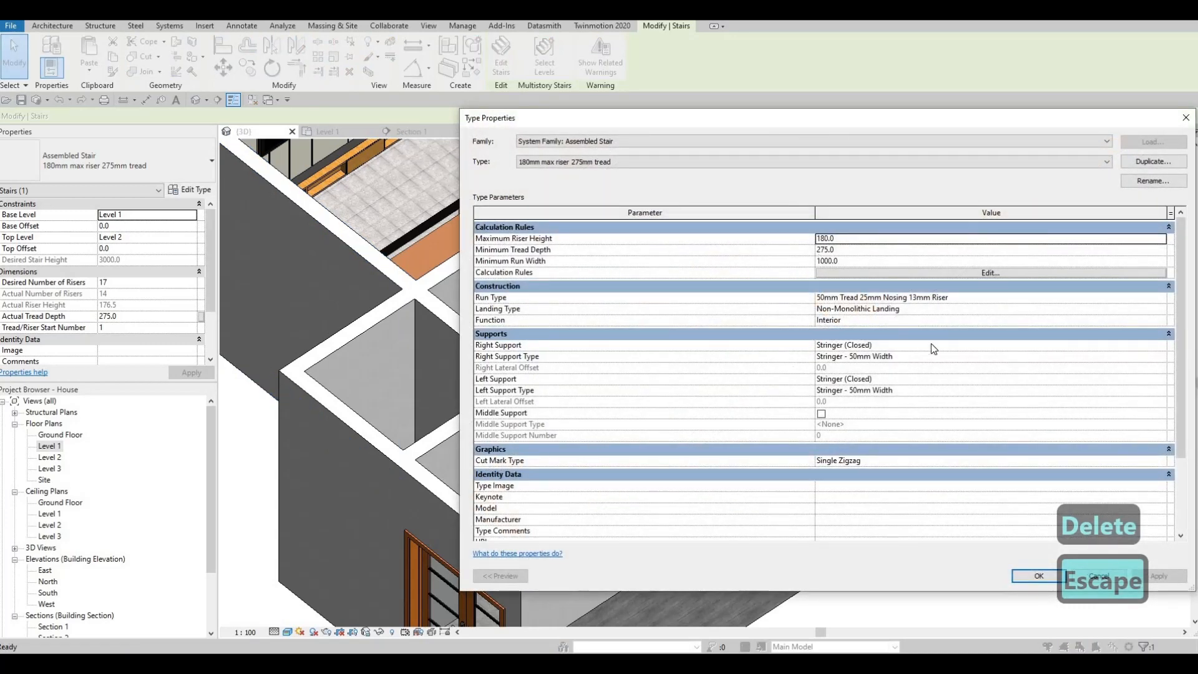
{"action": "left_click", "coordinate": [1139, 351]}
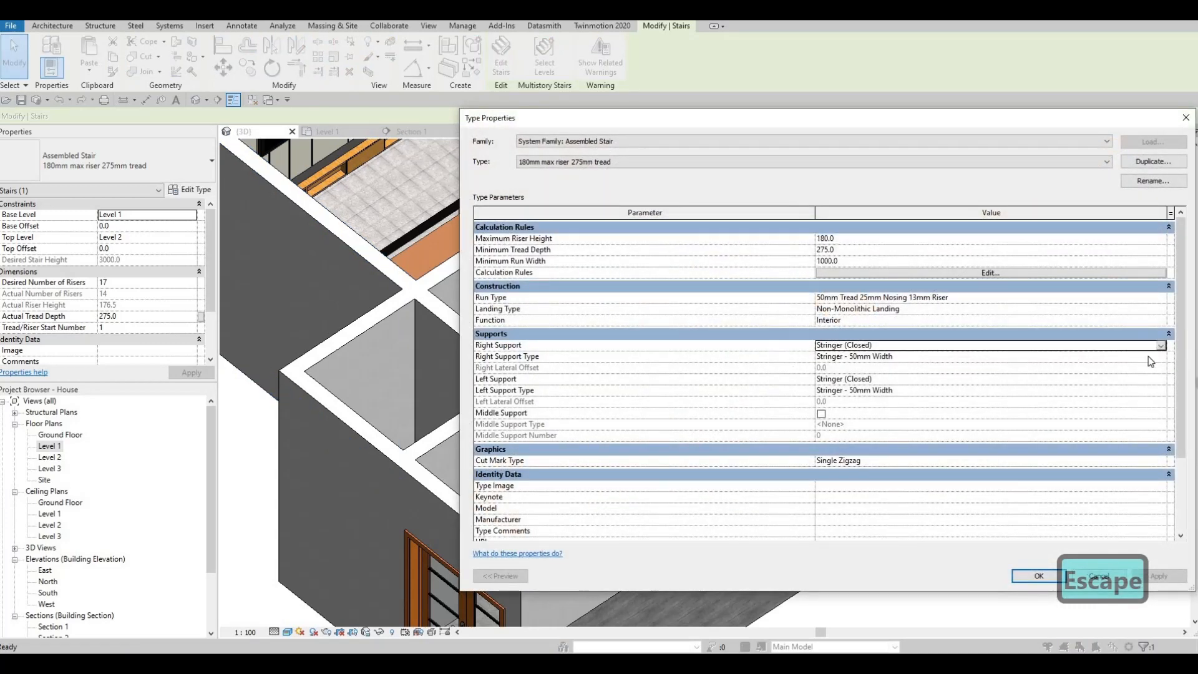
{"action": "left_click", "coordinate": [863, 347]}
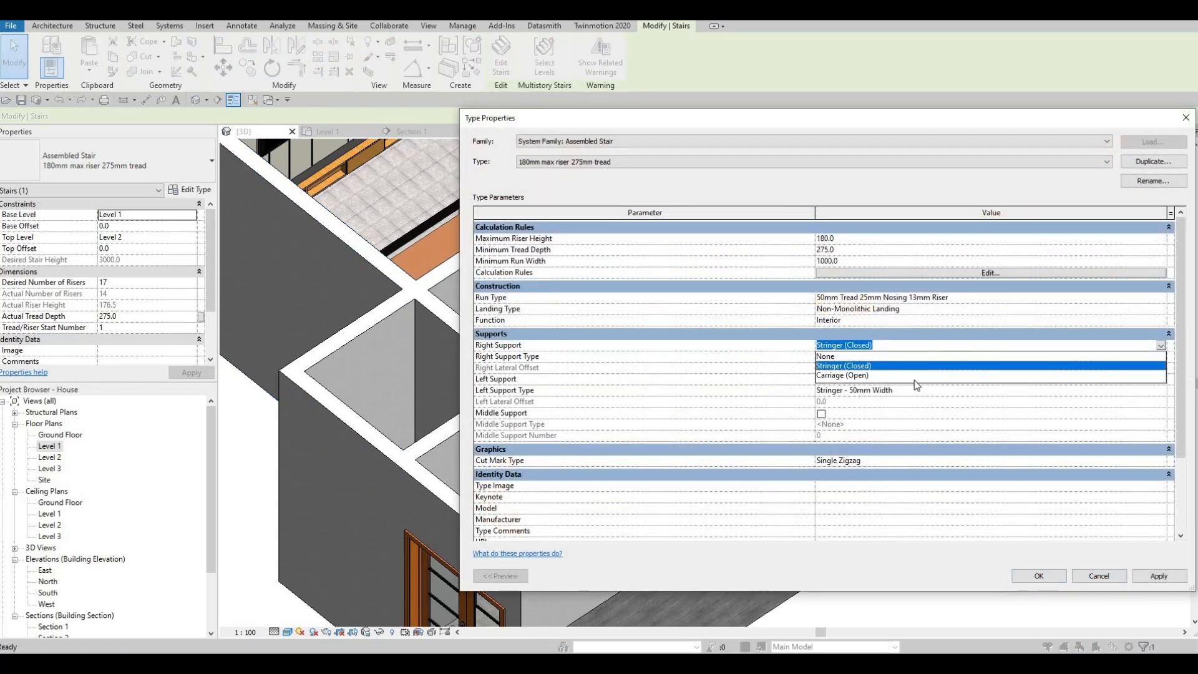
{"action": "left_click", "coordinate": [874, 356]}
{"action": "left_click", "coordinate": [1158, 380]}
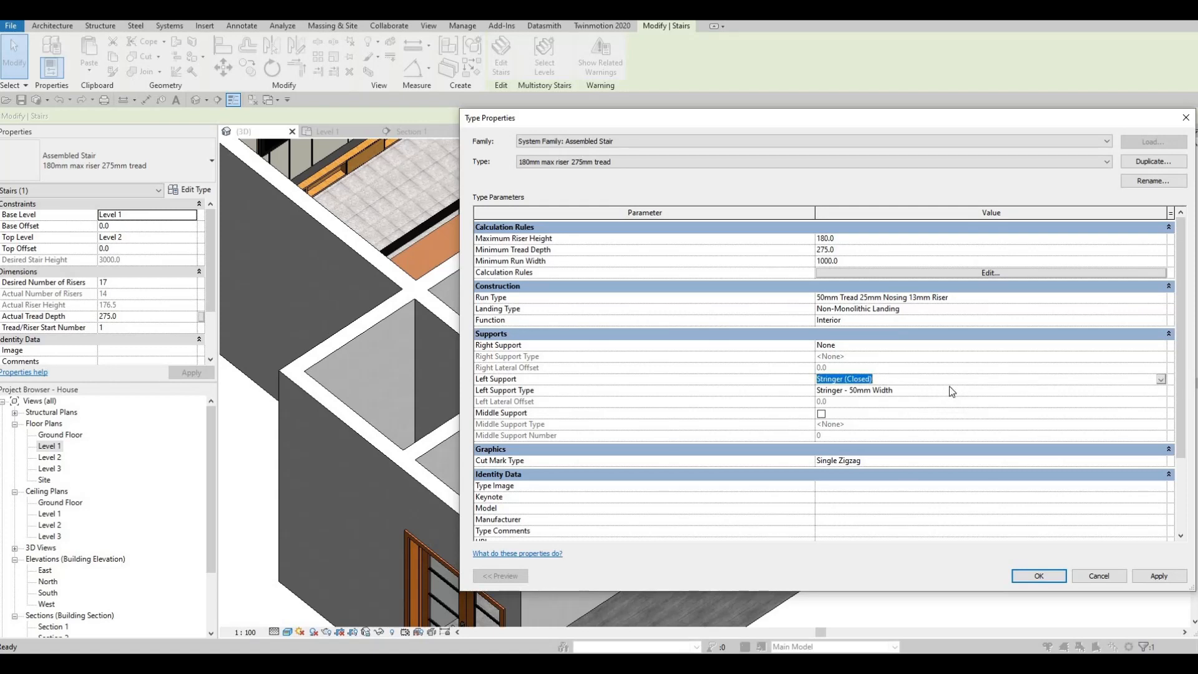
{"action": "left_click", "coordinate": [871, 380]}
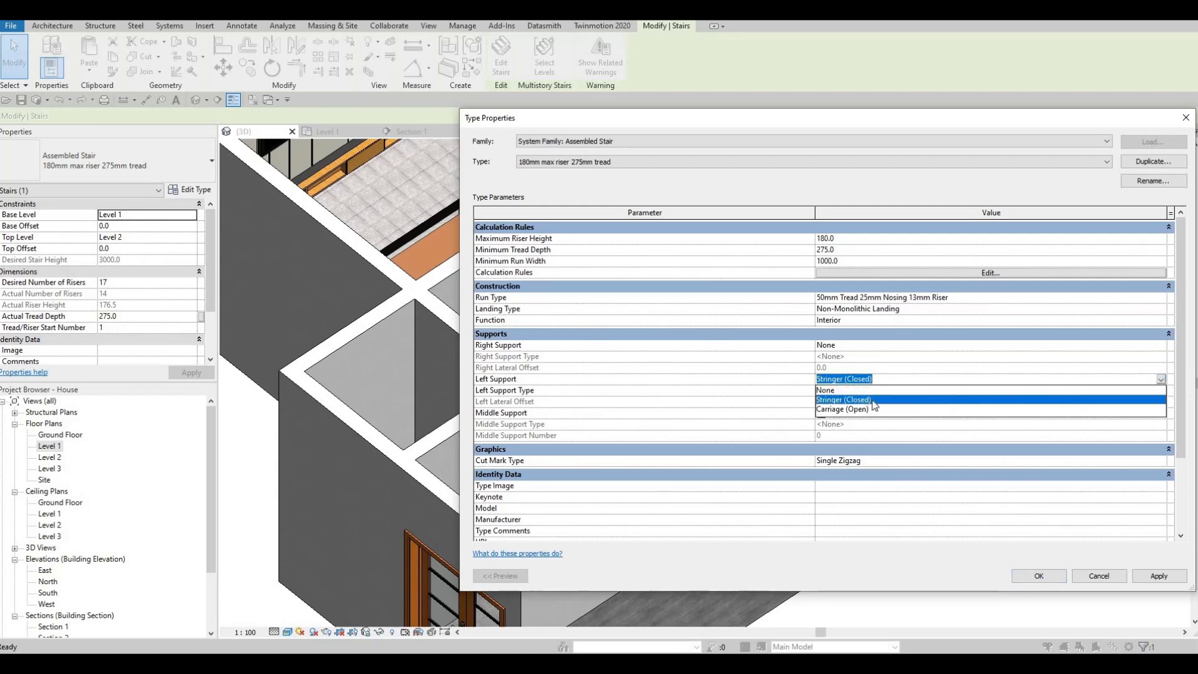
{"action": "left_click", "coordinate": [1124, 558]}
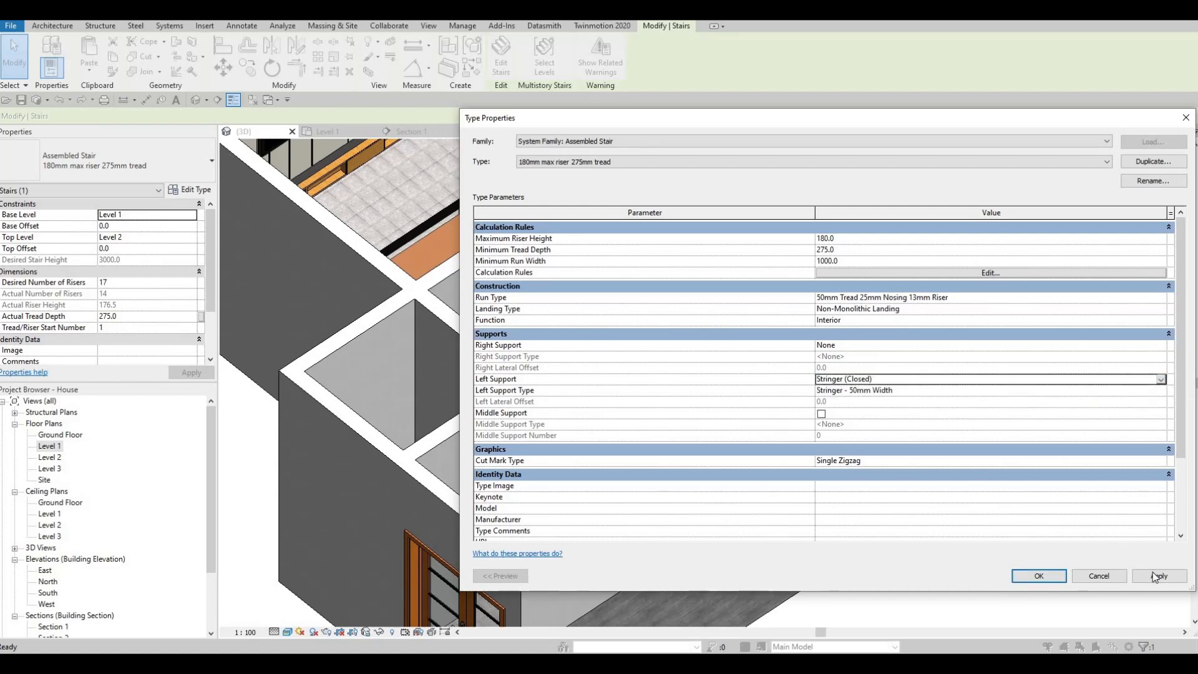
{"action": "left_click", "coordinate": [1029, 575]}
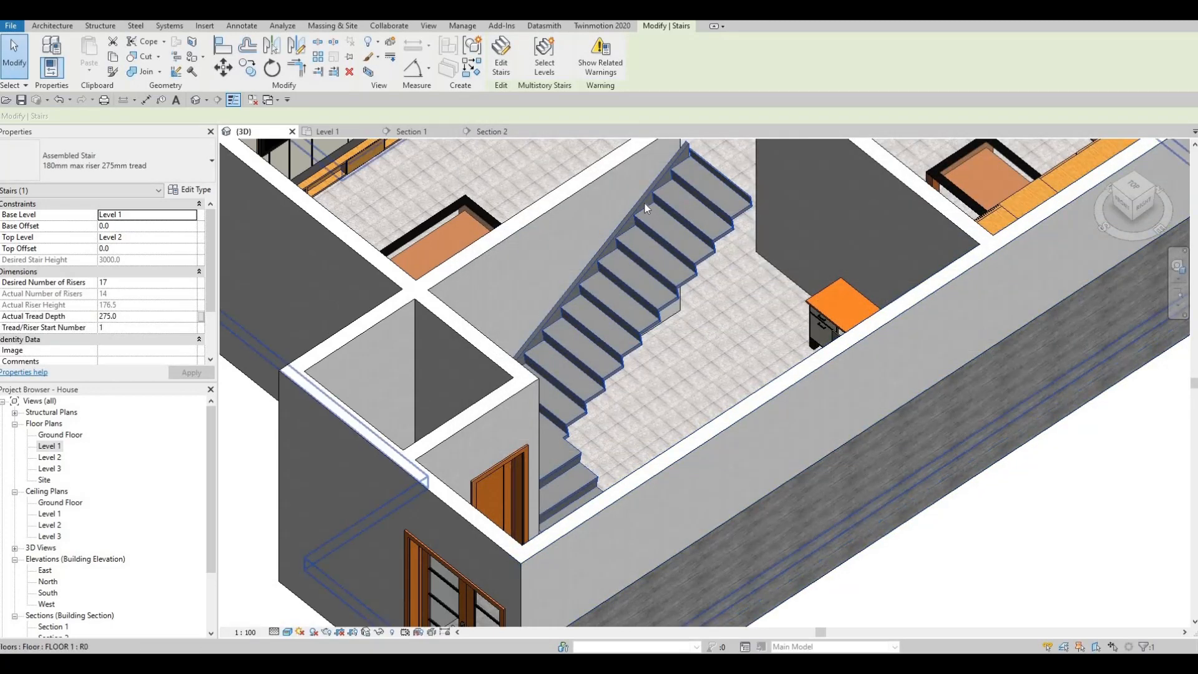
Set the stair type's right support to Carriage (Open) and left support to None, and apply the change.
{"action": "key", "text": "Escape"}
{"action": "left_click", "coordinate": [644, 206]}
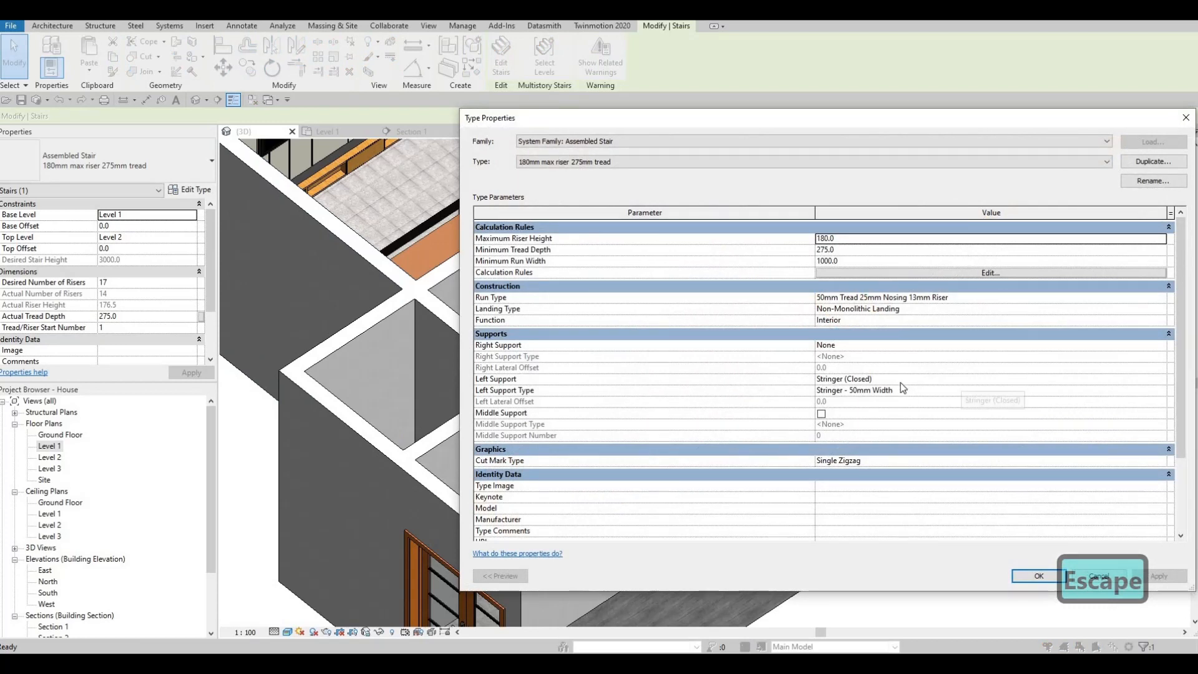
{"action": "left_click", "coordinate": [1146, 347]}
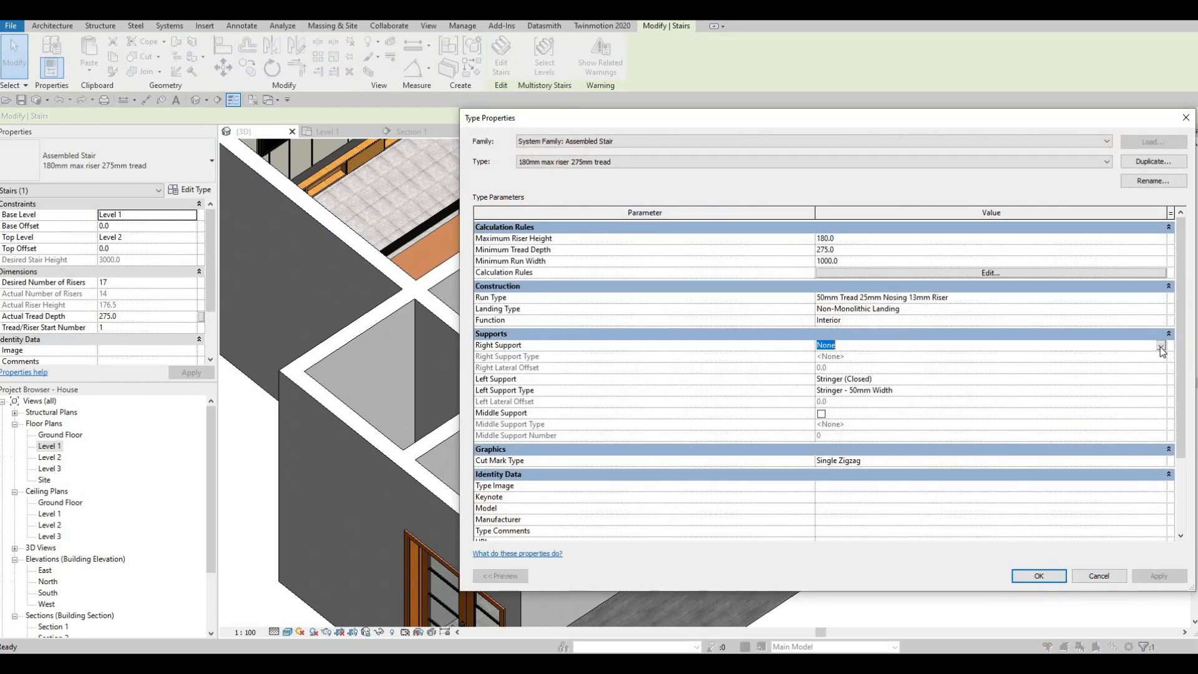
{"action": "left_click", "coordinate": [882, 365]}
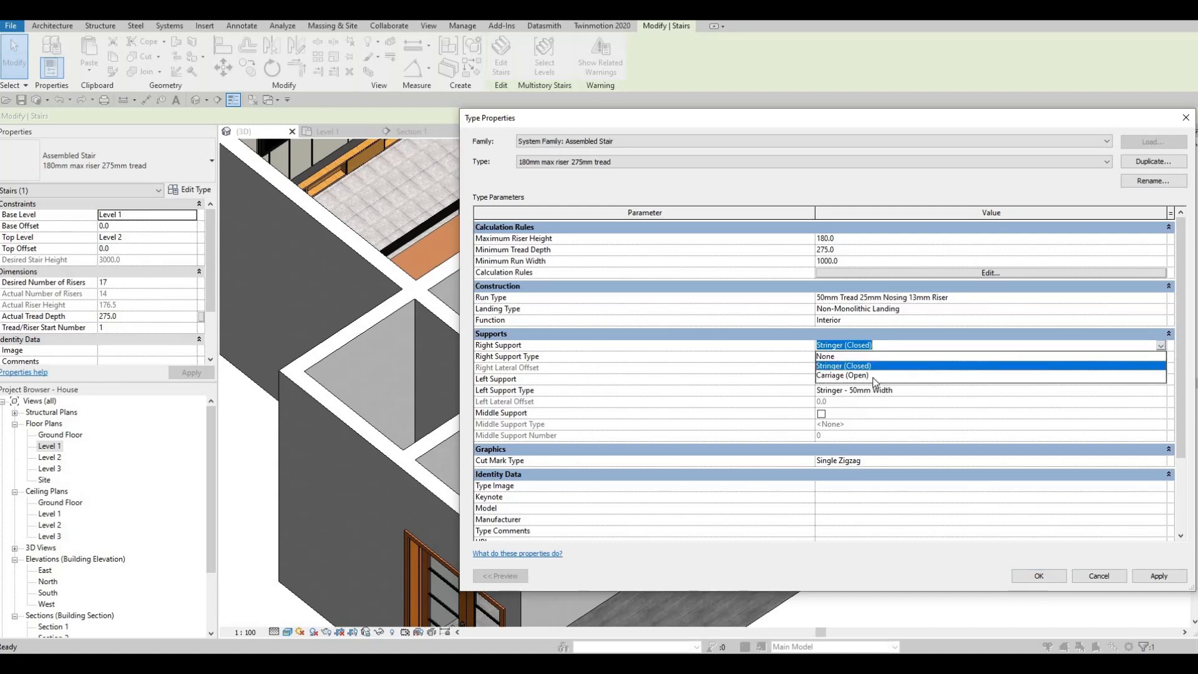
{"action": "left_click", "coordinate": [903, 385]}
{"action": "left_click", "coordinate": [1160, 382]}
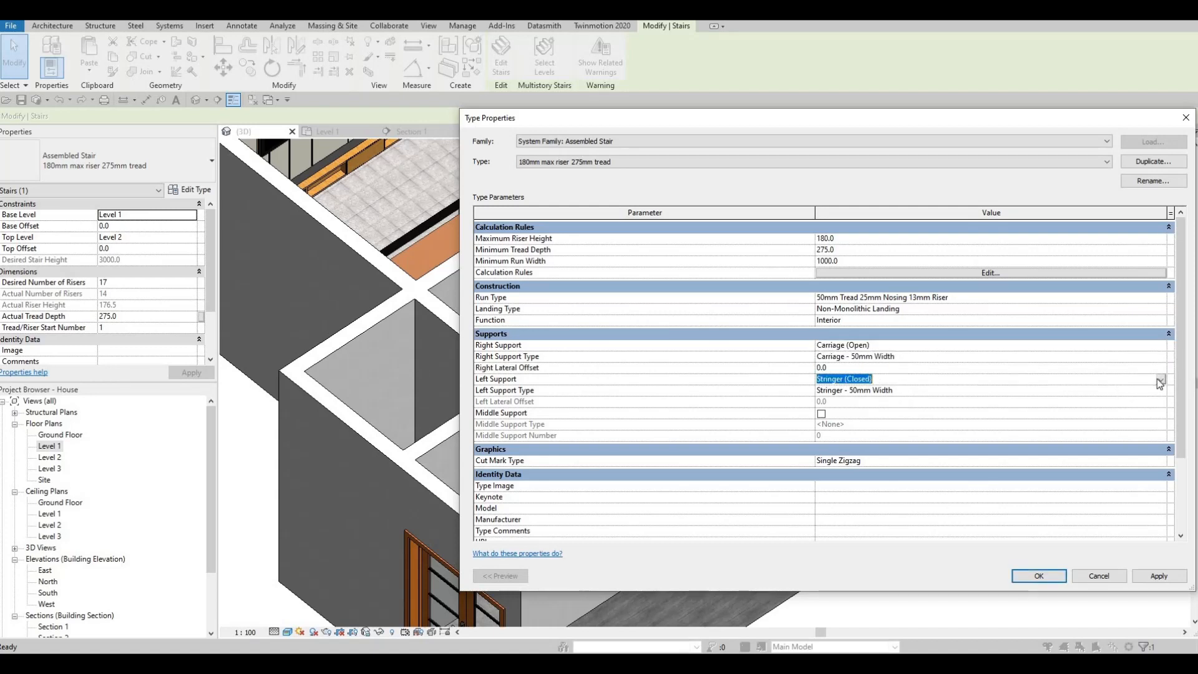
{"action": "left_click", "coordinate": [1160, 380]}
{"action": "left_click", "coordinate": [1110, 391]}
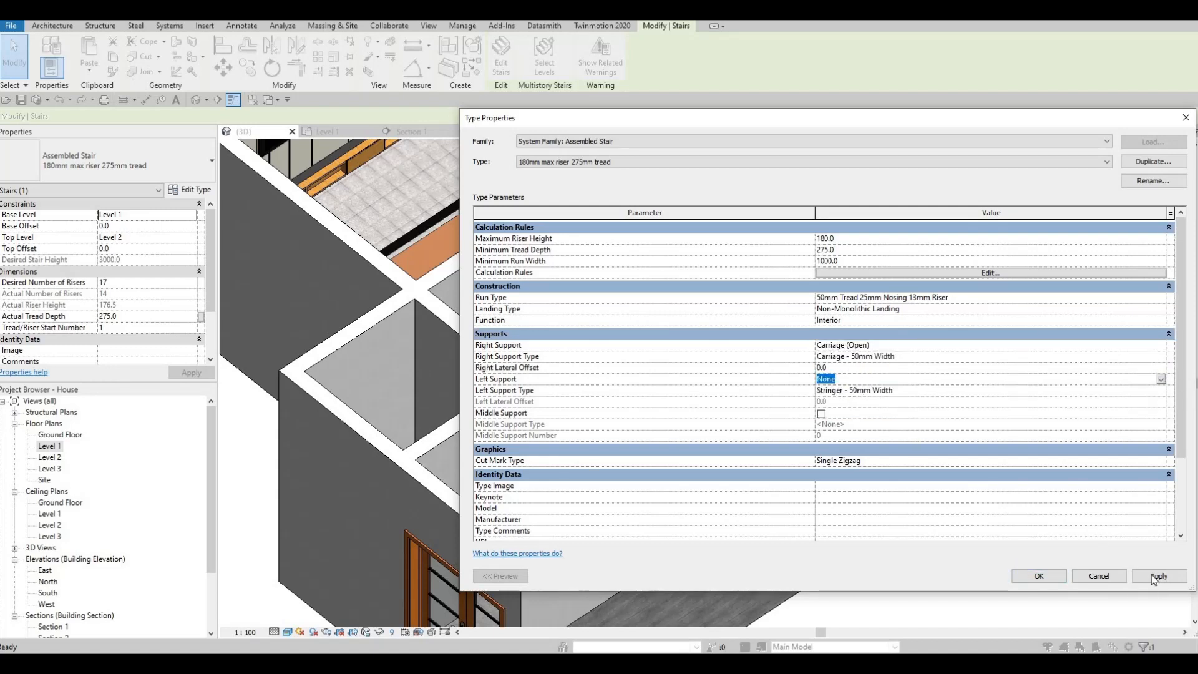
{"action": "left_click", "coordinate": [1159, 577]}
{"action": "left_click", "coordinate": [1025, 576]}
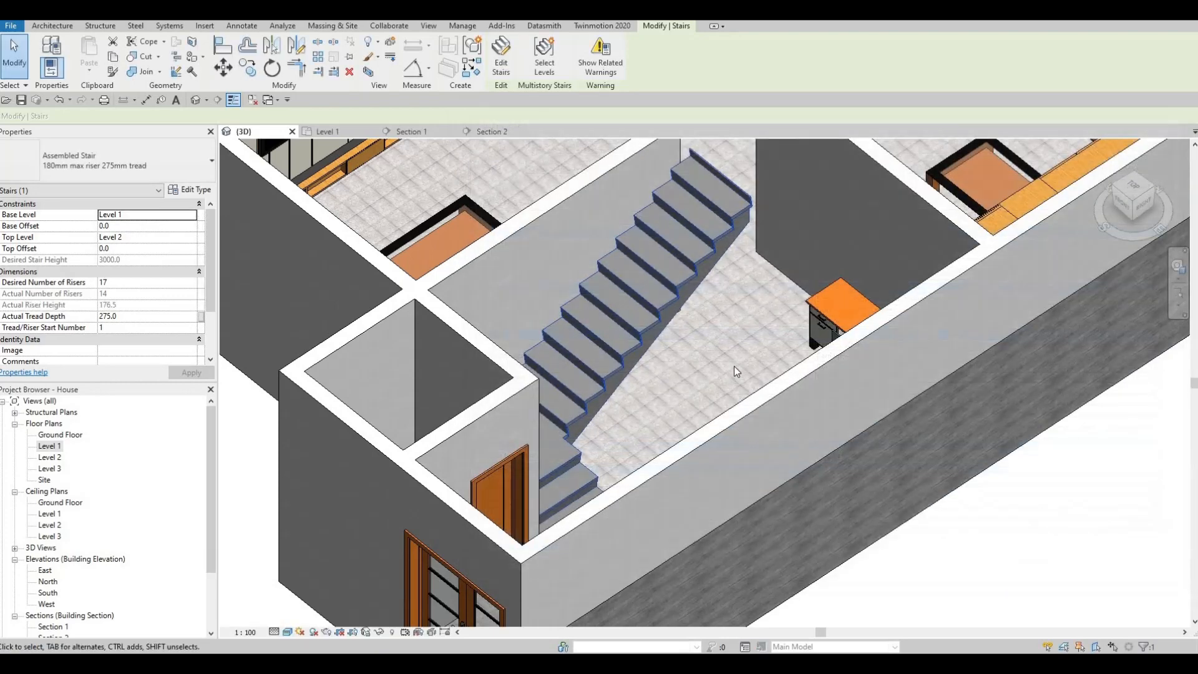
Set the stair type's right support to Stringer (Closed).
{"action": "middle_click_drag", "start_coordinate": [750, 379], "coordinate": [730, 353], "text": "shift"}
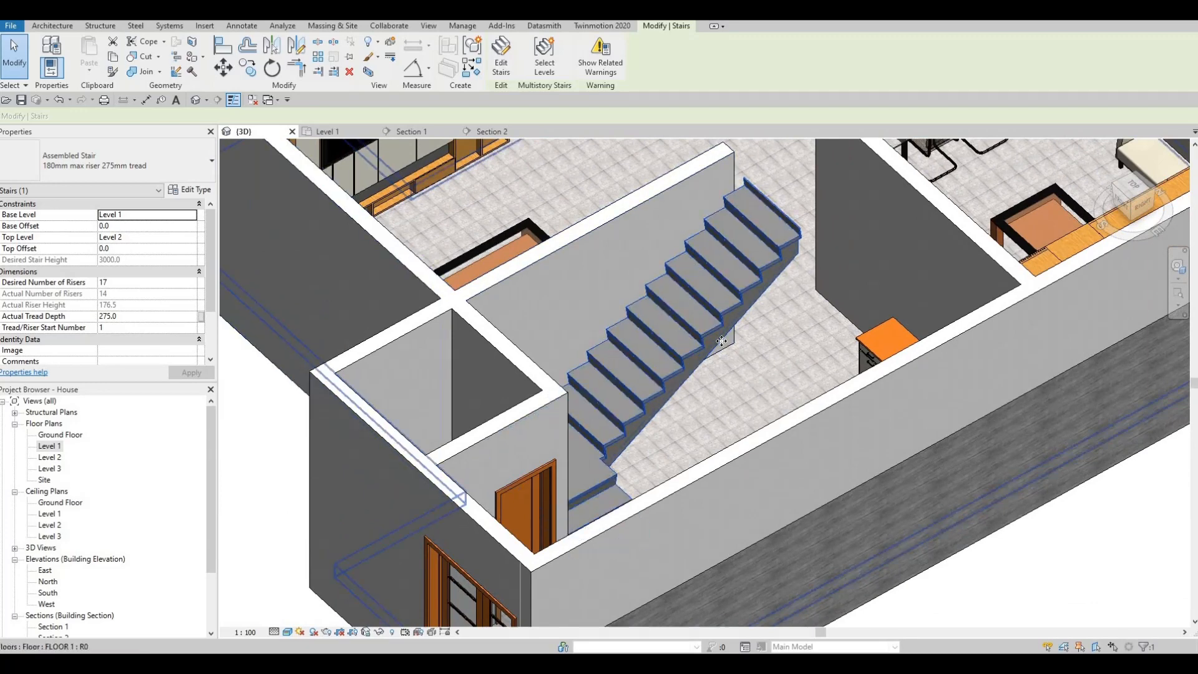
{"action": "left_click", "coordinate": [192, 190]}
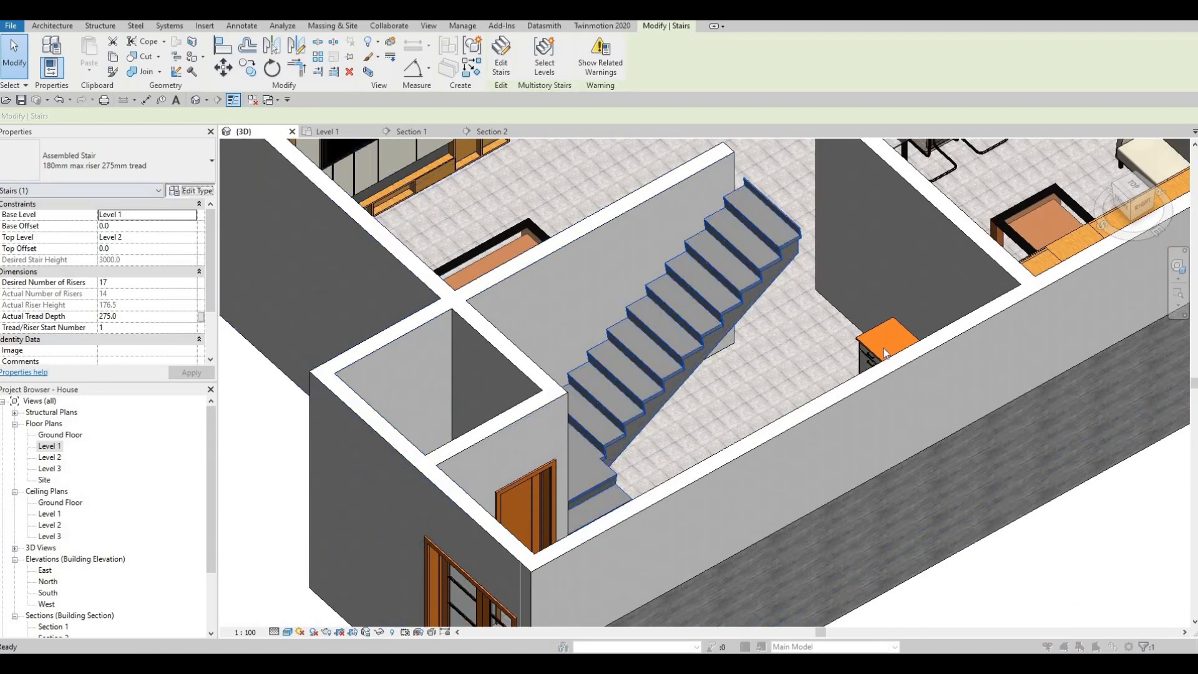
{"action": "left_click", "coordinate": [1163, 346]}
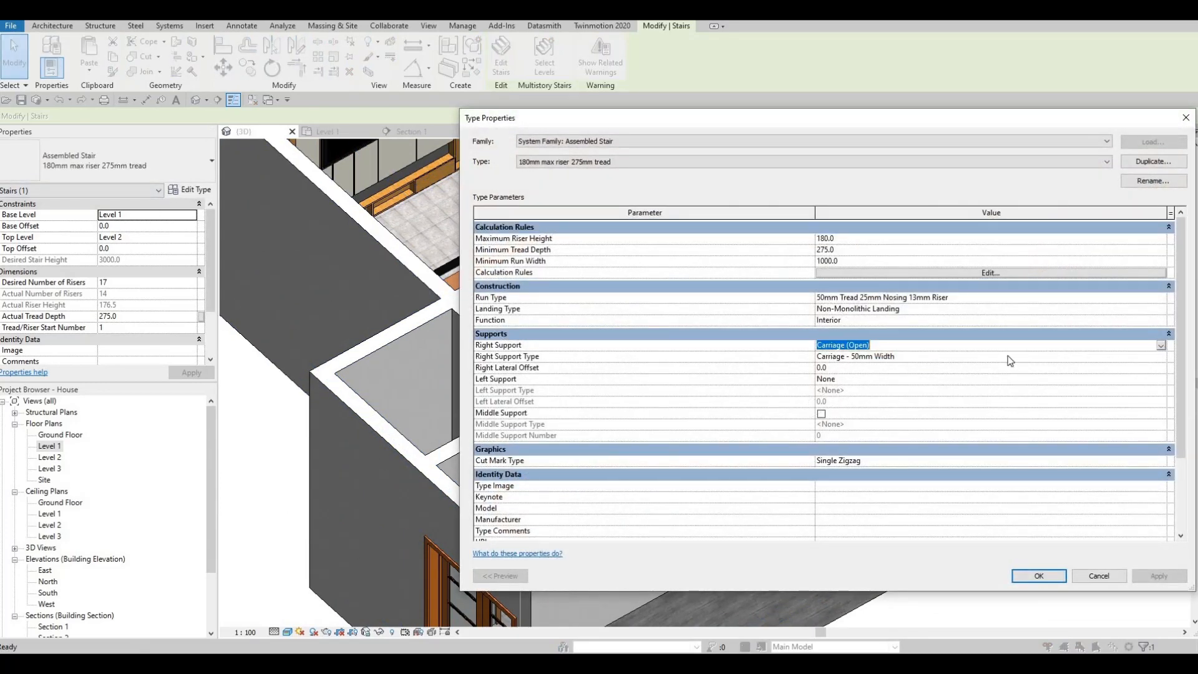
{"action": "left_click", "coordinate": [911, 365]}
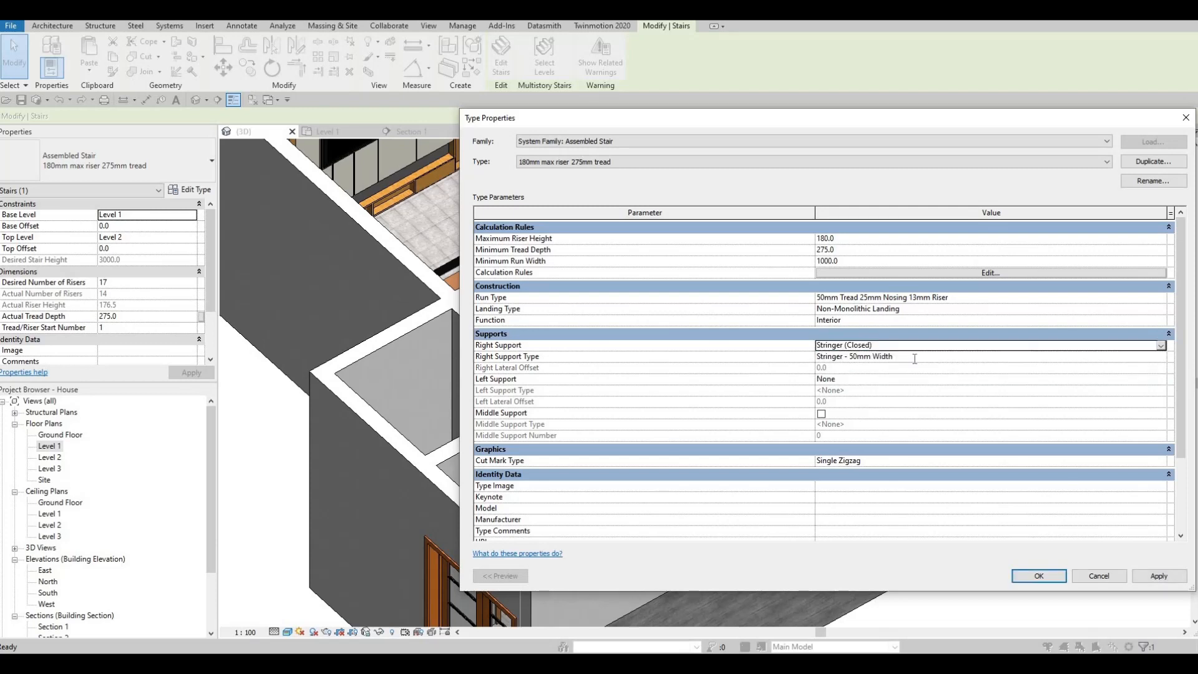
Give the right support type Stringer - 50mm Width a width of 30 and a total depth of 900, and apply it to the stair.
{"action": "left_click", "coordinate": [1155, 356]}
{"action": "left_click", "coordinate": [1161, 356]}
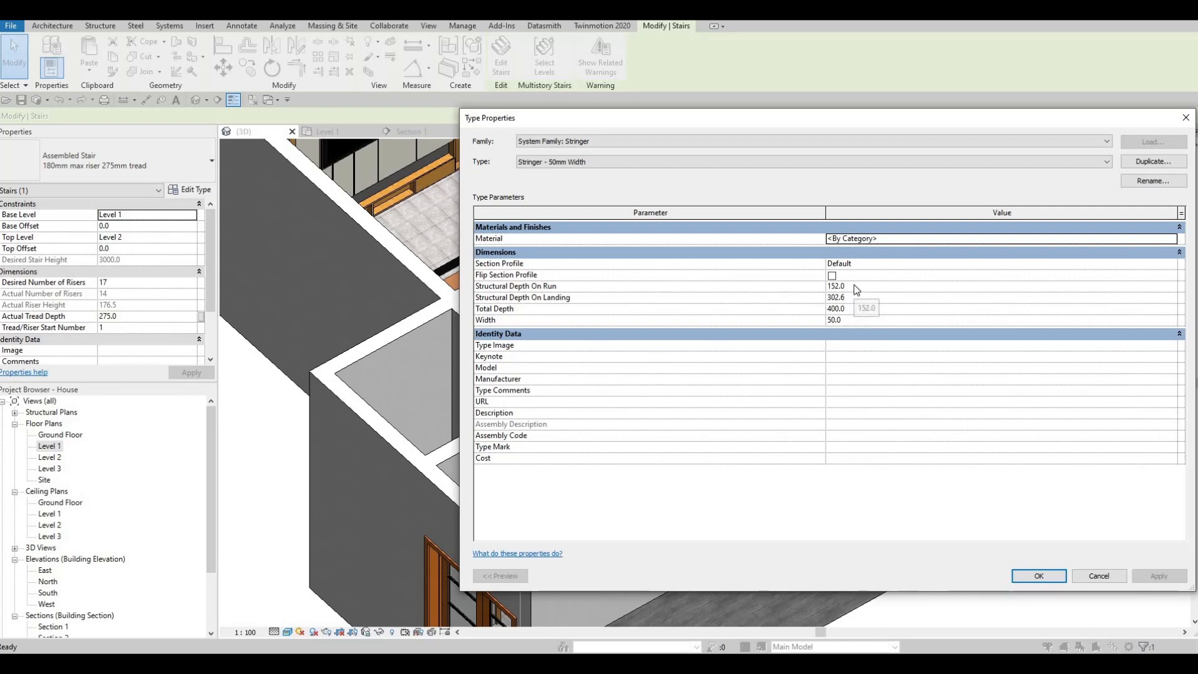
{"action": "left_click", "coordinate": [860, 322]}
{"action": "type", "text": "30"}
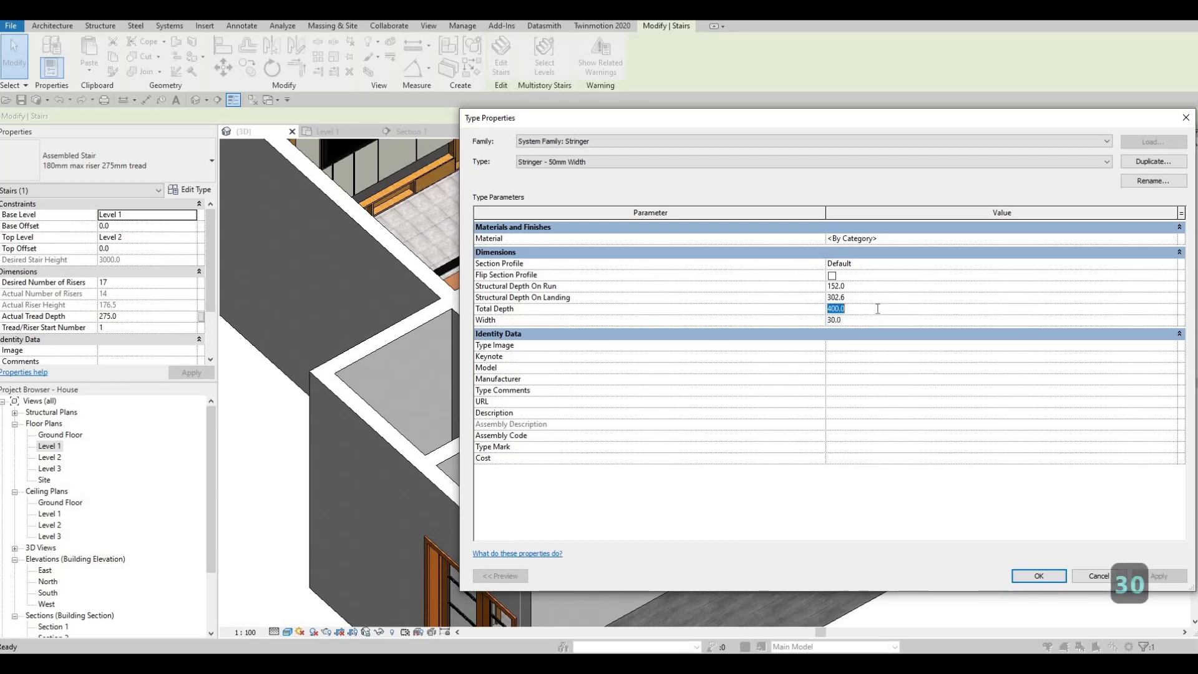
{"action": "type", "text": "900"}
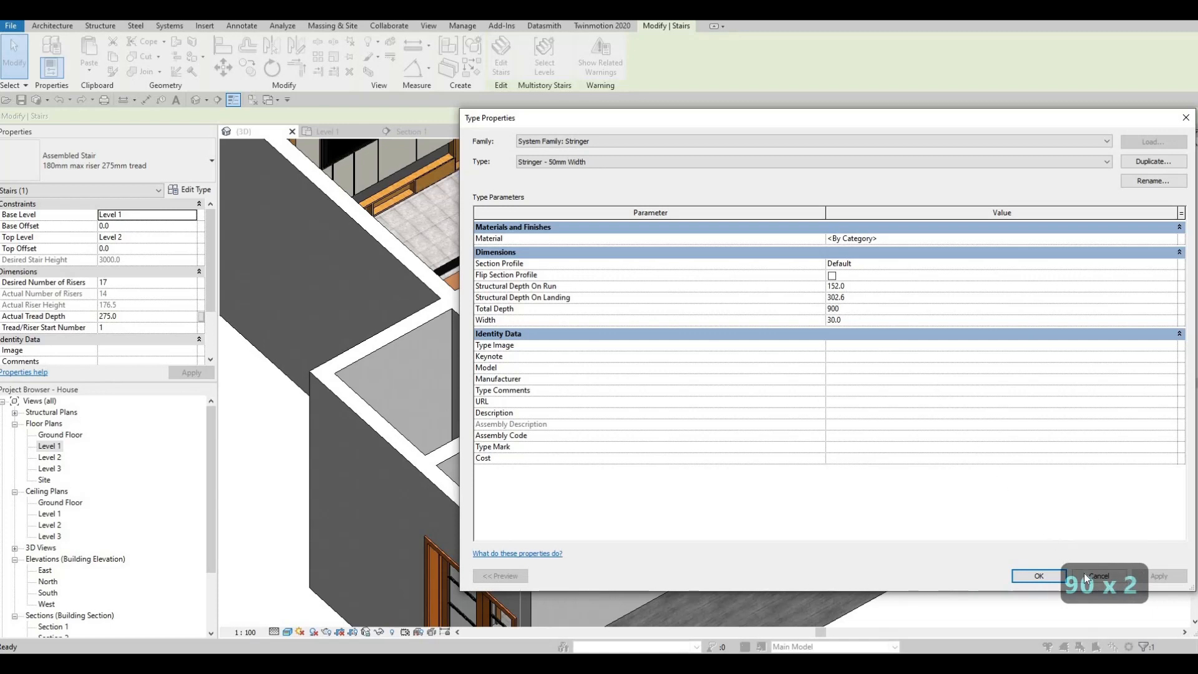
{"action": "left_click", "coordinate": [1026, 576]}
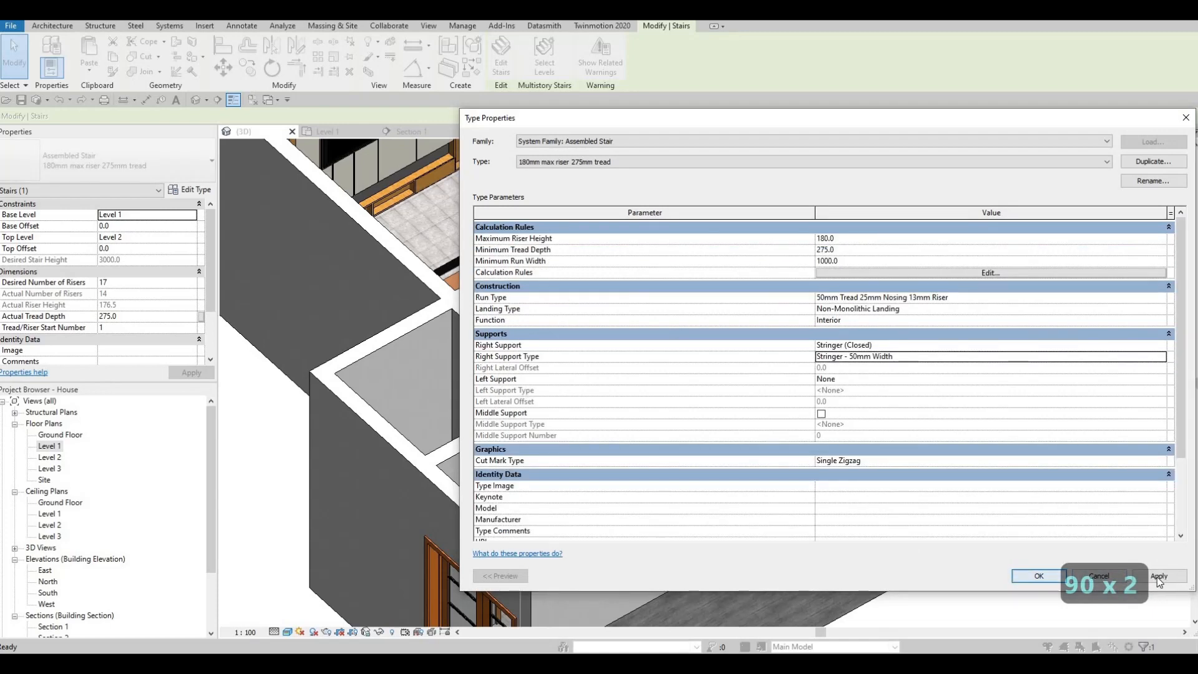
{"action": "left_click", "coordinate": [1039, 576]}
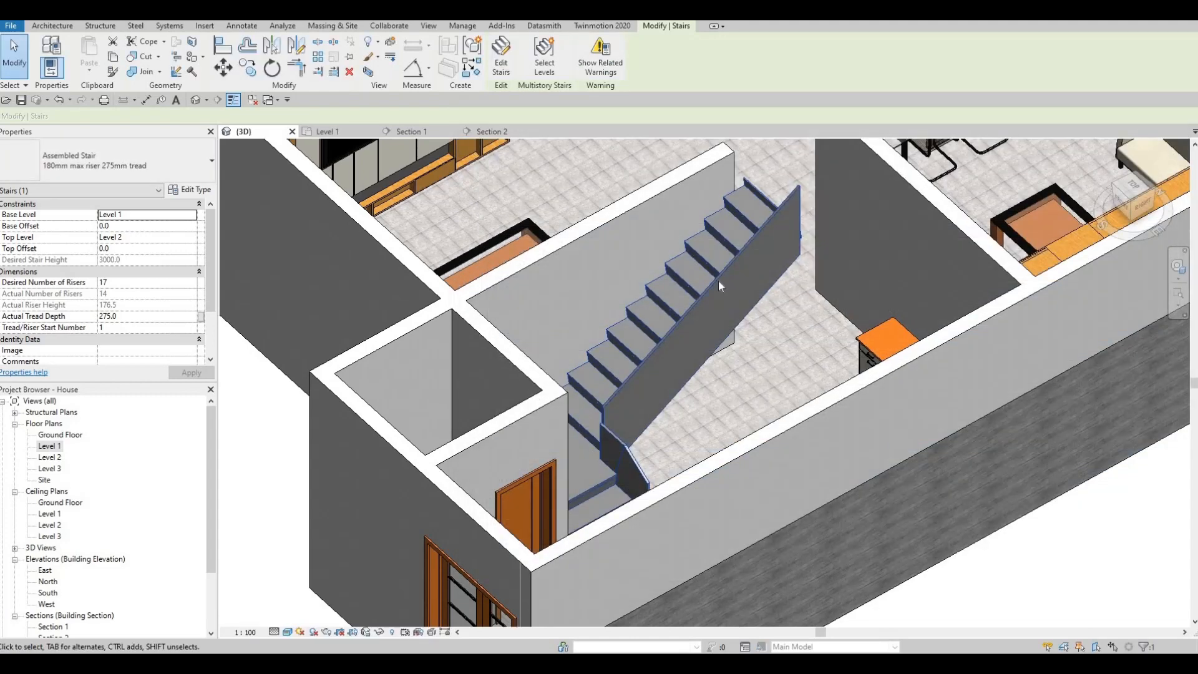
Open the material selection of the stair's right stringer type and search the materials for GLASS.
{"action": "key", "text": "Escape"}
{"action": "key", "text": "Escape"}
{"action": "left_click", "coordinate": [680, 293]}
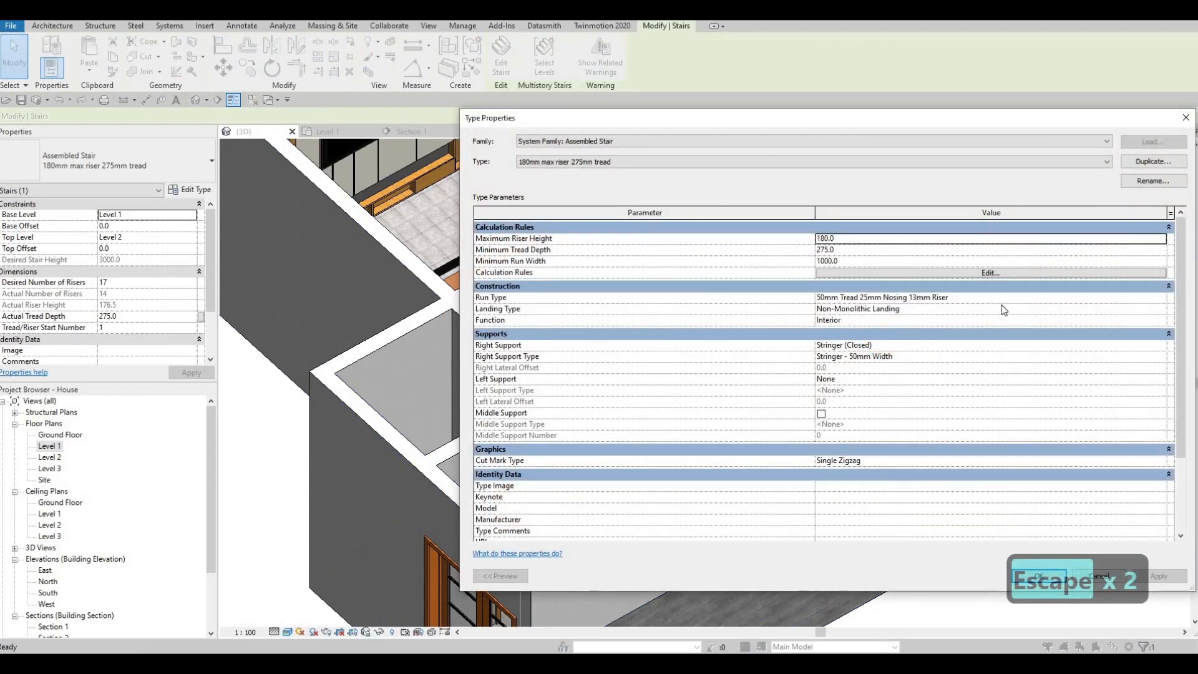
{"action": "left_click", "coordinate": [1164, 357]}
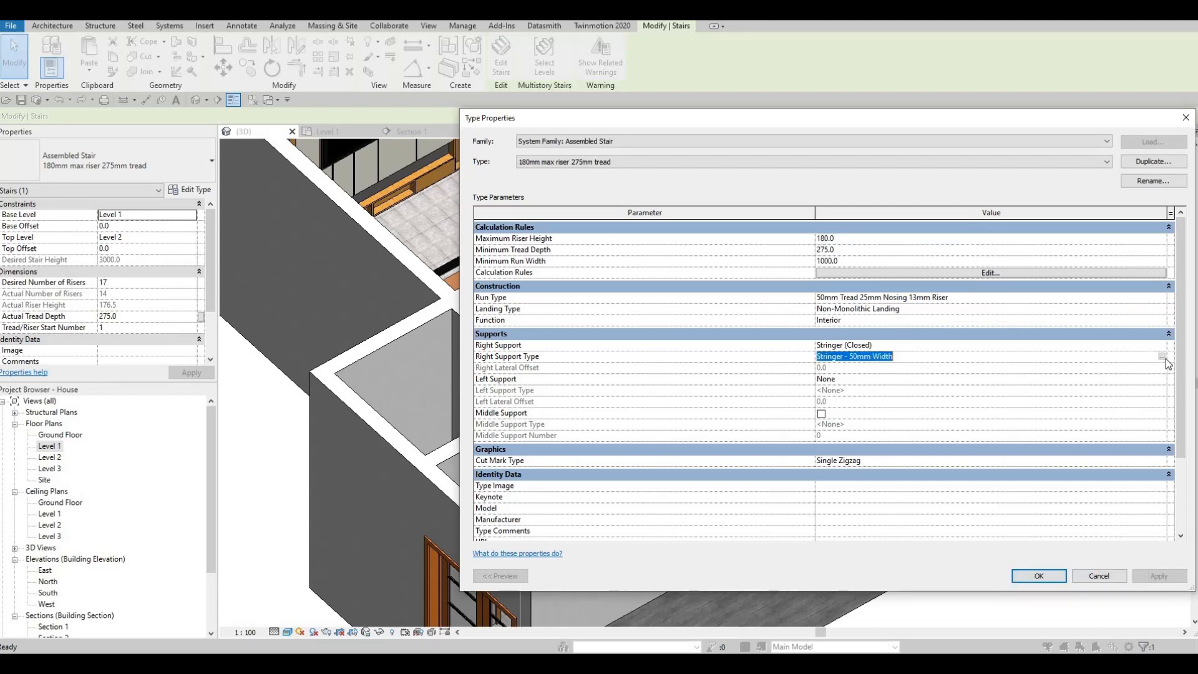
{"action": "left_click", "coordinate": [1086, 243]}
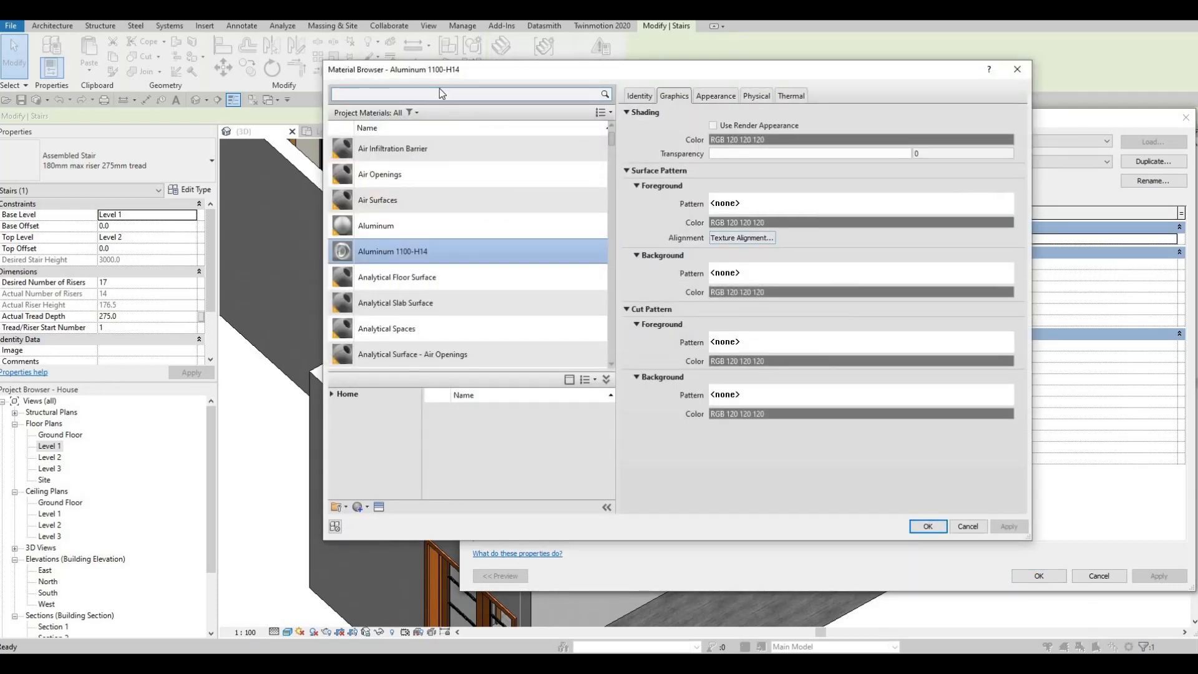
{"action": "left_click", "coordinate": [437, 91]}
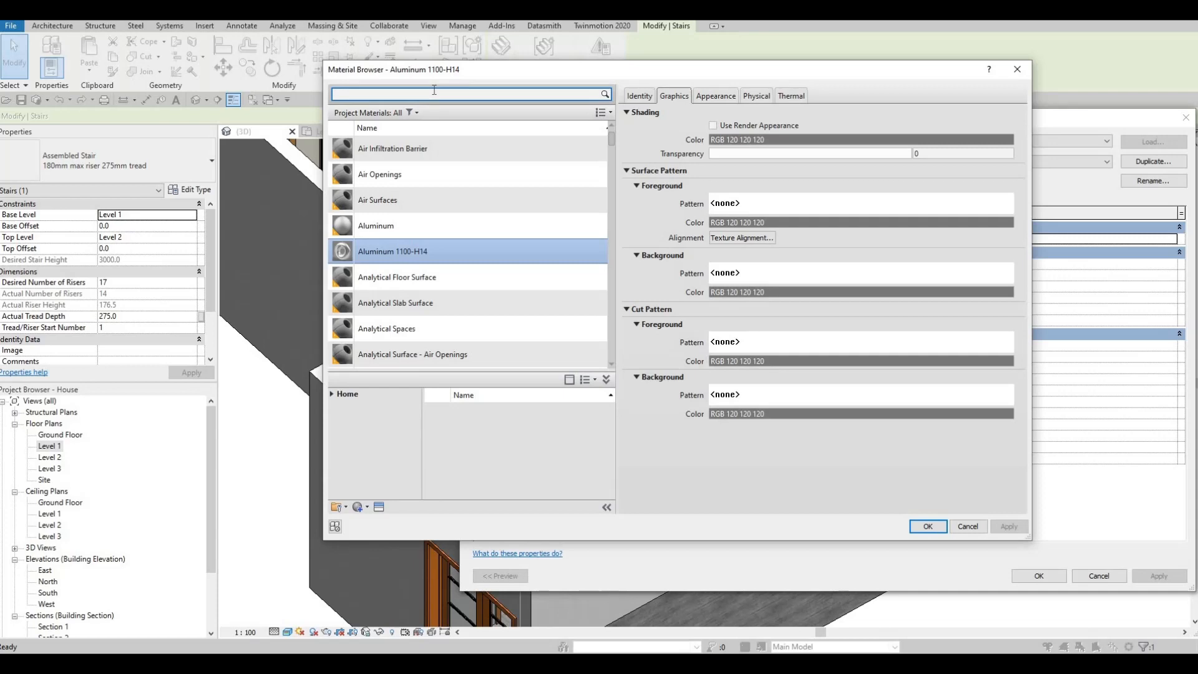
{"action": "type", "text": "GLASS"}
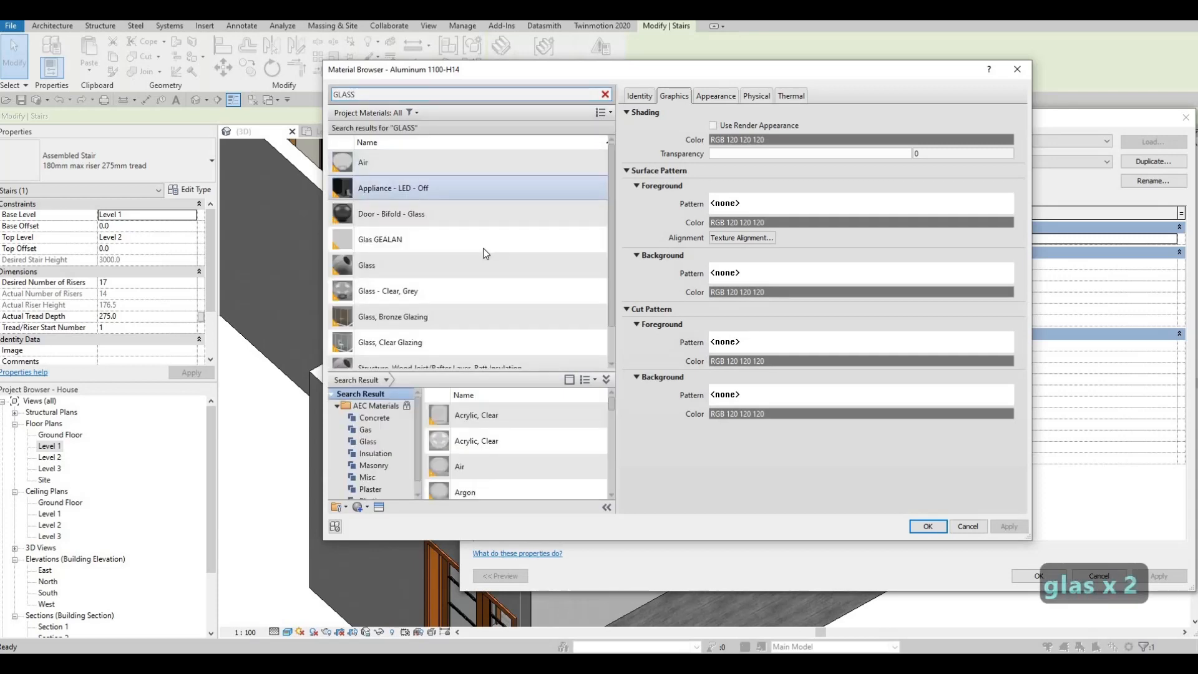
{"action": "scroll", "coordinate": [542, 441], "scroll_direction": "down", "scroll_amount": 2}
{"action": "scroll", "coordinate": [565, 440], "scroll_direction": "down", "scroll_amount": 5}
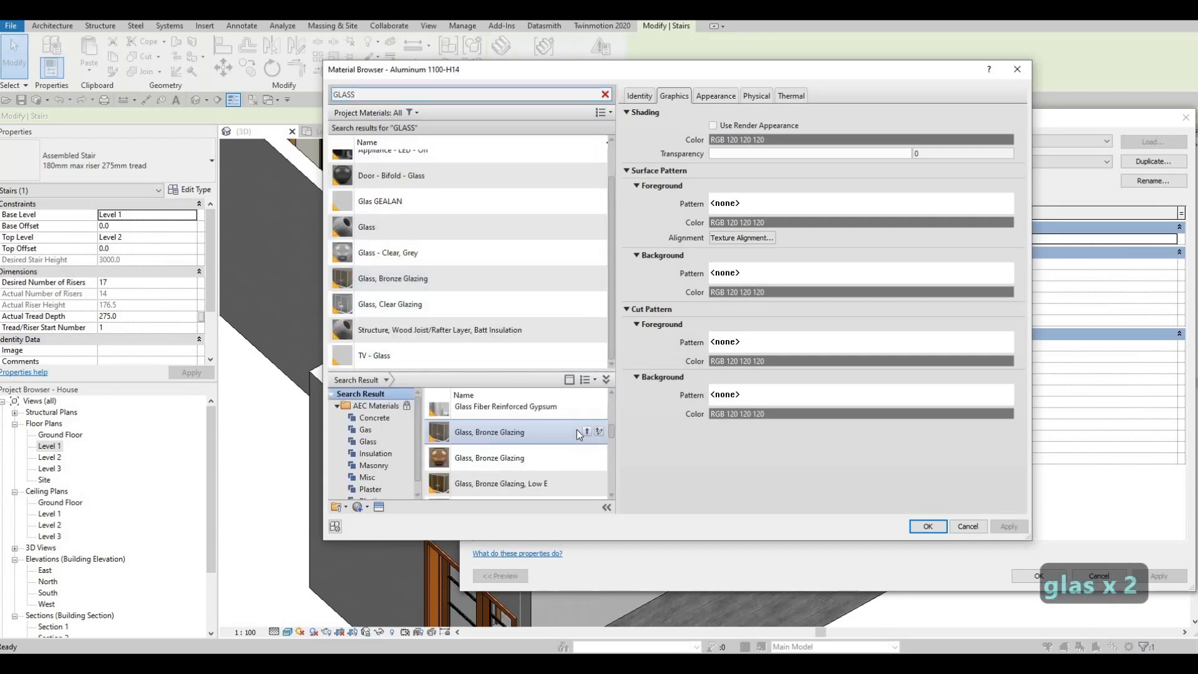
Add Glass, Cast, Clear from the material library, assign it to the right stringer type, and apply the change to the stair.
{"action": "left_click", "coordinate": [586, 431]}
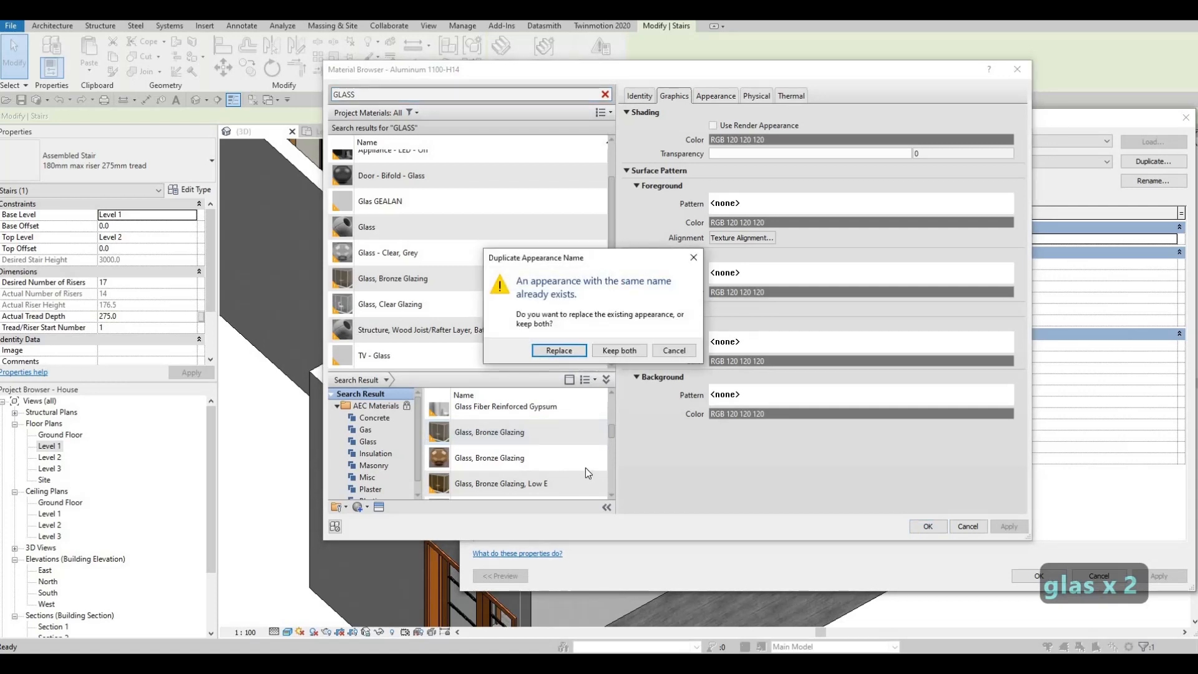
{"action": "key", "text": "Escape"}
{"action": "scroll", "coordinate": [566, 450], "scroll_direction": "down", "scroll_amount": 5}
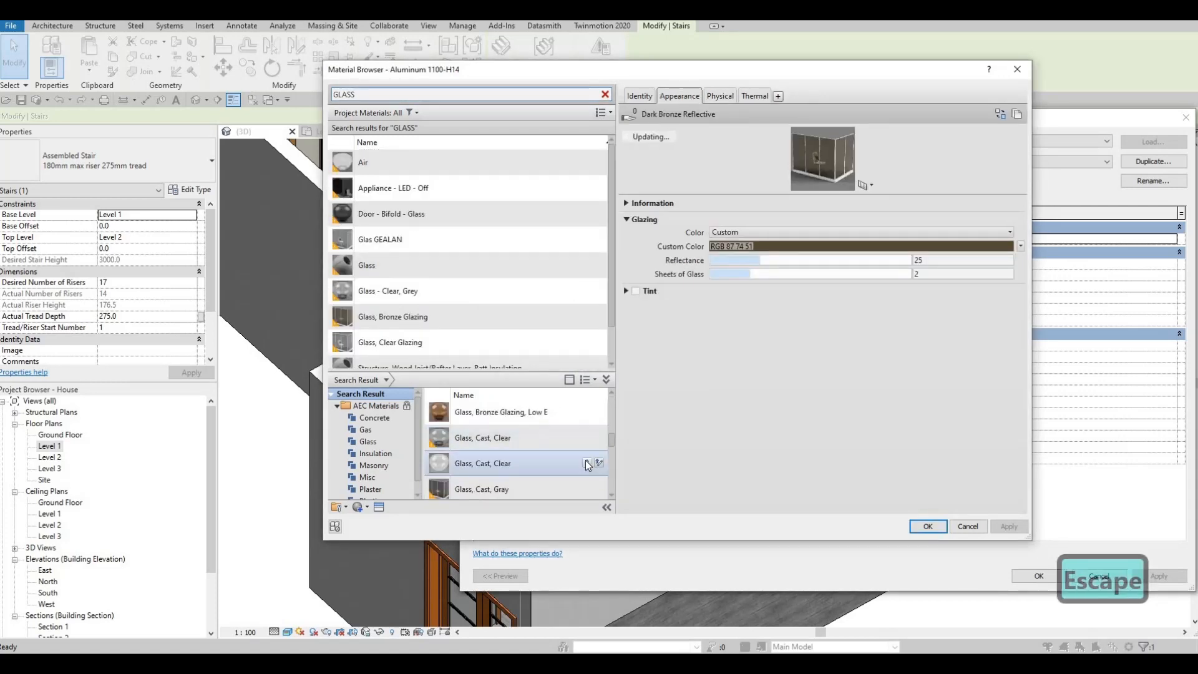
{"action": "left_click", "coordinate": [587, 463]}
{"action": "left_click", "coordinate": [926, 527]}
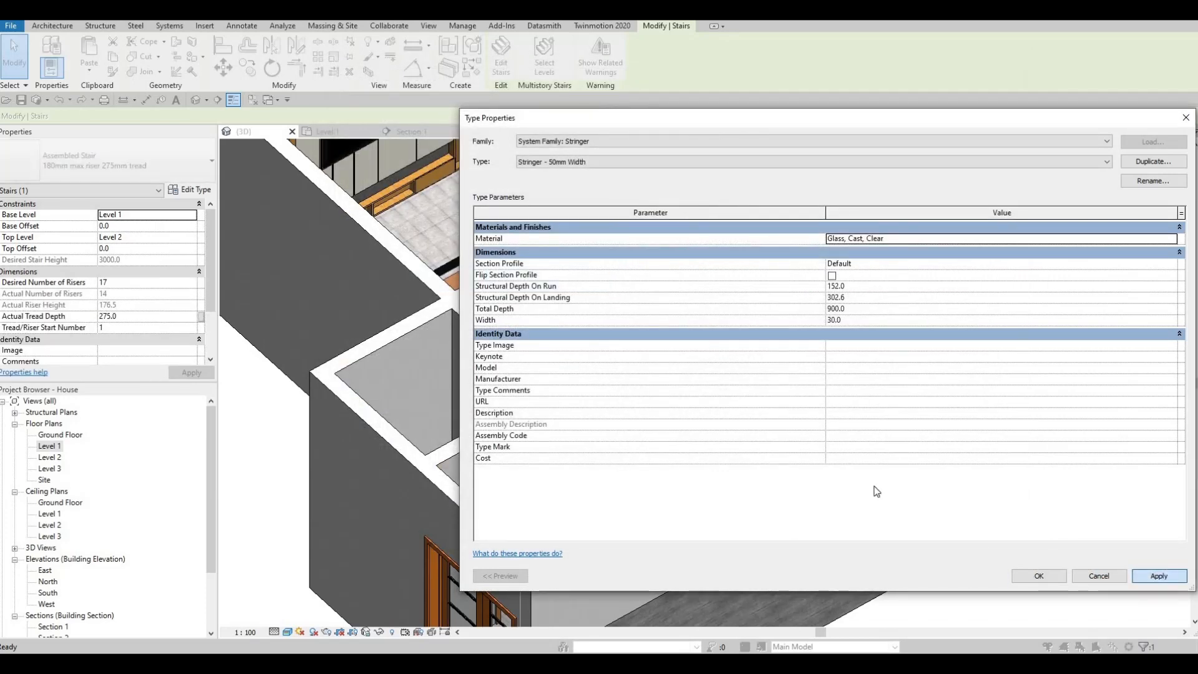
{"action": "left_click", "coordinate": [1039, 575]}
{"action": "left_click", "coordinate": [1159, 575]}
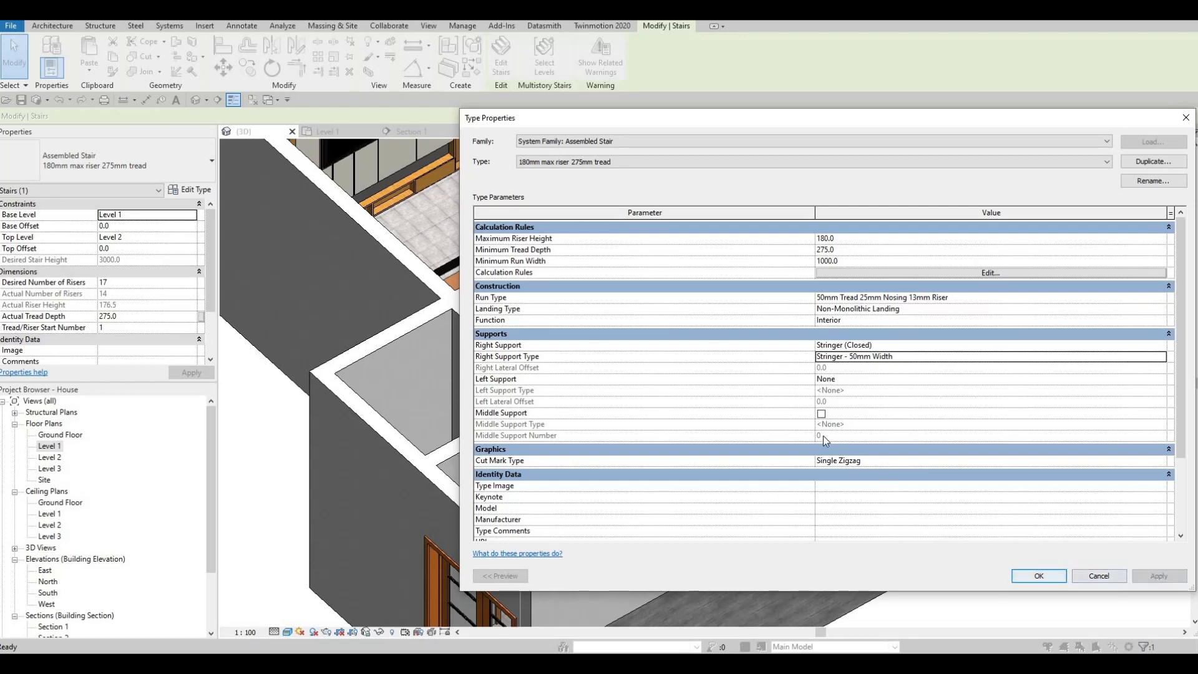
{"action": "key", "text": "Escape"}
{"action": "key", "text": "Escape"}
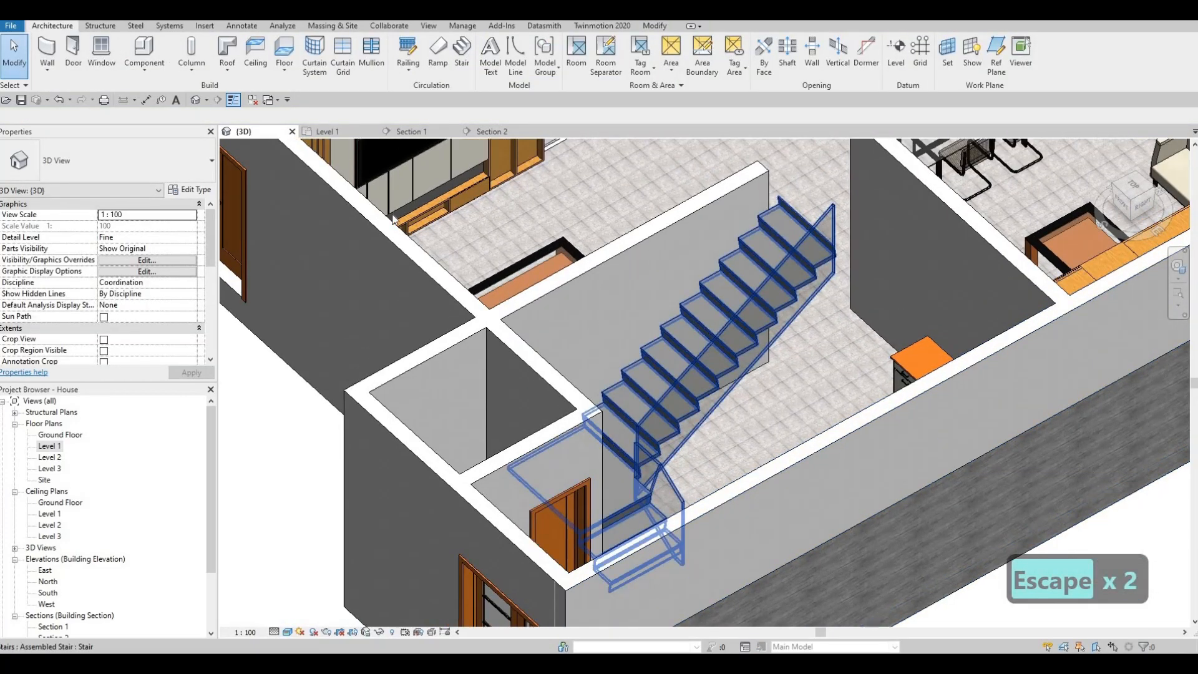
Enable the middle support in the stair's type properties.
{"action": "left_click", "coordinate": [748, 275]}
{"action": "left_click", "coordinate": [198, 190]}
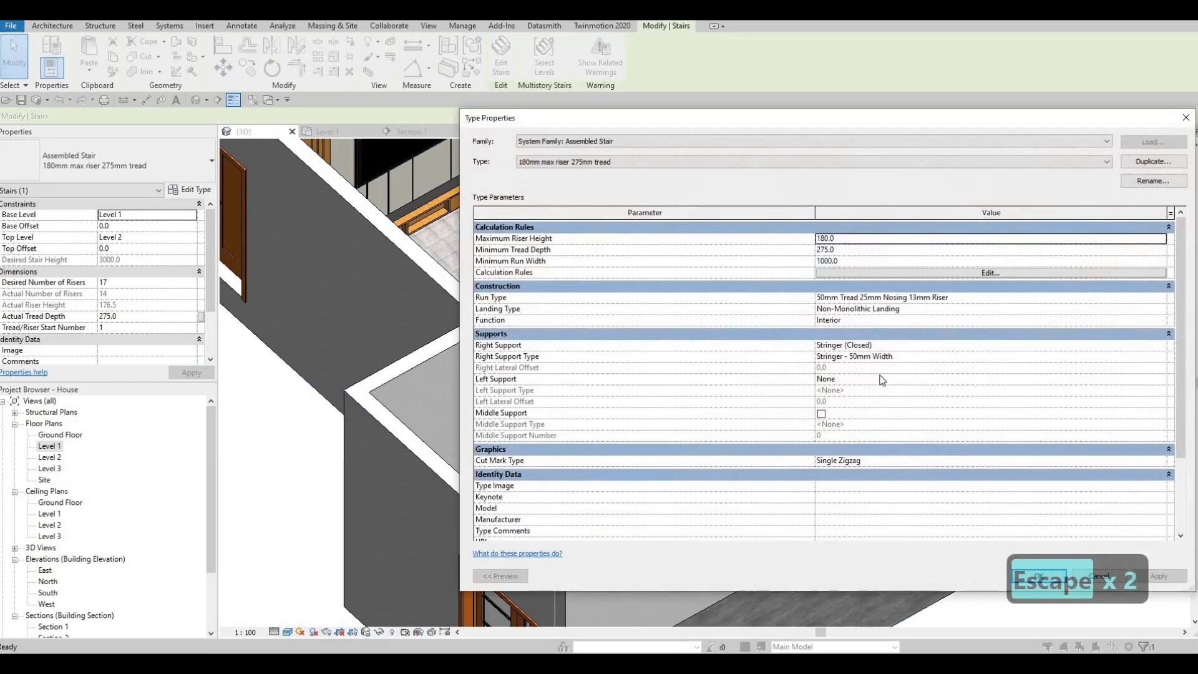
{"action": "left_click", "coordinate": [821, 414]}
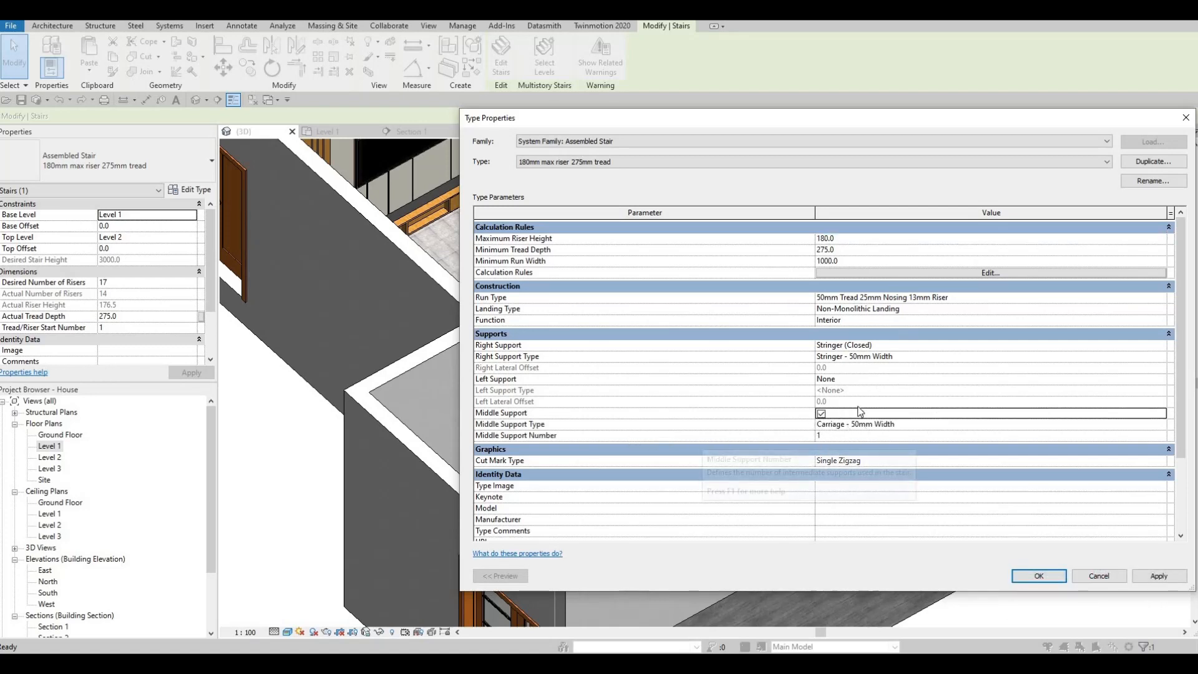
Assign the AEC library metal Aluminum 1100-O as the material of the middle support type Carriage - 50mm Width.
{"action": "left_click", "coordinate": [1091, 425]}
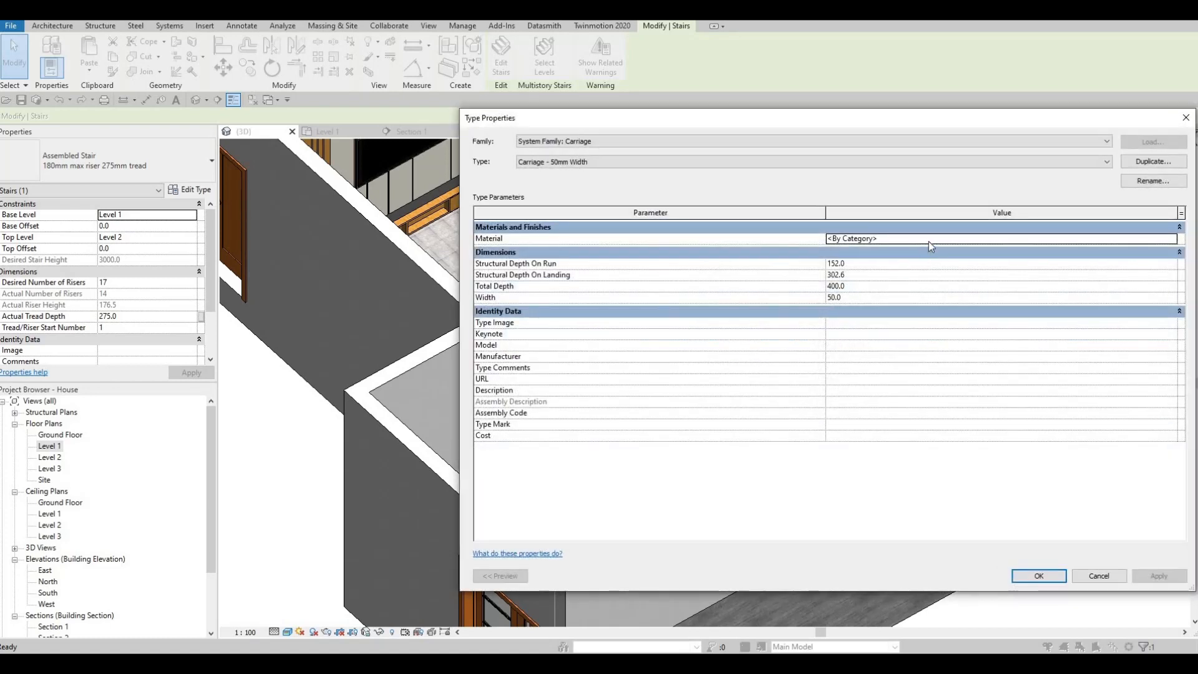
{"action": "left_click", "coordinate": [939, 240]}
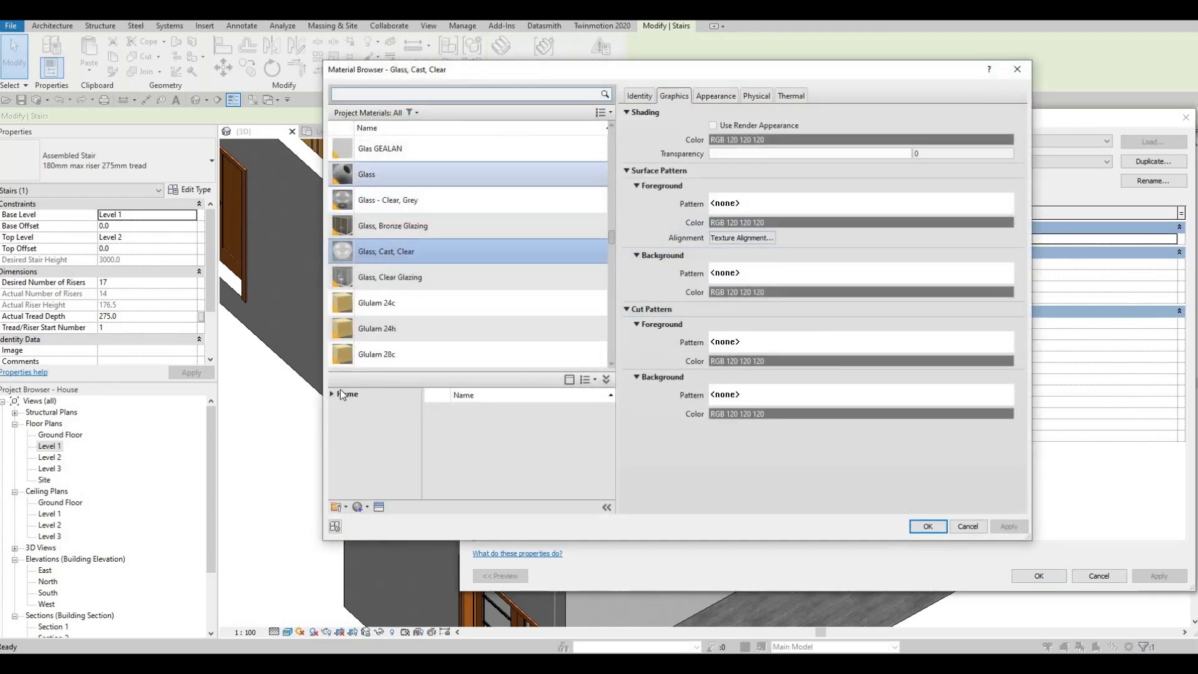
{"action": "left_click", "coordinate": [332, 393]}
{"action": "left_click", "coordinate": [332, 419]}
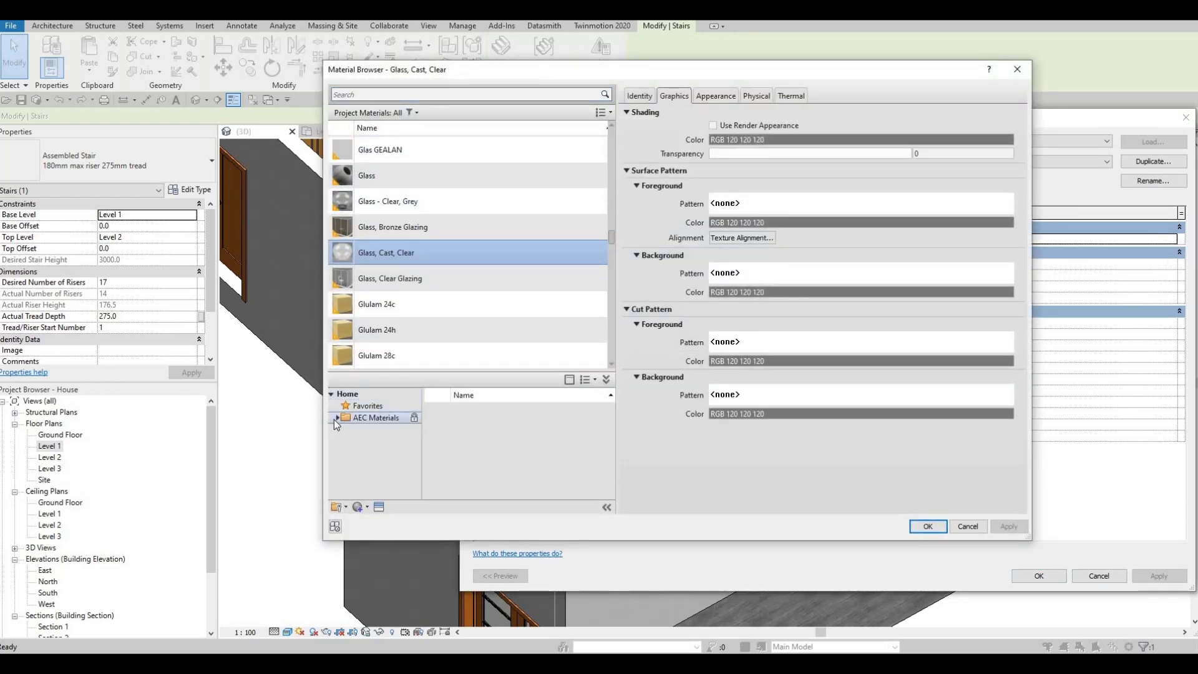
{"action": "left_click", "coordinate": [339, 419]}
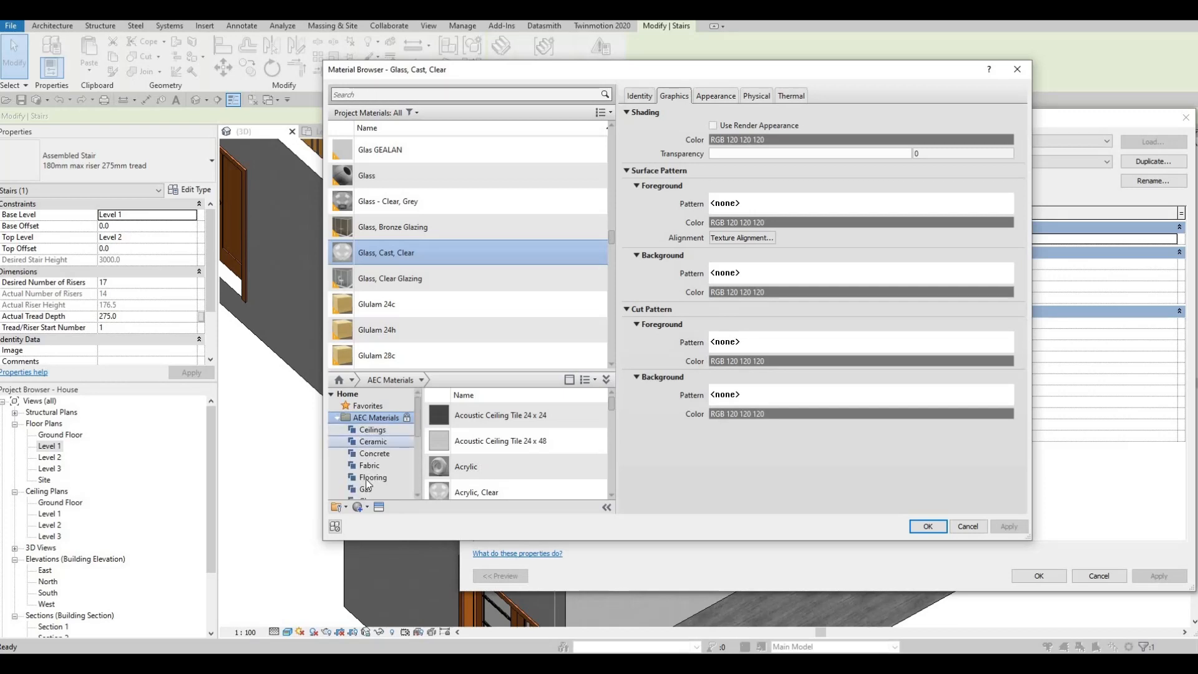
{"action": "scroll", "coordinate": [381, 438], "scroll_direction": "down", "scroll_amount": 3}
{"action": "left_click", "coordinate": [378, 406]}
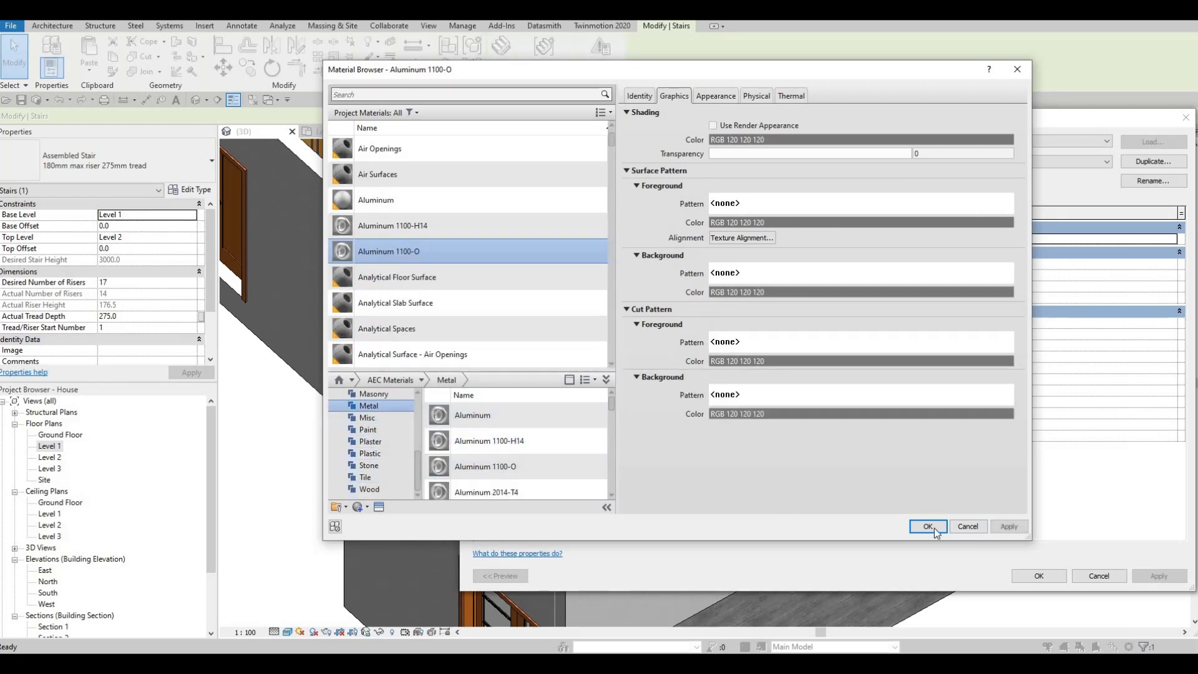
{"action": "left_click", "coordinate": [928, 526]}
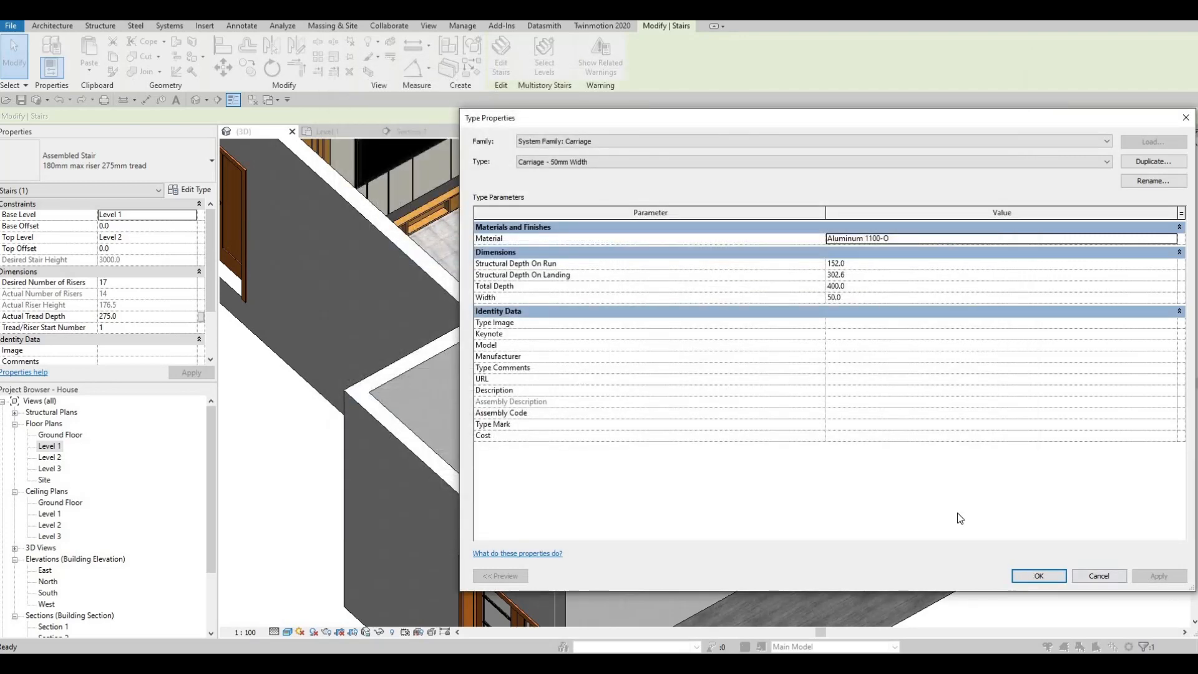
{"action": "left_click", "coordinate": [1040, 576]}
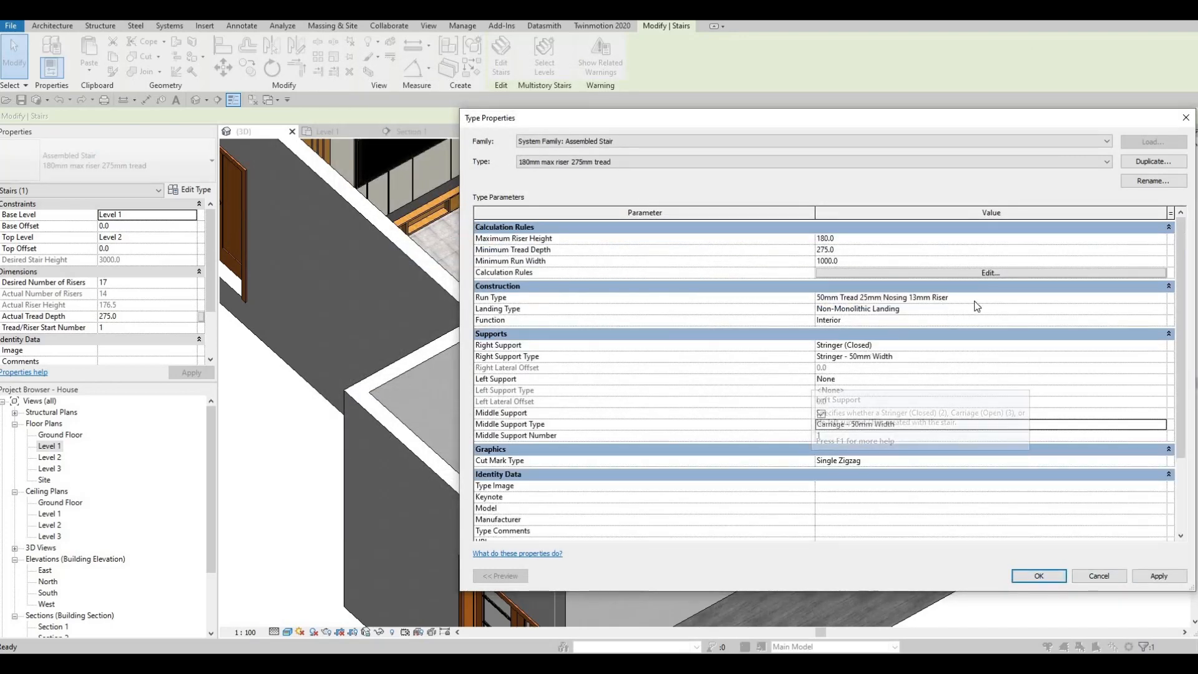
Disable the Riser and Slanted options in the stair's run type 50mm Tread 25mm Nosing 13mm Riser and apply the change.
{"action": "left_click", "coordinate": [1162, 299]}
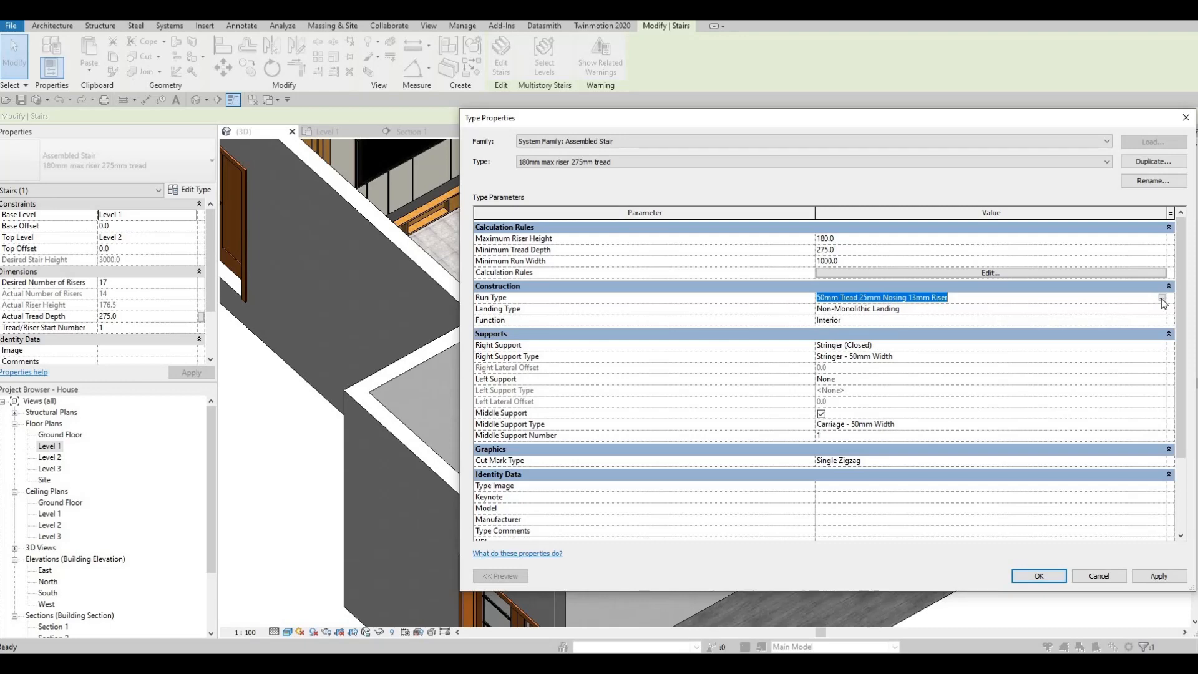
{"action": "left_click", "coordinate": [1162, 299]}
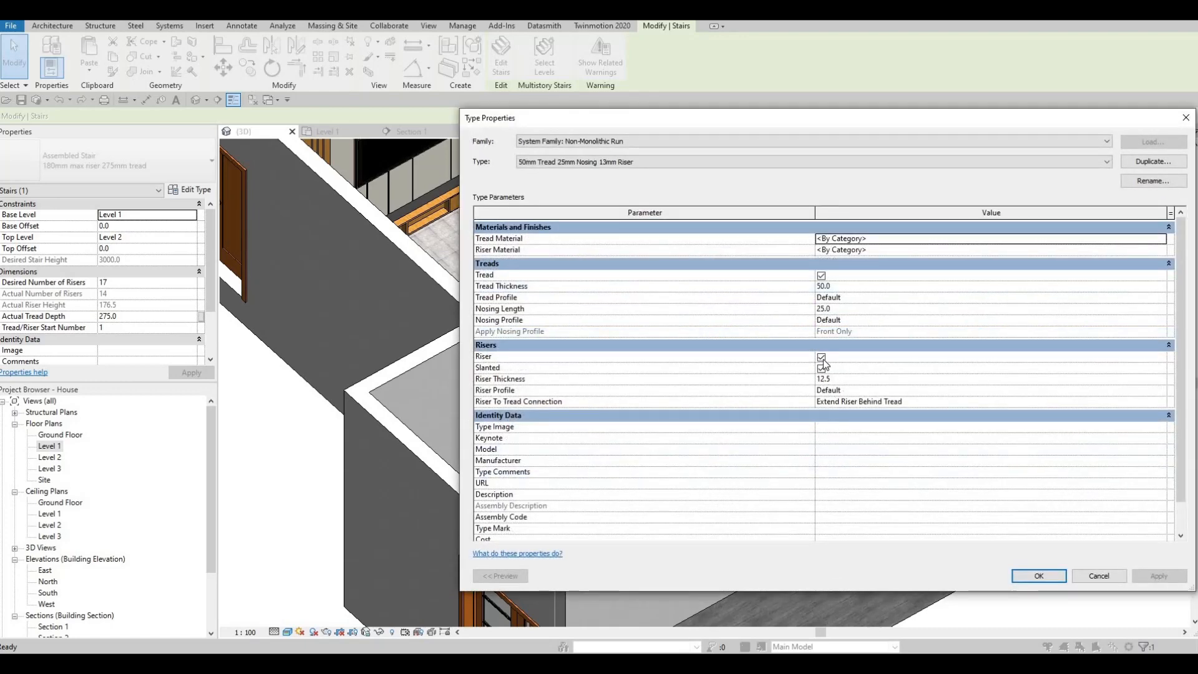
{"action": "left_click", "coordinate": [821, 357]}
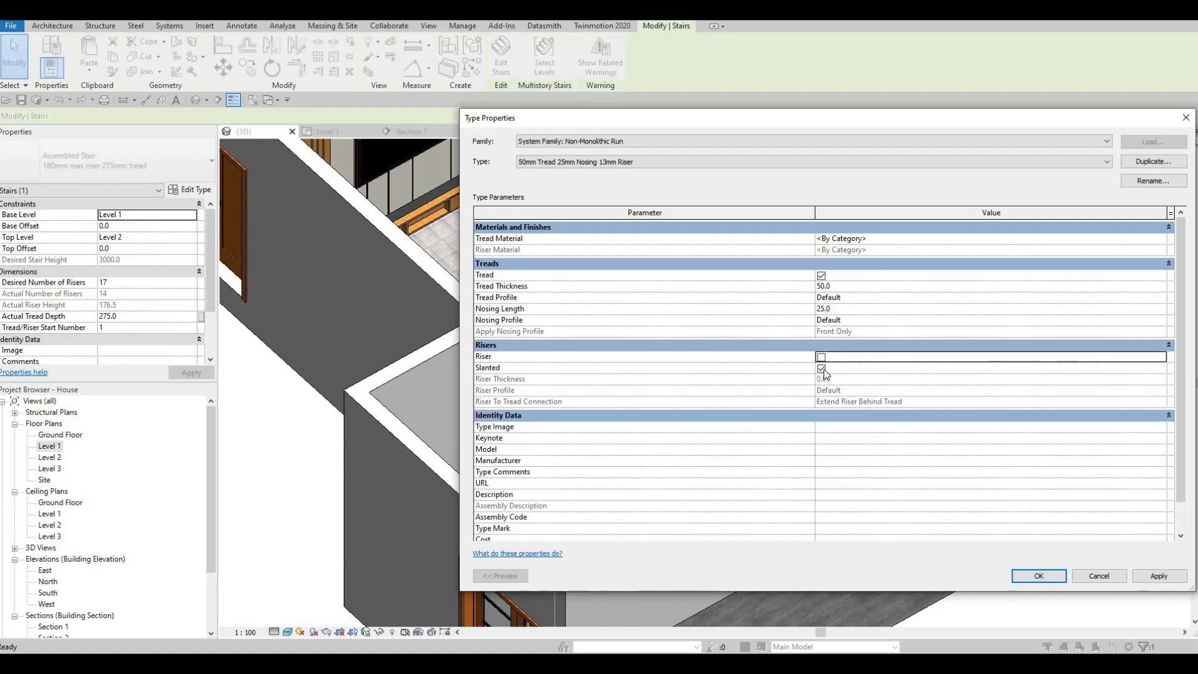
{"action": "left_click", "coordinate": [821, 368]}
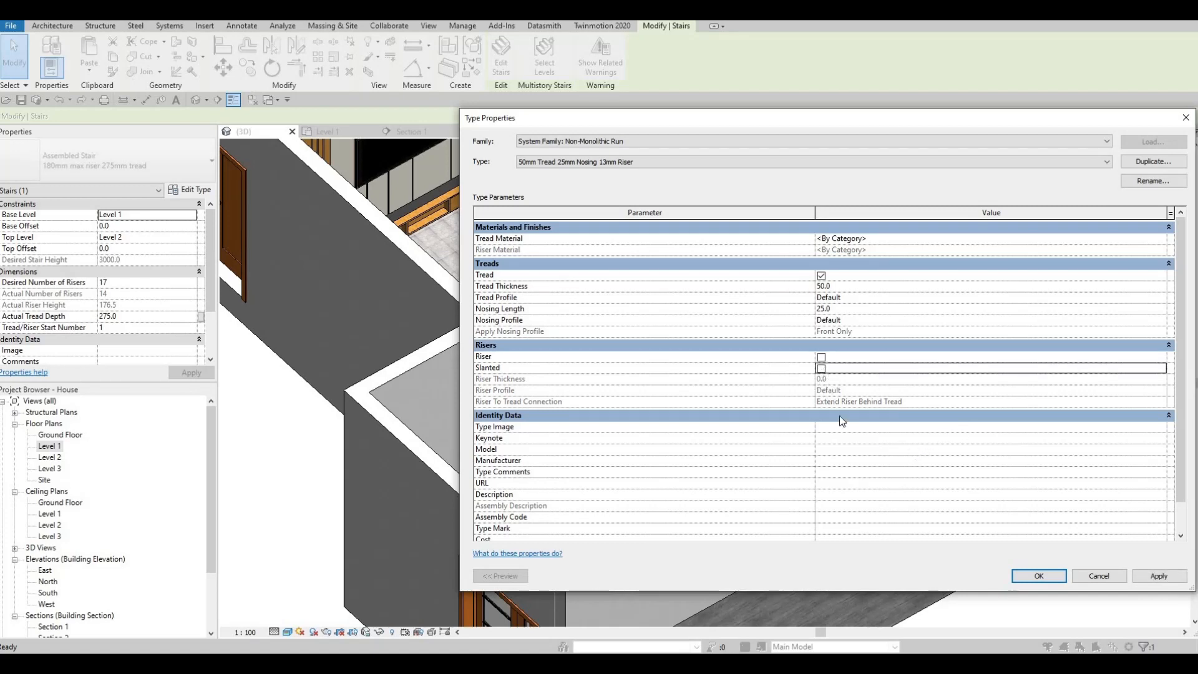
{"action": "left_click", "coordinate": [1155, 577]}
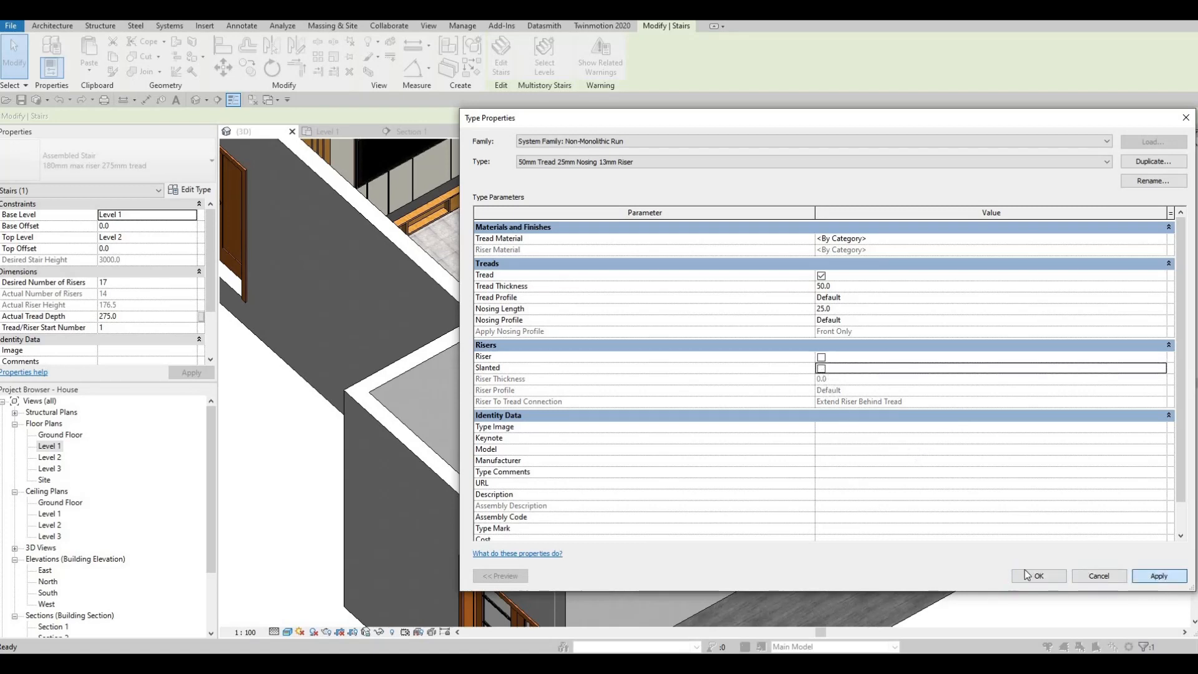
{"action": "left_click", "coordinate": [1037, 575]}
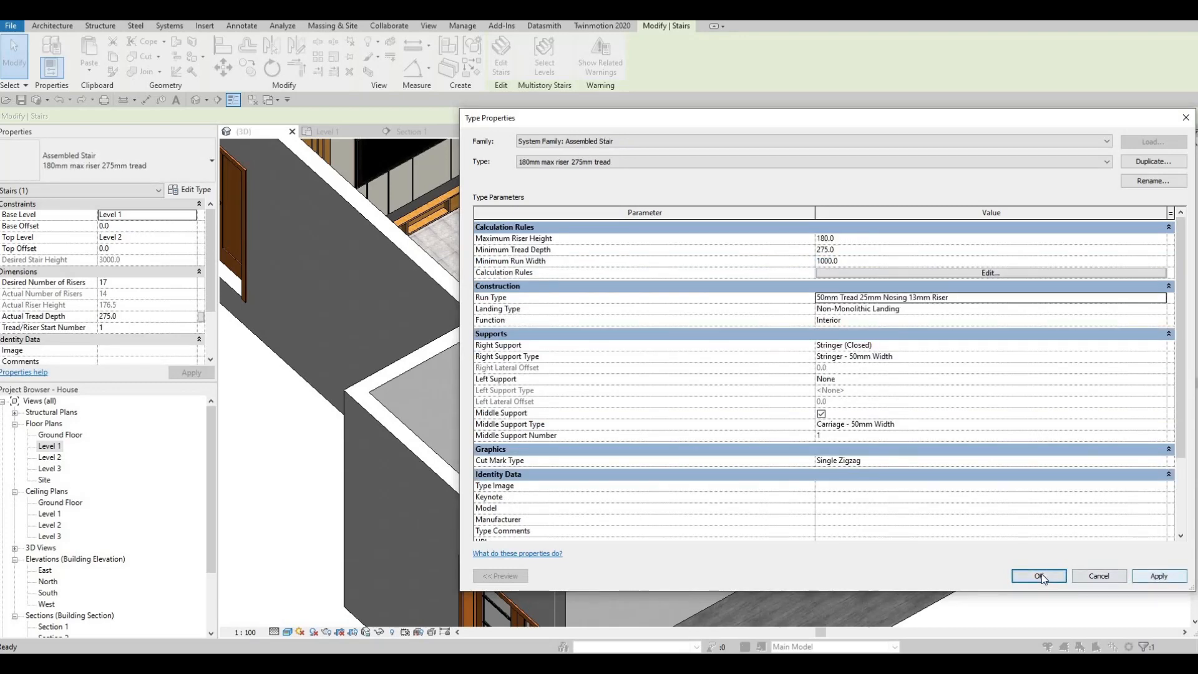
{"action": "left_click", "coordinate": [1039, 575]}
In the Level 1 floor plan, align the stair landing's outer edge with the face of the toilet wall.
{"action": "middle_click_drag", "start_coordinate": [810, 388], "coordinate": [677, 245], "text": "shift"}
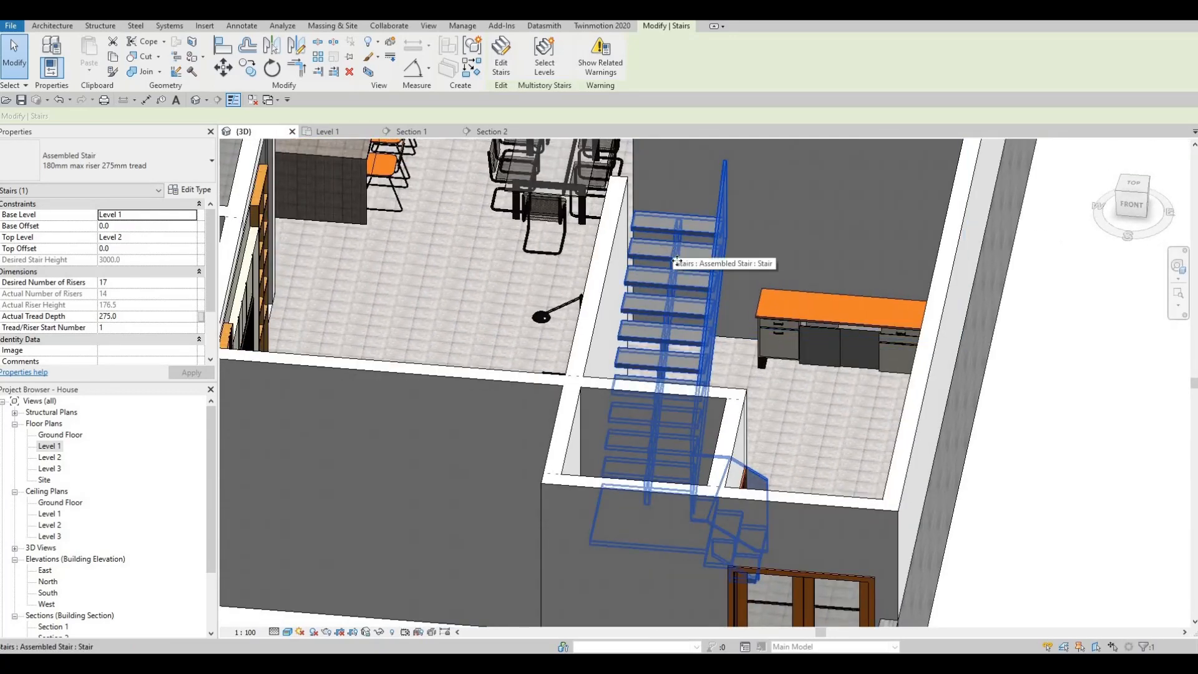
{"action": "middle_click_drag", "start_coordinate": [564, 400], "coordinate": [493, 365], "text": "shift"}
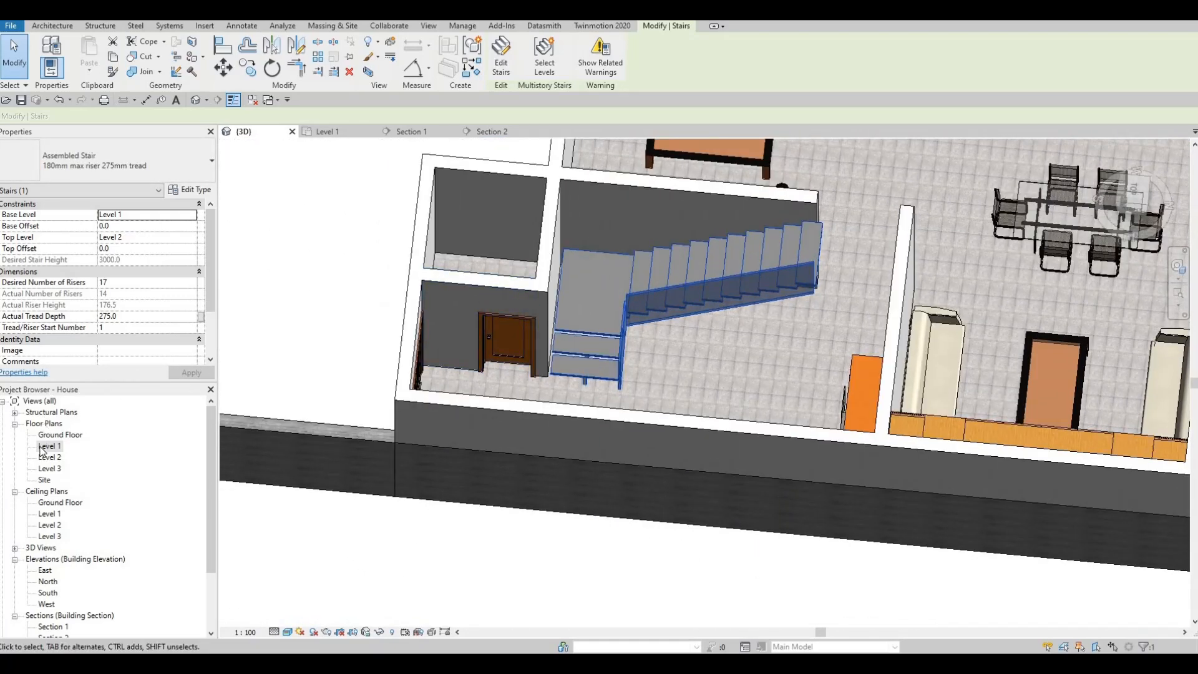
{"action": "left_click", "coordinate": [399, 249]}
{"action": "left_click", "coordinate": [329, 131]}
{"action": "left_click", "coordinate": [601, 394]}
{"action": "middle_click_drag", "start_coordinate": [602, 393], "coordinate": [655, 370]}
{"action": "scroll", "coordinate": [655, 369], "scroll_direction": "up", "scroll_amount": 2}
{"action": "key", "text": "Escape"}
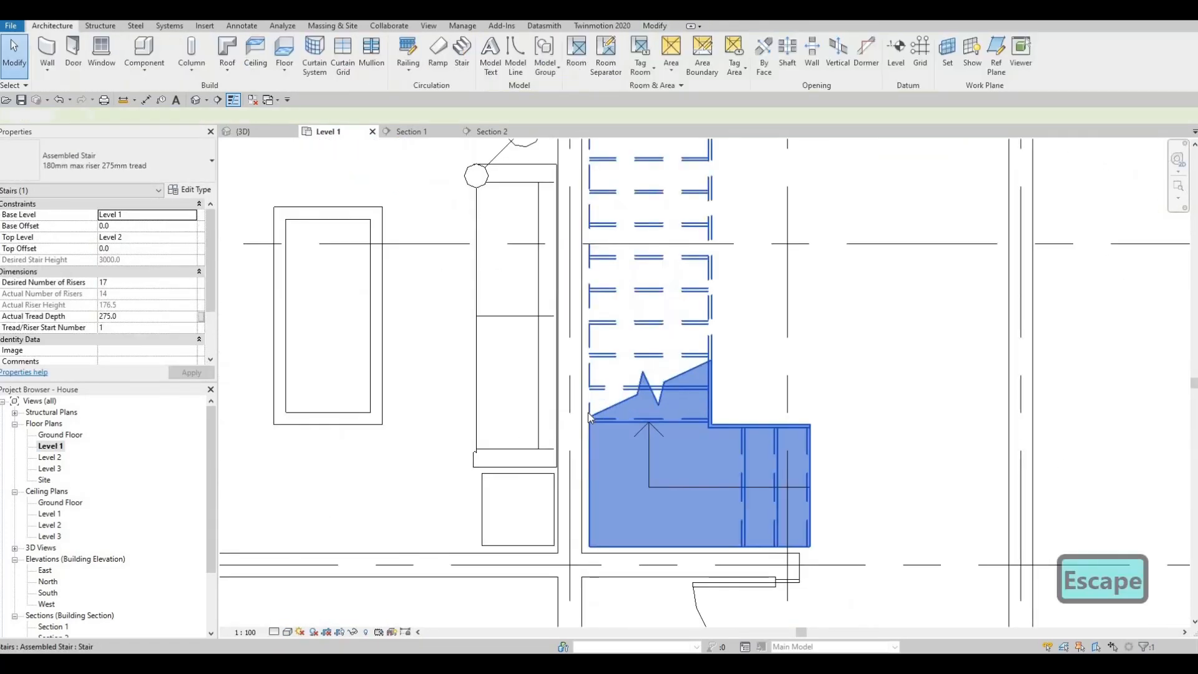
{"action": "key", "text": "a"}
{"action": "key", "text": "l"}
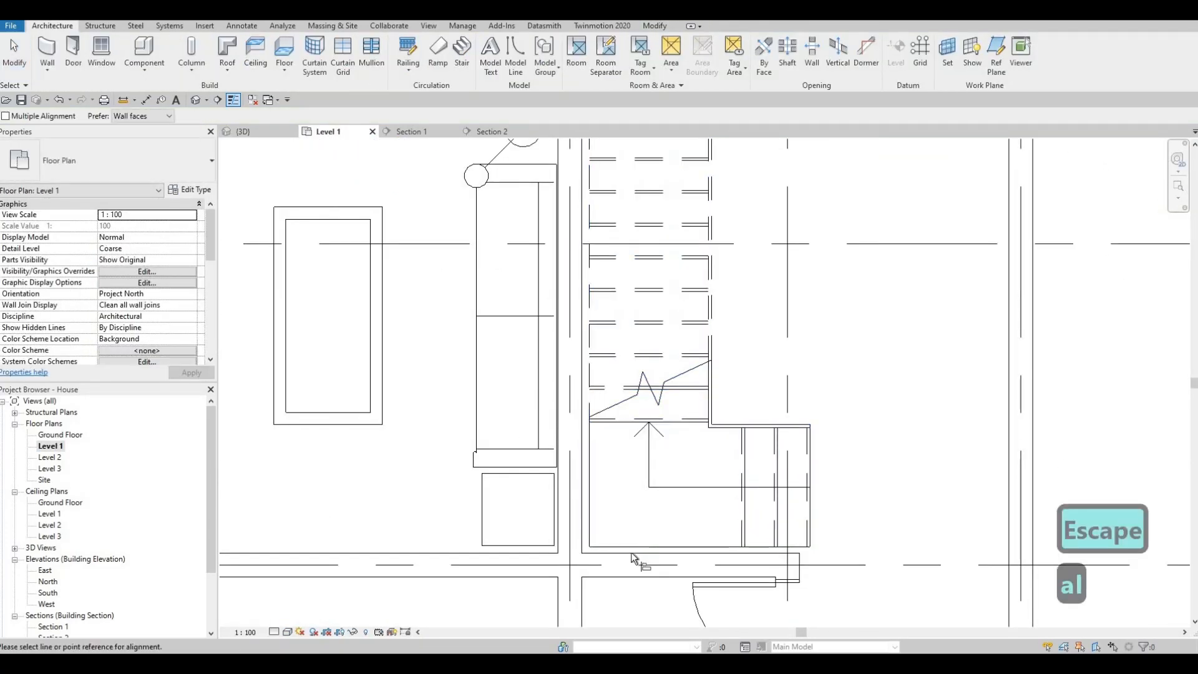
{"action": "left_click", "coordinate": [637, 554]}
{"action": "left_click", "coordinate": [589, 506]}
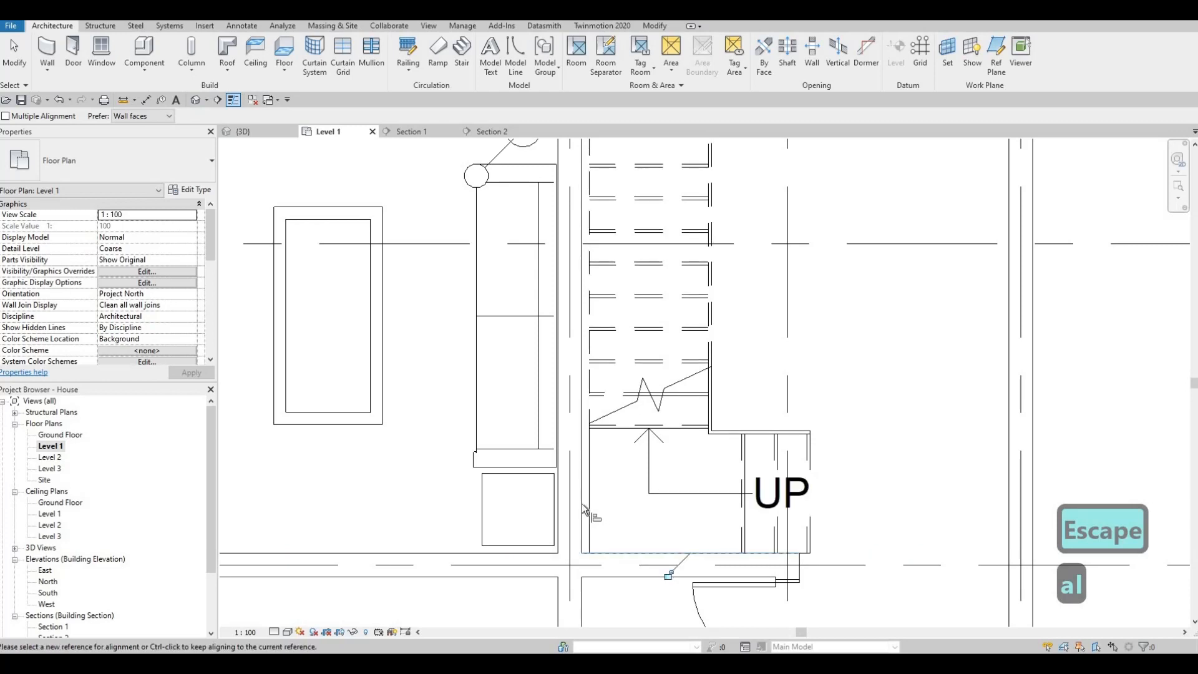
Align the long side of the stair with the face of the adjoining living room wall.
{"action": "left_click", "coordinate": [585, 501]}
{"action": "left_click", "coordinate": [590, 502]}
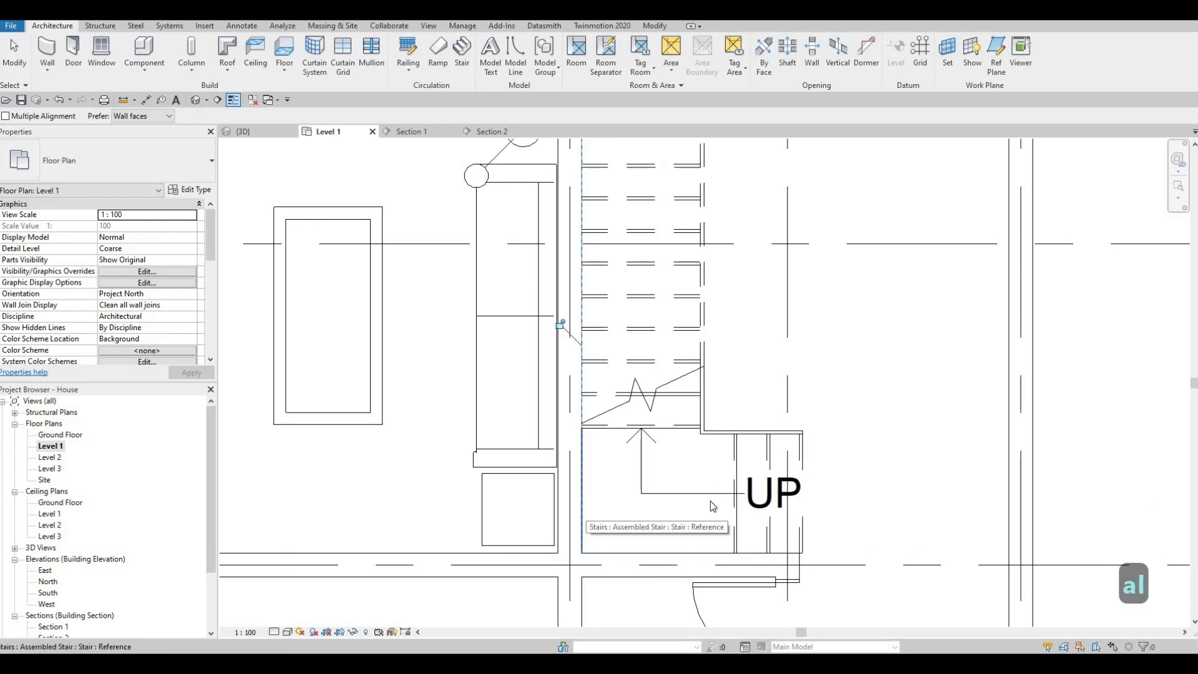
{"action": "key", "text": "Escape"}
{"action": "key", "text": "Escape"}
{"action": "key", "text": "Escape"}
{"action": "scroll", "coordinate": [717, 409], "scroll_direction": "down", "scroll_amount": 2}
Select the stair in the 3D view and open the type properties of its run type 50mm Tread 25mm Nosing 13mm Riser.
{"action": "key", "text": "Escape"}
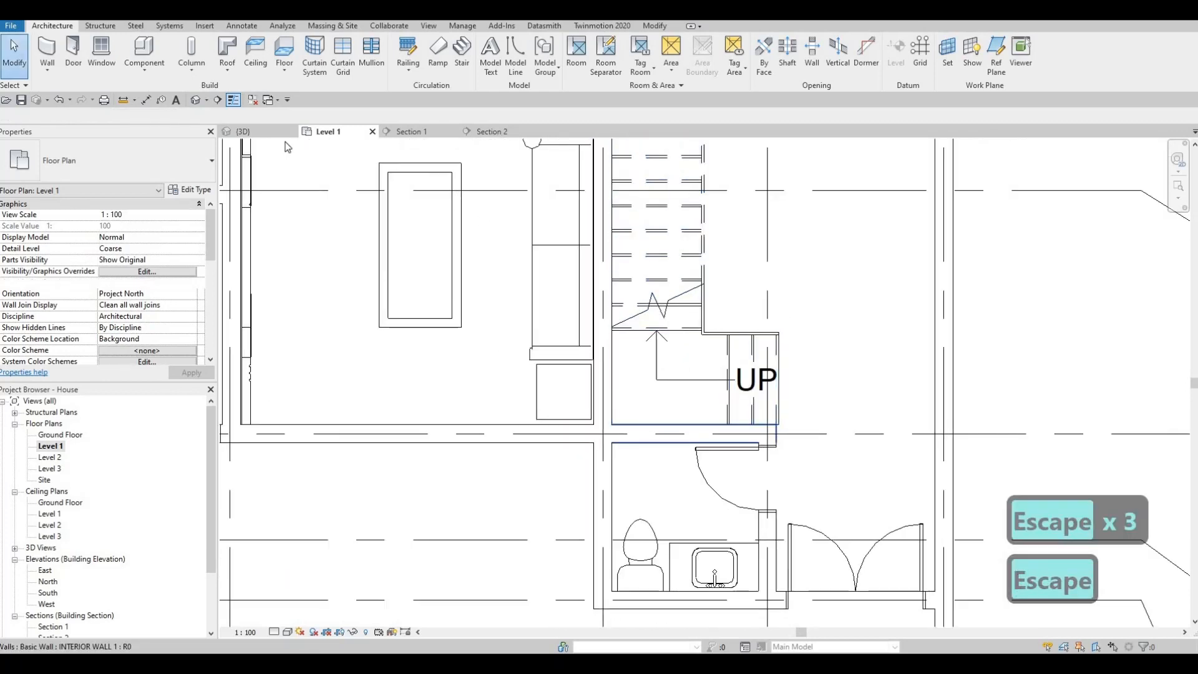
{"action": "left_click", "coordinate": [250, 132]}
{"action": "key", "text": "Escape"}
{"action": "middle_click_drag", "start_coordinate": [628, 351], "coordinate": [764, 420], "text": "shift"}
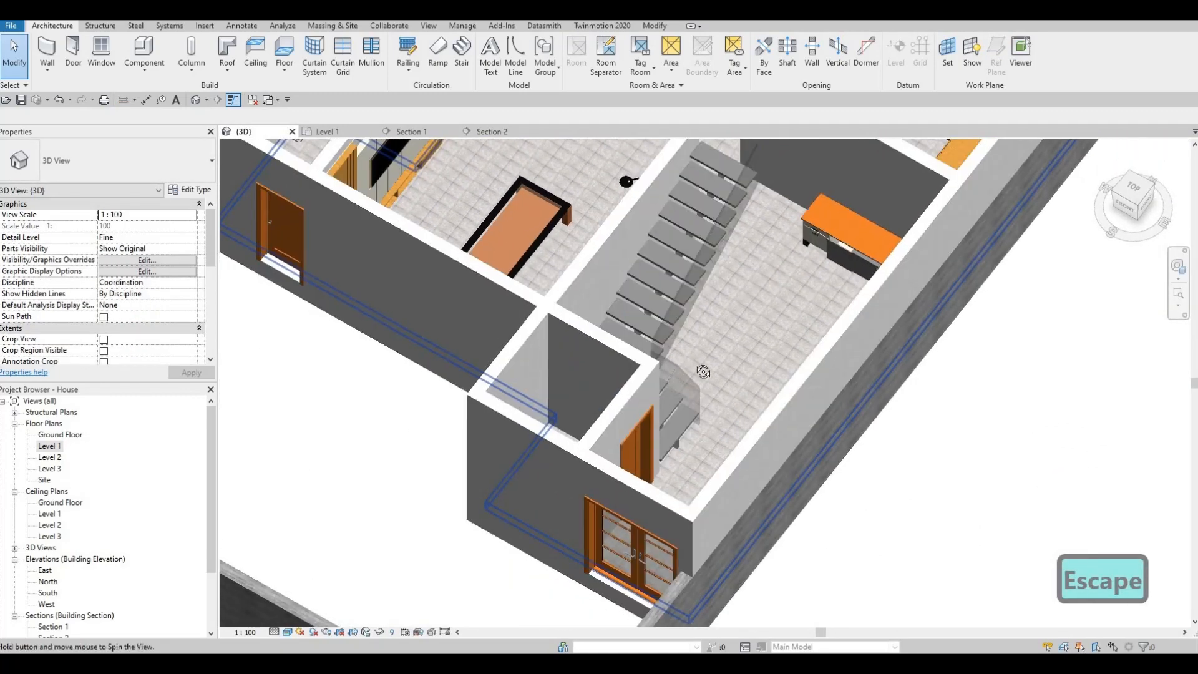
{"action": "scroll", "coordinate": [718, 264], "scroll_direction": "up", "scroll_amount": 3}
{"action": "middle_click_drag", "start_coordinate": [717, 265], "coordinate": [679, 253], "text": "shift"}
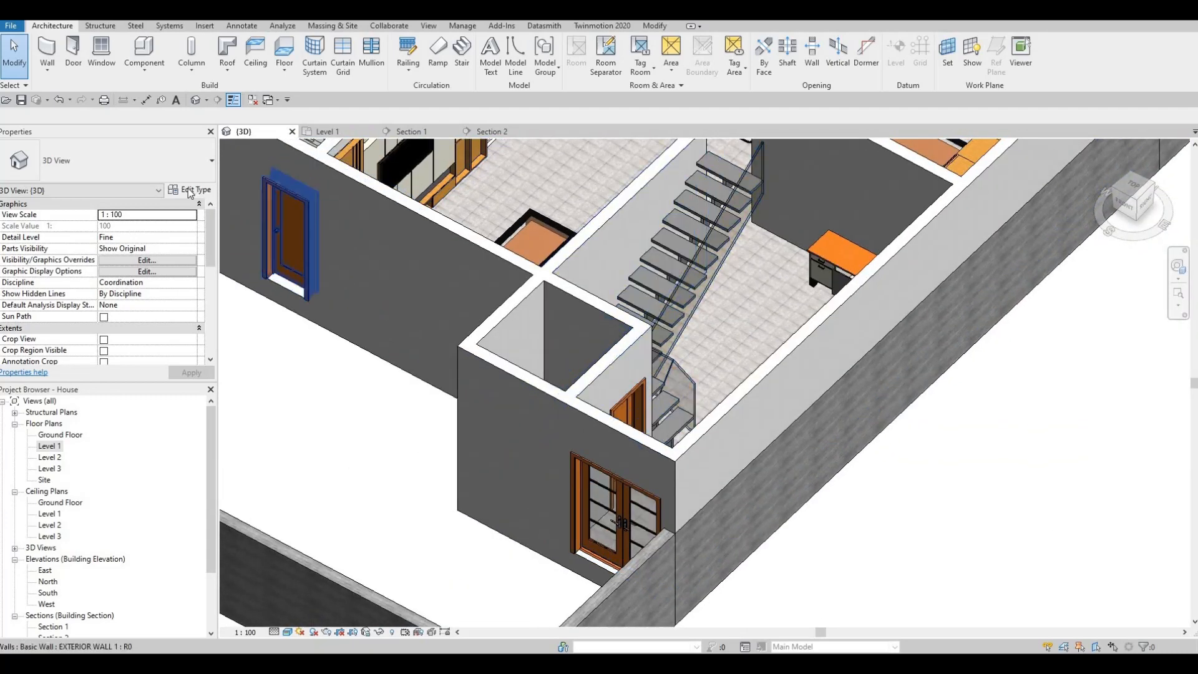
{"action": "key", "text": "Return"}
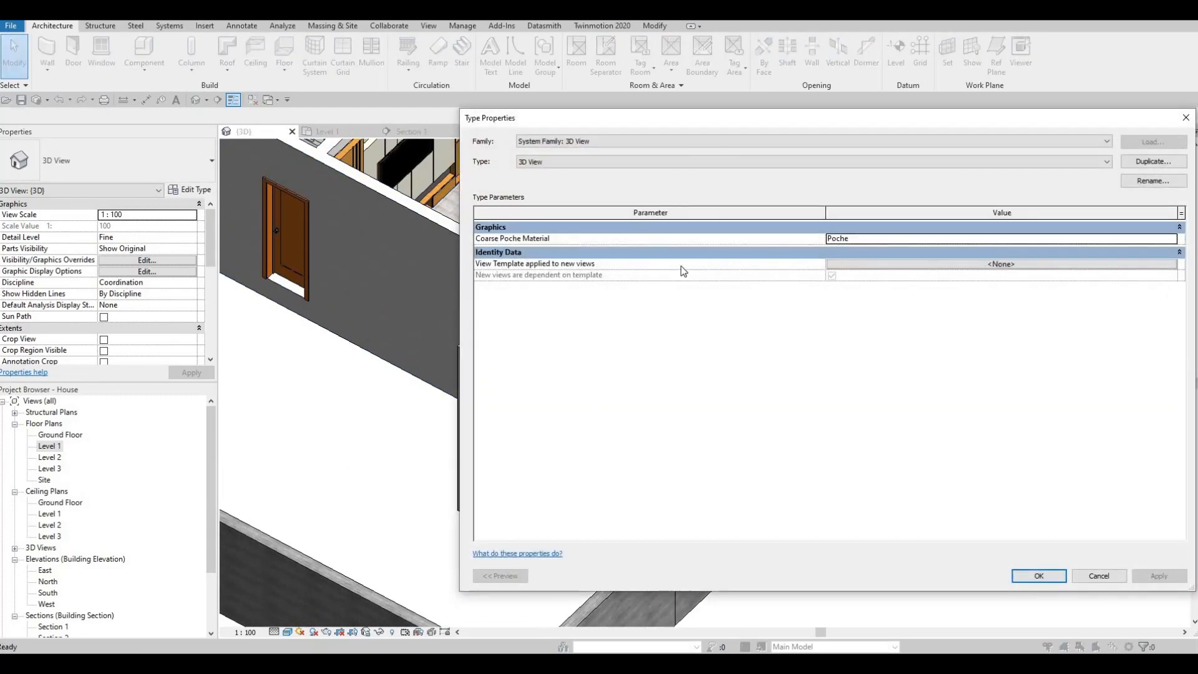
{"action": "key", "text": "Escape"}
{"action": "left_click", "coordinate": [673, 268]}
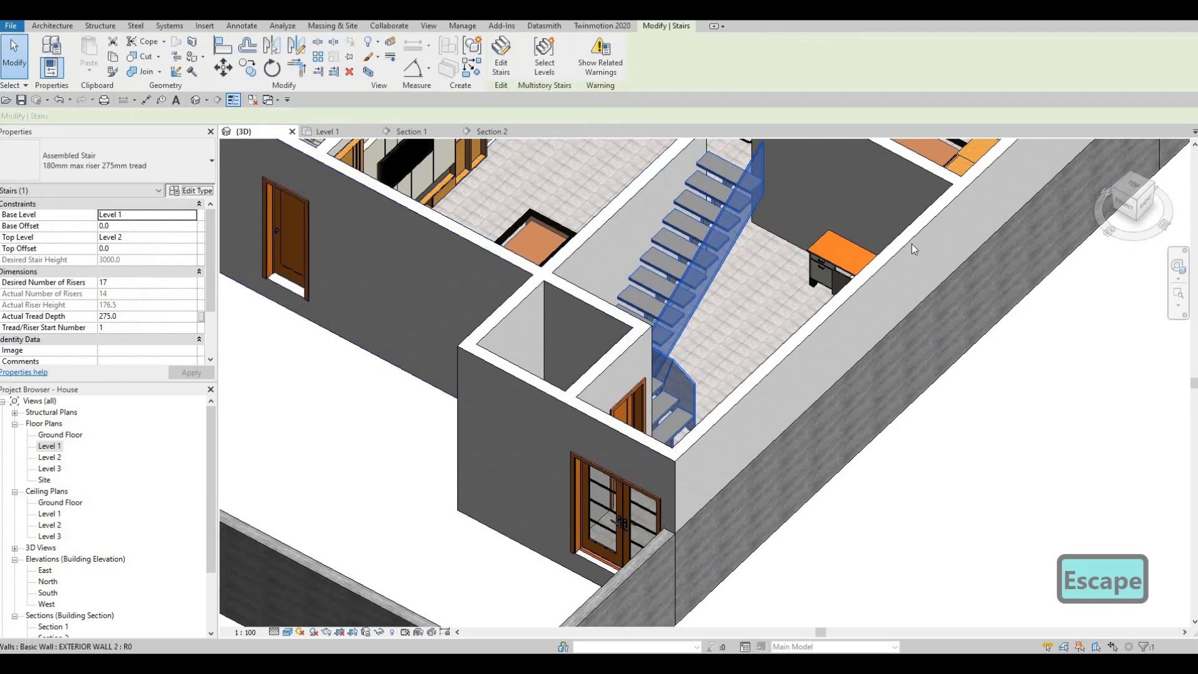
{"action": "left_click", "coordinate": [190, 189]}
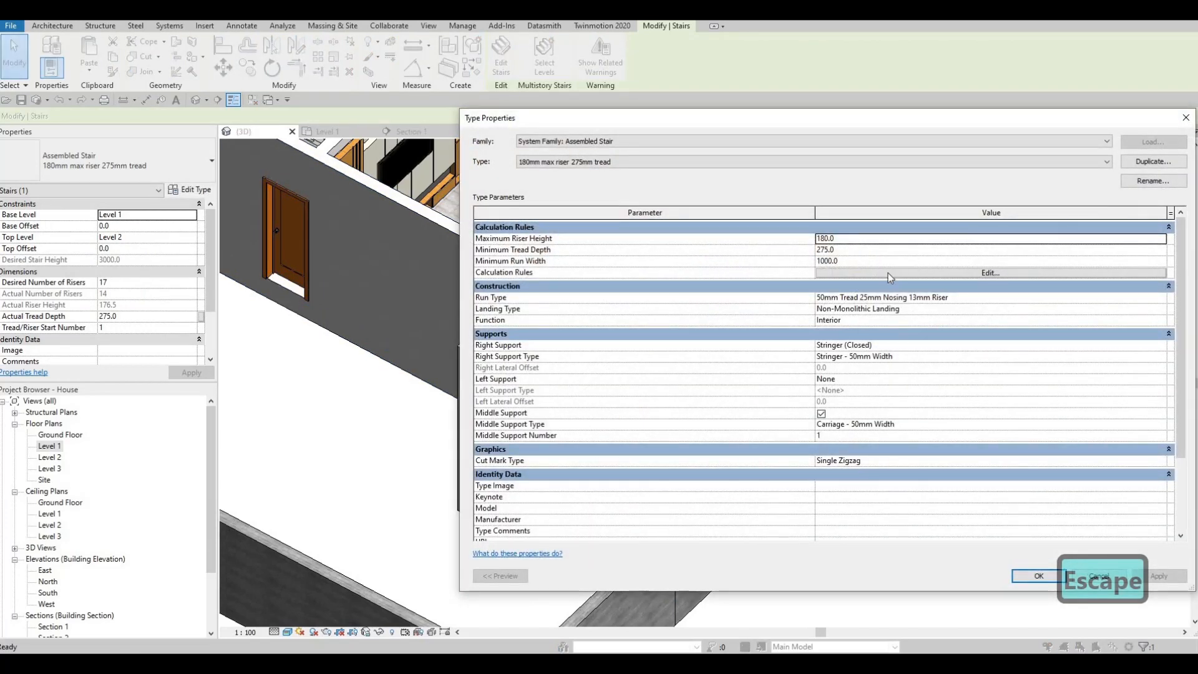
{"action": "left_click", "coordinate": [1155, 298]}
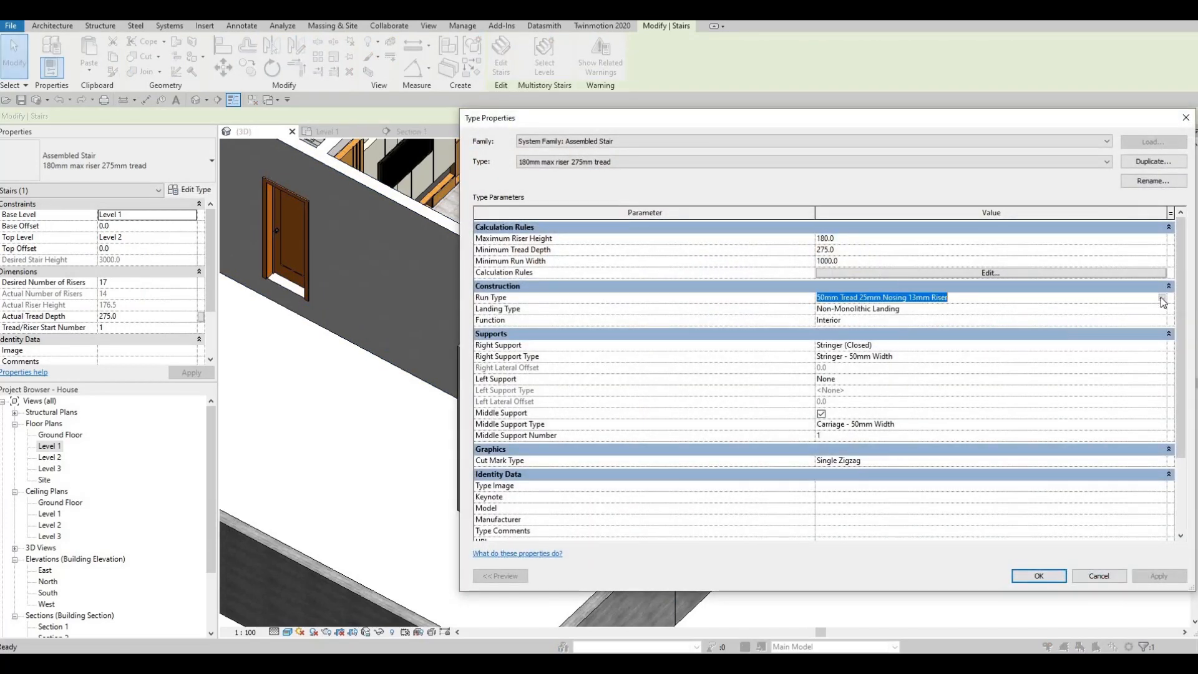
{"action": "left_click", "coordinate": [1161, 298]}
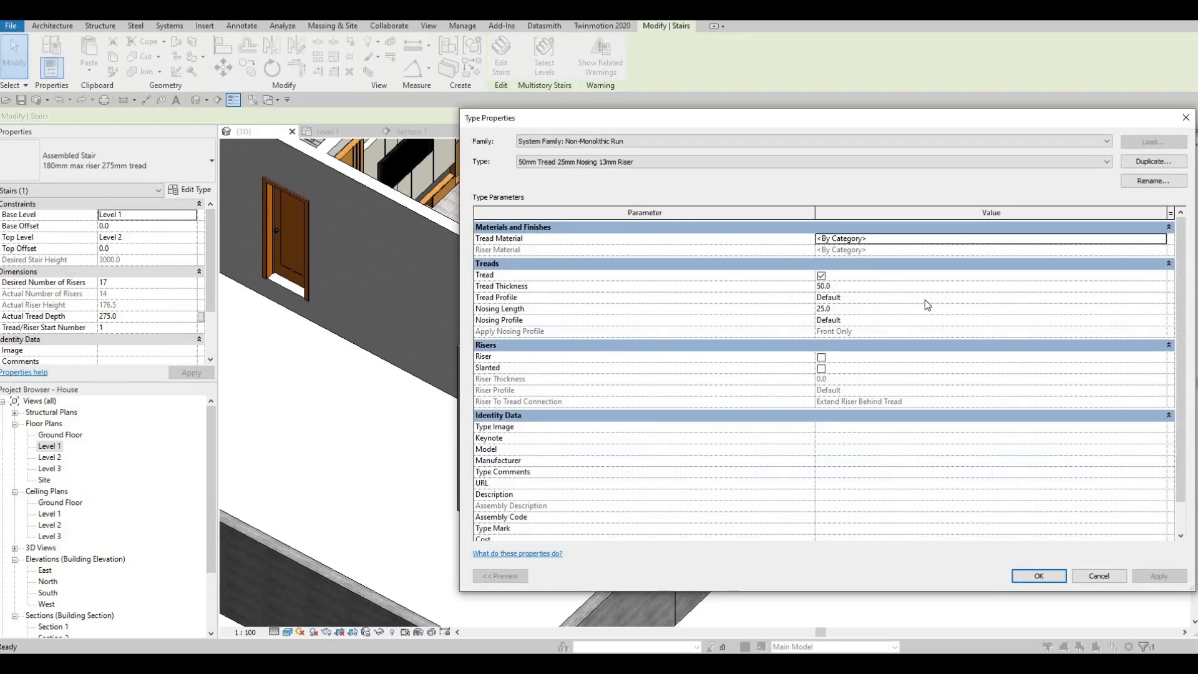
Set the run type's tread material to Mahogany from the Wood category of the AEC Materials library and apply it to the stair.
{"action": "left_click", "coordinate": [1162, 240]}
{"action": "left_click", "coordinate": [1162, 237]}
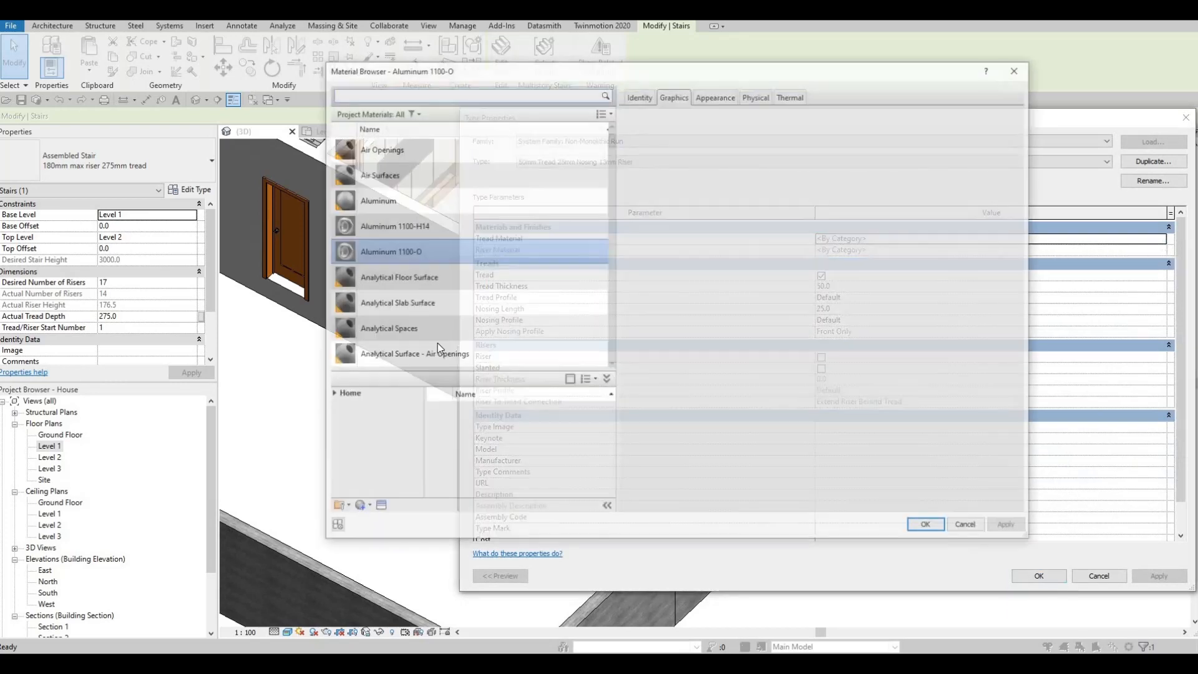
{"action": "left_click", "coordinate": [333, 394]}
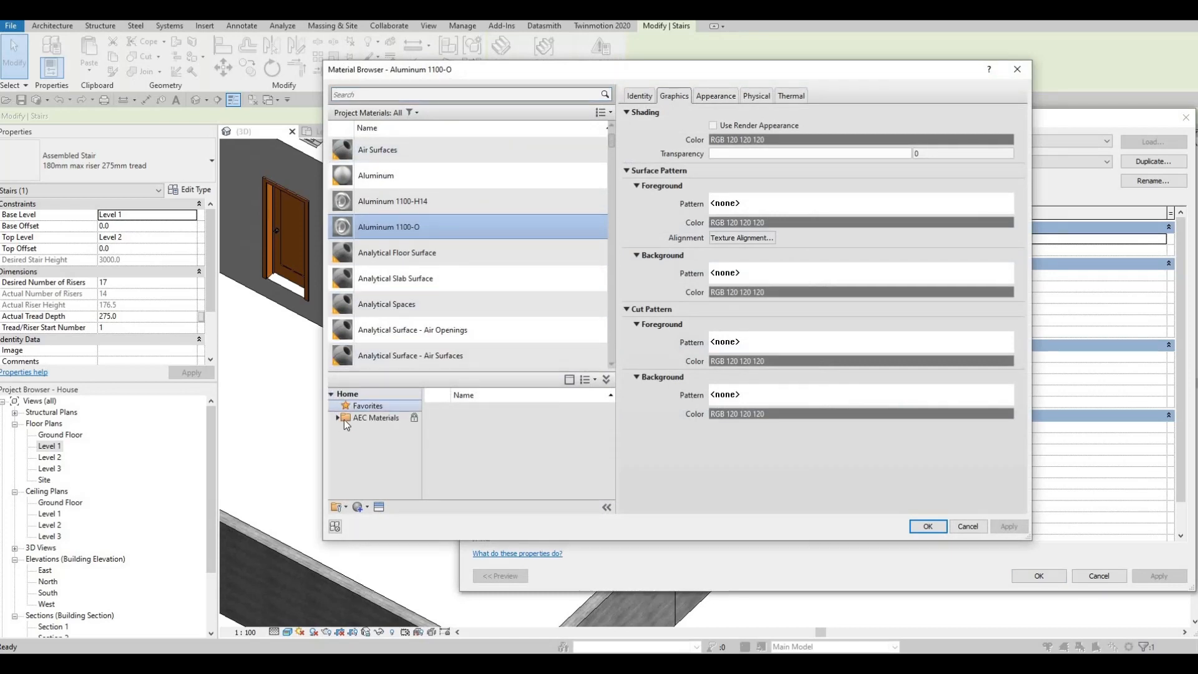
{"action": "left_click", "coordinate": [343, 420]}
{"action": "scroll", "coordinate": [380, 465], "scroll_direction": "down", "scroll_amount": 4}
{"action": "left_click", "coordinate": [368, 488]}
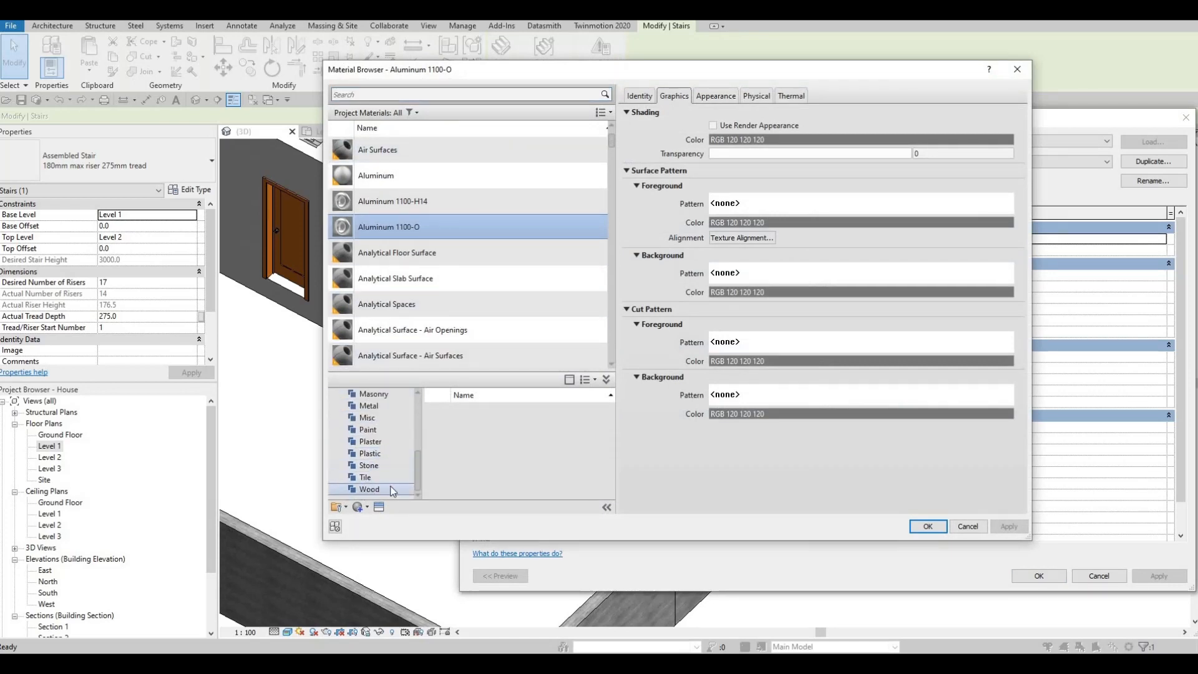
{"action": "scroll", "coordinate": [515, 454], "scroll_direction": "down", "scroll_amount": 3}
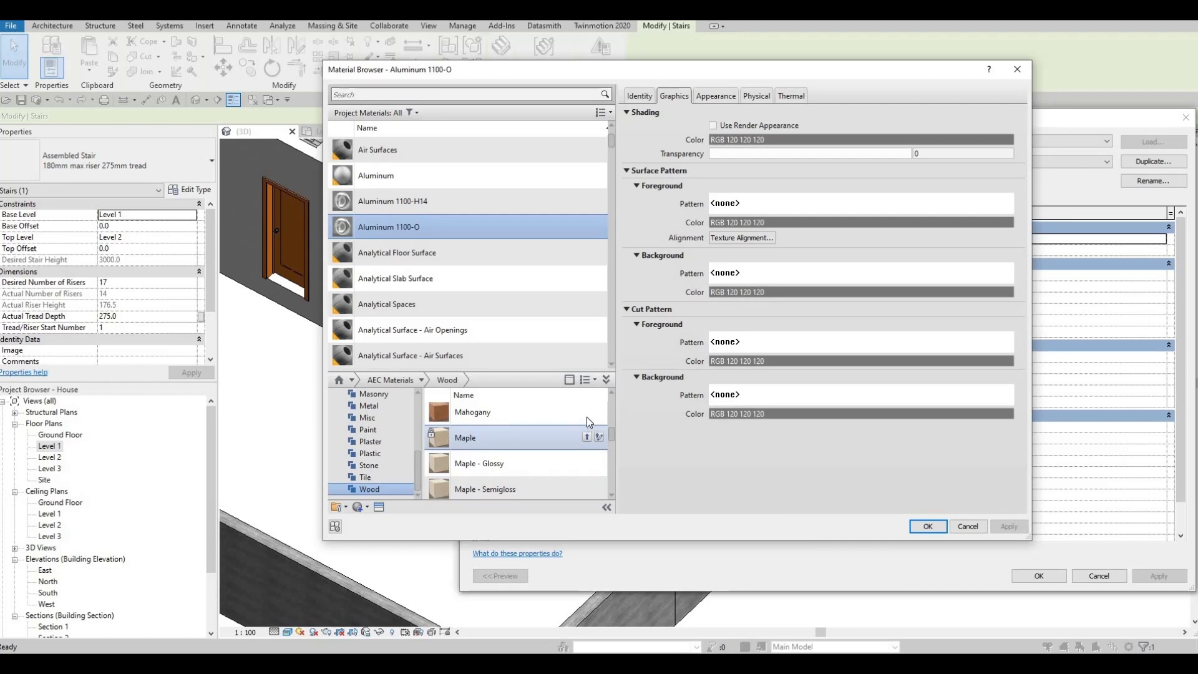
{"action": "left_click", "coordinate": [550, 405]}
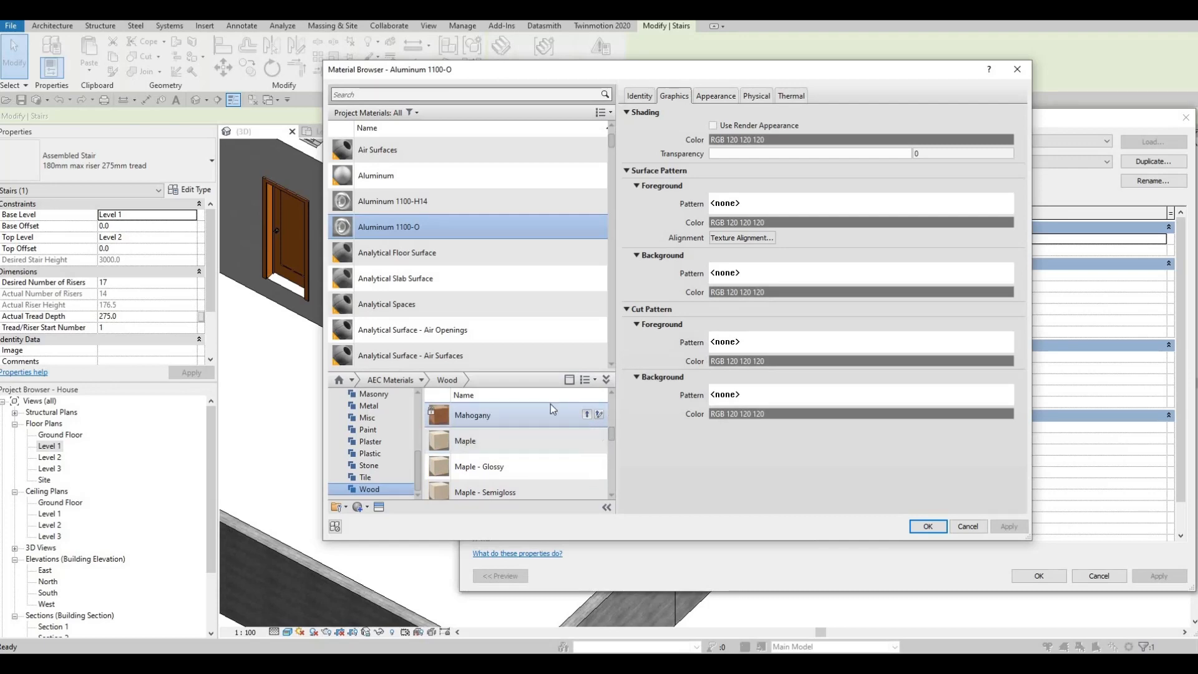
{"action": "left_click", "coordinate": [922, 530]}
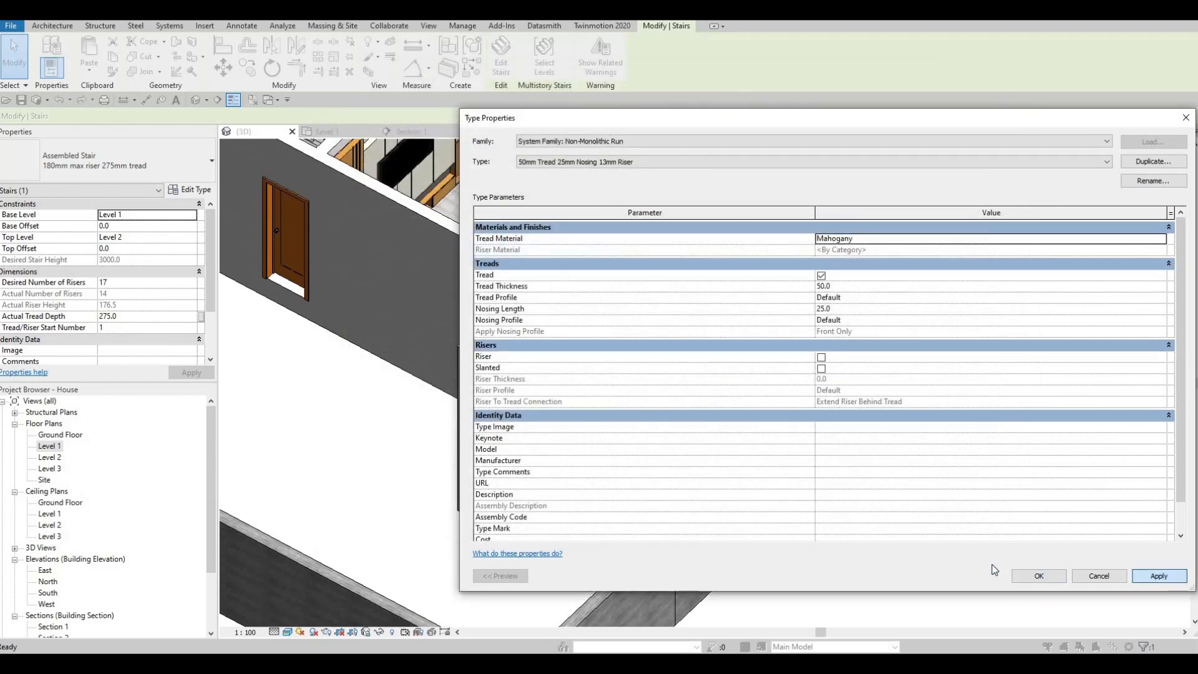
{"action": "left_click", "coordinate": [1051, 573]}
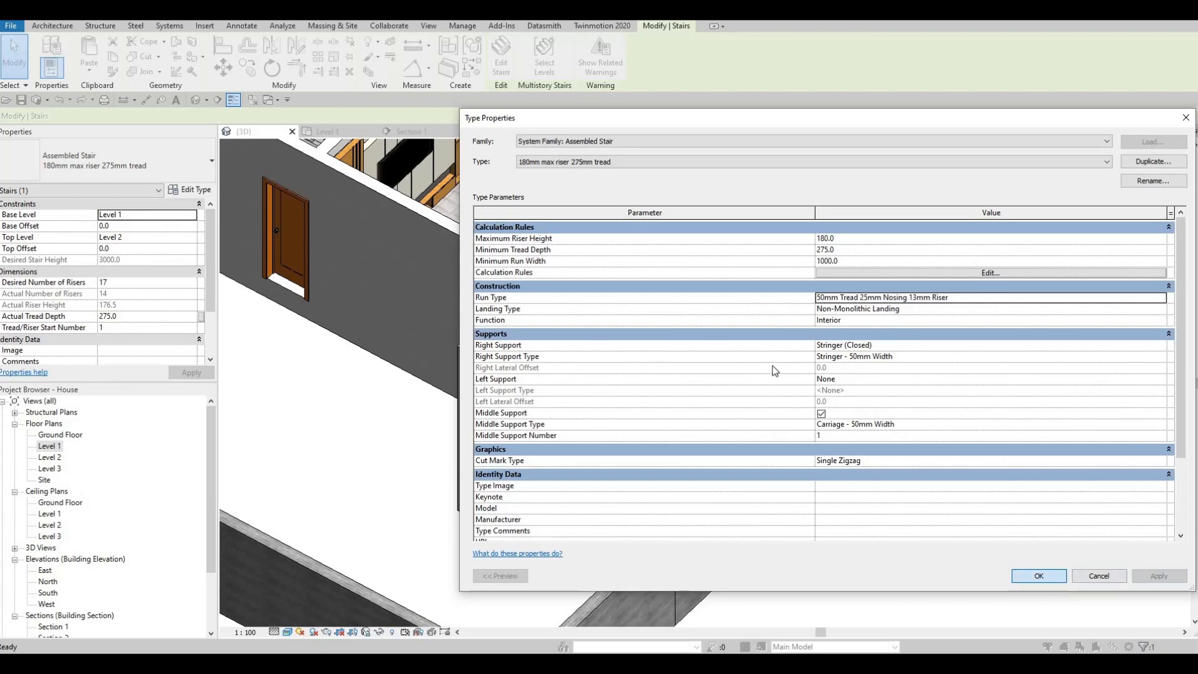
{"action": "left_click", "coordinate": [1039, 576]}
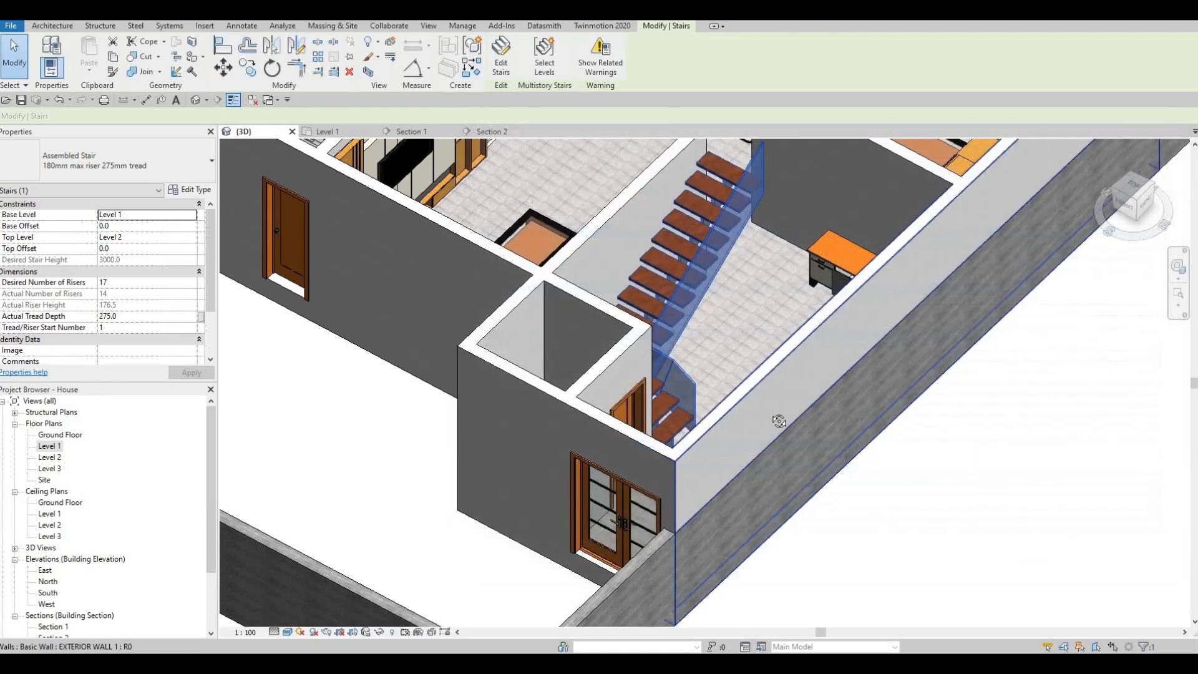
{"action": "key", "text": "Escape"}
{"action": "key", "text": "Escape"}
{"action": "middle_click_drag", "start_coordinate": [778, 420], "coordinate": [560, 513], "text": "shift"}
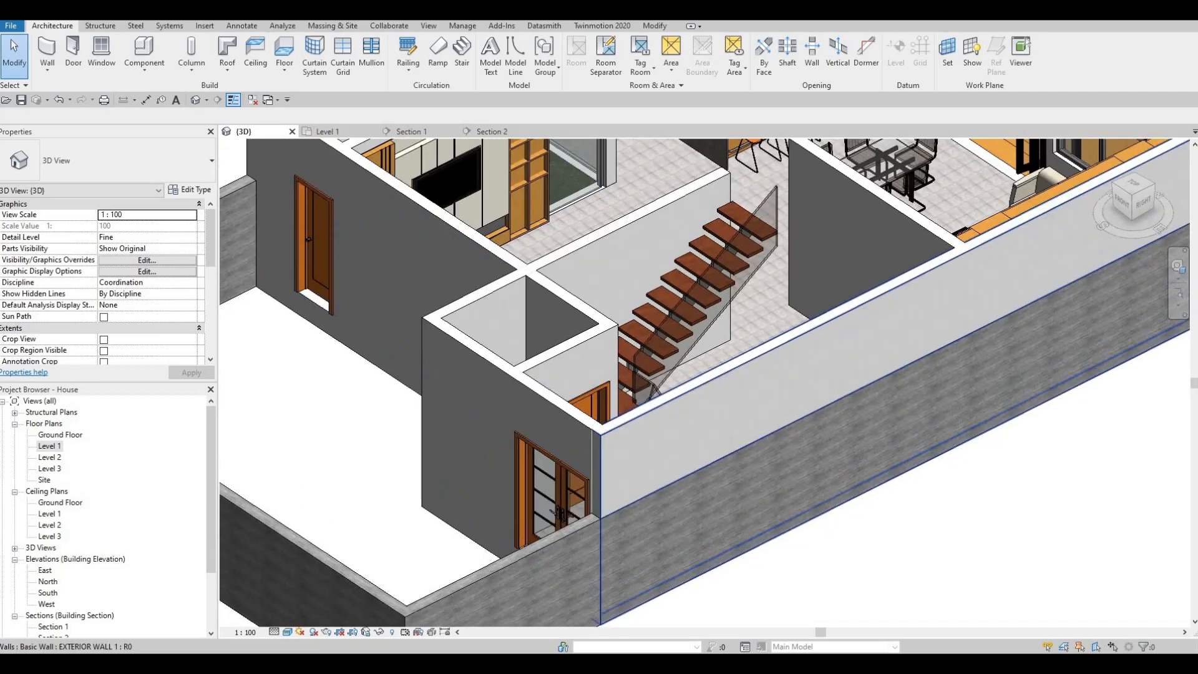
{"action": "key", "text": "F1"}
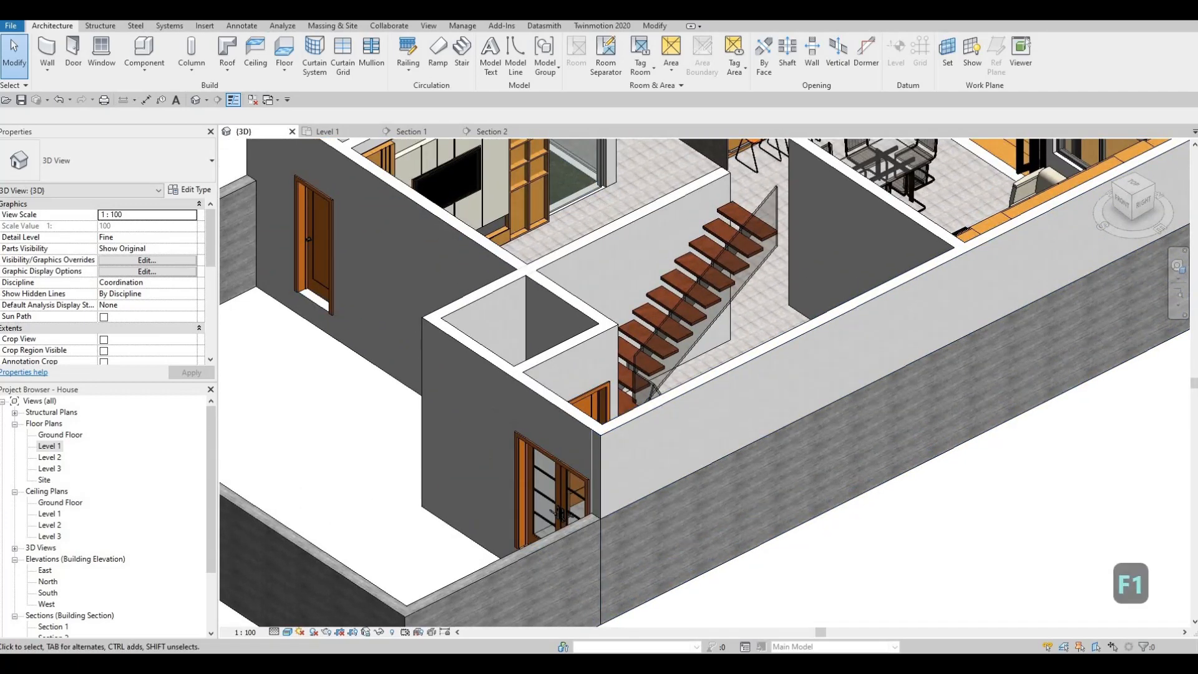
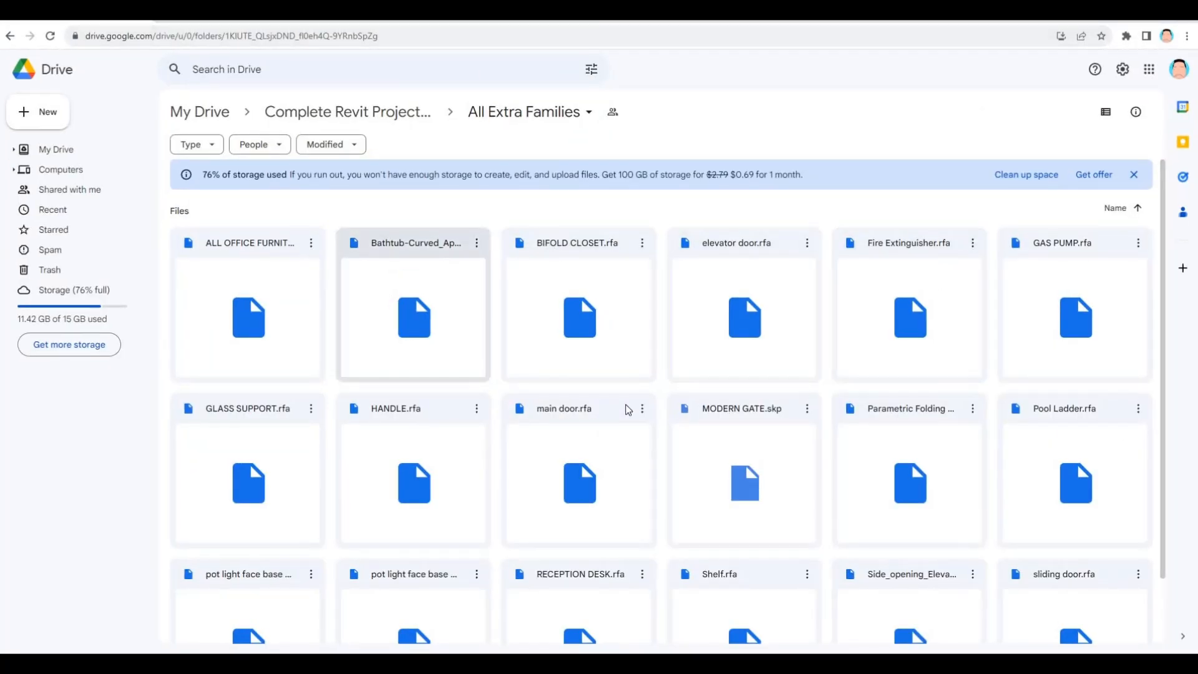
Find the GLASS SUPPORT.rfa family in the All Extra Families folder on Google Drive and download it.
{"action": "scroll", "coordinate": [627, 409], "scroll_direction": "down", "scroll_amount": 2}
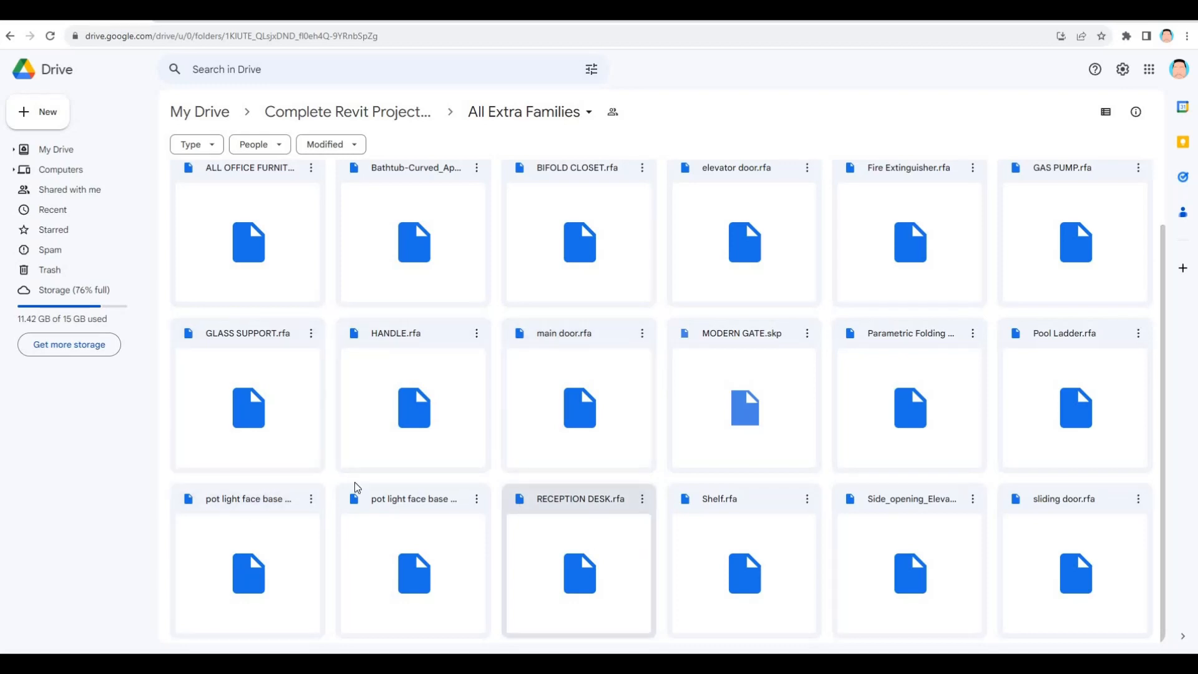
{"action": "scroll", "coordinate": [251, 441], "scroll_direction": "up", "scroll_amount": 2}
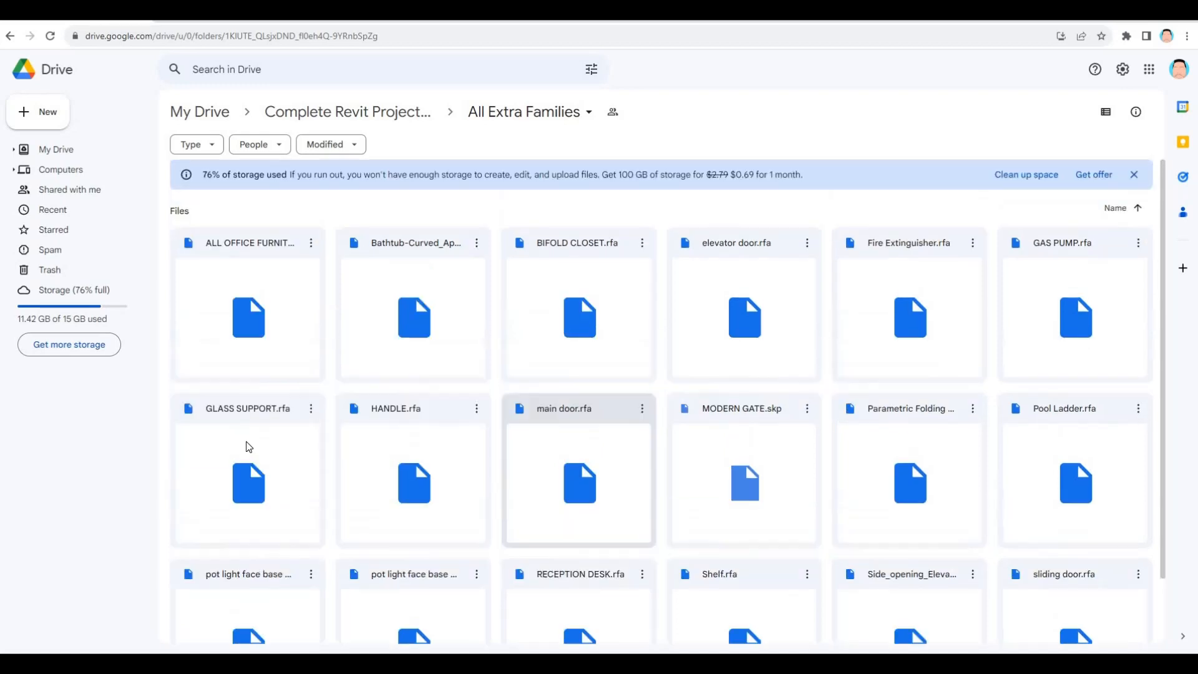
{"action": "left_click", "coordinate": [312, 410]}
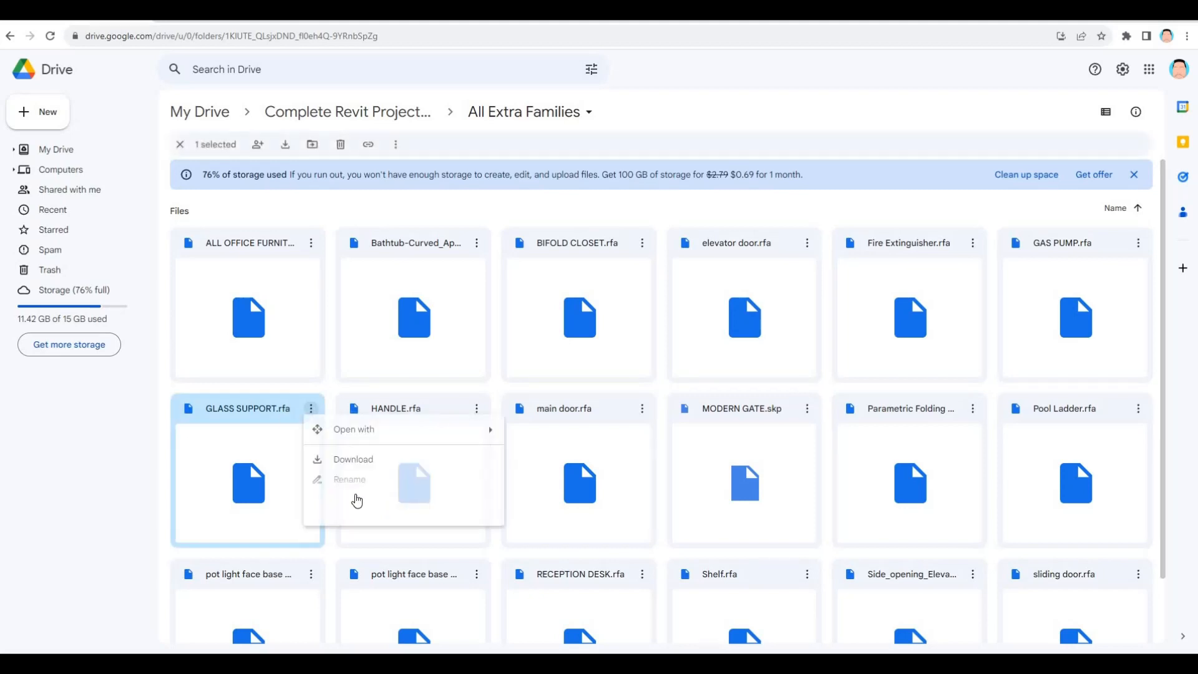
{"action": "left_click", "coordinate": [353, 461]}
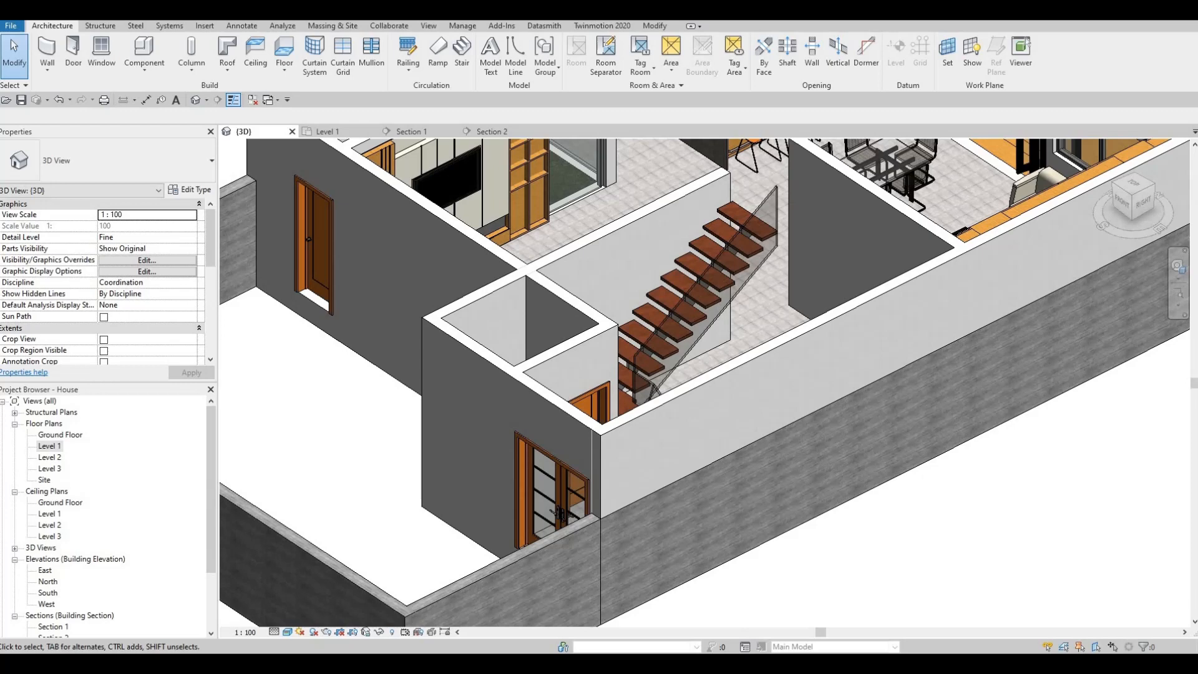
Switch to Revit and load the GLASS SUPPORT family from the Downloads folder into the house model's 3D view.
{"action": "key", "text": "alt+Tab"}
{"action": "left_click_drag", "start_coordinate": [780, 220], "coordinate": [658, 146]}
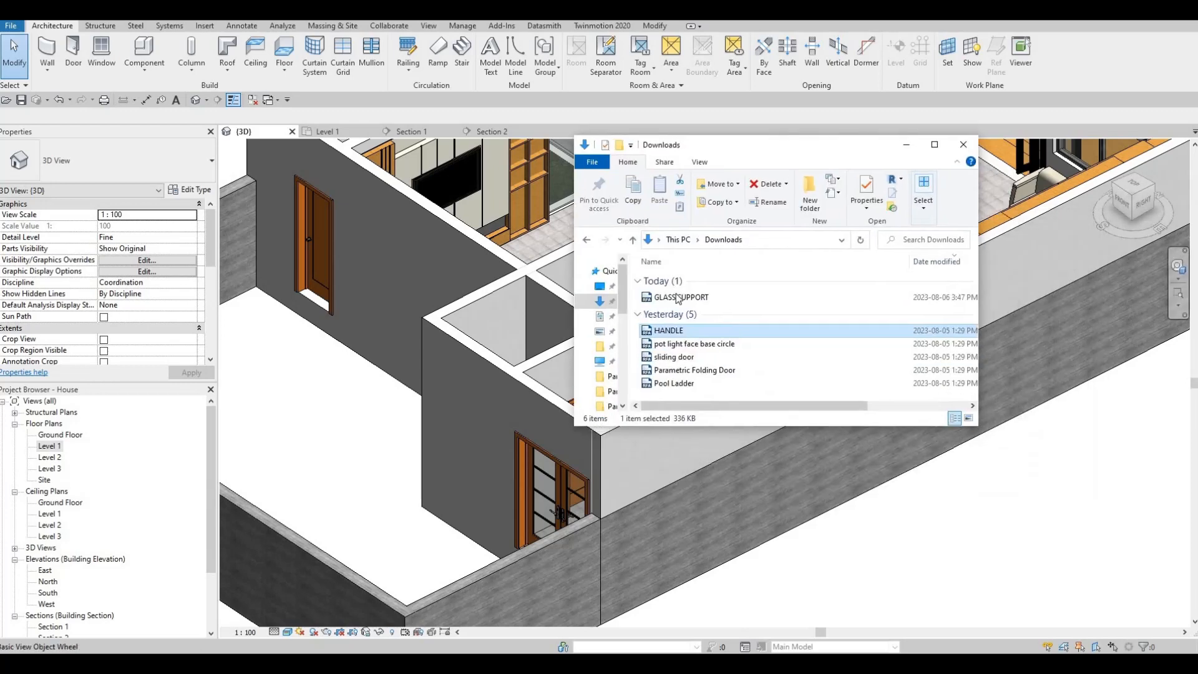
{"action": "left_click", "coordinate": [673, 299]}
{"action": "left_click_drag", "start_coordinate": [488, 299], "coordinate": [504, 268]}
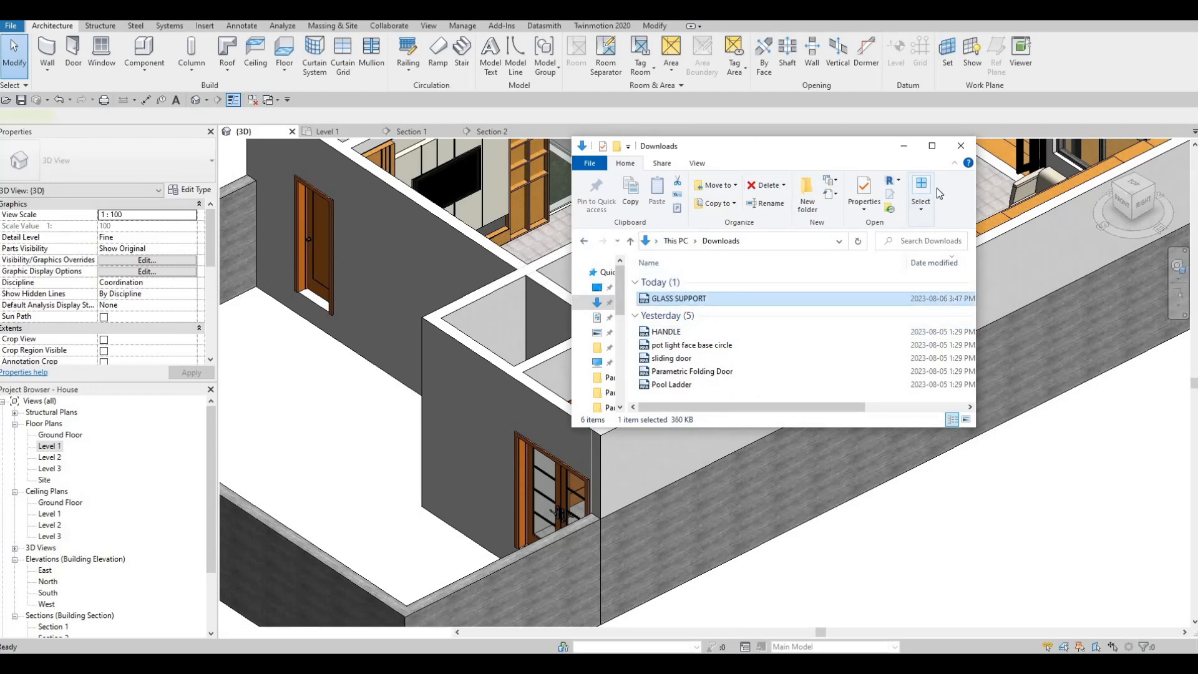
{"action": "middle_click_drag", "start_coordinate": [882, 356], "coordinate": [710, 485]}
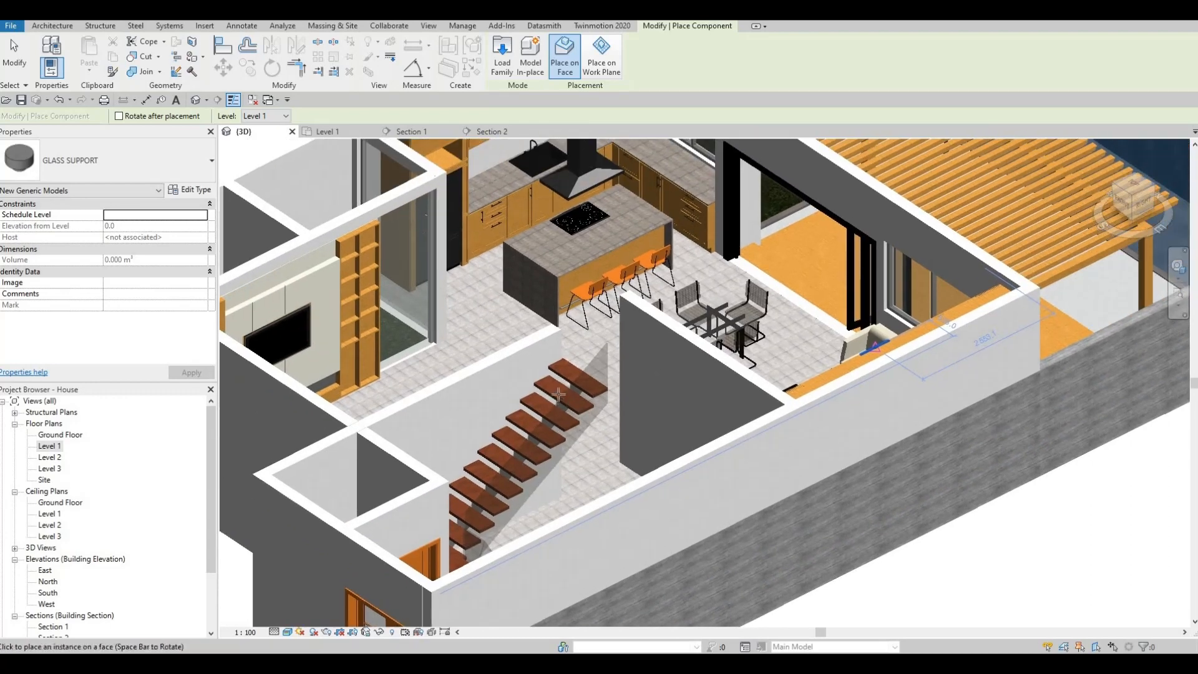
Place one glass support on the glass stringer's face at the end of an upper stair tread and end placement.
{"action": "scroll", "coordinate": [580, 390], "scroll_direction": "up", "scroll_amount": 6}
{"action": "scroll", "coordinate": [584, 384], "scroll_direction": "up", "scroll_amount": 2}
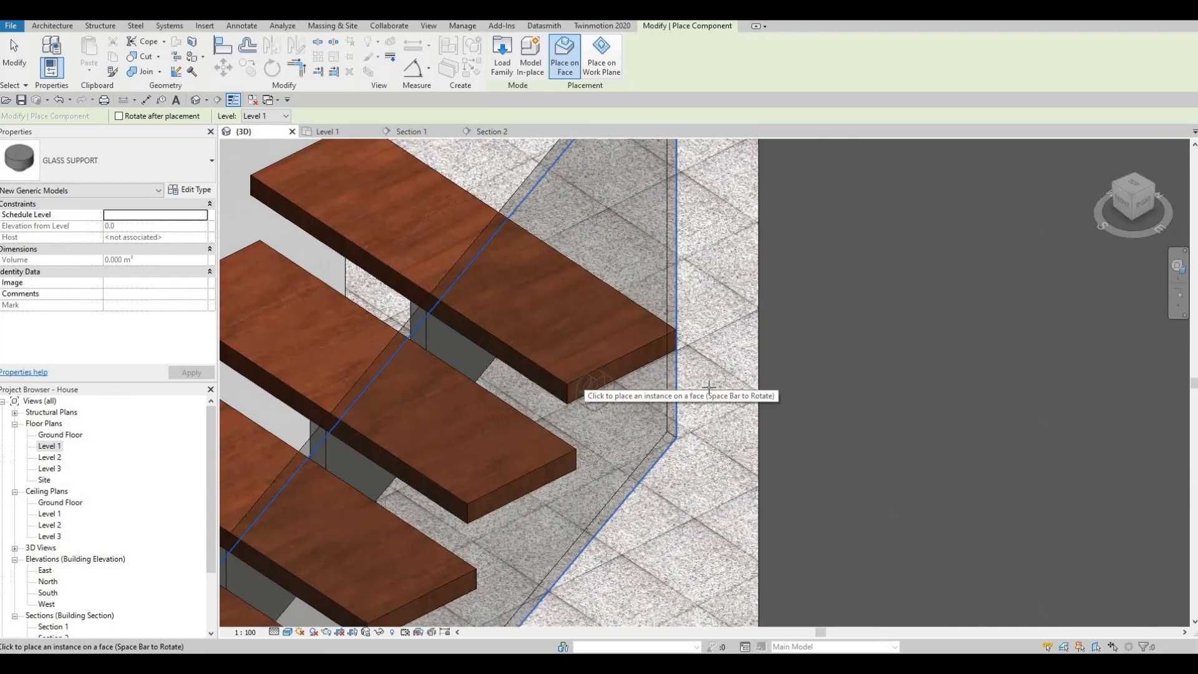
{"action": "left_click", "coordinate": [589, 388]}
{"action": "key", "text": "Escape"}
{"action": "middle_click_drag", "start_coordinate": [721, 413], "coordinate": [833, 389], "text": "shift"}
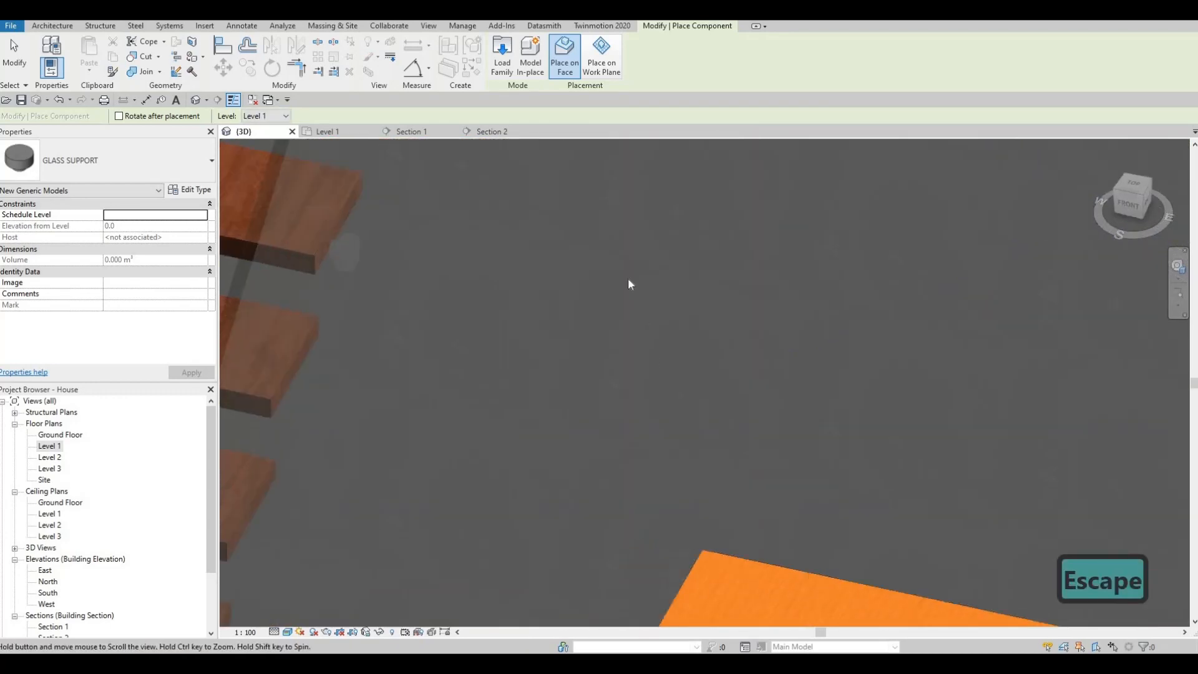
{"action": "middle_click_drag", "start_coordinate": [356, 244], "coordinate": [620, 260]}
{"action": "key", "text": "Escape"}
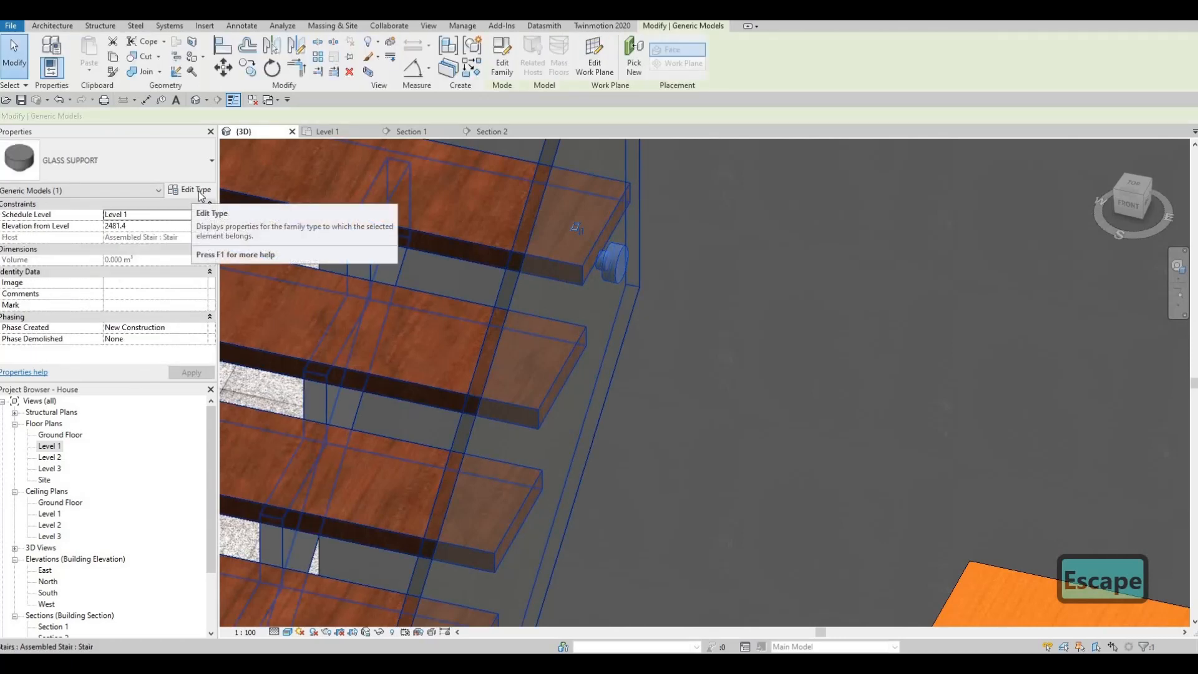
Open the placed glass support's family for editing and show its Ref. Level floor plan.
{"action": "left_click", "coordinate": [196, 189]}
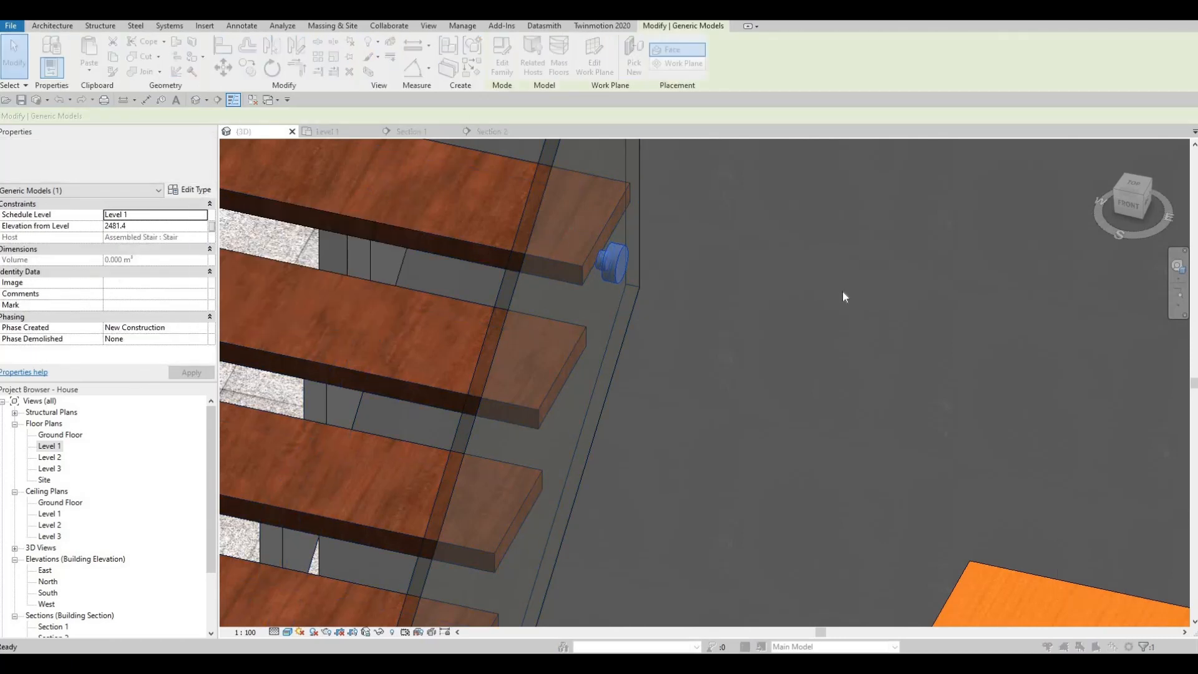
{"action": "key", "text": "Escape"}
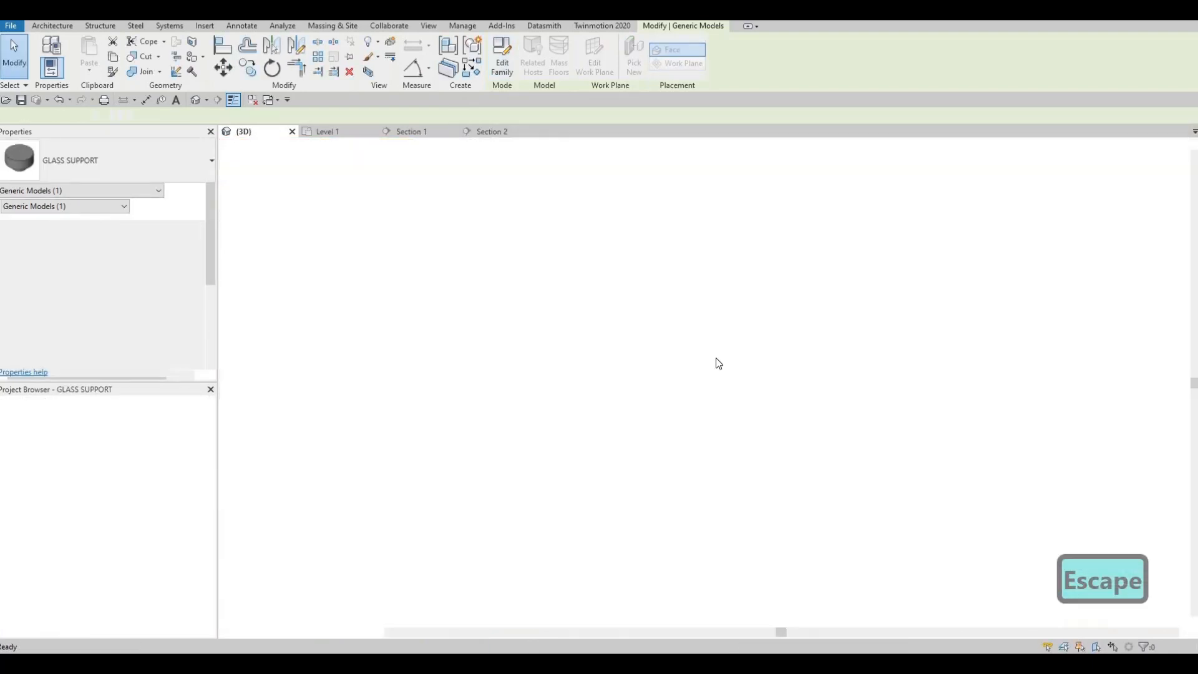
{"action": "scroll", "coordinate": [717, 359], "scroll_direction": "up", "scroll_amount": 3}
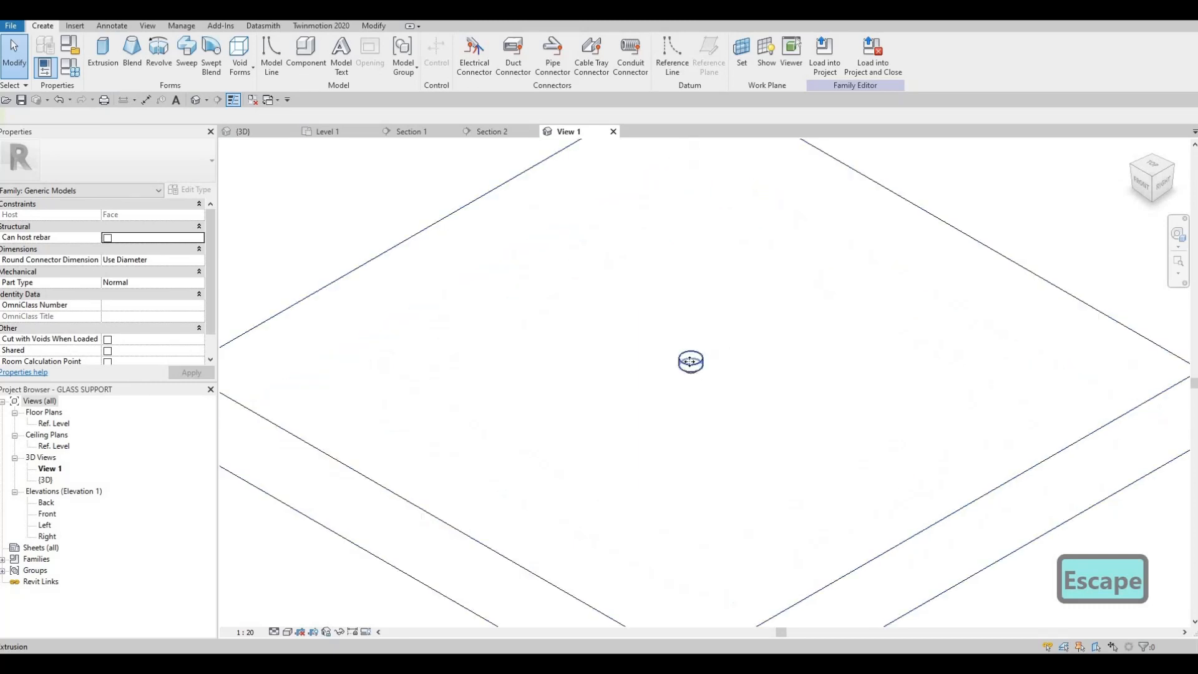
{"action": "left_click", "coordinate": [691, 361]}
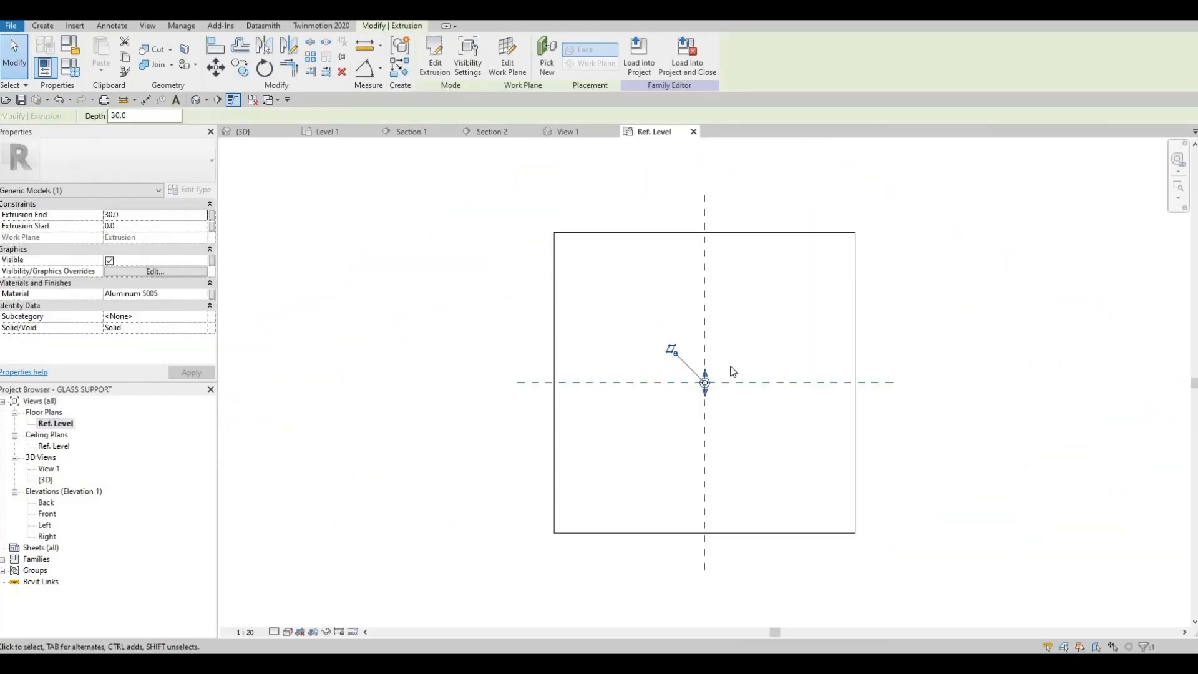
{"action": "scroll", "coordinate": [718, 393], "scroll_direction": "up", "scroll_amount": 5}
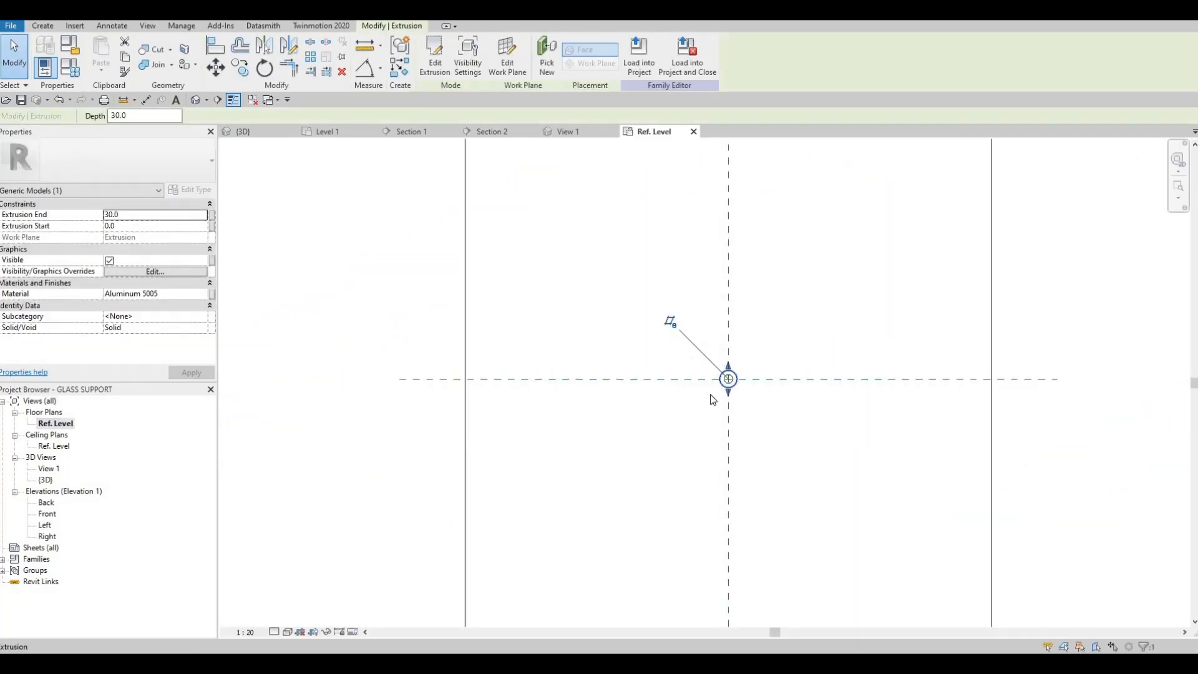
{"action": "left_click", "coordinate": [706, 391]}
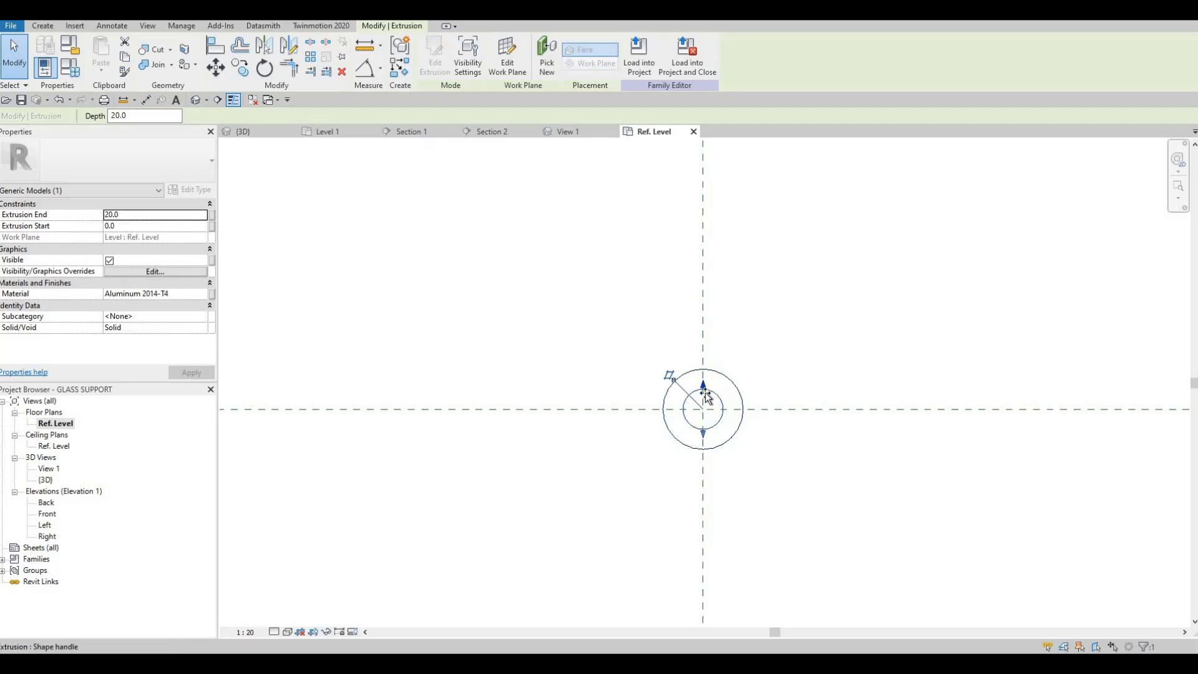
{"action": "left_click_drag", "start_coordinate": [705, 391], "coordinate": [705, 384]}
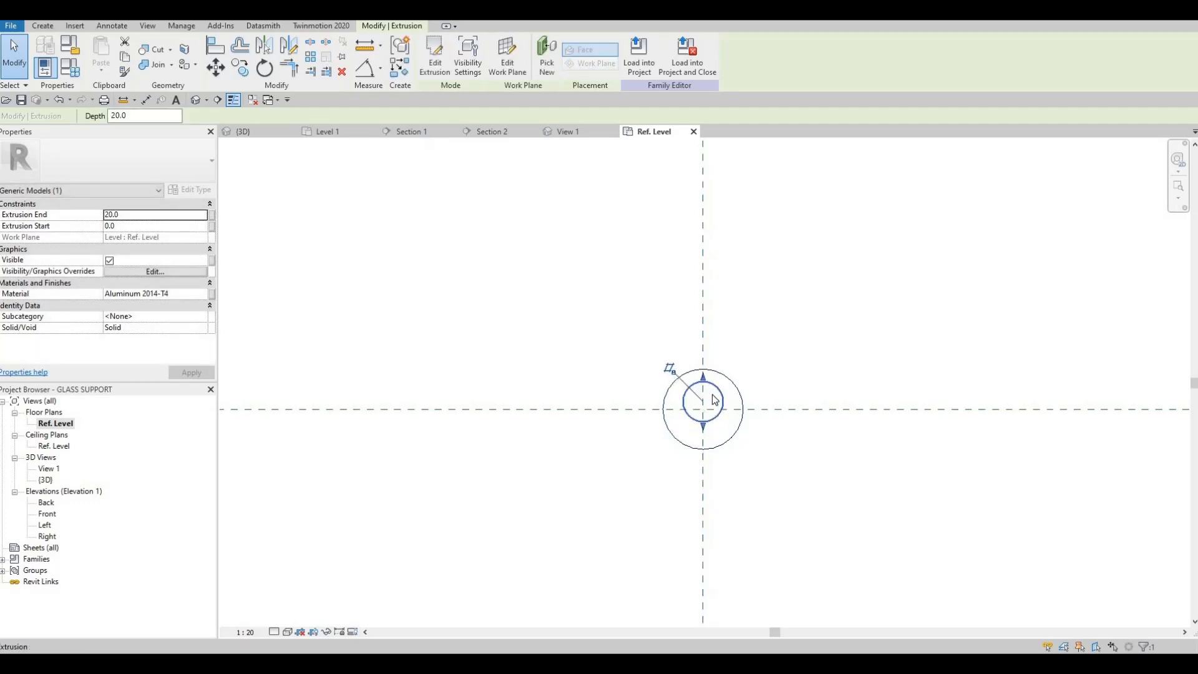
{"action": "key", "text": "ctrl+z"}
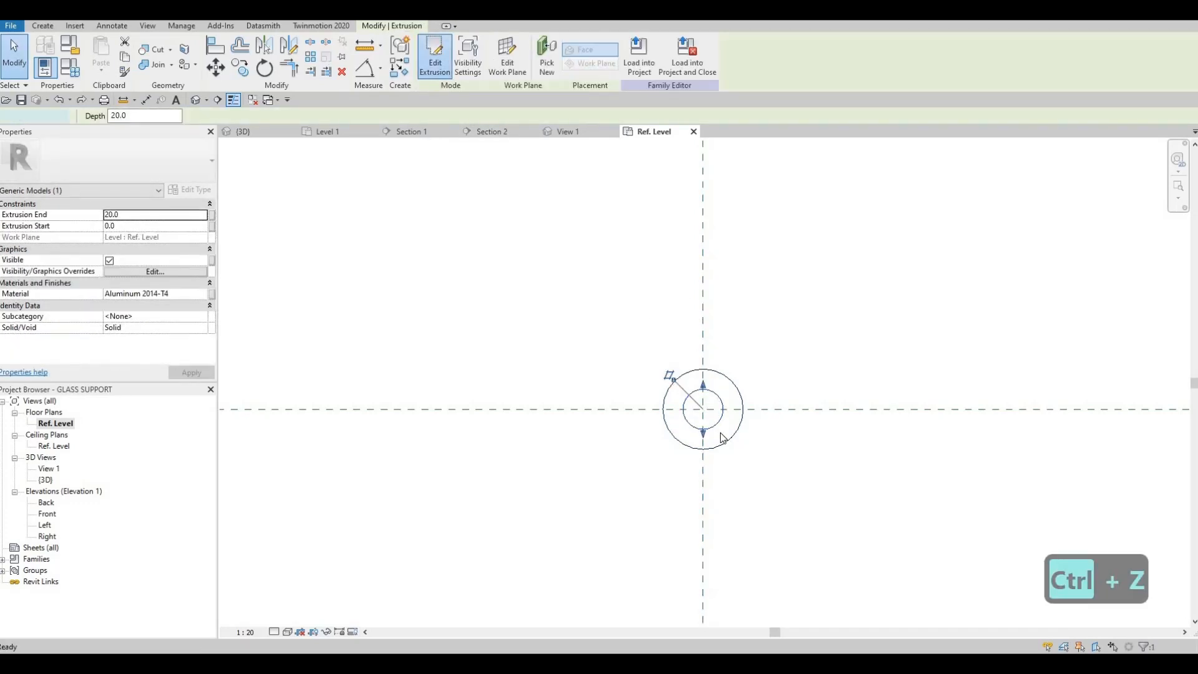
Edit the inner cylinder's extrusion sketch, set its circle radius to 5 mm and finish the sketch.
{"action": "double_click", "coordinate": [723, 437]}
{"action": "left_click", "coordinate": [715, 460]}
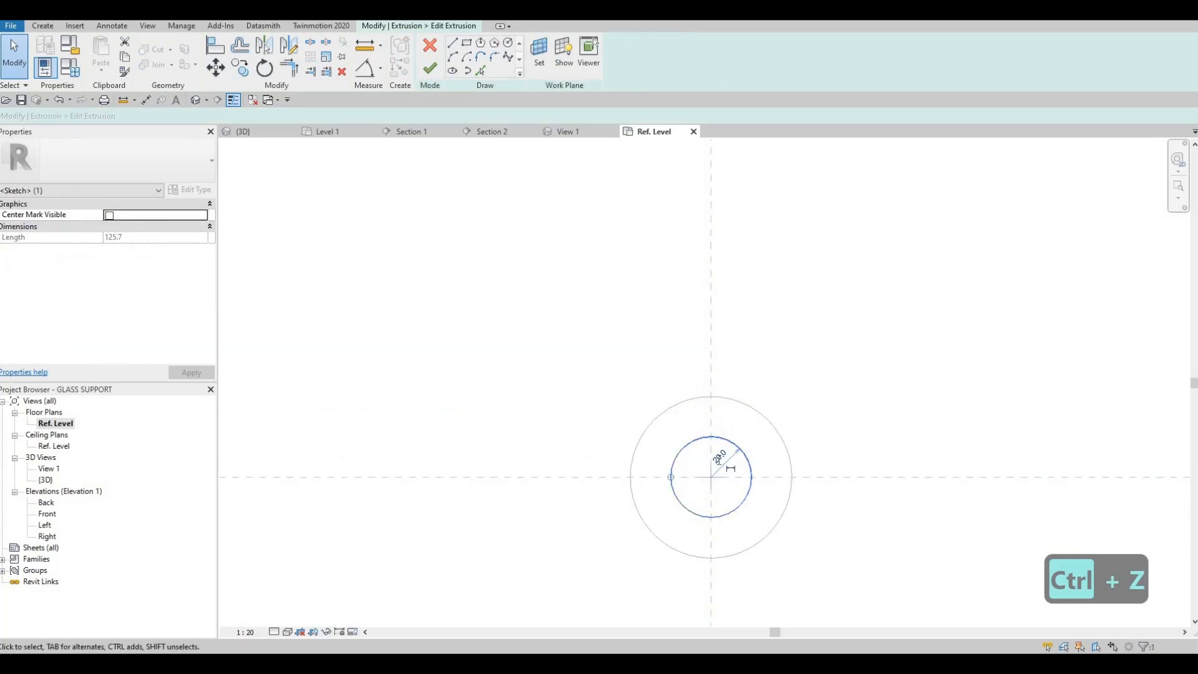
{"action": "type", "text": "1"}
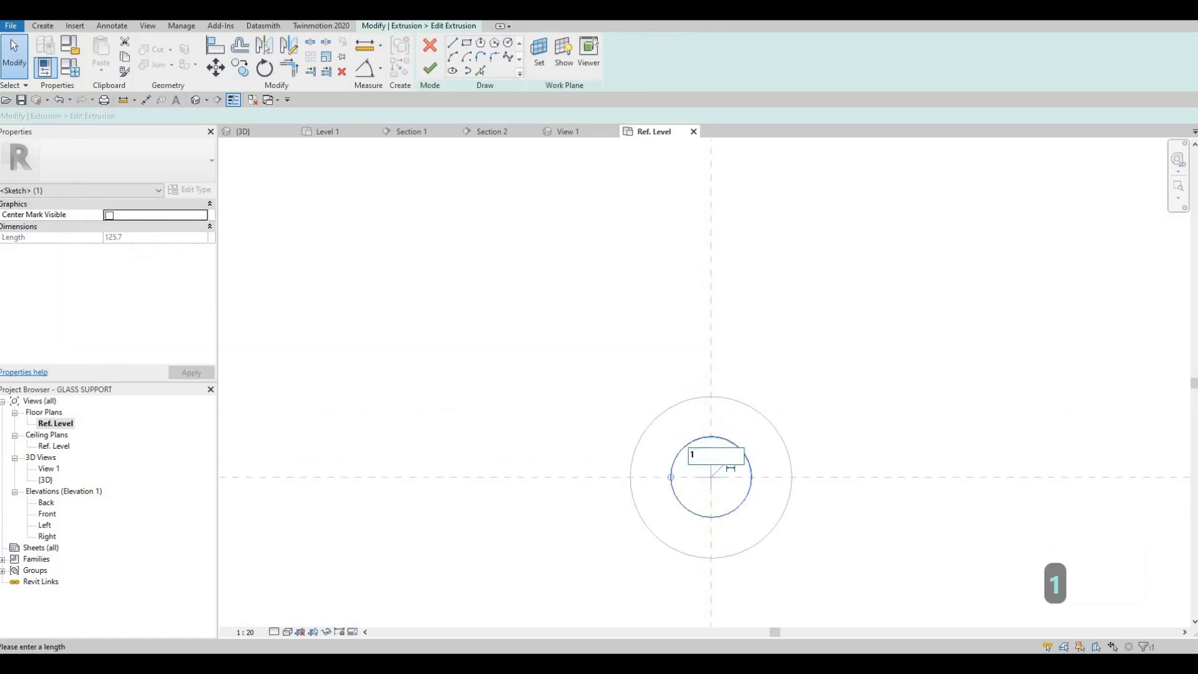
{"action": "key", "text": "BackSpace"}
{"action": "type", "text": "5"}
{"action": "key", "text": "Return"}
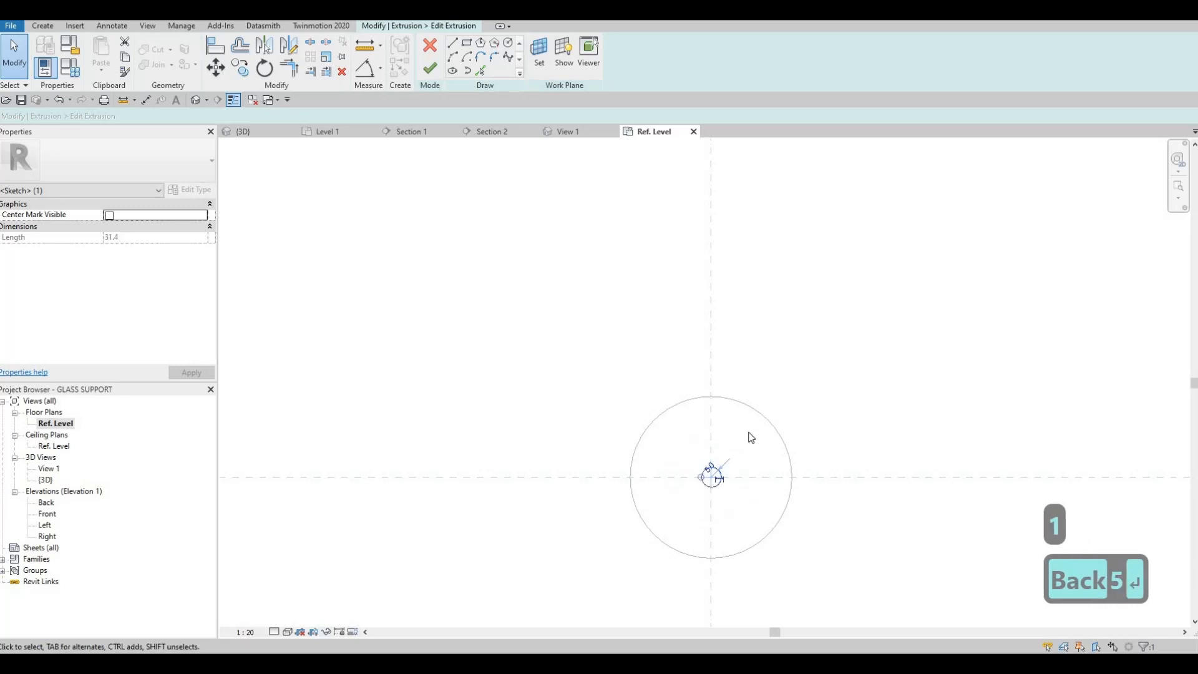
{"action": "key", "text": "Escape"}
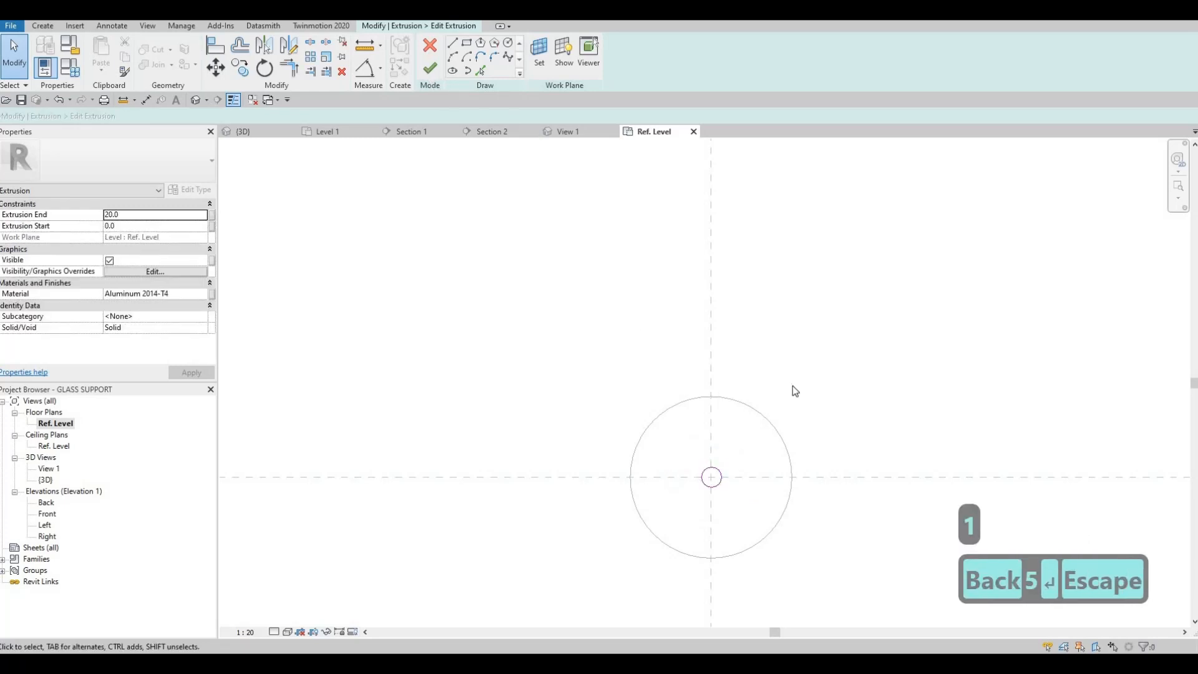
{"action": "left_click", "coordinate": [430, 69]}
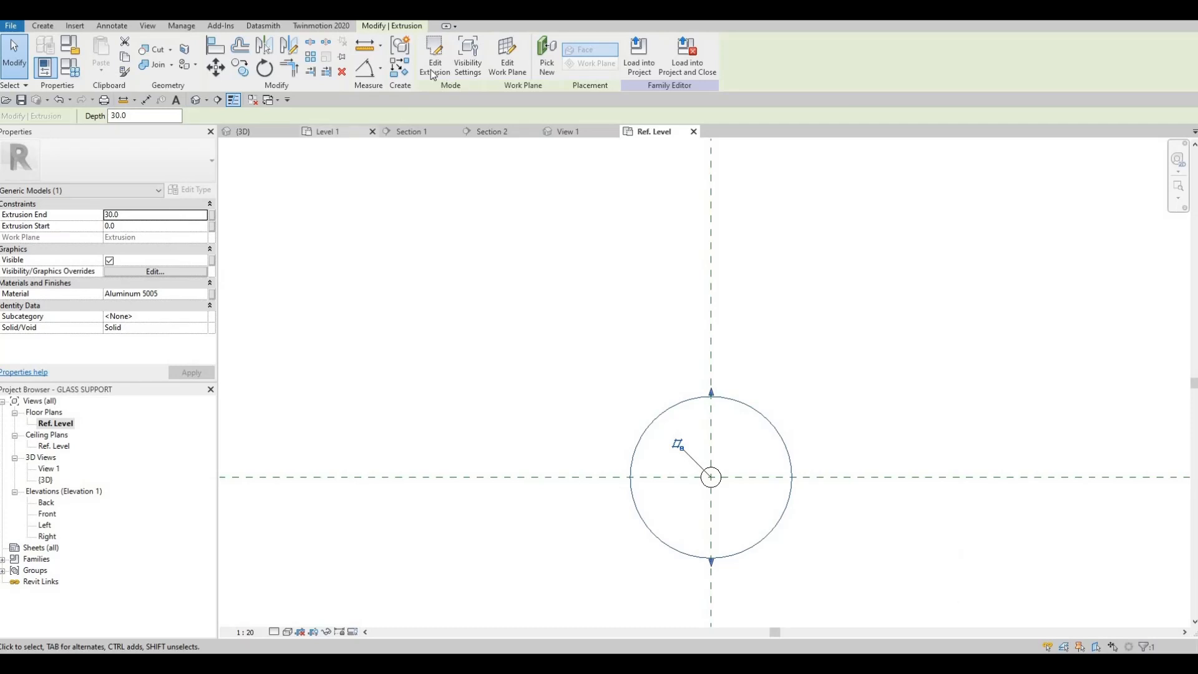
Edit the outer cylinder's extrusion sketch, reduce its circle to twice the inner circle's radius and finish the sketch.
{"action": "double_click", "coordinate": [710, 400]}
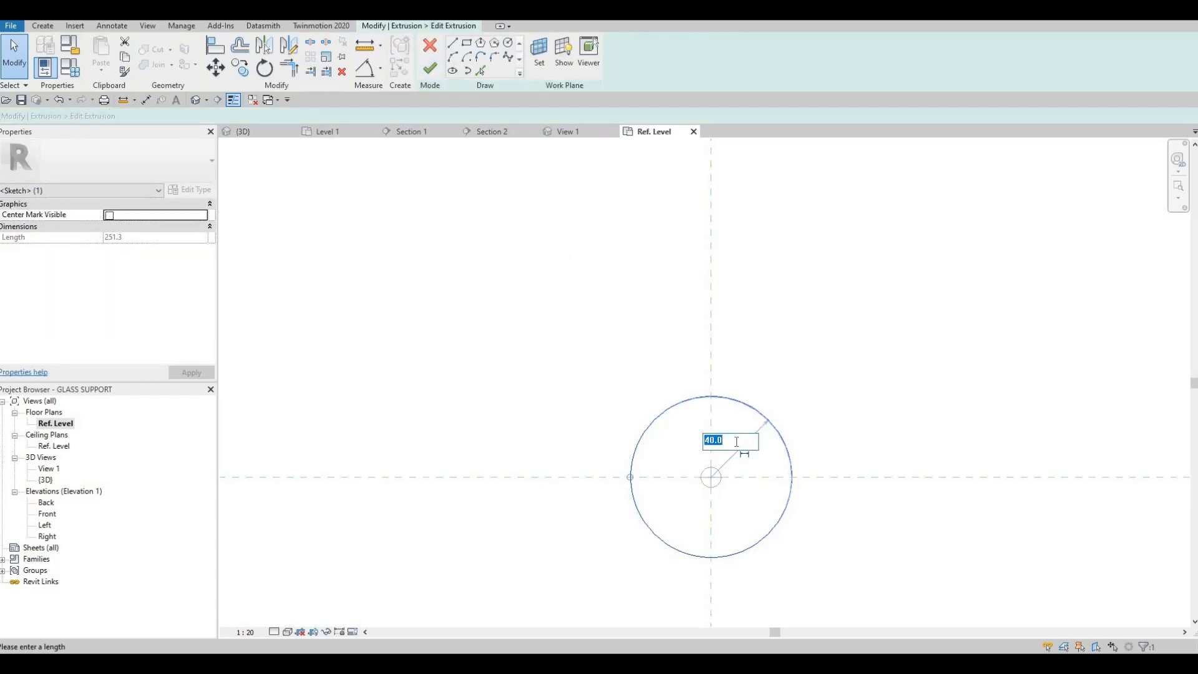
{"action": "type", "text": "0"}
{"action": "key", "text": "Return"}
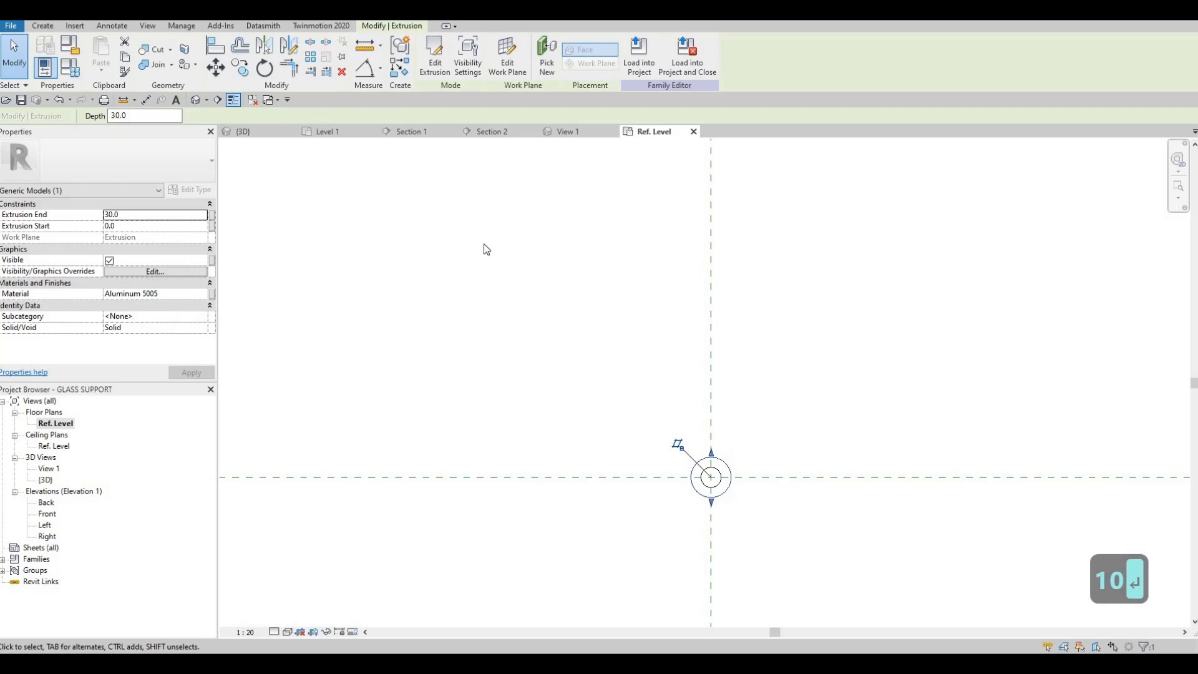
Set the outer cylinder's extrusion end to 15 mm and reload the family, overwriting the project's version and parameter values.
{"action": "left_click", "coordinate": [156, 214]}
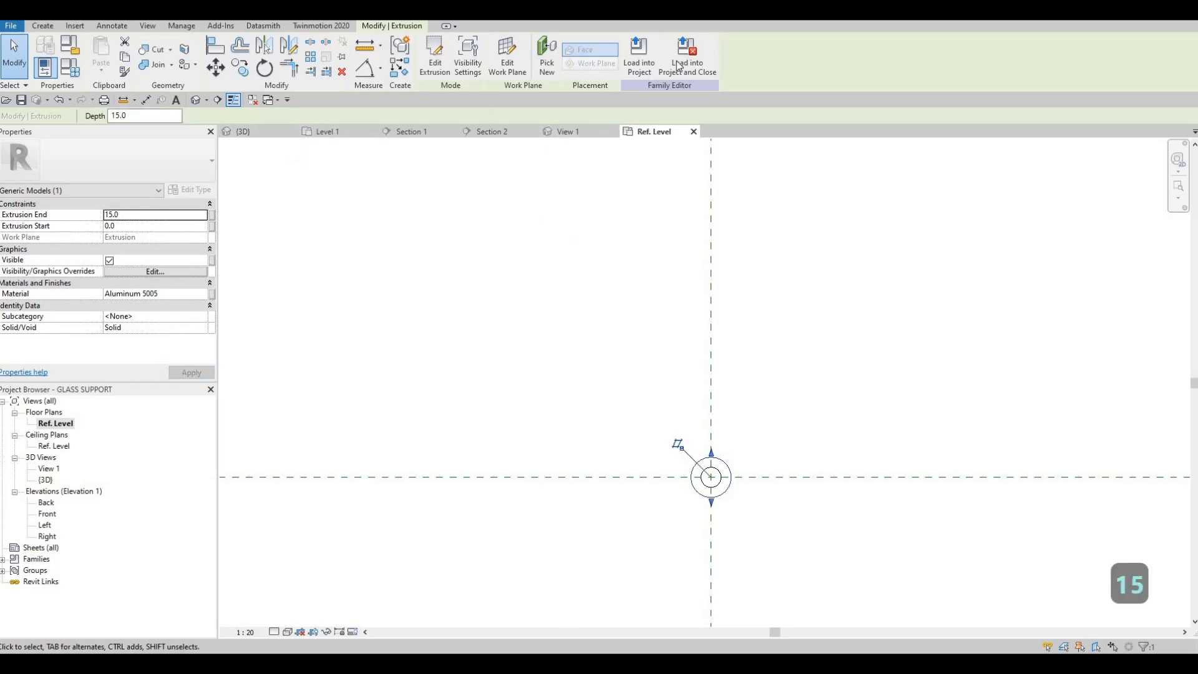
{"action": "left_click", "coordinate": [622, 340]}
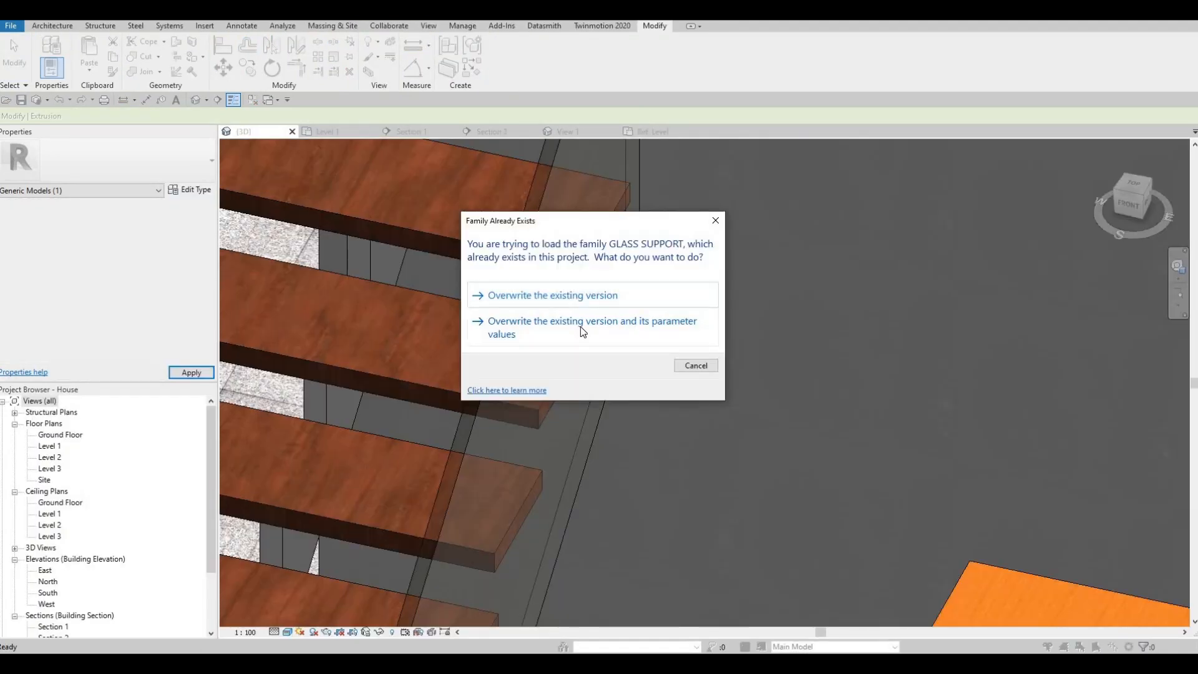
{"action": "left_click", "coordinate": [613, 339]}
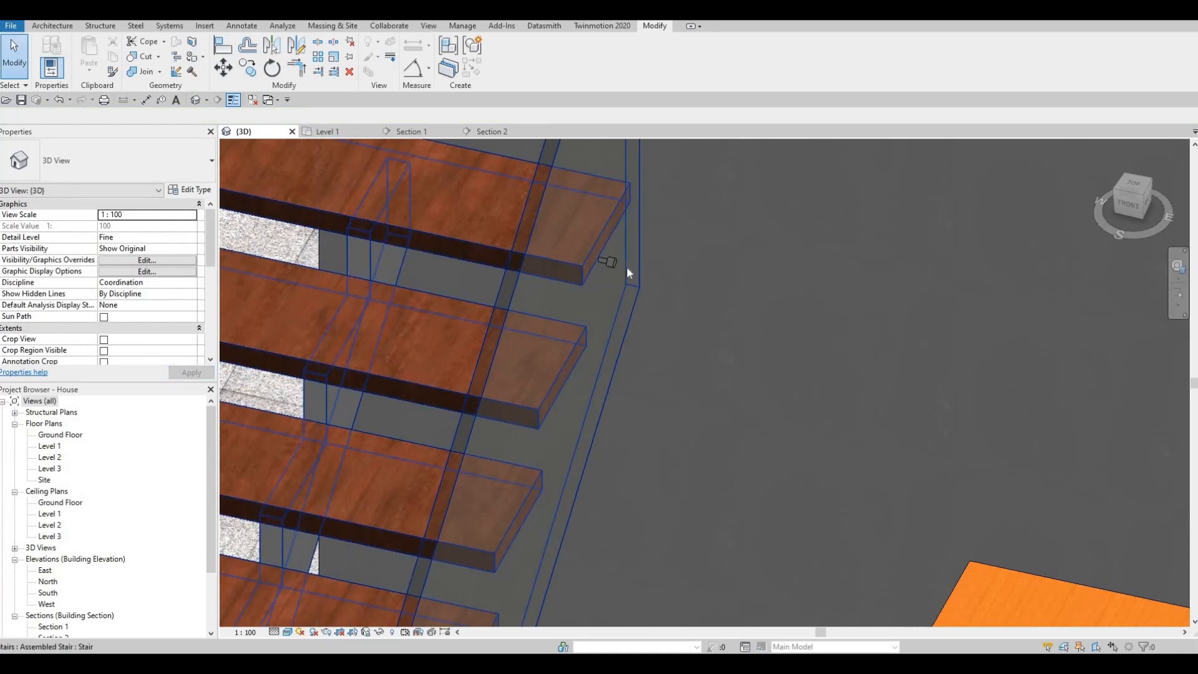
Reopen the glass support family from the placed instance and set its narrow stem's extrusion end to 10 mm.
{"action": "scroll", "coordinate": [626, 267], "scroll_direction": "up", "scroll_amount": 5}
{"action": "left_click", "coordinate": [600, 251]}
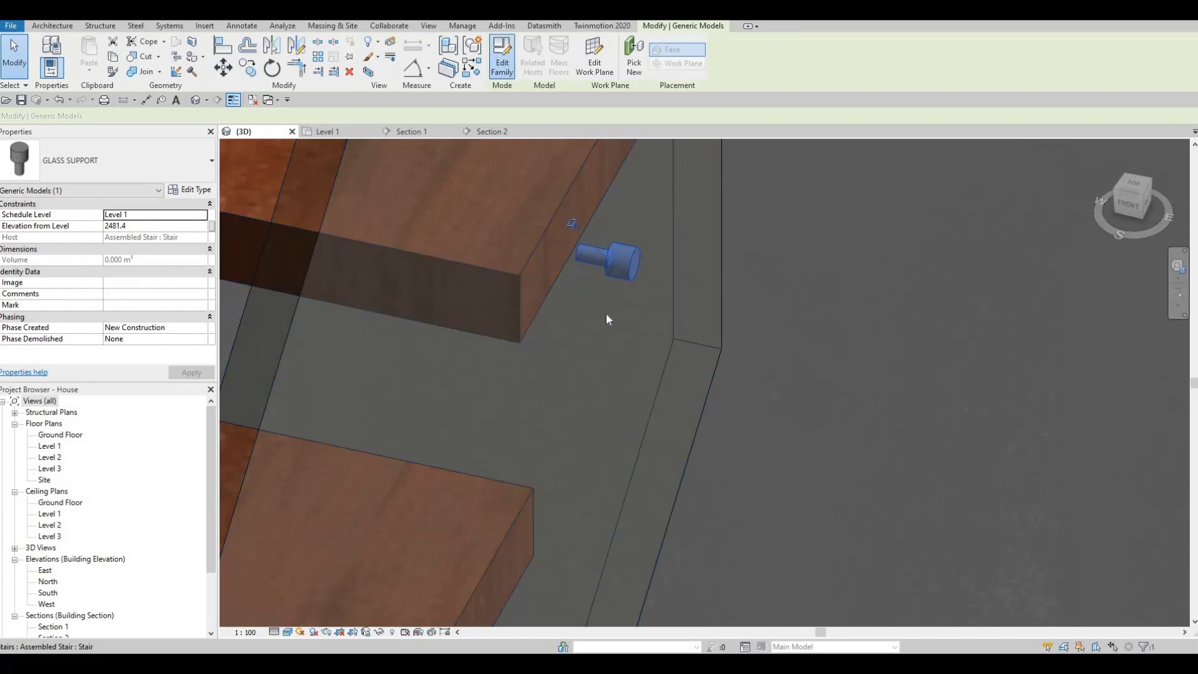
{"action": "scroll", "coordinate": [727, 365], "scroll_direction": "up", "scroll_amount": 5}
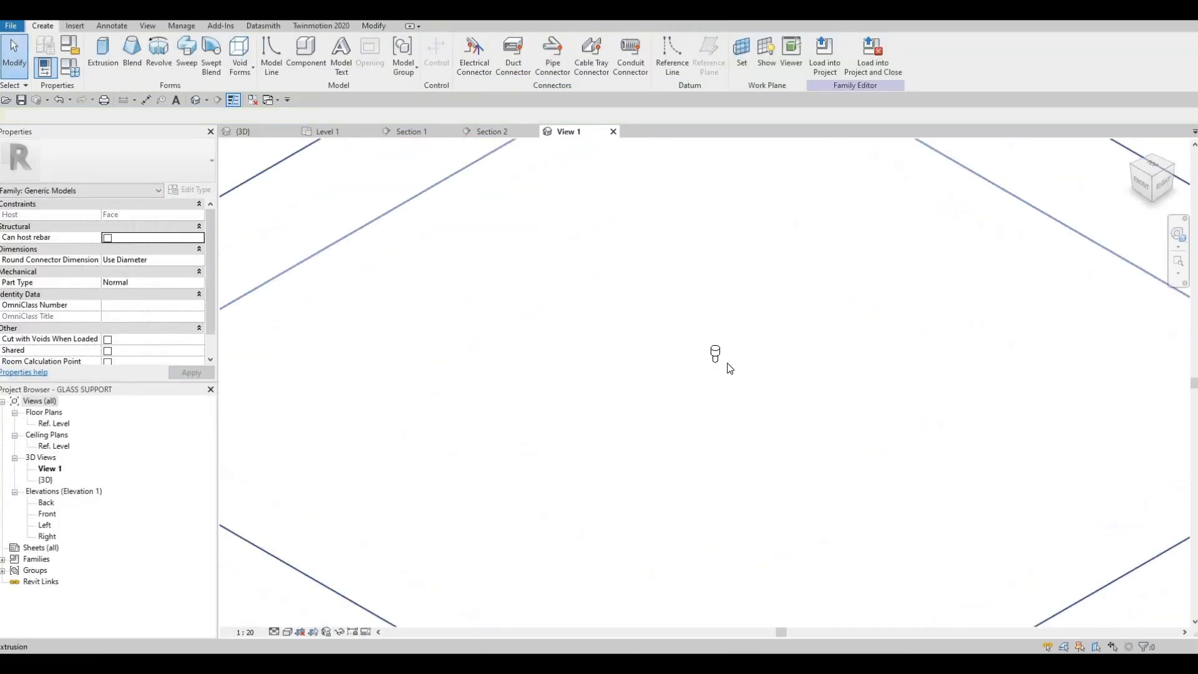
{"action": "scroll", "coordinate": [730, 368], "scroll_direction": "up", "scroll_amount": 2}
{"action": "left_click", "coordinate": [721, 347]}
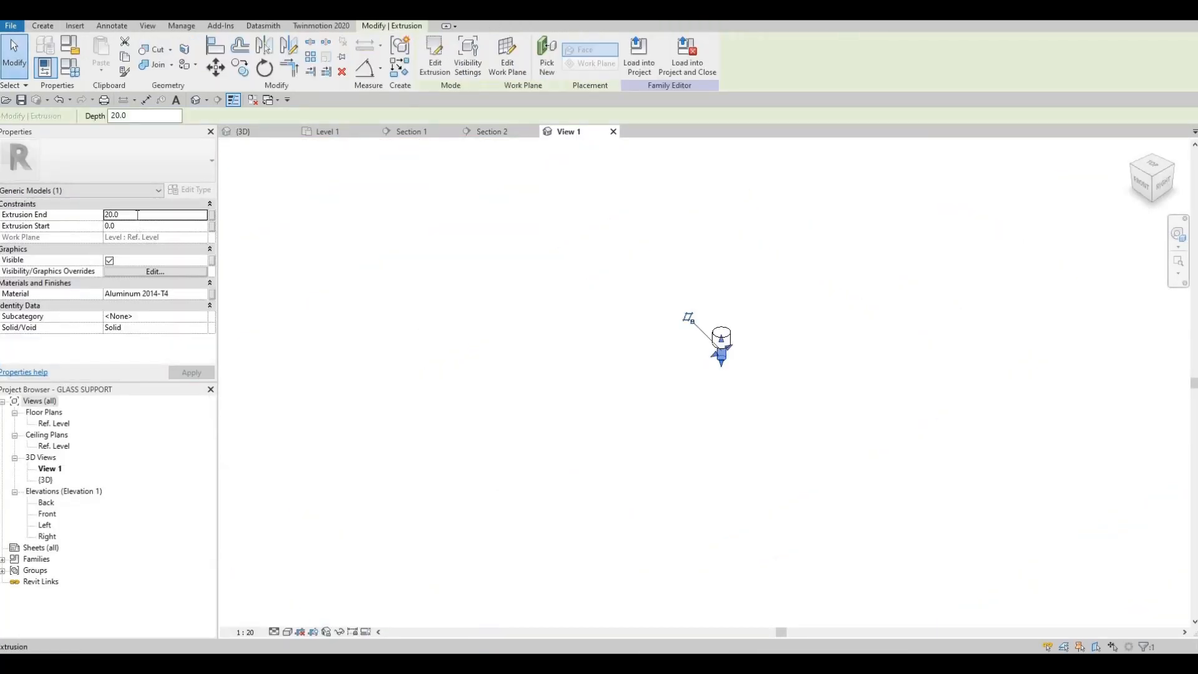
{"action": "left_click", "coordinate": [137, 215]}
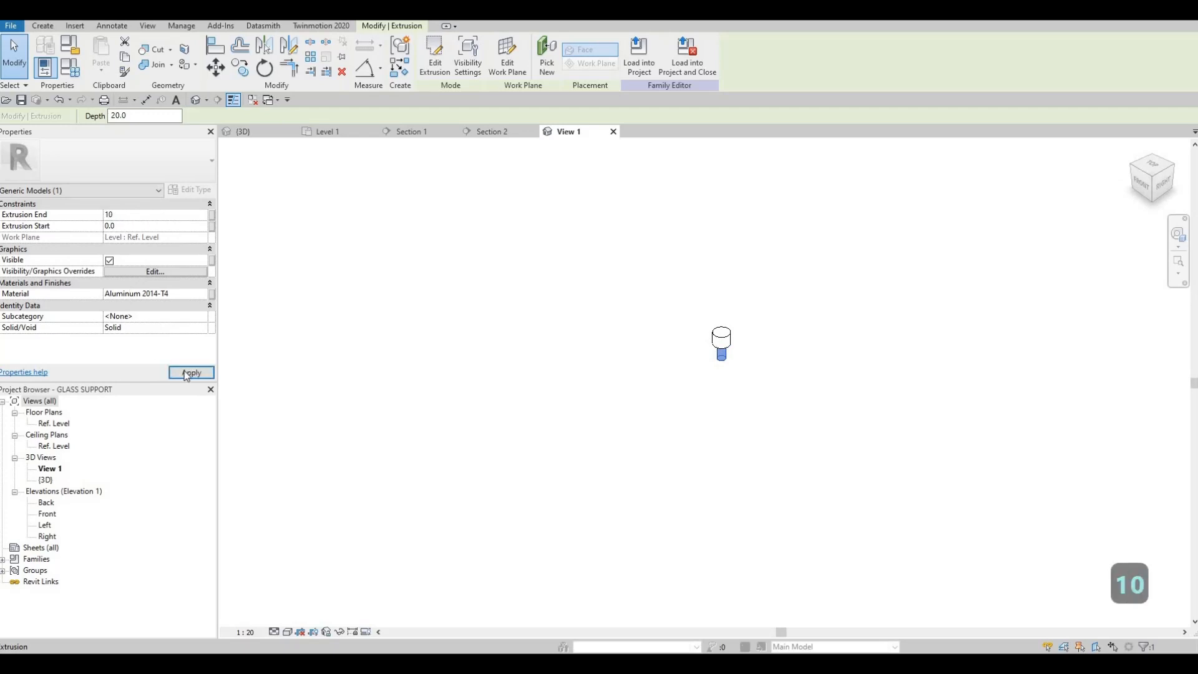
{"action": "key", "text": "Escape"}
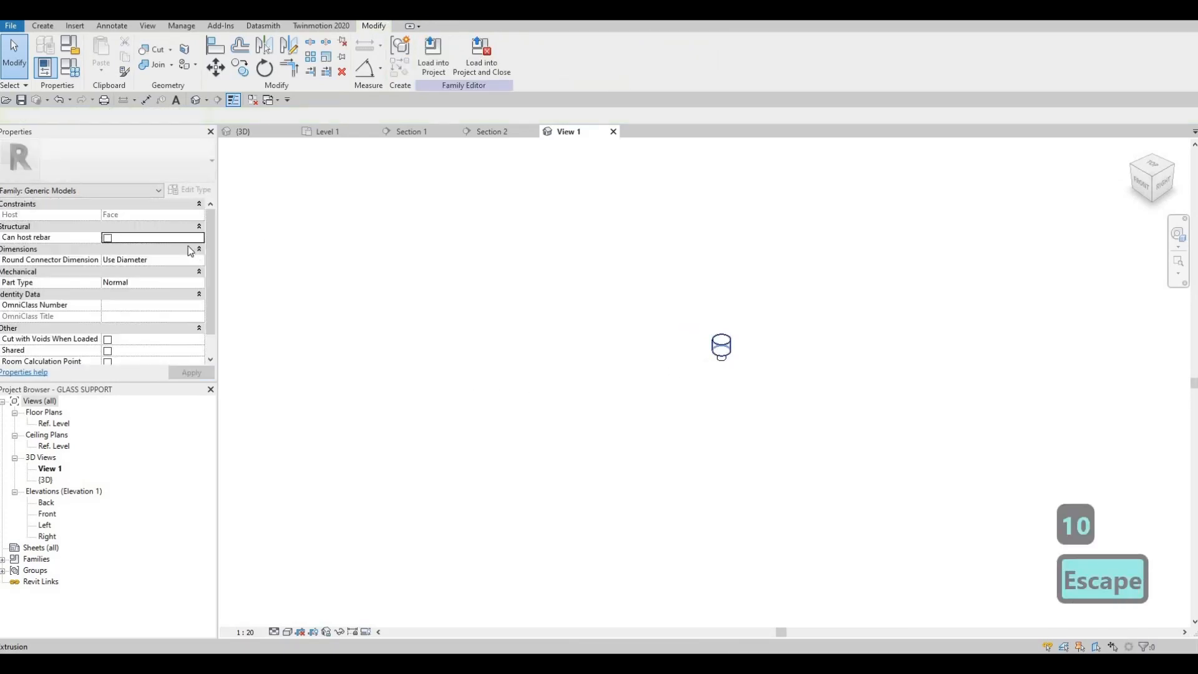
Set the extrusion end of the glass support's wide cylinder to 10 mm.
{"action": "left_click", "coordinate": [721, 345]}
{"action": "left_click", "coordinate": [143, 217]}
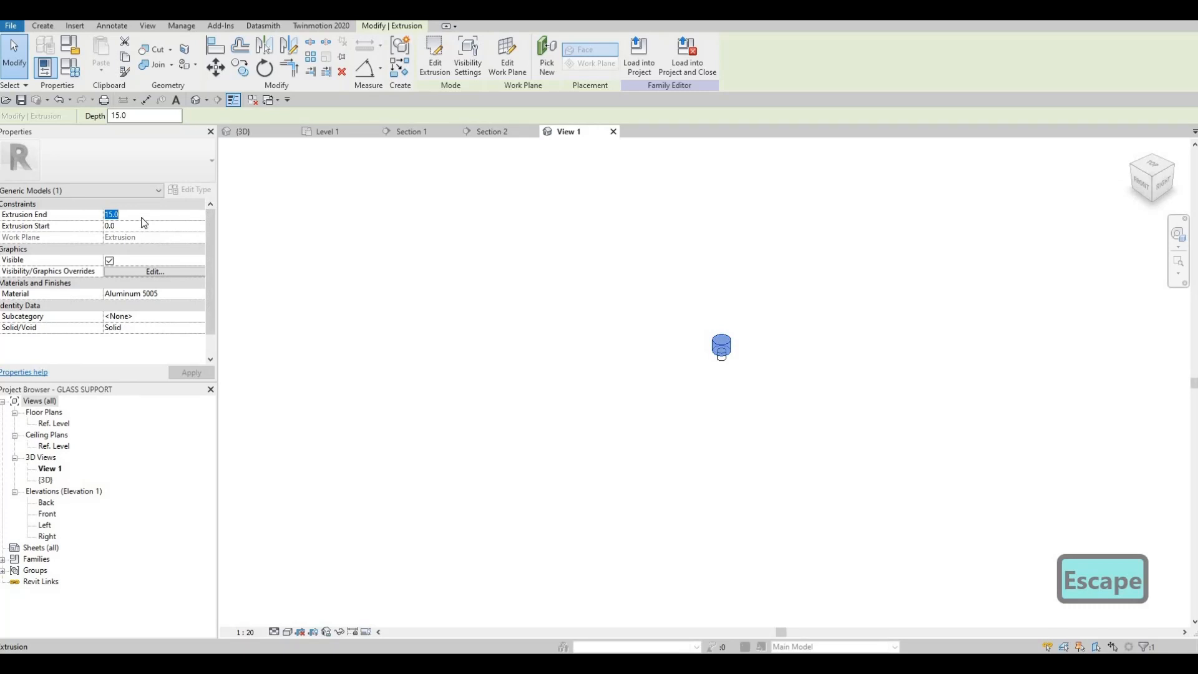
{"action": "type", "text": "10"}
{"action": "key", "text": "Return"}
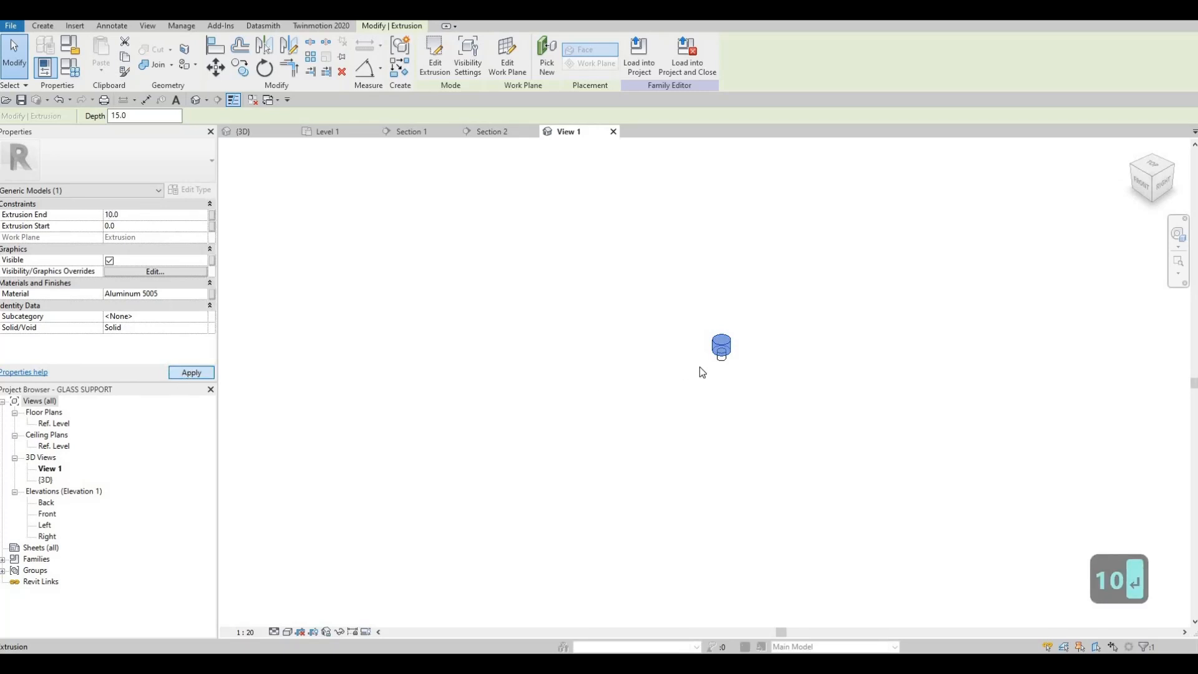
Reload the edited GLASS SUPPORT family into the House project, overwriting the existing version and its parameter values.
{"action": "key", "text": "Escape"}
{"action": "key", "text": "Escape"}
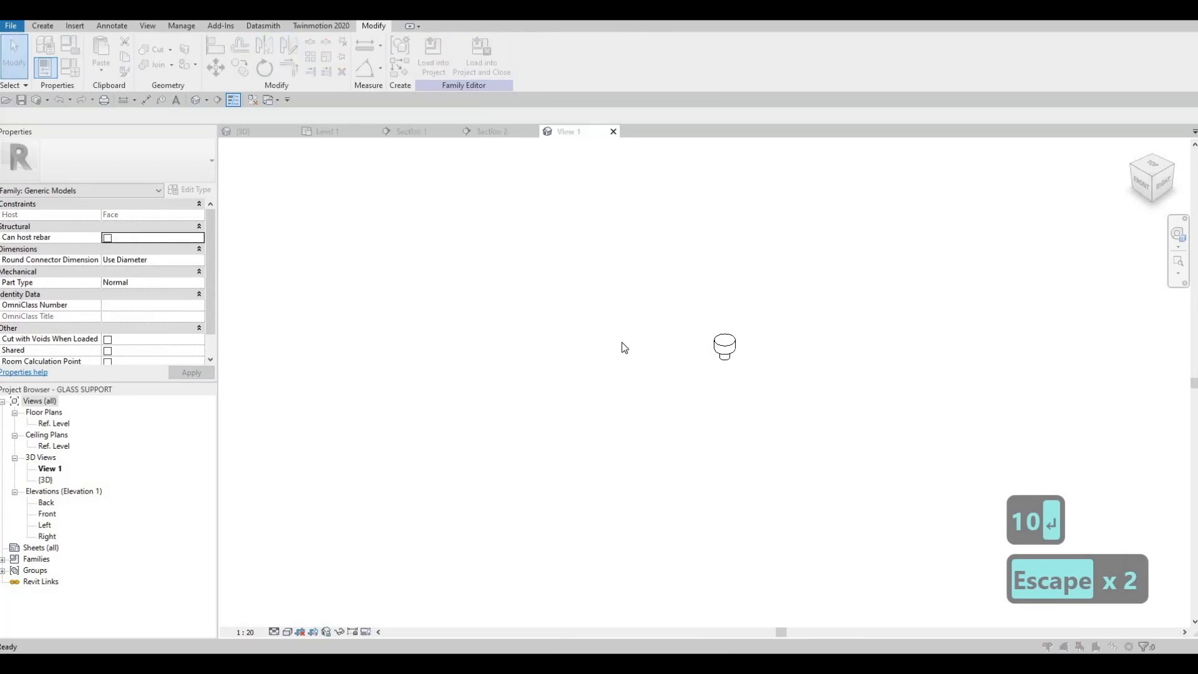
{"action": "left_click", "coordinate": [620, 340]}
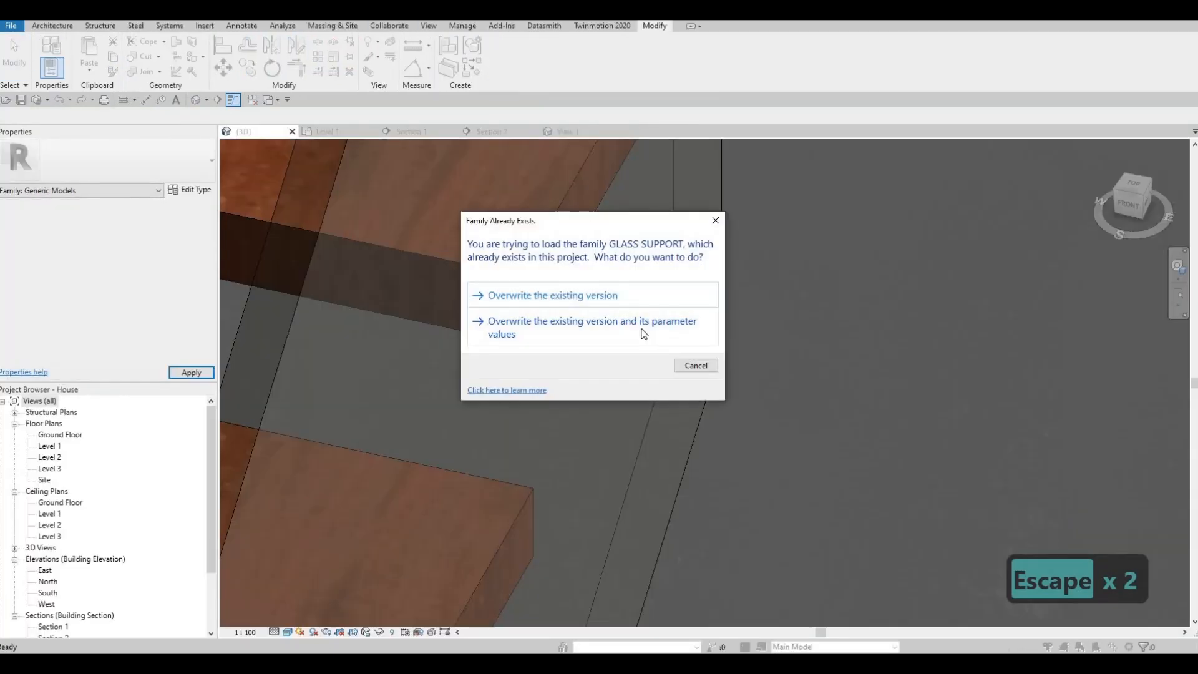
{"action": "left_click", "coordinate": [620, 323]}
Examine the resized glass support and its position beside the treads and glass stringer in 3D.
{"action": "scroll", "coordinate": [618, 368], "scroll_direction": "down", "scroll_amount": 5}
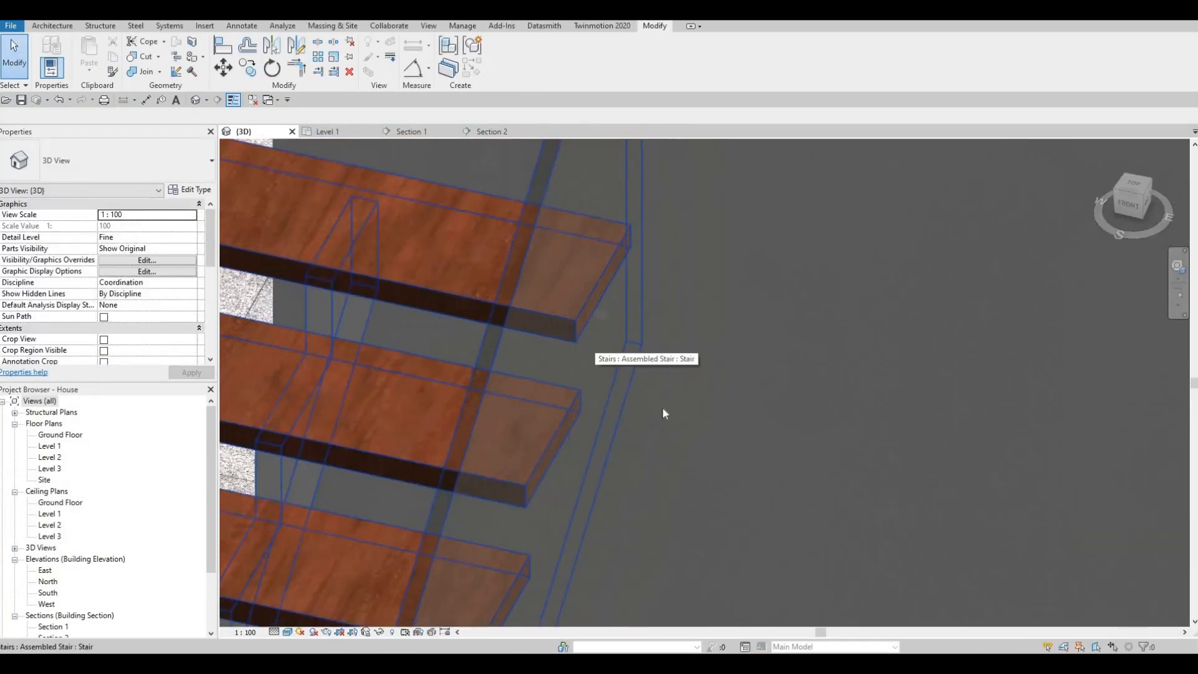
{"action": "middle_click_drag", "start_coordinate": [661, 407], "coordinate": [861, 385], "text": "shift"}
{"action": "scroll", "coordinate": [1116, 487], "scroll_direction": "down", "scroll_amount": 2}
{"action": "middle_click_drag", "start_coordinate": [1117, 487], "coordinate": [655, 254]}
{"action": "scroll", "coordinate": [652, 249], "scroll_direction": "up", "scroll_amount": 5}
{"action": "scroll", "coordinate": [650, 244], "scroll_direction": "up", "scroll_amount": 1}
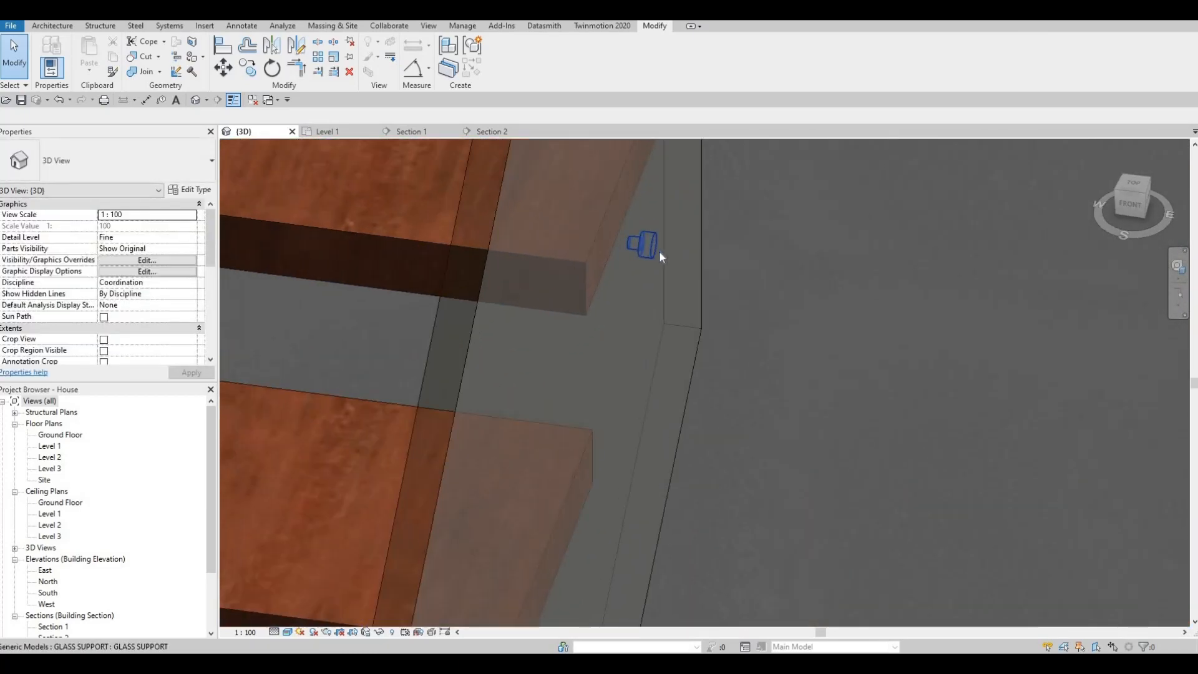
{"action": "middle_click_drag", "start_coordinate": [556, 225], "coordinate": [825, 371], "text": "shift"}
{"action": "middle_click_drag", "start_coordinate": [825, 371], "coordinate": [637, 307]}
{"action": "scroll", "coordinate": [637, 307], "scroll_direction": "down", "scroll_amount": 5}
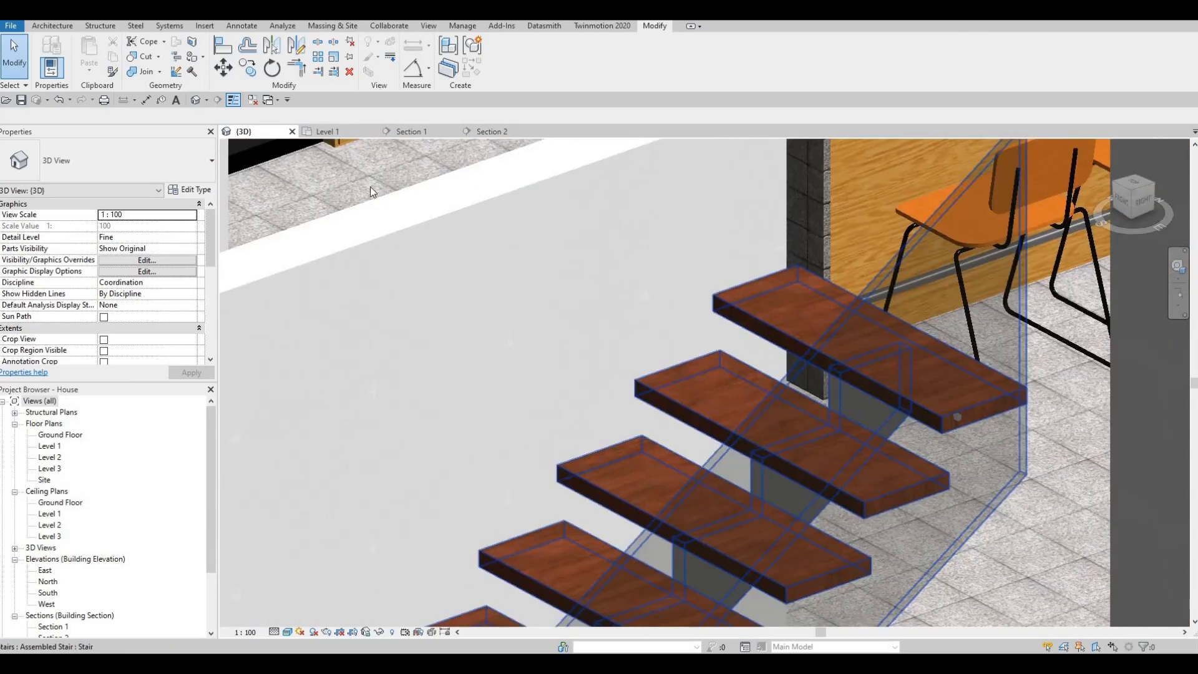
{"action": "middle_click_drag", "start_coordinate": [554, 241], "coordinate": [414, 179]}
{"action": "scroll", "coordinate": [344, 205], "scroll_direction": "down", "scroll_amount": 5}
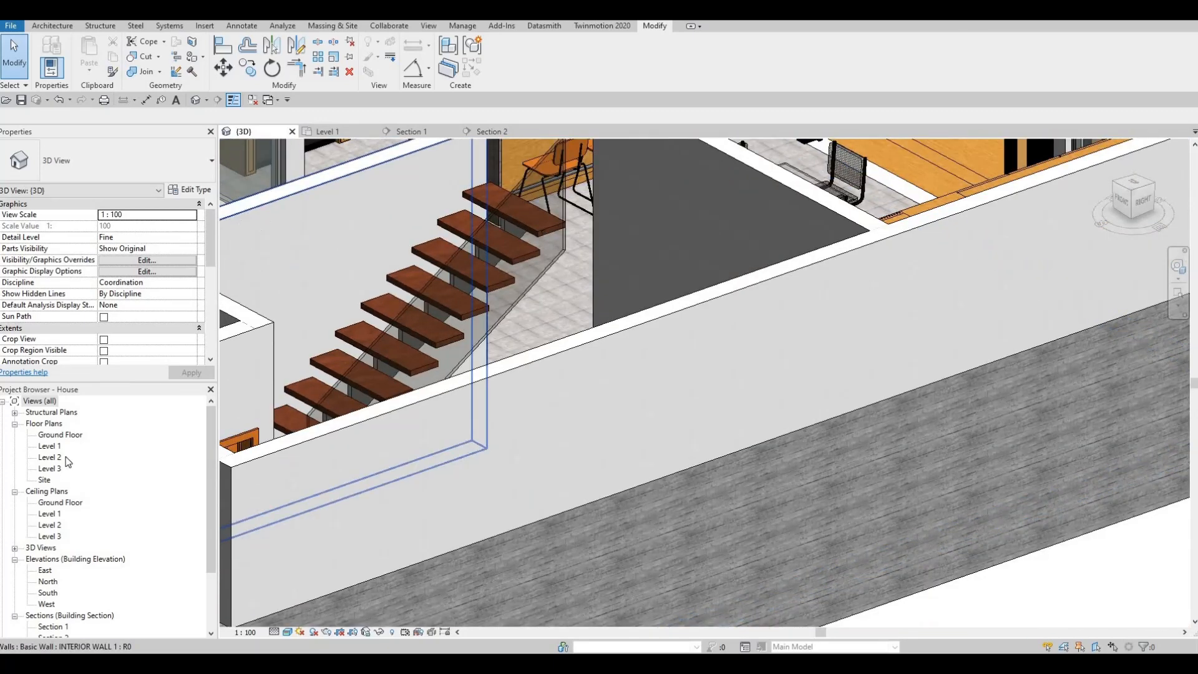
Move the Section 1 line in the Level 1 plan so that it runs beside the stair, looking at its glass side.
{"action": "scroll", "coordinate": [530, 347], "scroll_direction": "down", "scroll_amount": 5}
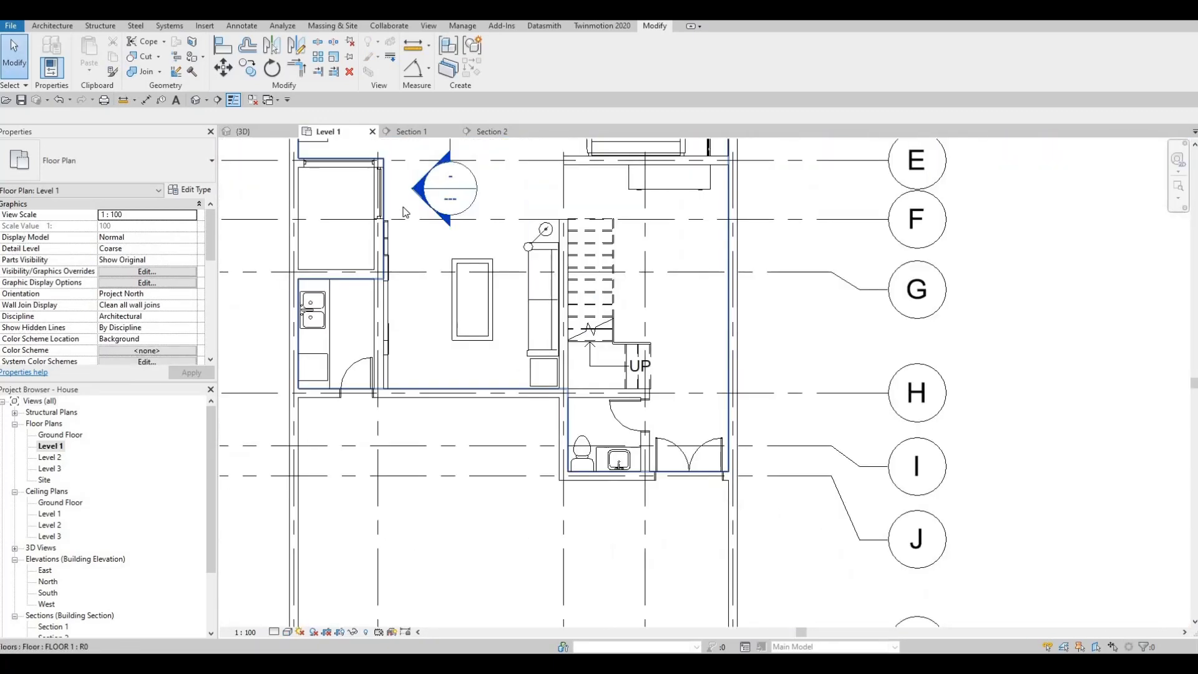
{"action": "left_click", "coordinate": [482, 193]}
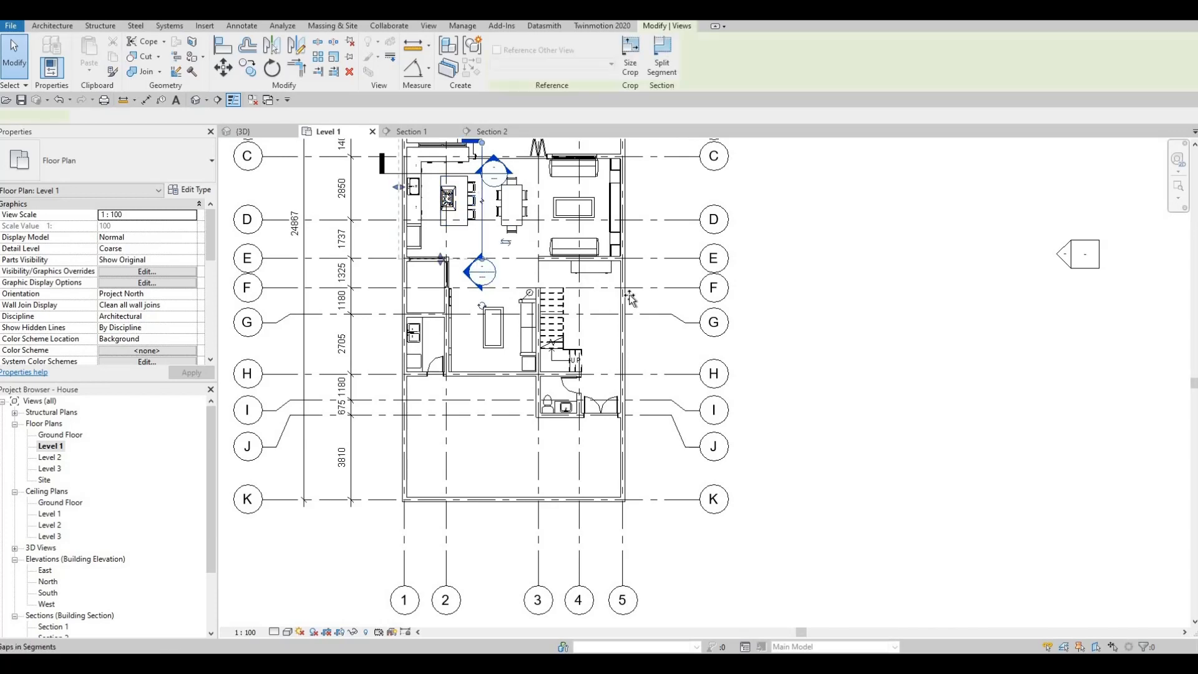
{"action": "left_click_drag", "start_coordinate": [482, 193], "coordinate": [577, 306]}
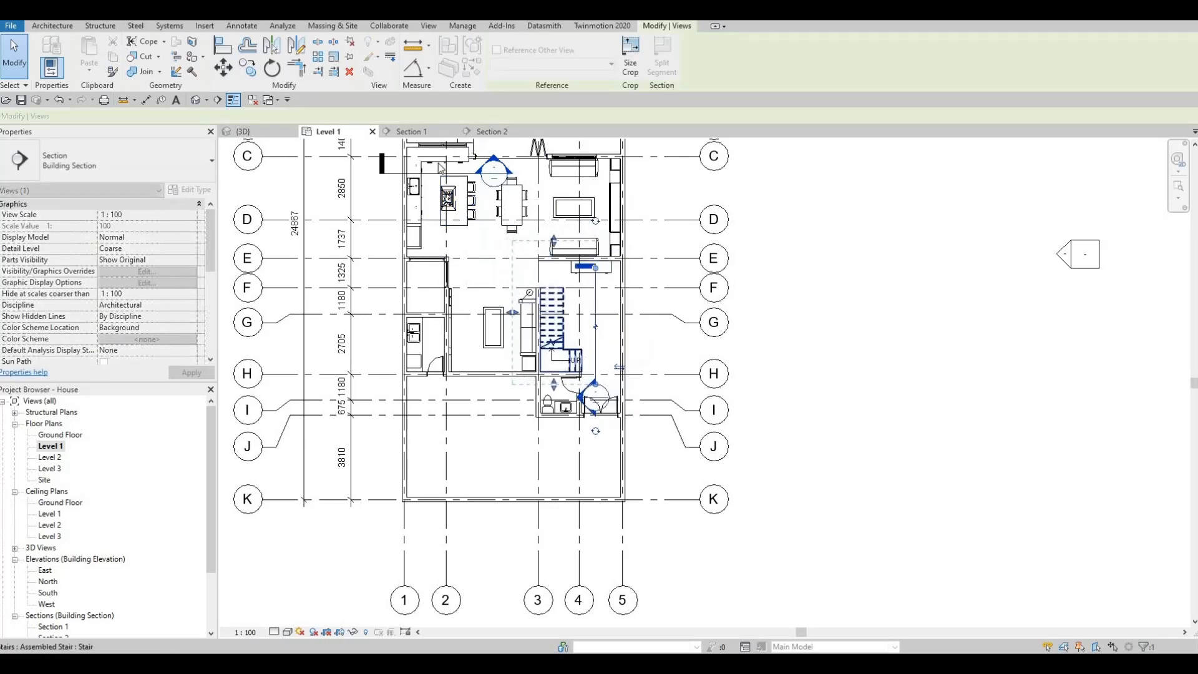
{"action": "key", "text": "Escape"}
{"action": "key", "text": "Escape"}
Move the glass support in Section 1 onto the end face of the top tread, near its front edge.
{"action": "left_click", "coordinate": [412, 131]}
{"action": "middle_click_drag", "start_coordinate": [657, 277], "coordinate": [684, 283]}
{"action": "scroll", "coordinate": [687, 256], "scroll_direction": "down", "scroll_amount": 3}
{"action": "scroll", "coordinate": [682, 247], "scroll_direction": "up", "scroll_amount": 4}
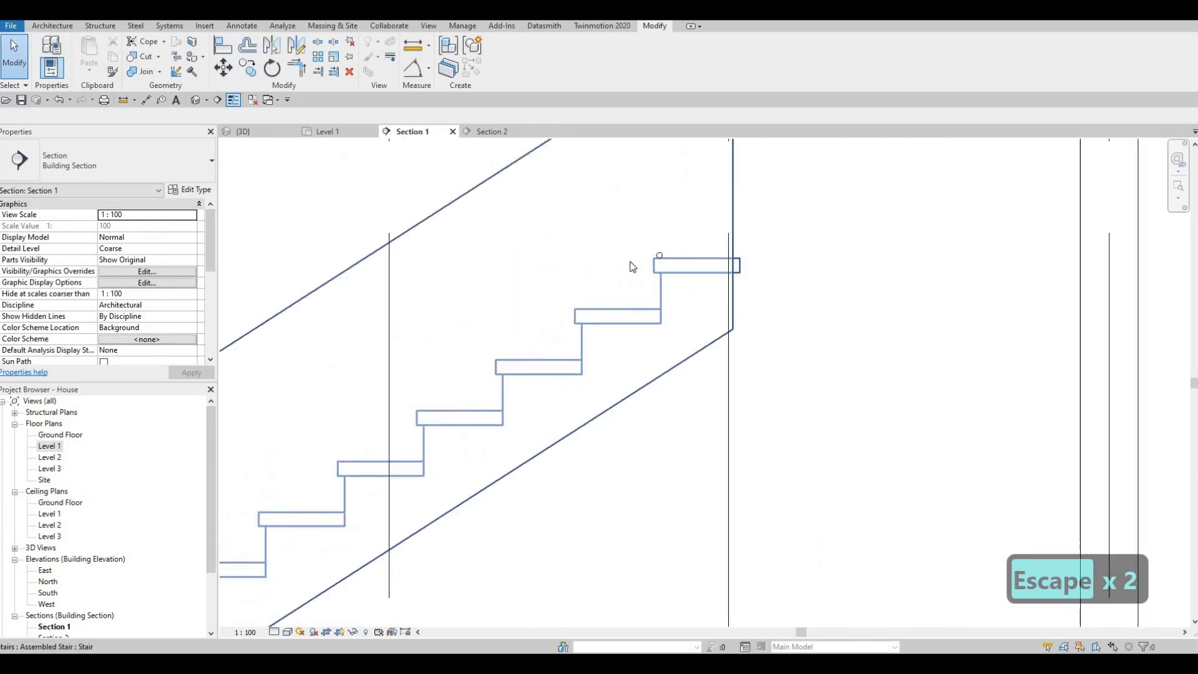
{"action": "scroll", "coordinate": [628, 261], "scroll_direction": "up", "scroll_amount": 4}
{"action": "left_click", "coordinate": [628, 261]}
{"action": "left_click_drag", "start_coordinate": [628, 260], "coordinate": [674, 282]}
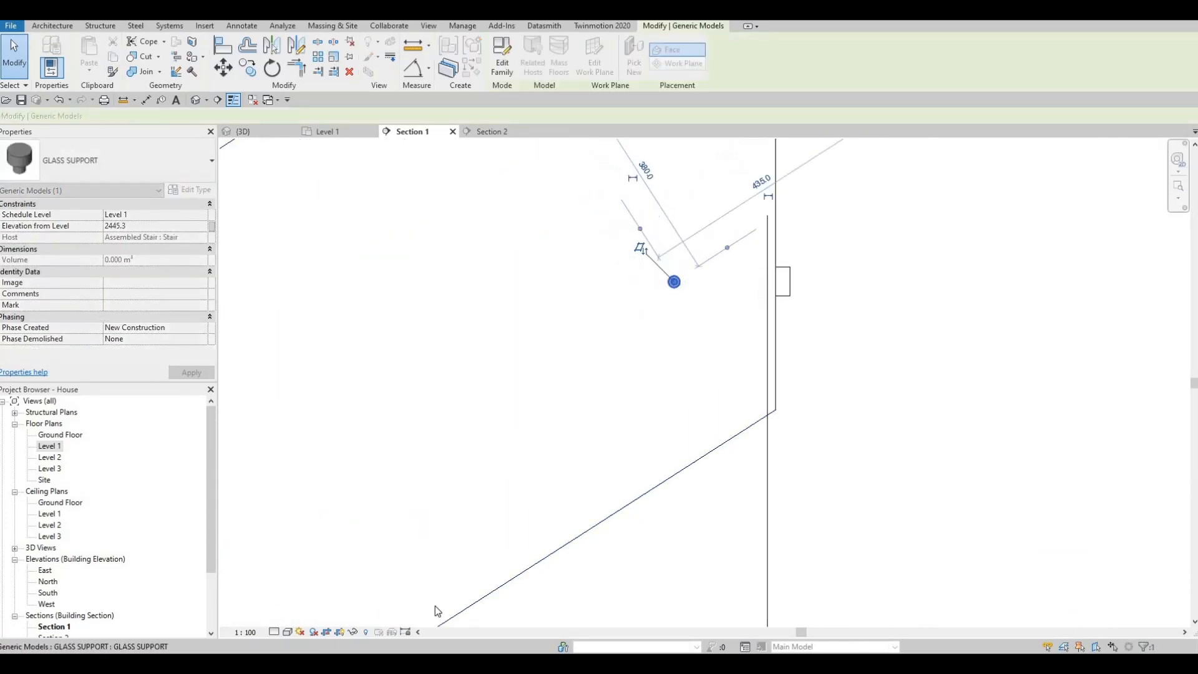
Set Section 1 to Fine detail level and Wireframe visual style.
{"action": "left_click", "coordinate": [279, 631]}
{"action": "left_click", "coordinate": [293, 617]}
{"action": "left_click", "coordinate": [287, 631]}
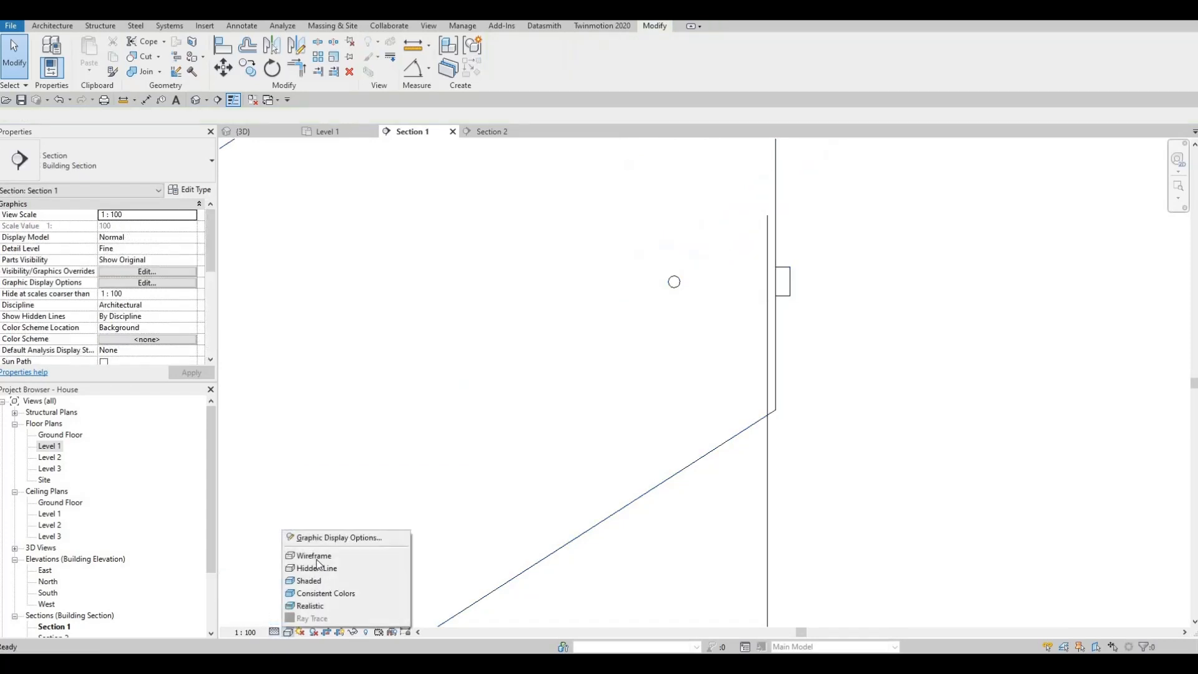
{"action": "left_click", "coordinate": [732, 420]}
{"action": "scroll", "coordinate": [718, 298], "scroll_direction": "up", "scroll_amount": 3}
{"action": "key", "text": "Escape"}
{"action": "key", "text": "Escape"}
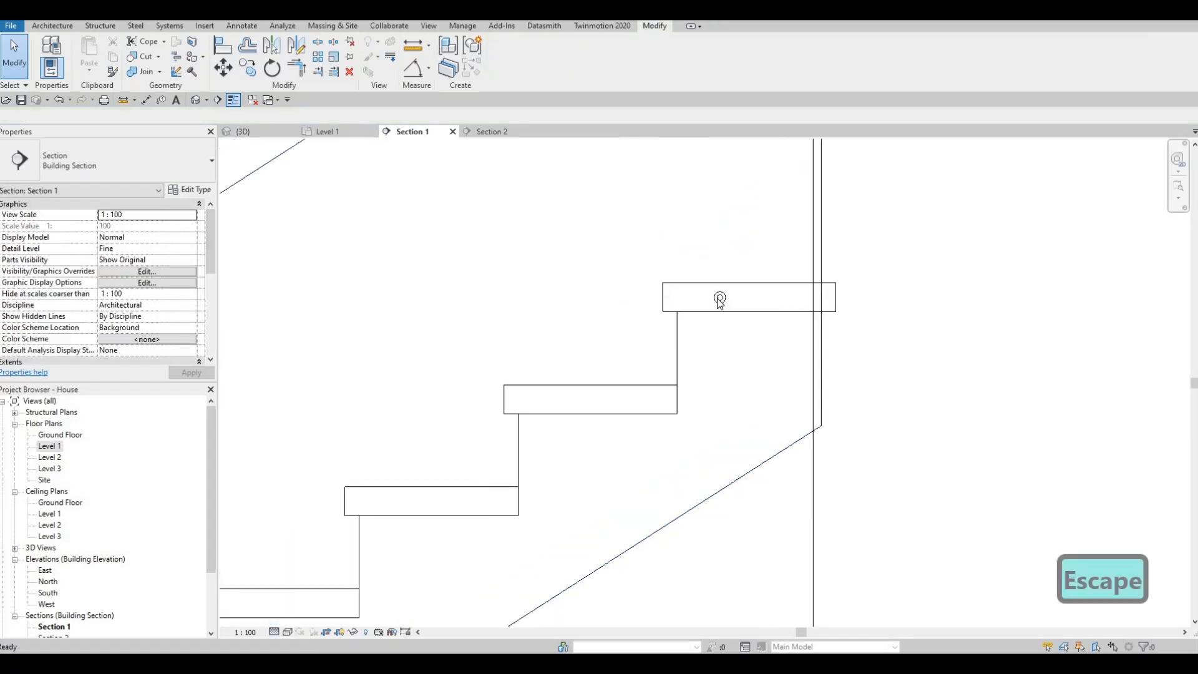
Fine-tune the glass support's position on the top tread to an elevation of 2445.9 from Level 1.
{"action": "left_click", "coordinate": [717, 300]}
{"action": "scroll", "coordinate": [717, 304], "scroll_direction": "up", "scroll_amount": 1}
{"action": "left_click_drag", "start_coordinate": [717, 305], "coordinate": [664, 311]}
{"action": "scroll", "coordinate": [701, 356], "scroll_direction": "down", "scroll_amount": 3}
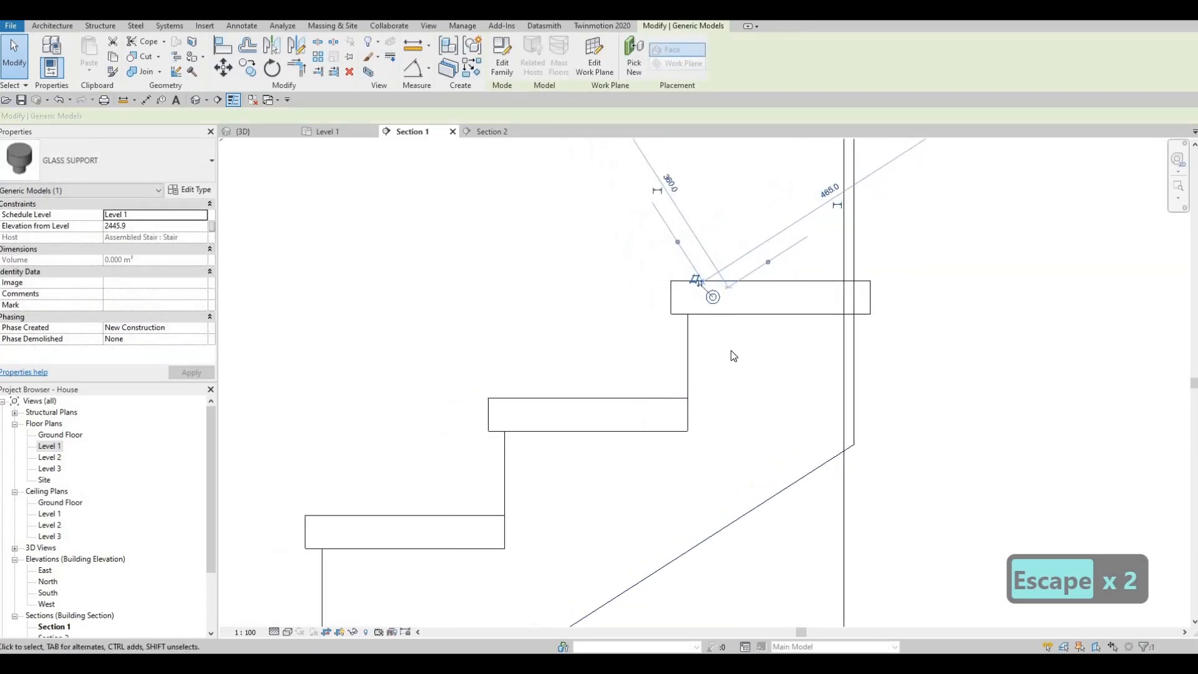
{"action": "key", "text": "Escape"}
{"action": "key", "text": "Escape"}
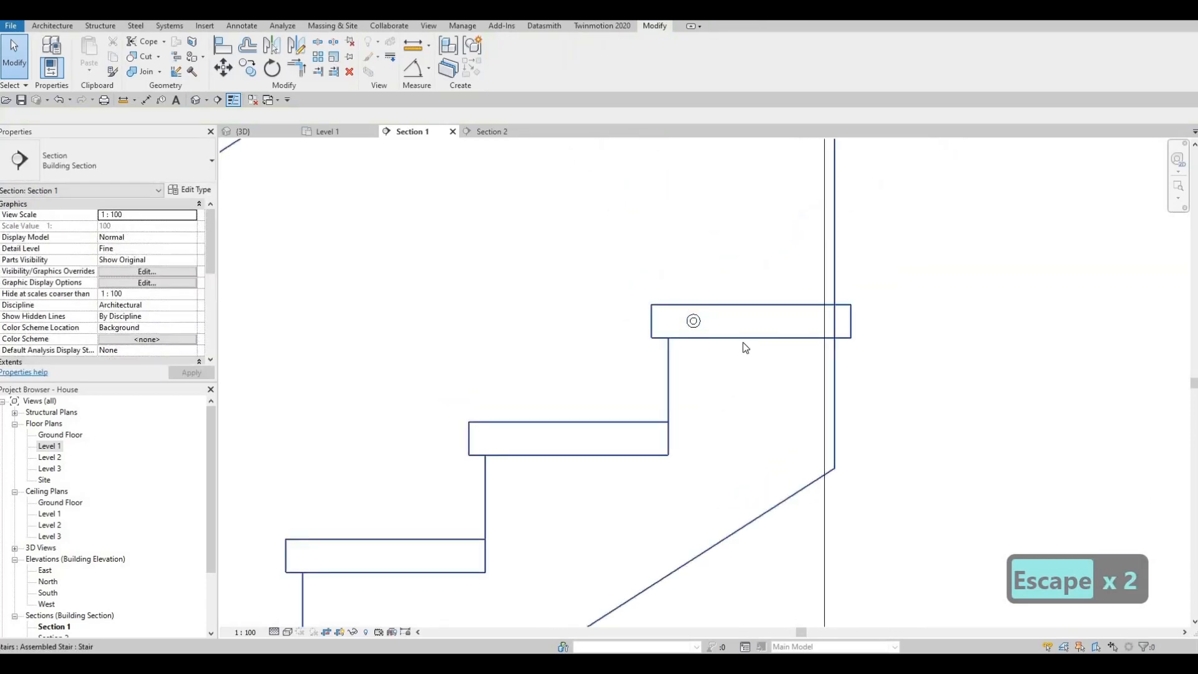
{"action": "key", "text": "c"}
{"action": "key", "text": "o"}
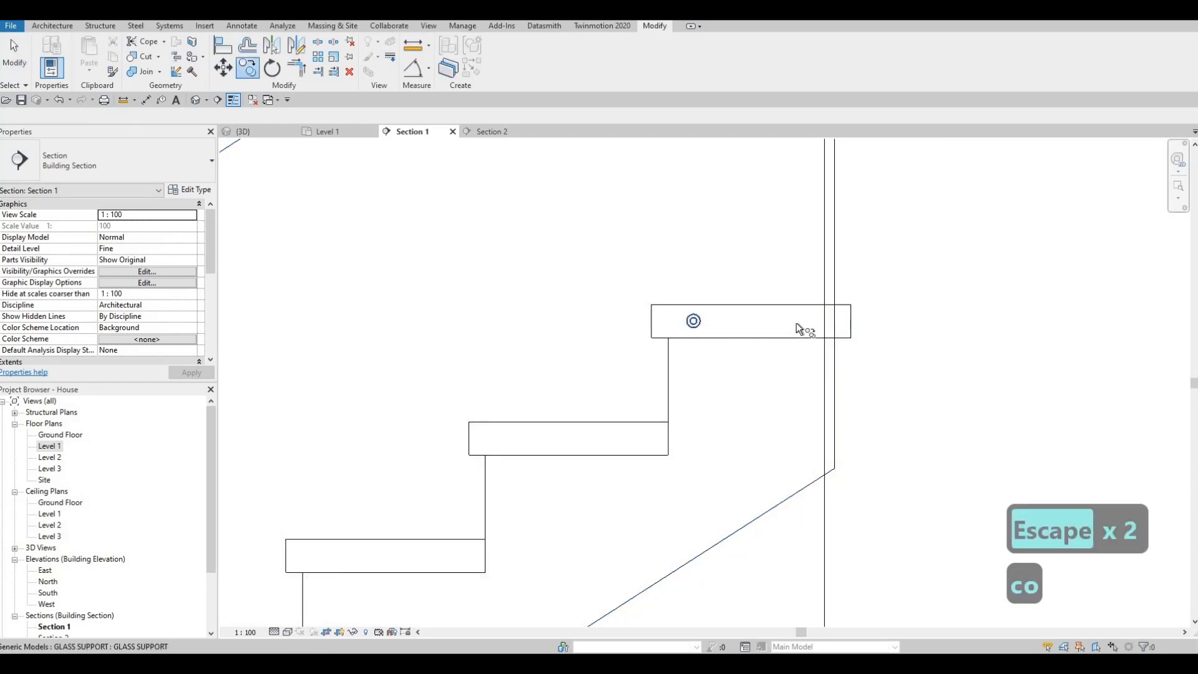
{"action": "key", "text": "Escape"}
{"action": "key", "text": "Escape"}
Copy the glass support horizontally along the top tread to place a second one toward its back edge.
{"action": "left_click", "coordinate": [691, 323]}
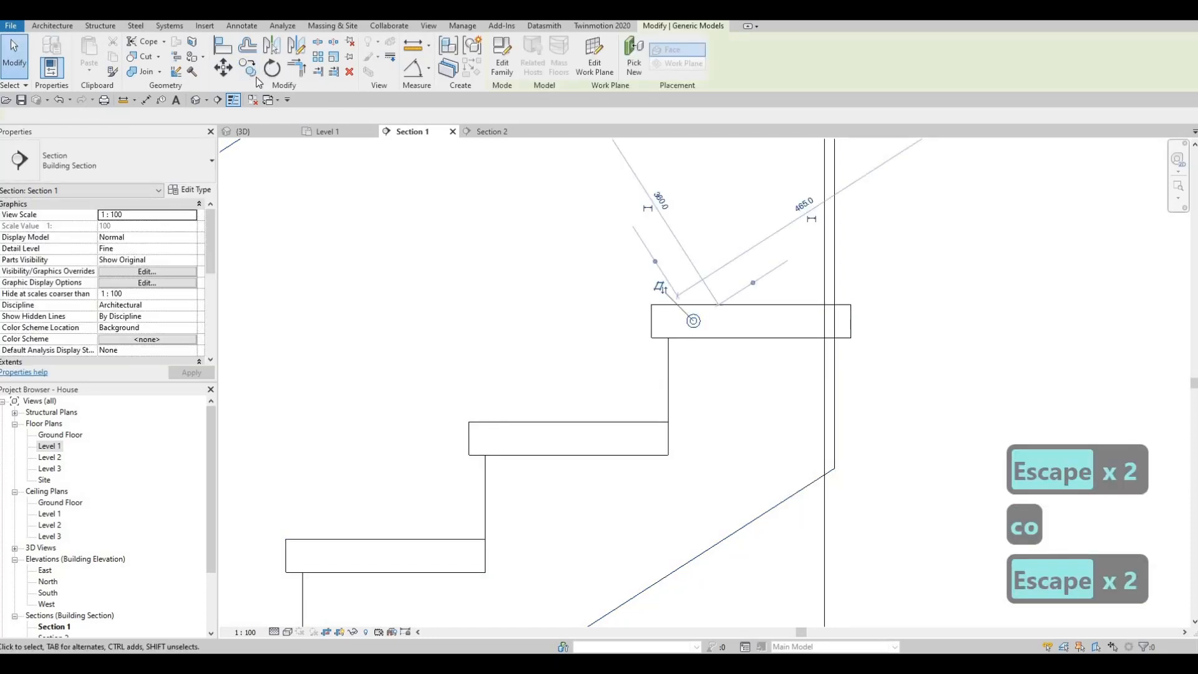
{"action": "left_click", "coordinate": [249, 69]}
{"action": "left_click", "coordinate": [691, 322]}
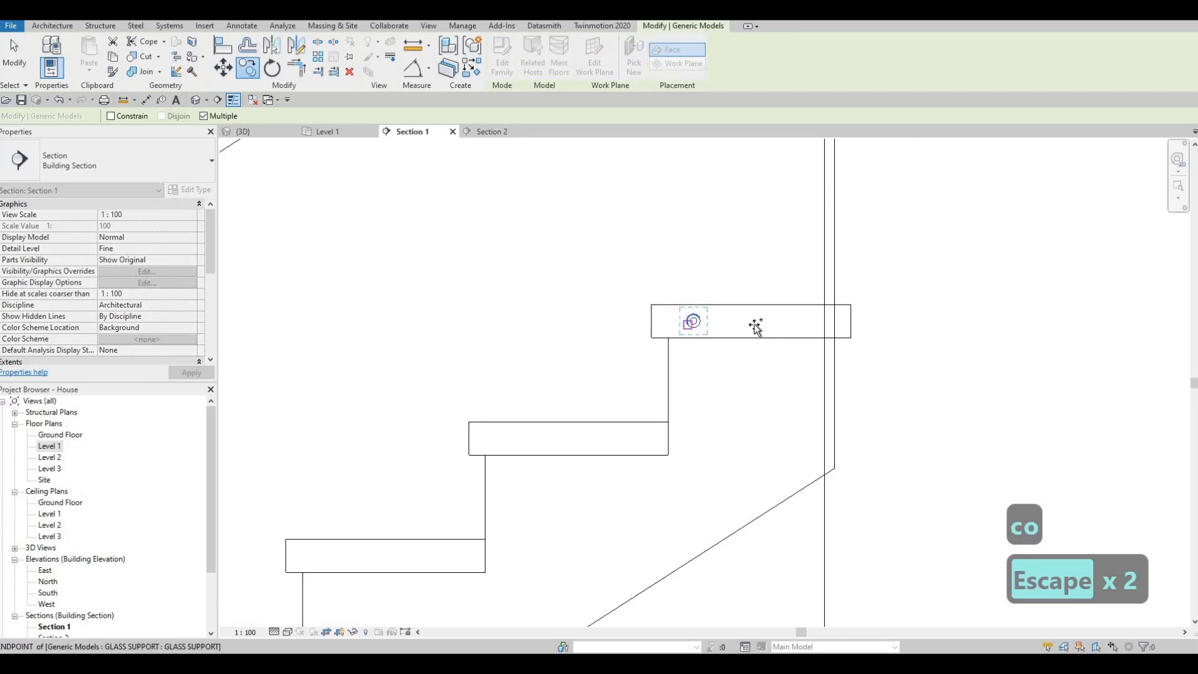
{"action": "left_click", "coordinate": [788, 323]}
{"action": "key", "text": "Escape"}
{"action": "key", "text": "Escape"}
Copy both top-tread supports to the next three treads below, using the treads' upper front corners as reference points.
{"action": "left_click_drag", "start_coordinate": [614, 258], "coordinate": [814, 384]}
{"action": "key", "text": "c"}
{"action": "key", "text": "o"}
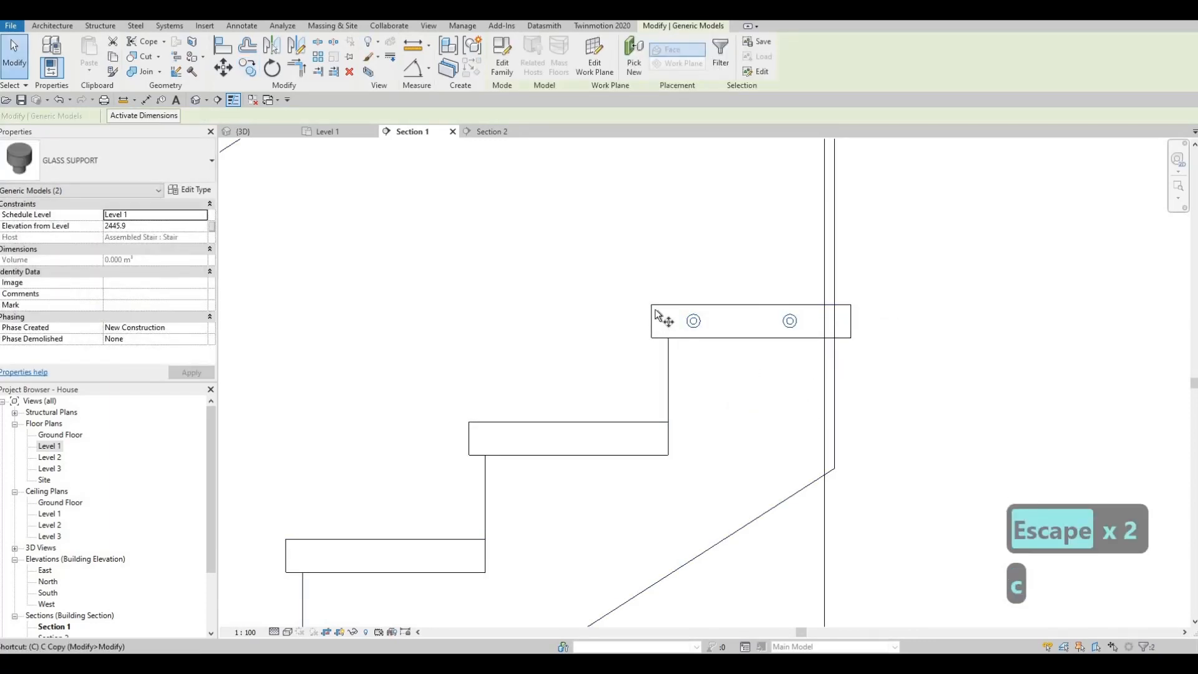
{"action": "left_click", "coordinate": [652, 304]}
{"action": "left_click", "coordinate": [469, 422]}
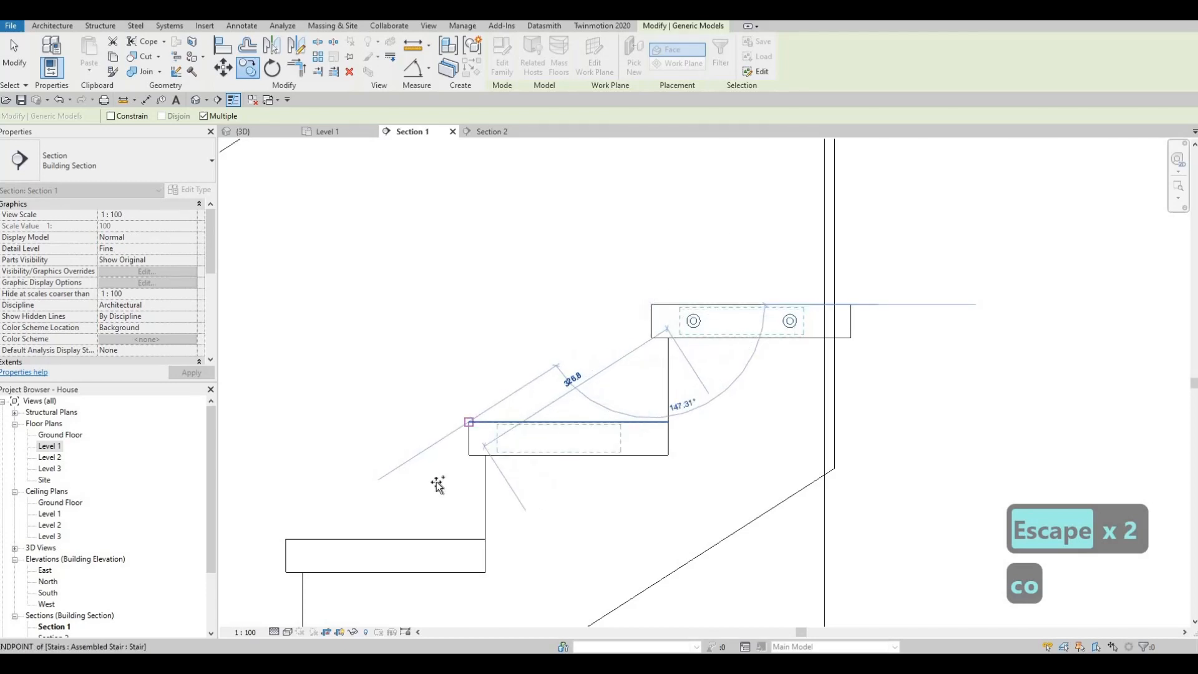
{"action": "middle_click_drag", "start_coordinate": [430, 483], "coordinate": [680, 381]}
{"action": "left_click", "coordinate": [542, 438]}
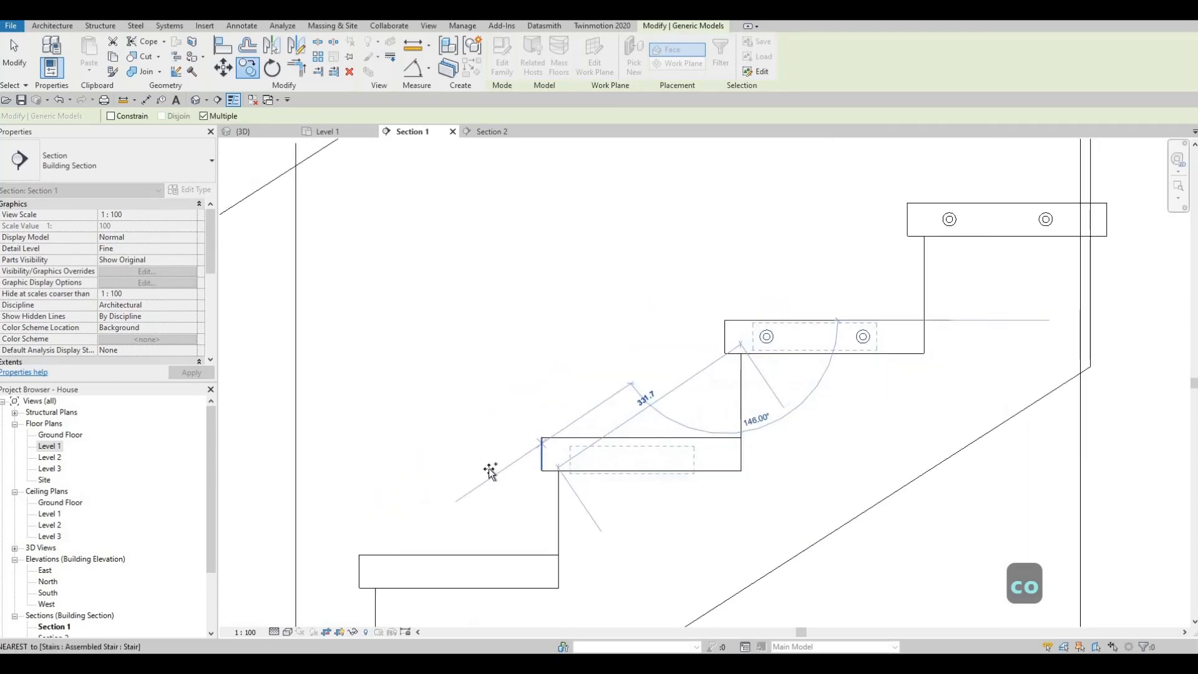
{"action": "left_click", "coordinate": [360, 555]}
Continue the multiple copy of the support pair onto the fifth, sixth and seventh treads from the top.
{"action": "middle_click_drag", "start_coordinate": [388, 532], "coordinate": [718, 320]}
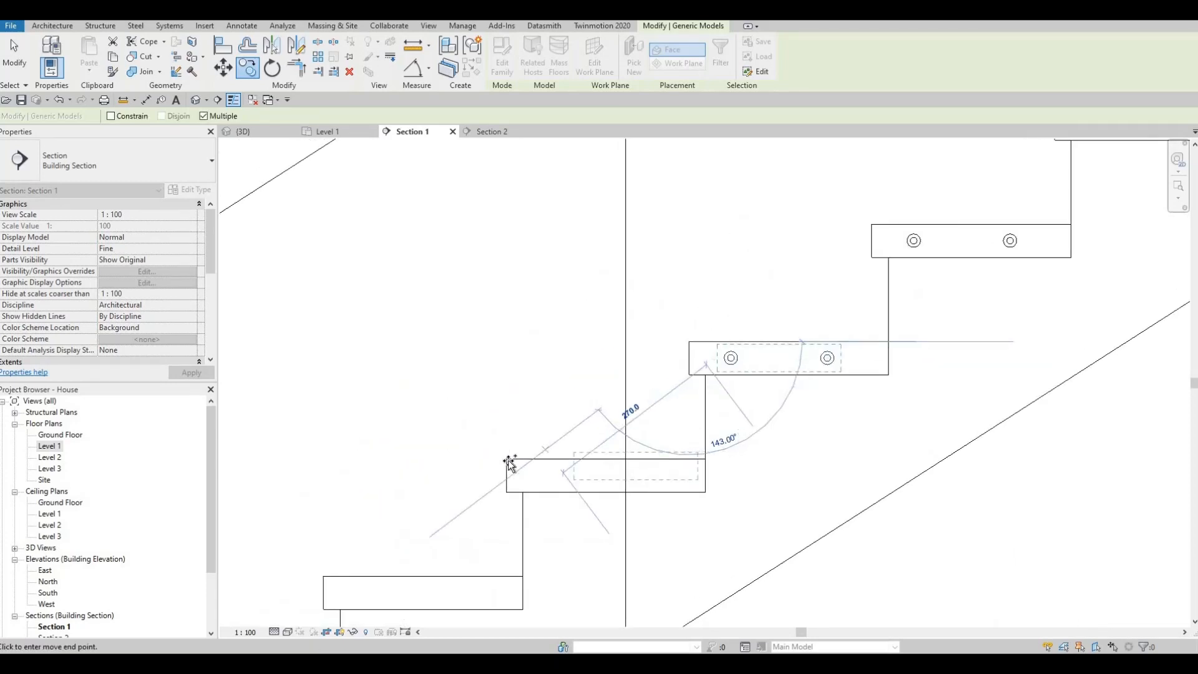
{"action": "left_click", "coordinate": [507, 459]}
{"action": "middle_click_drag", "start_coordinate": [530, 446], "coordinate": [732, 313]}
{"action": "left_click", "coordinate": [525, 443]}
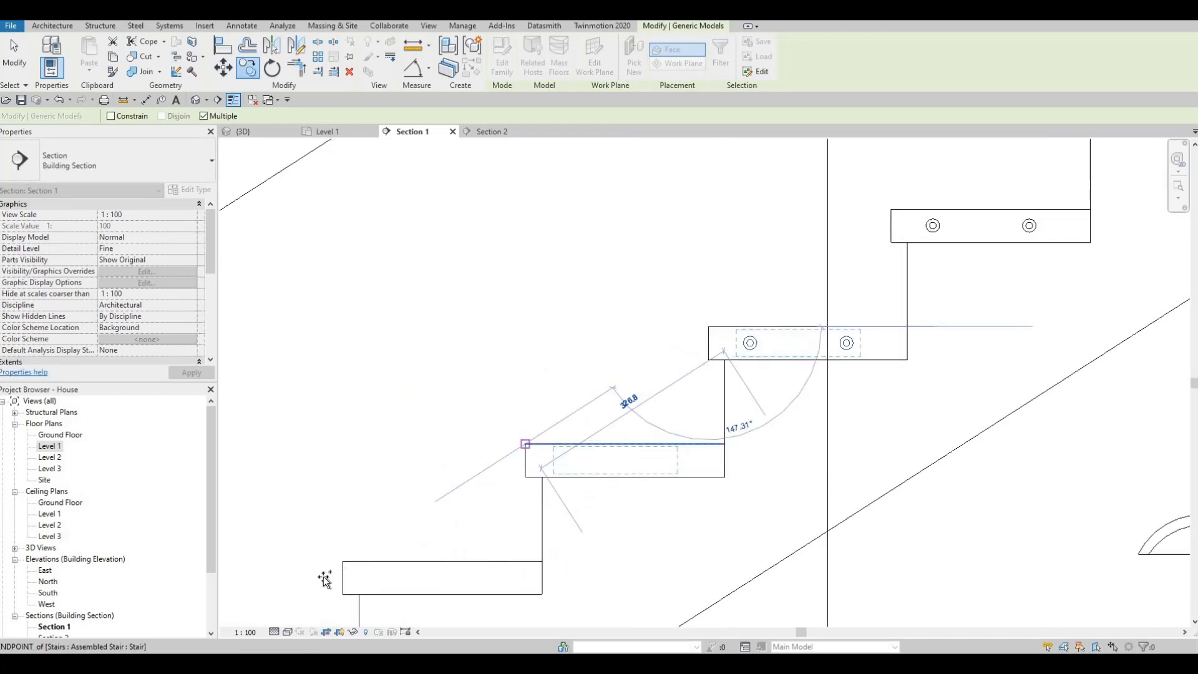
{"action": "left_click", "coordinate": [343, 561]}
{"action": "middle_click_drag", "start_coordinate": [362, 547], "coordinate": [554, 385]}
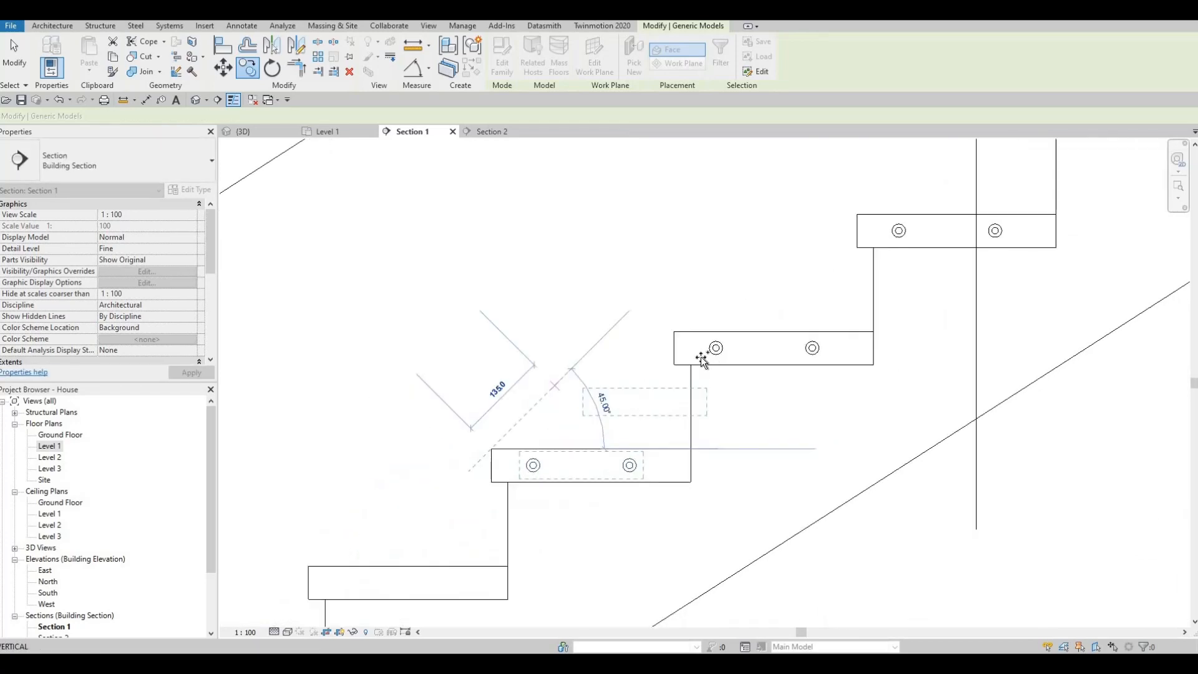
Place the support pair on the last three treads of the upper flight and end the copy.
{"action": "scroll", "coordinate": [703, 358], "scroll_direction": "down", "scroll_amount": 2}
{"action": "middle_click_drag", "start_coordinate": [443, 516], "coordinate": [756, 324]}
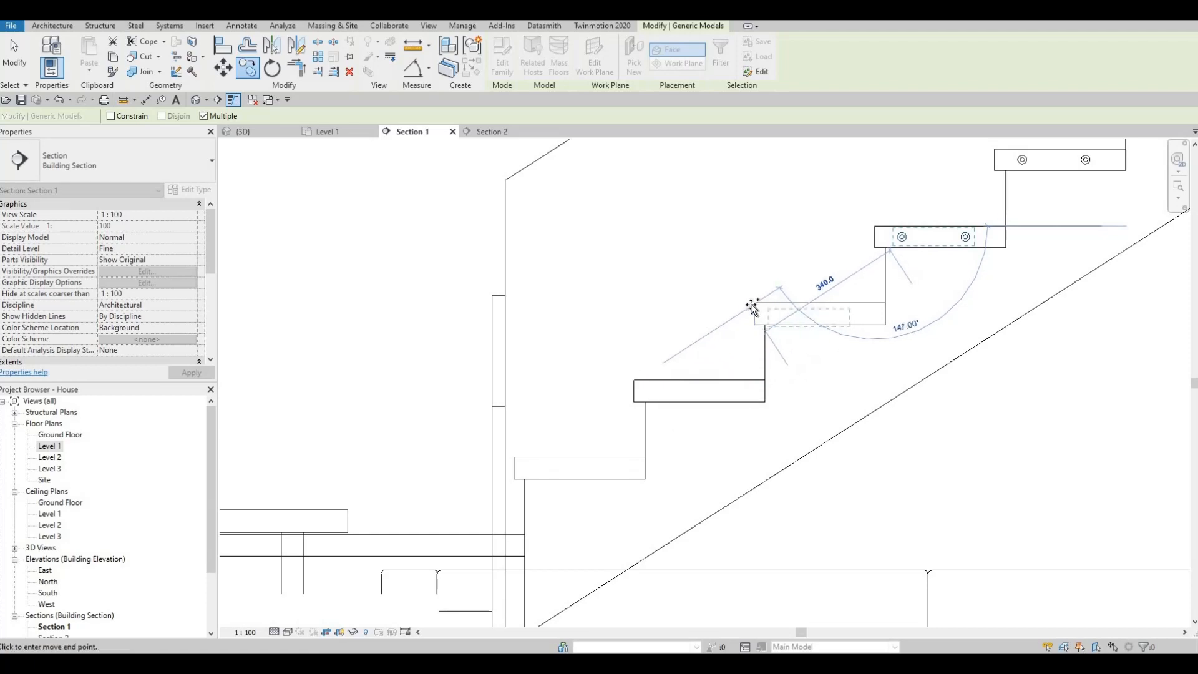
{"action": "left_click", "coordinate": [633, 380]}
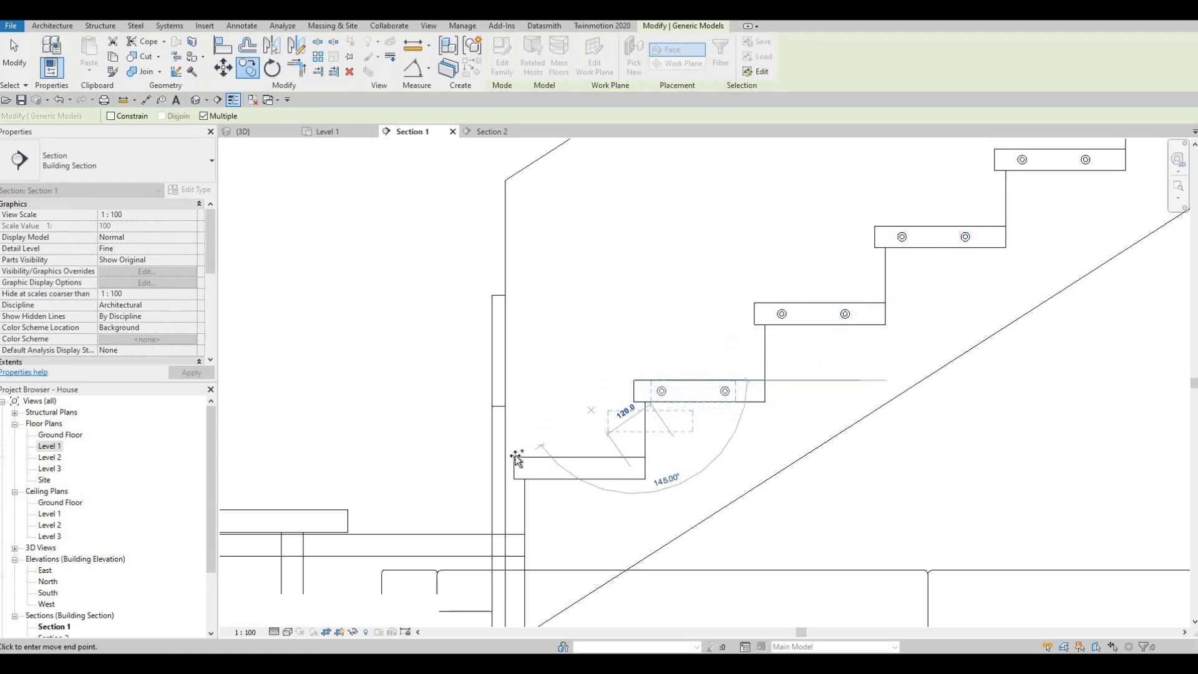
{"action": "left_click", "coordinate": [571, 383]}
{"action": "scroll", "coordinate": [655, 384], "scroll_direction": "down", "scroll_amount": 3}
{"action": "scroll", "coordinate": [581, 432], "scroll_direction": "up", "scroll_amount": 2}
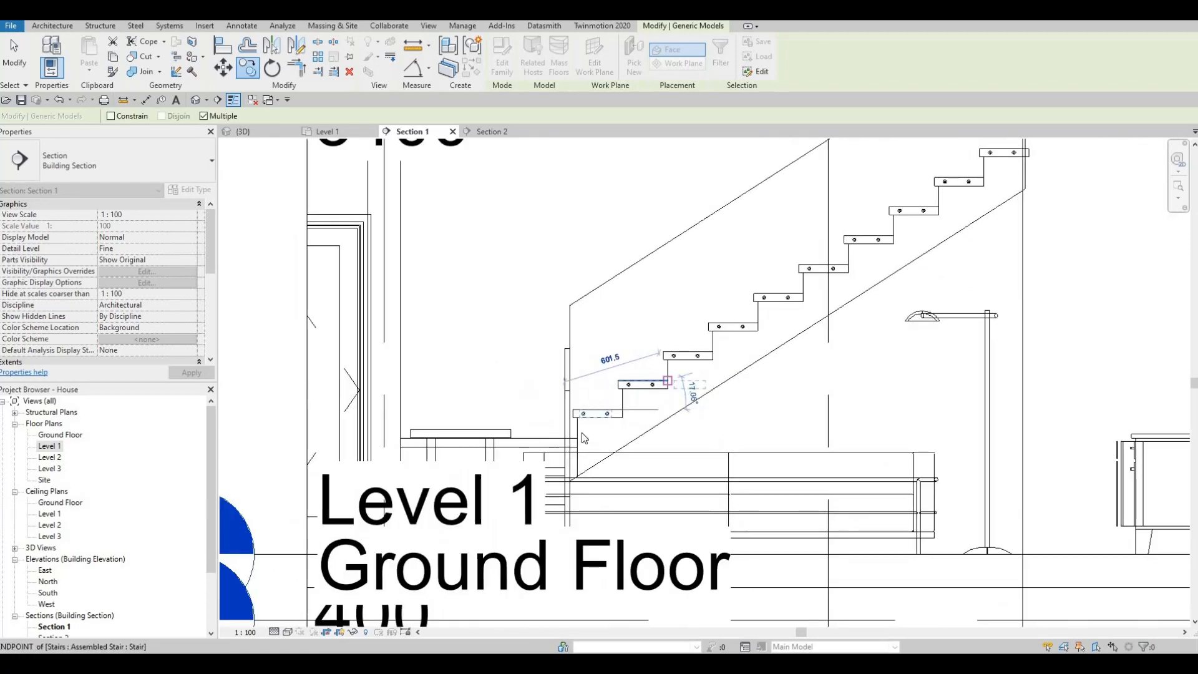
{"action": "key", "text": "Escape"}
{"action": "key", "text": "Escape"}
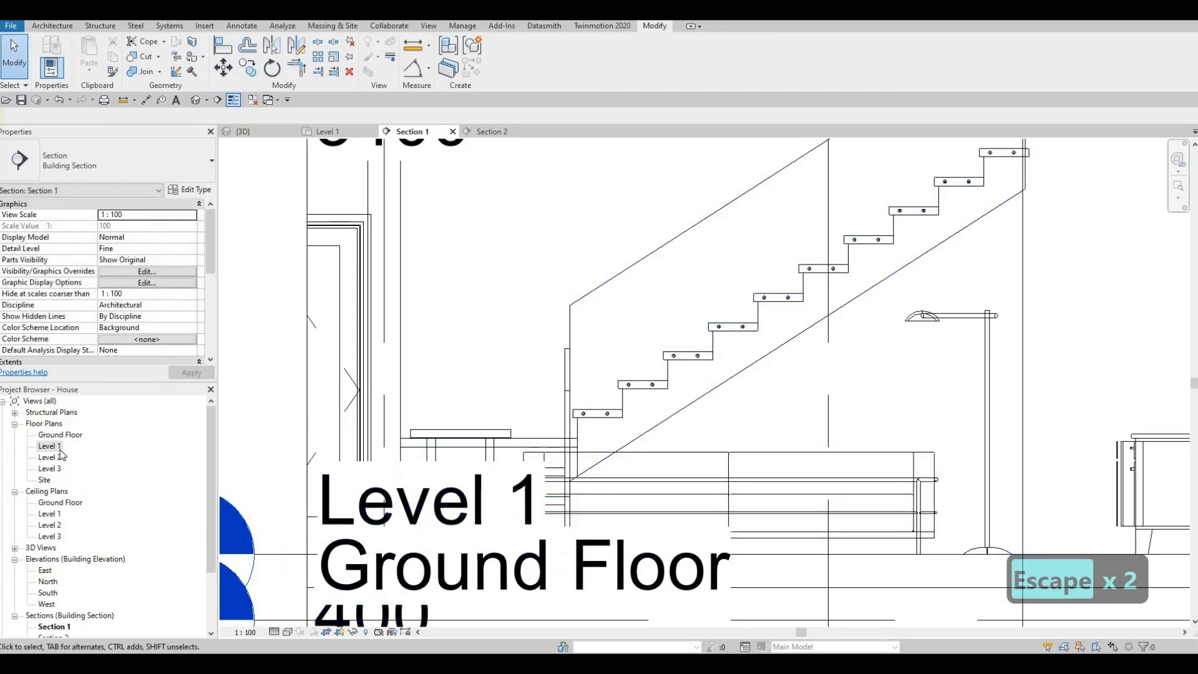
Flip the Section 2 line in the Level 1 plan and move it across the stair between grids G and H.
{"action": "scroll", "coordinate": [474, 274], "scroll_direction": "down", "scroll_amount": 3}
{"action": "scroll", "coordinate": [477, 274], "scroll_direction": "up", "scroll_amount": 2}
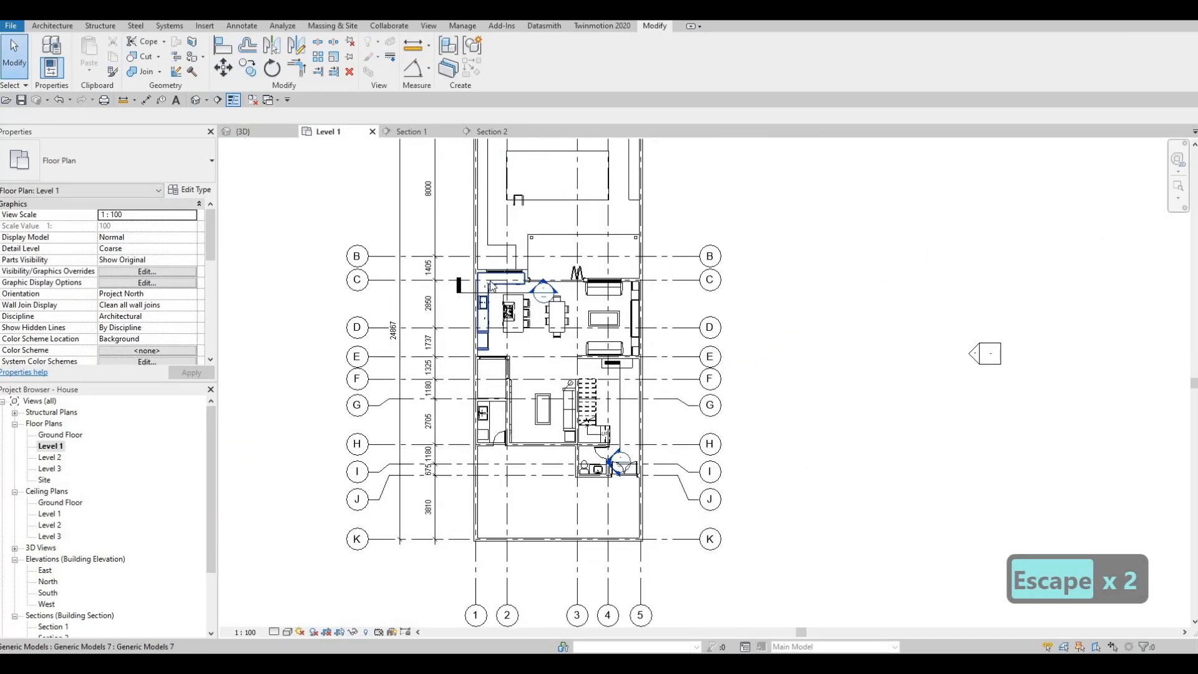
{"action": "left_click", "coordinate": [517, 288]}
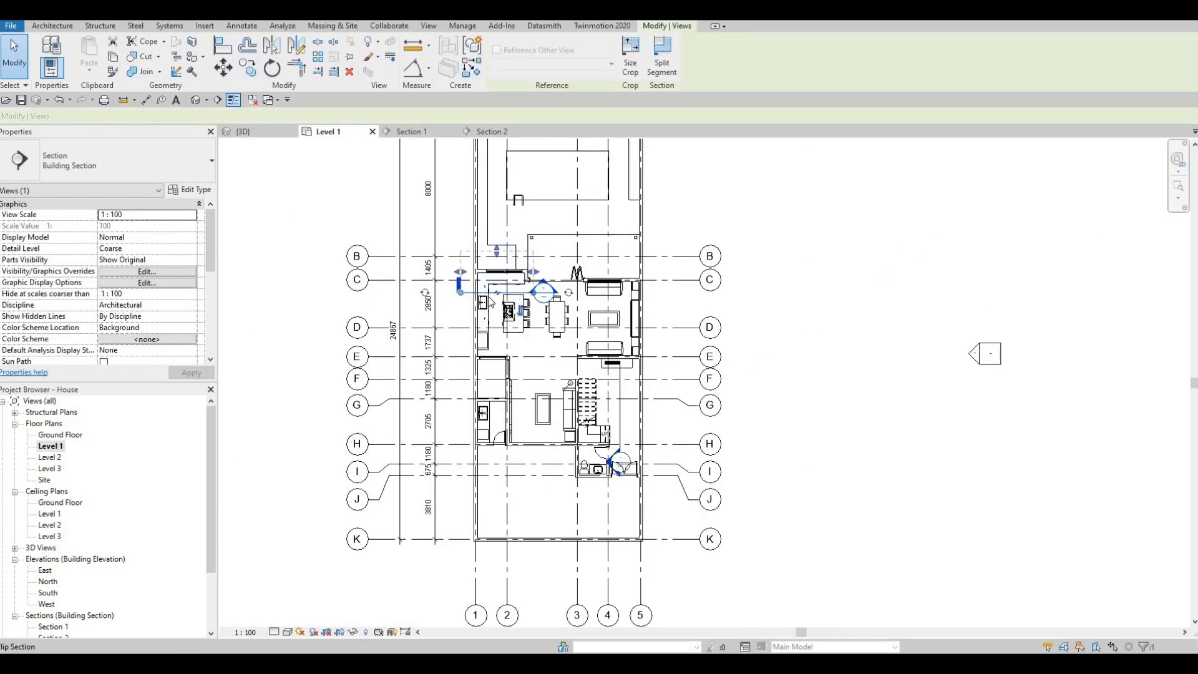
{"action": "left_click_drag", "start_coordinate": [586, 419], "coordinate": [601, 453]}
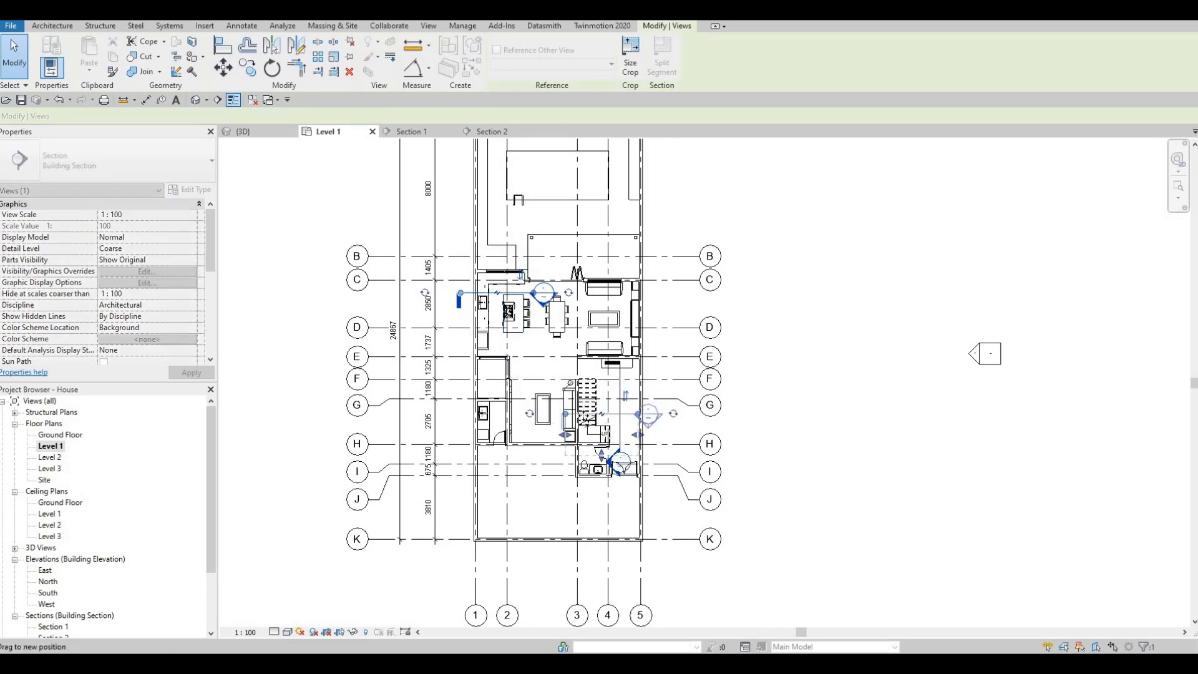
{"action": "scroll", "coordinate": [571, 427], "scroll_direction": "up", "scroll_amount": 4}
{"action": "key", "text": "Escape"}
{"action": "key", "text": "Escape"}
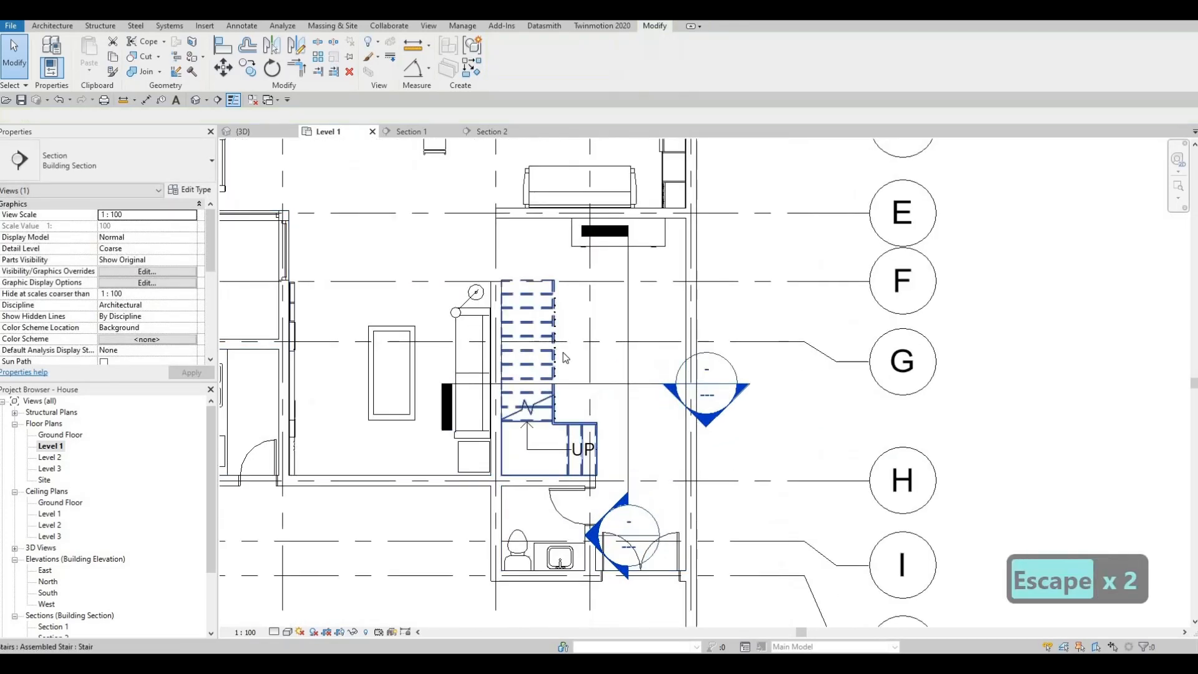
{"action": "scroll", "coordinate": [540, 342], "scroll_direction": "up", "scroll_amount": 5}
{"action": "left_click", "coordinate": [560, 347]}
{"action": "key", "text": "Escape"}
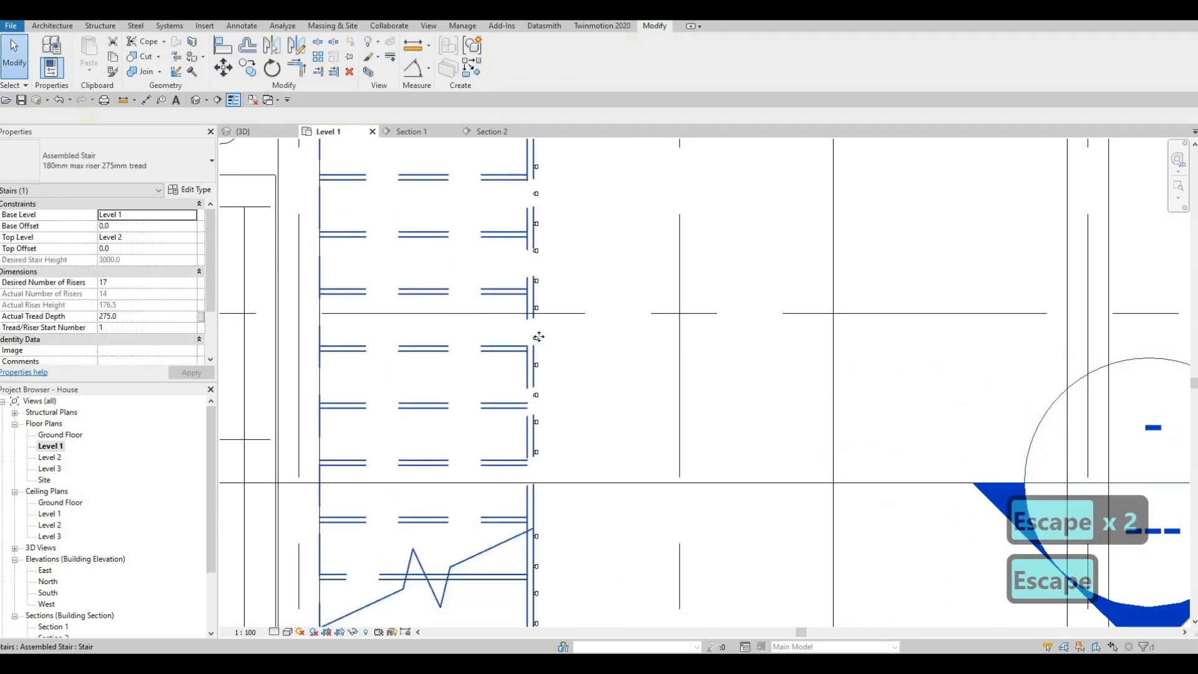
{"action": "left_click", "coordinate": [560, 347]}
{"action": "key", "text": "c"}
{"action": "key", "text": "s"}
{"action": "scroll", "coordinate": [565, 349], "scroll_direction": "down", "scroll_amount": 3}
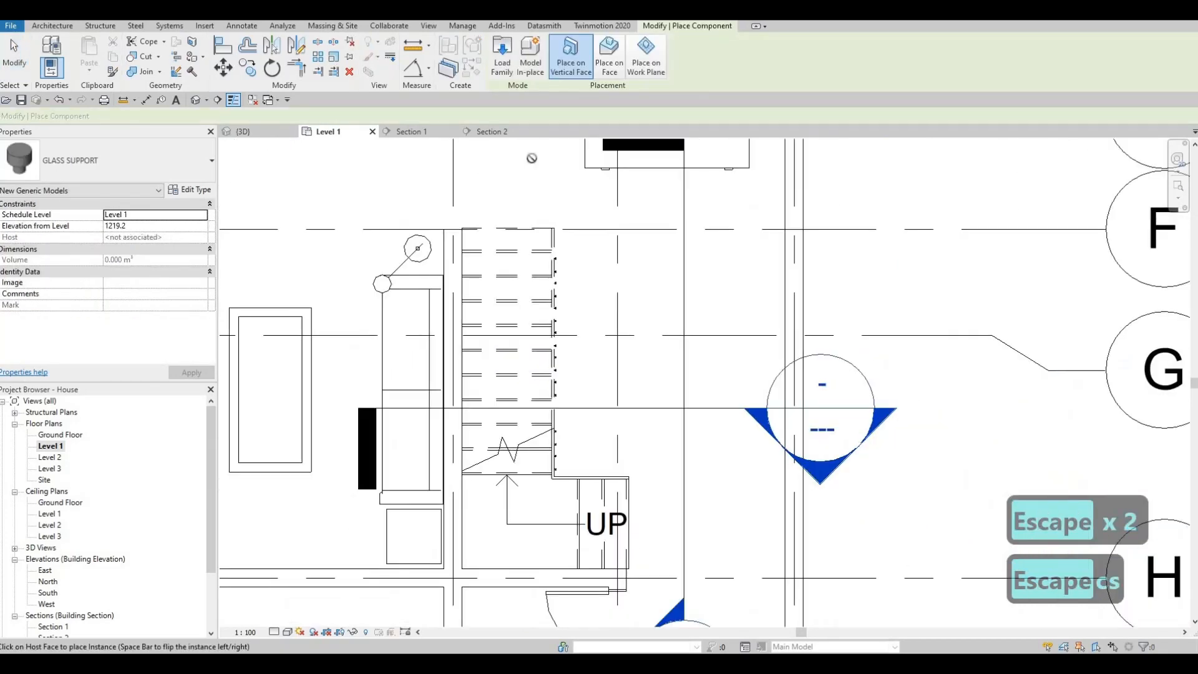
Open the Section 2 view and stretch the level lines so their heads sit well outside the crop boundary.
{"action": "left_click", "coordinate": [500, 132]}
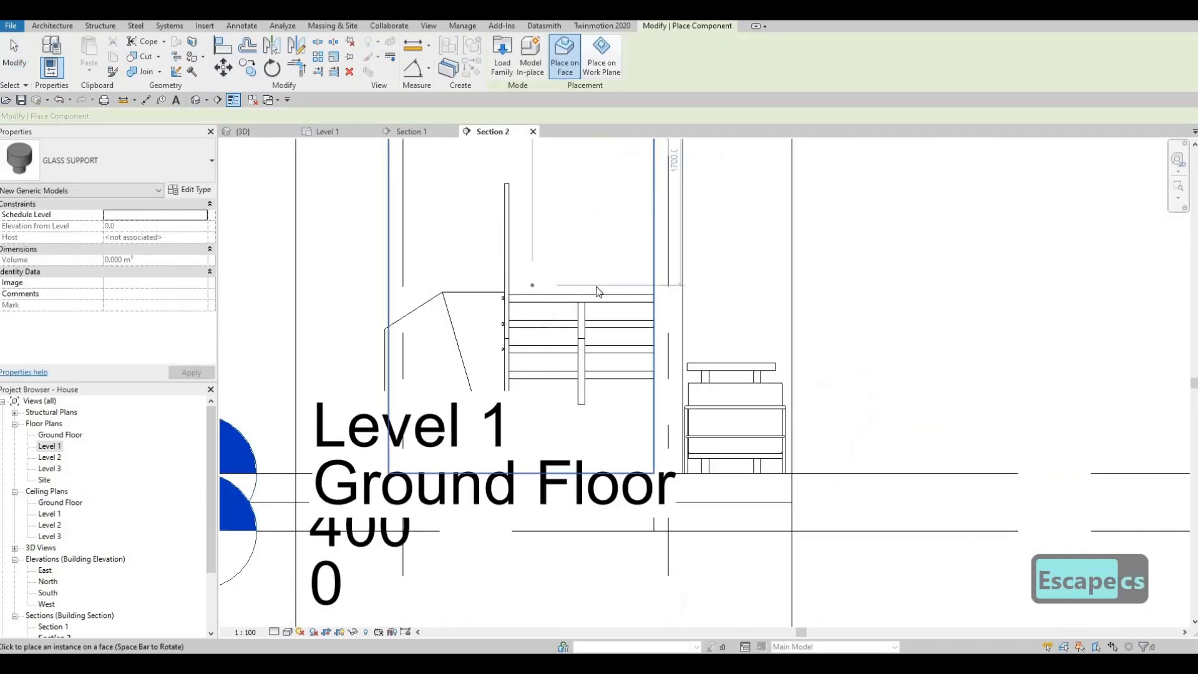
{"action": "middle_click_drag", "start_coordinate": [610, 364], "coordinate": [683, 300]}
{"action": "scroll", "coordinate": [612, 374], "scroll_direction": "down", "scroll_amount": 2}
{"action": "middle_click_drag", "start_coordinate": [628, 369], "coordinate": [728, 306]}
{"action": "scroll", "coordinate": [727, 325], "scroll_direction": "down", "scroll_amount": 1}
{"action": "key", "text": "Escape"}
{"action": "key", "text": "Escape"}
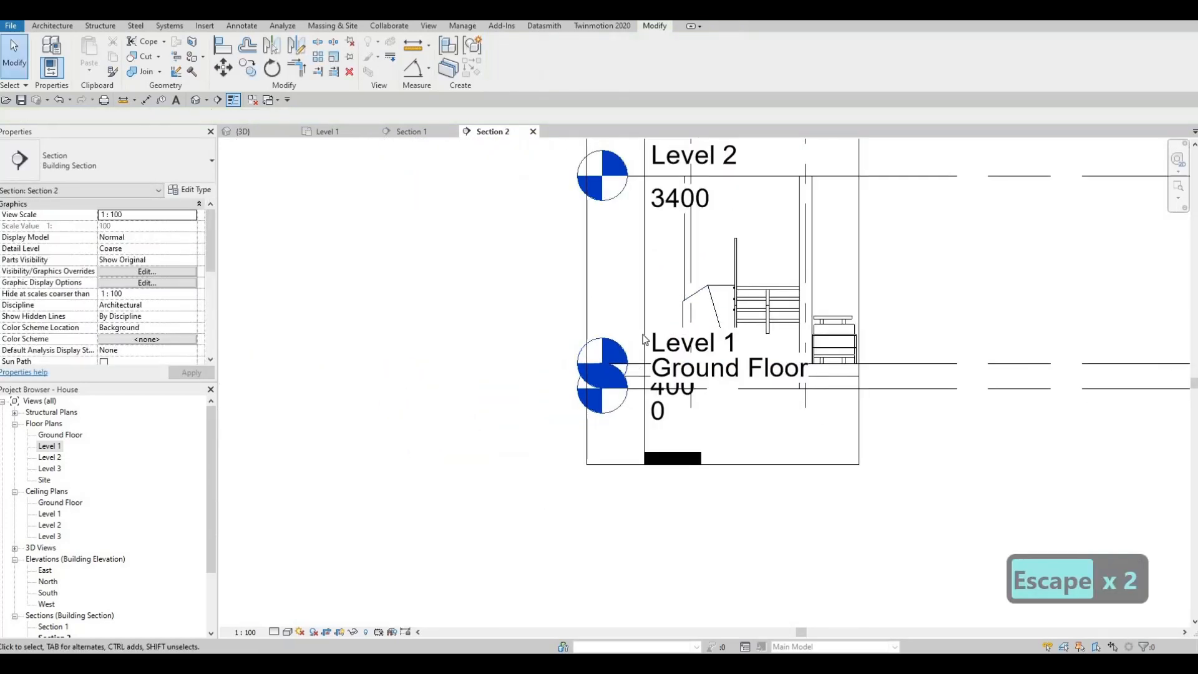
{"action": "left_click", "coordinate": [666, 270]}
{"action": "scroll", "coordinate": [758, 565], "scroll_direction": "down", "scroll_amount": 1}
{"action": "key", "text": "Escape"}
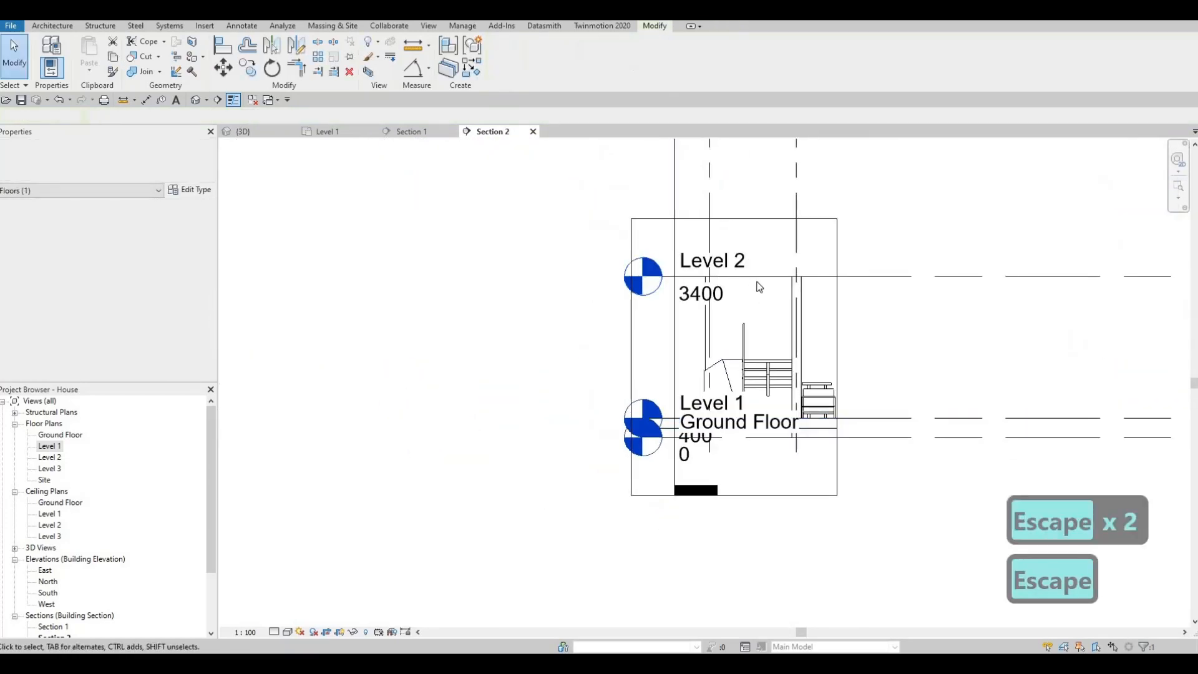
{"action": "left_click", "coordinate": [917, 276]}
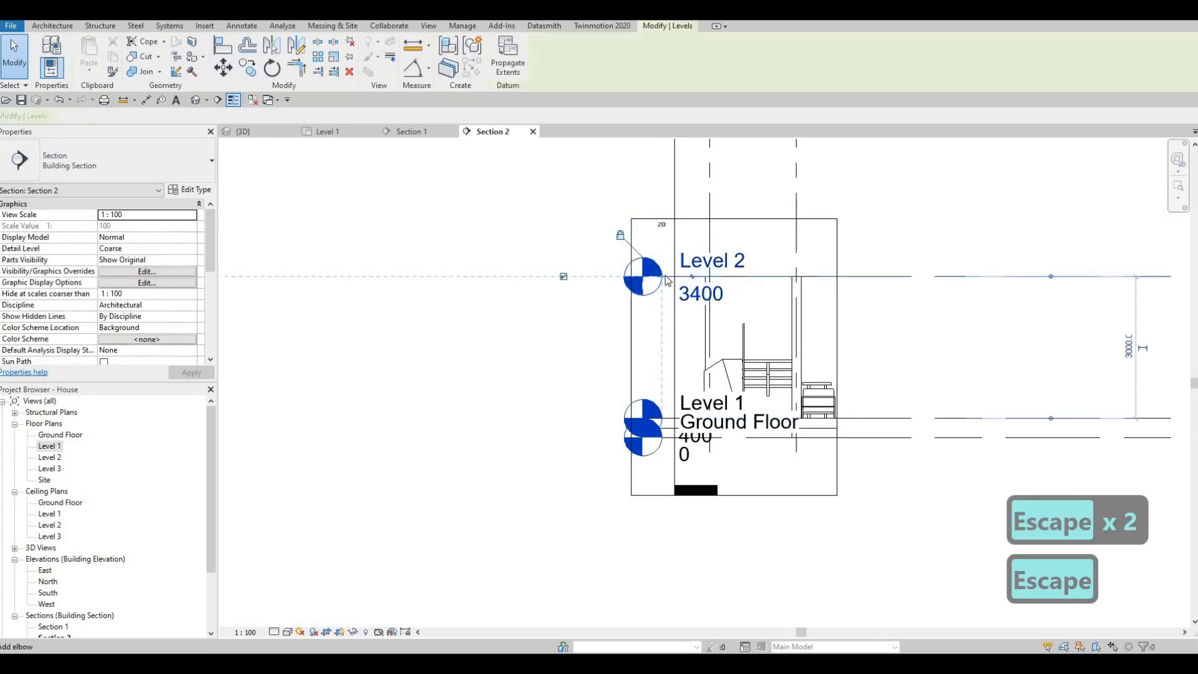
{"action": "left_click_drag", "start_coordinate": [509, 273], "coordinate": [300, 274]}
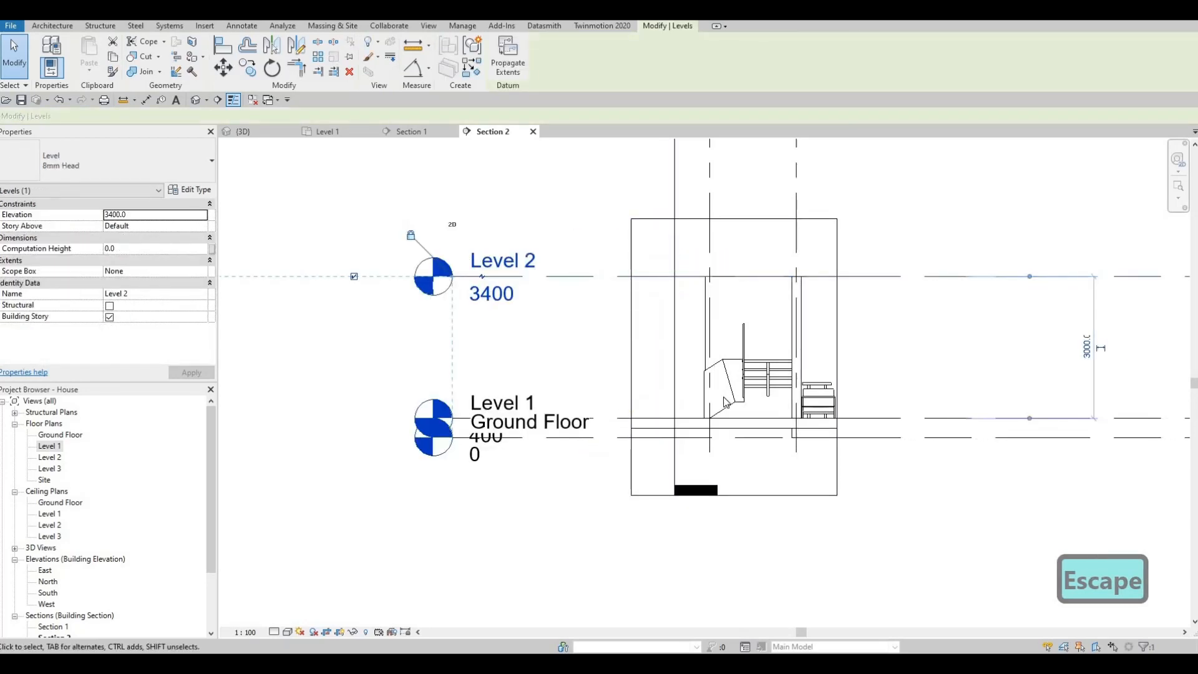
Set the visual style of the Section 2 view to Wireframe.
{"action": "scroll", "coordinate": [754, 404], "scroll_direction": "up", "scroll_amount": 4}
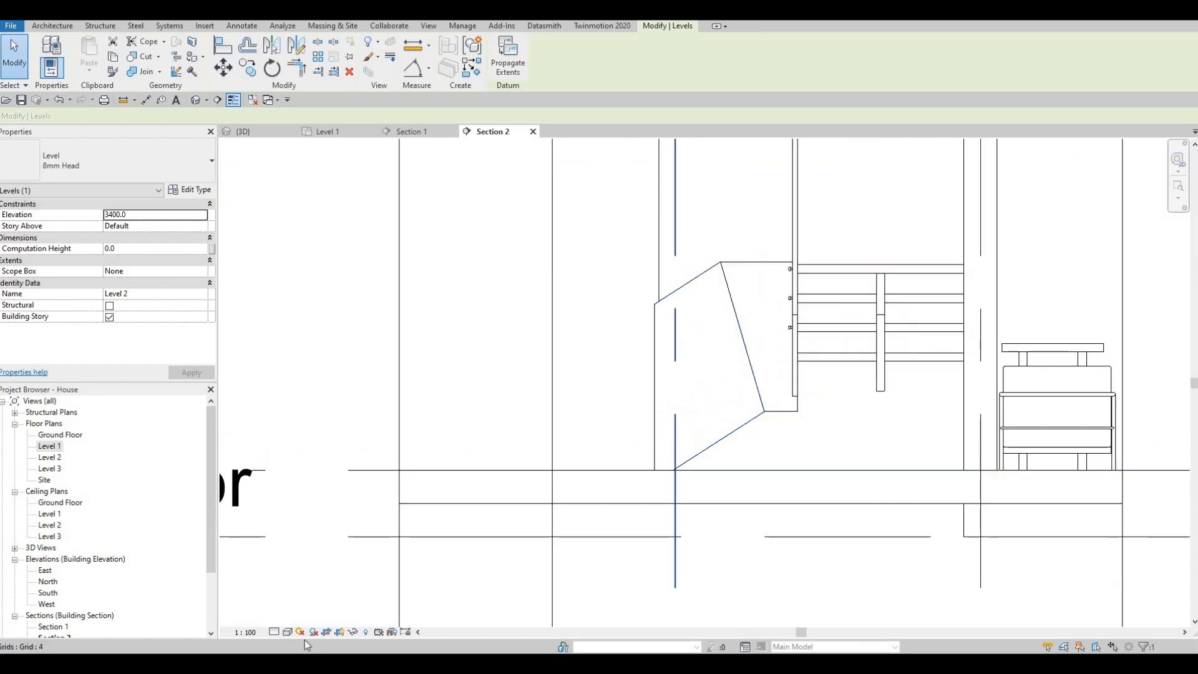
{"action": "left_click", "coordinate": [287, 632]}
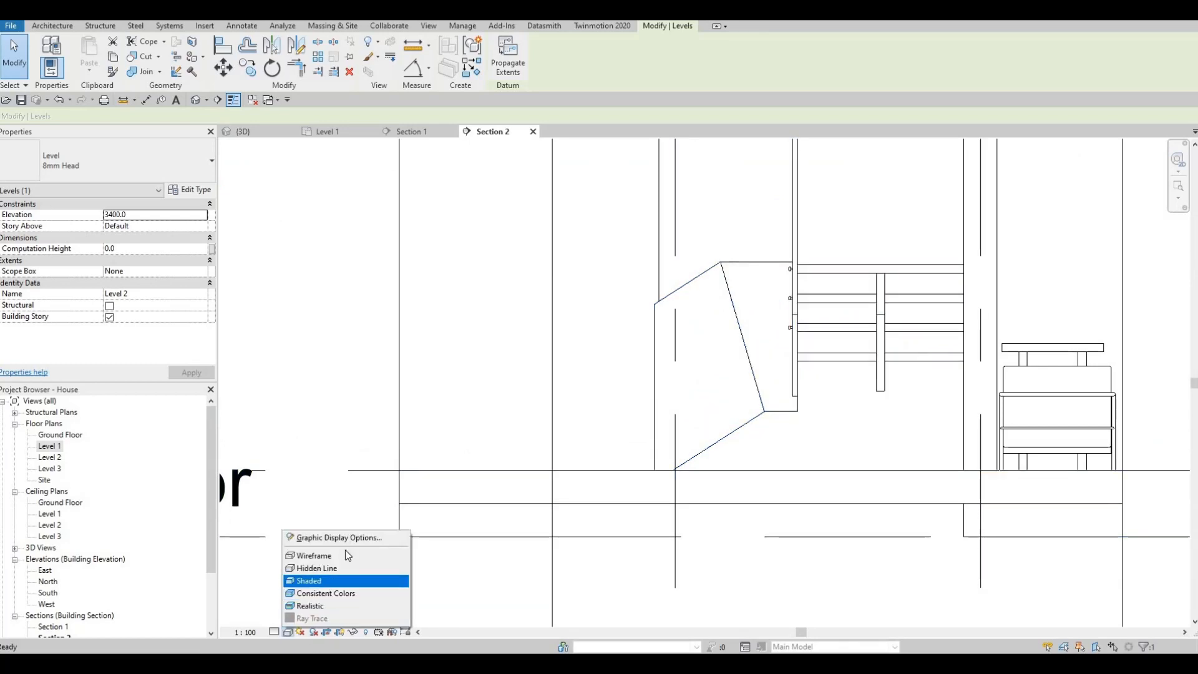
{"action": "left_click", "coordinate": [331, 554]}
{"action": "key", "text": "Escape"}
{"action": "key", "text": "Escape"}
{"action": "key", "text": "Escape"}
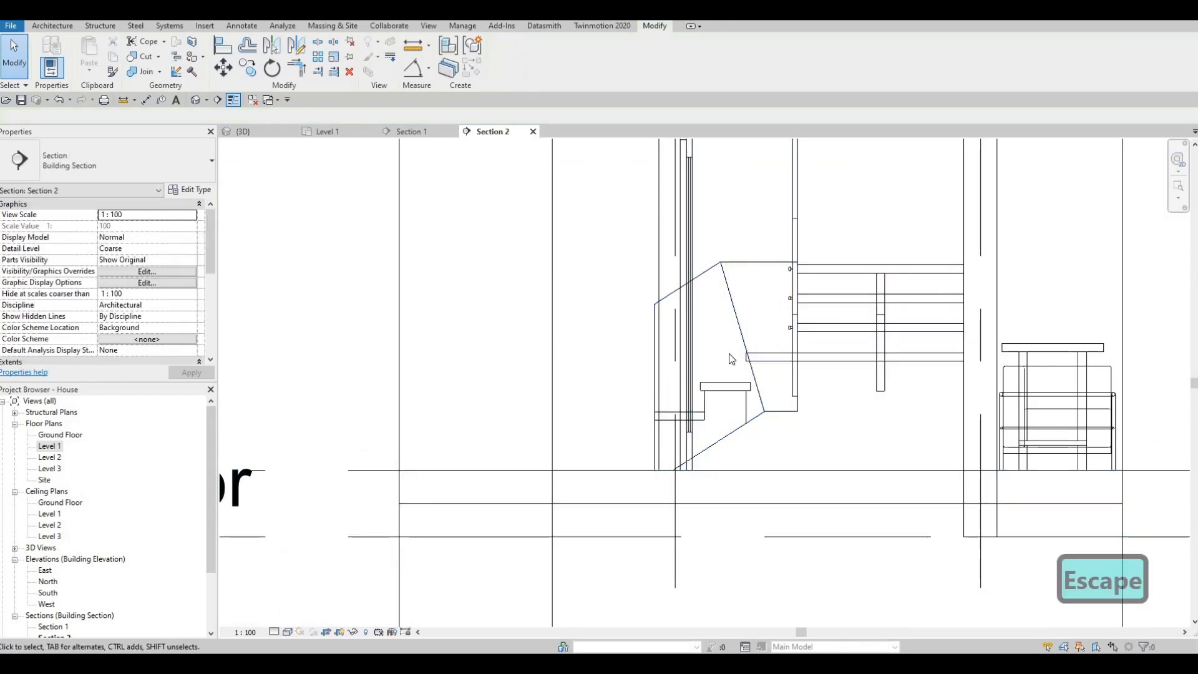
Place two GLASS SUPPORT fittings side by side on the end face of the lower flight's upper tread.
{"action": "scroll", "coordinate": [751, 296], "scroll_direction": "down", "scroll_amount": 2}
{"action": "scroll", "coordinate": [755, 288], "scroll_direction": "up", "scroll_amount": 2}
{"action": "left_click", "coordinate": [755, 288]}
{"action": "key", "text": "Escape"}
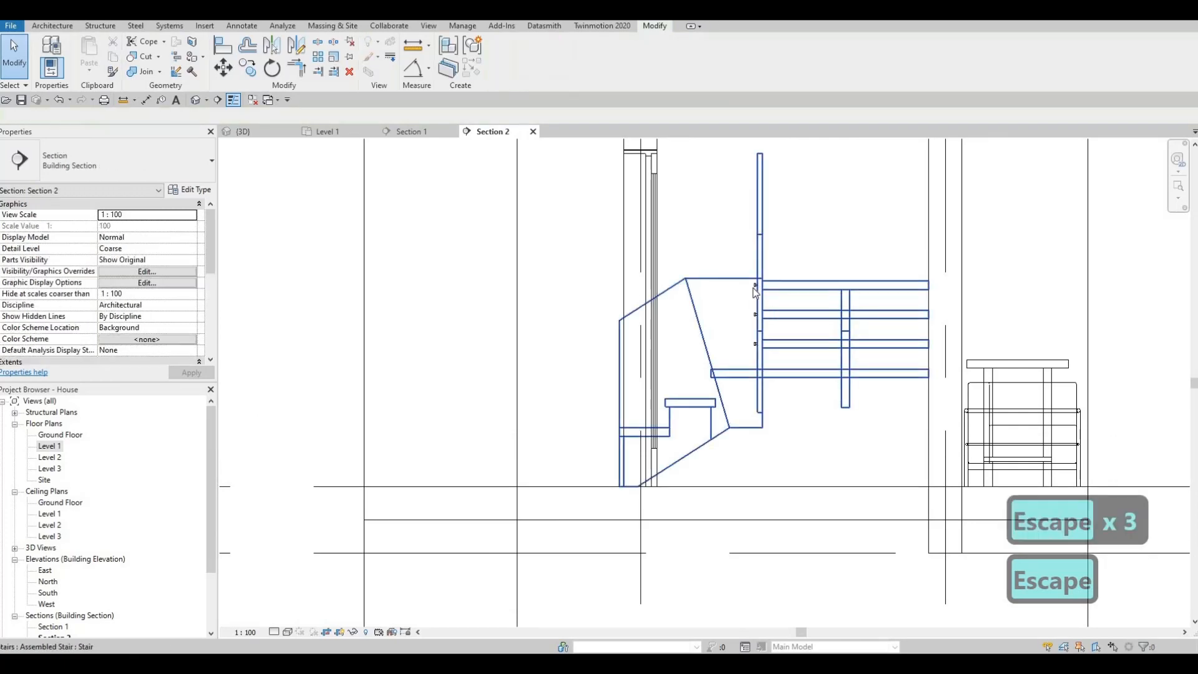
{"action": "left_click", "coordinate": [755, 287]}
{"action": "key", "text": "c"}
{"action": "scroll", "coordinate": [674, 417], "scroll_direction": "up", "scroll_amount": 3}
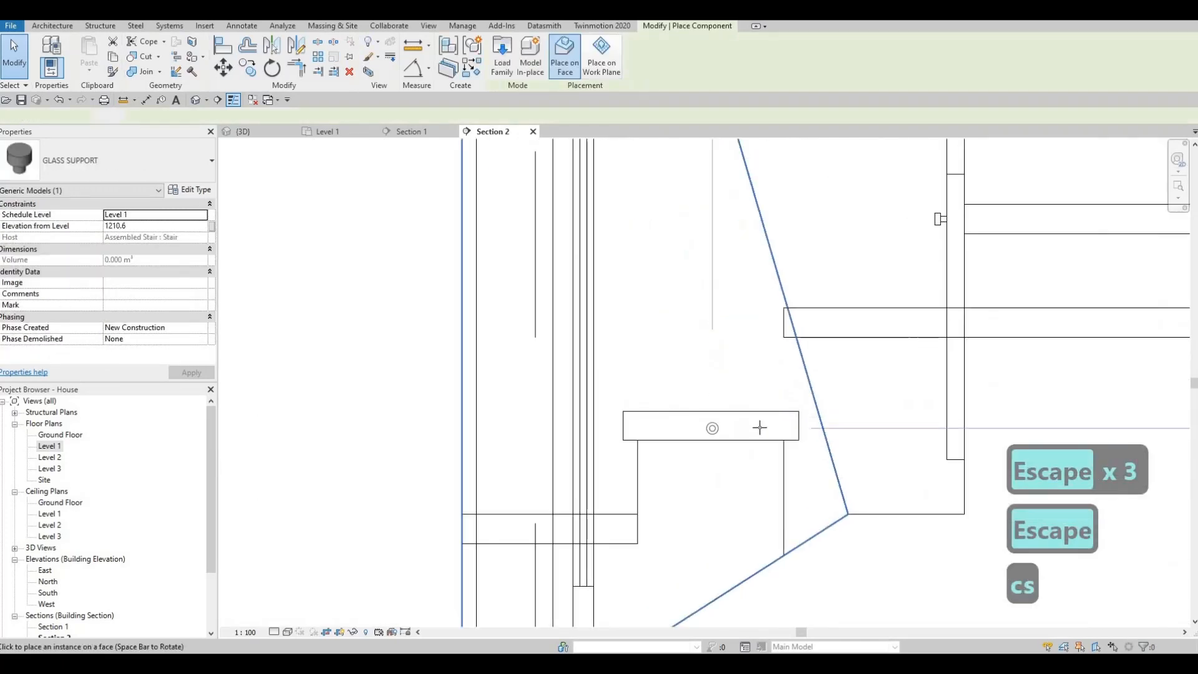
{"action": "left_click", "coordinate": [668, 426]}
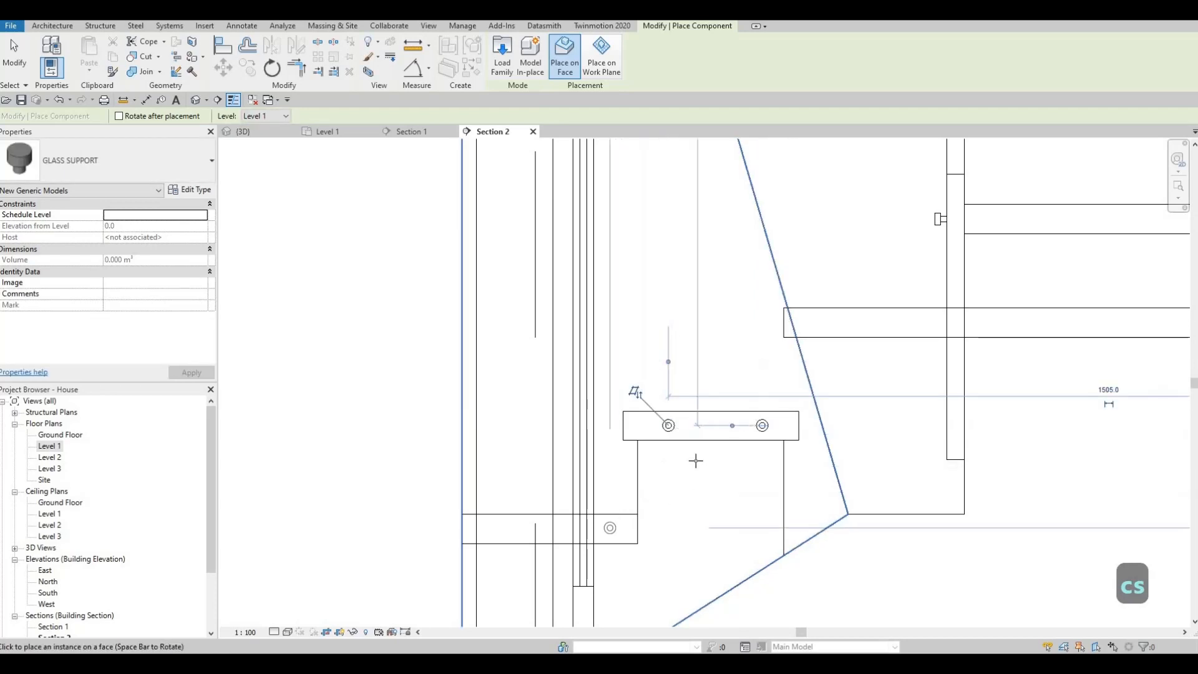
{"action": "key", "text": "Escape"}
{"action": "key", "text": "Escape"}
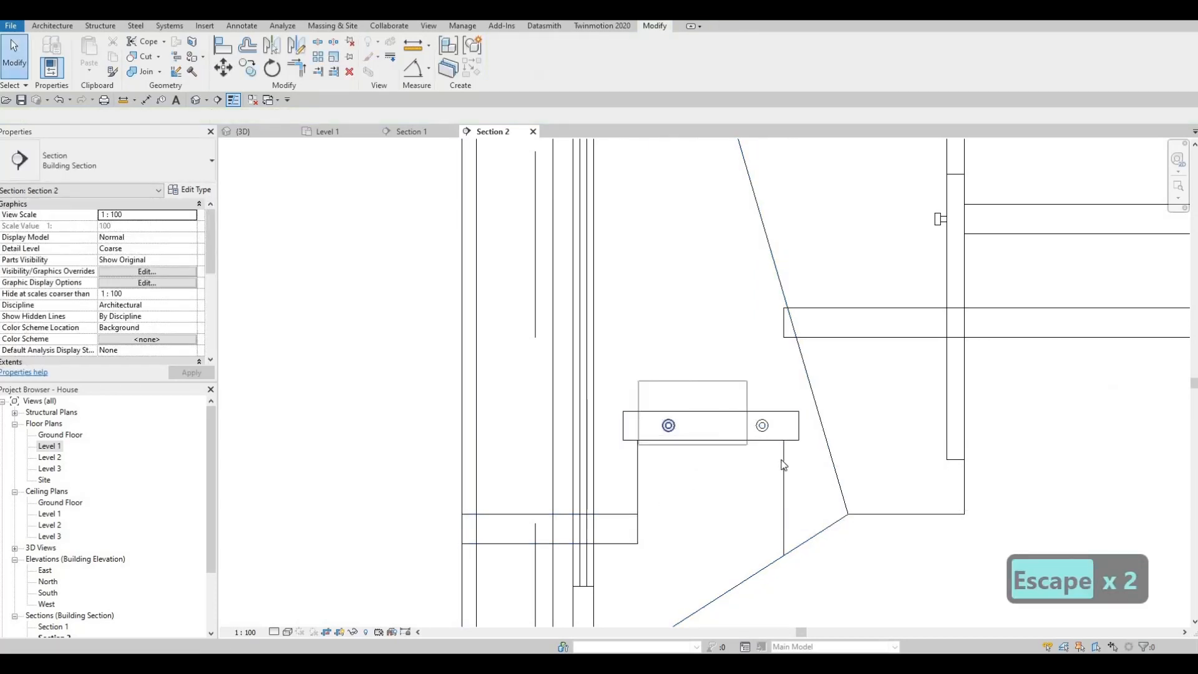
Nudge both supports on the lower flight's upper tread three increments to the left.
{"action": "left_click_drag", "start_coordinate": [782, 460], "coordinate": [781, 460]}
{"action": "key", "text": "Left"}
{"action": "key", "text": "Left"}
{"action": "key", "text": "Left"}
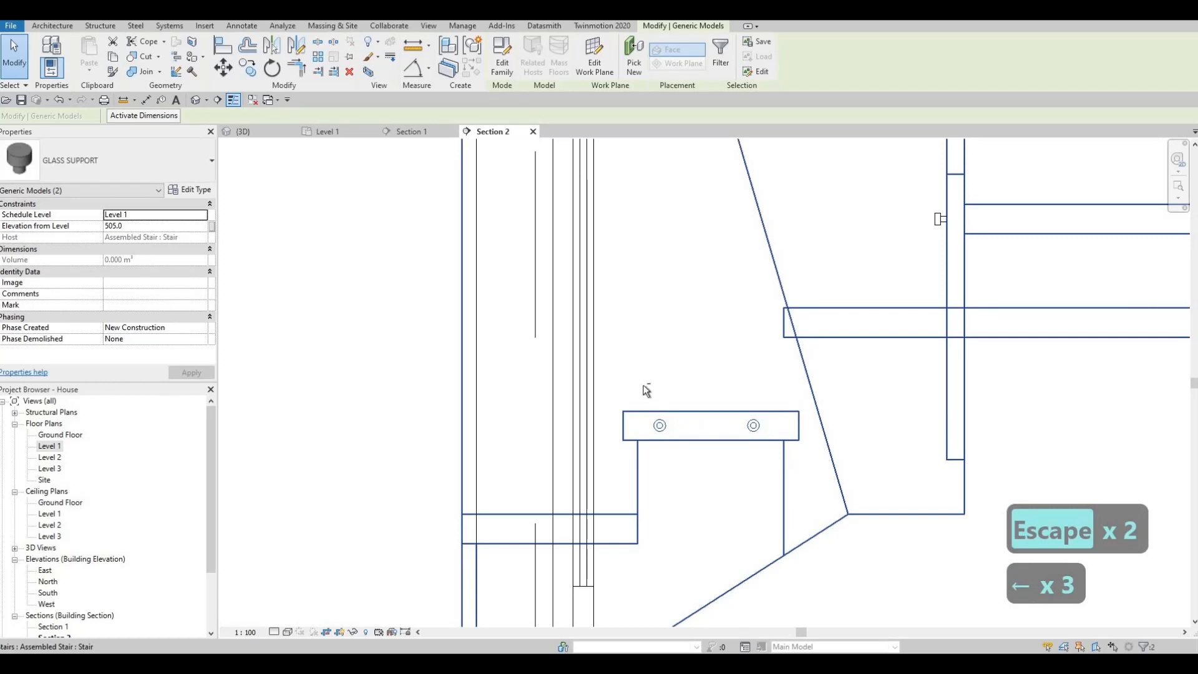
{"action": "key", "text": "Escape"}
Copy the support pair from the lower flight's upper tread to the lowest tread, and end the copy.
{"action": "left_click_drag", "start_coordinate": [642, 385], "coordinate": [775, 476]}
{"action": "key", "text": "c"}
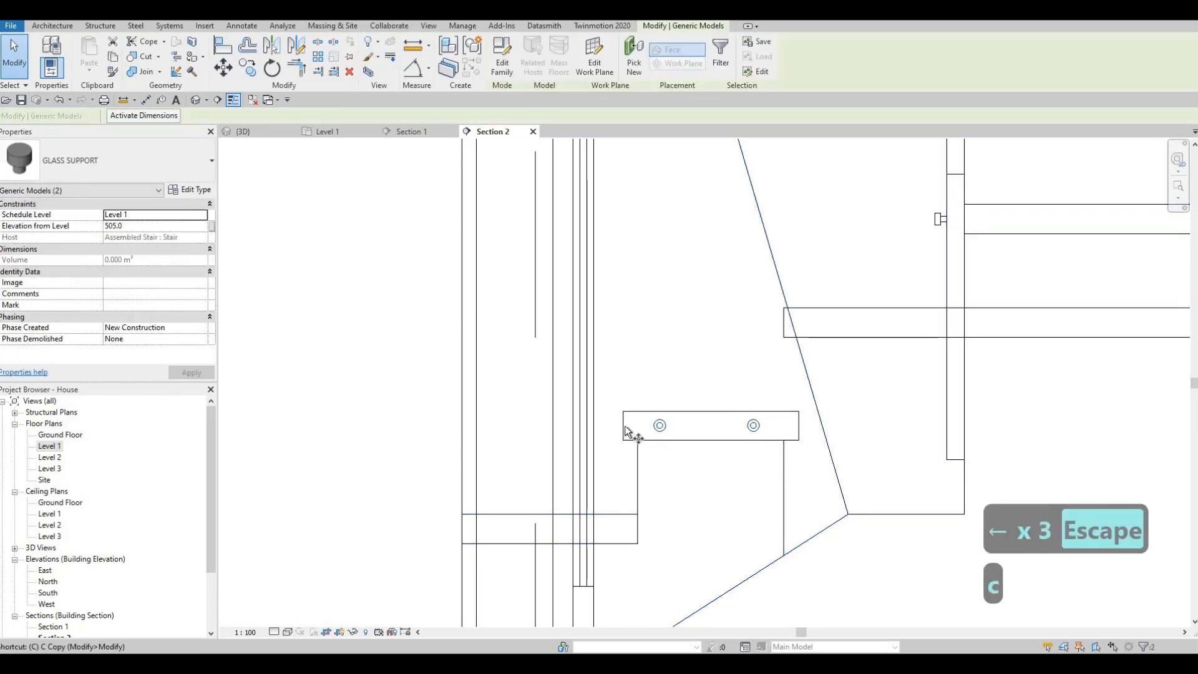
{"action": "left_click", "coordinate": [637, 435]}
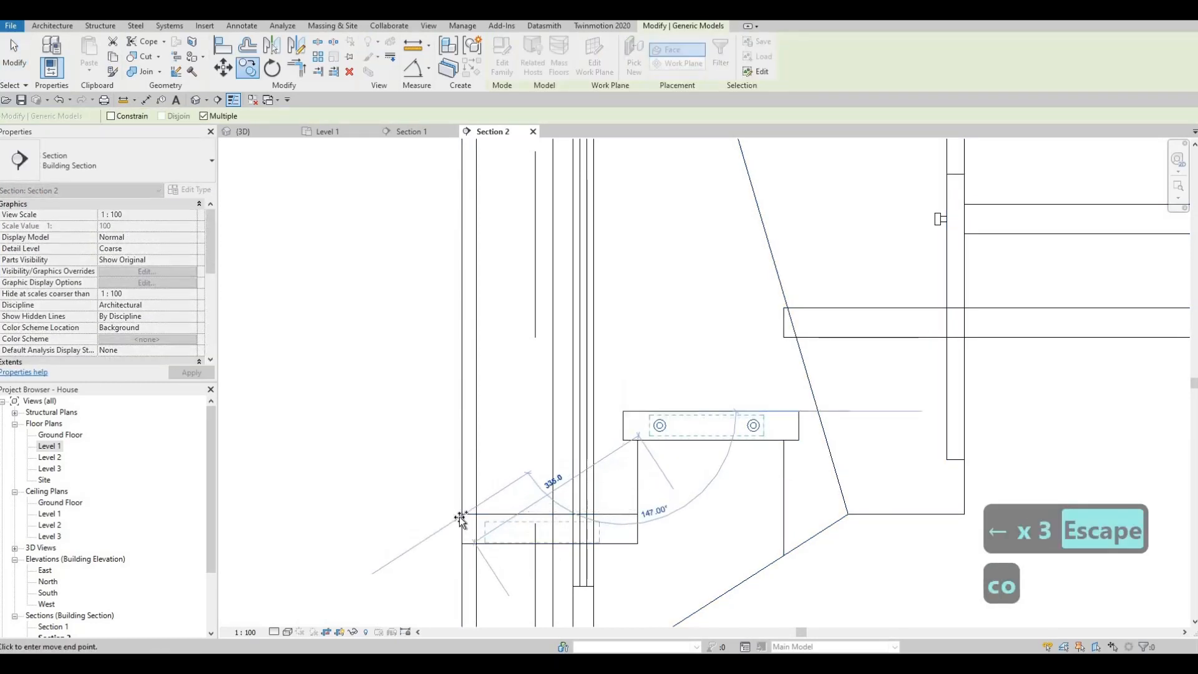
{"action": "left_click", "coordinate": [459, 515]}
{"action": "key", "text": "Escape"}
{"action": "key", "text": "Escape"}
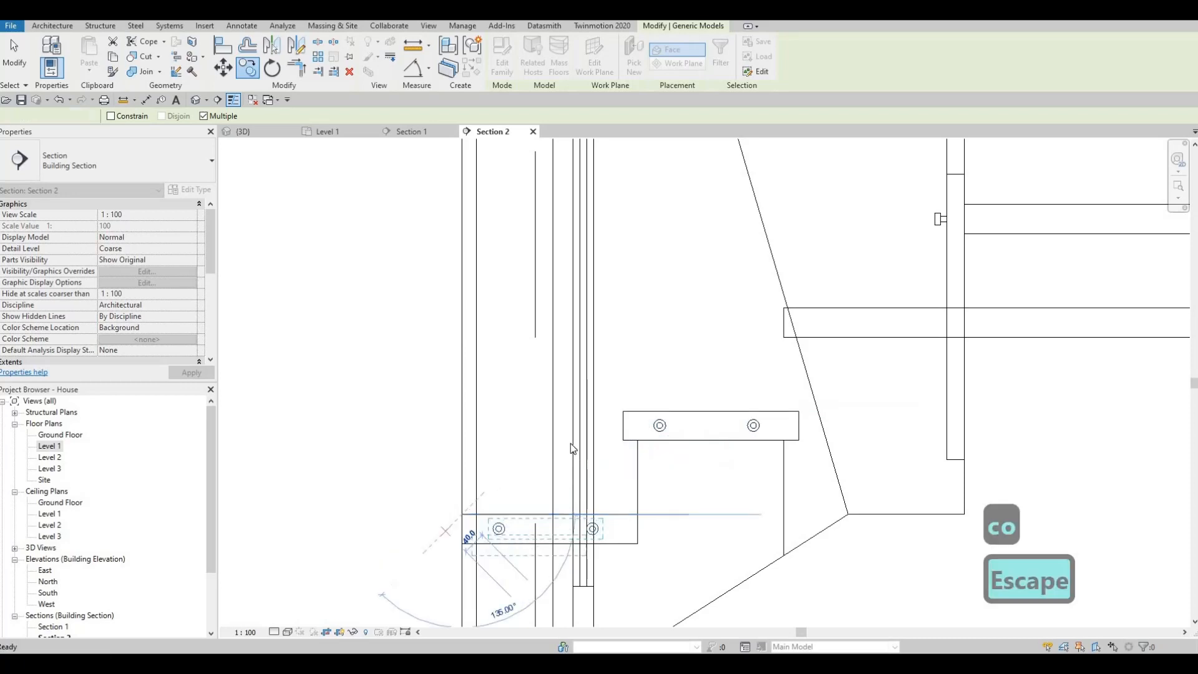
{"action": "scroll", "coordinate": [434, 289], "scroll_direction": "down", "scroll_amount": 2}
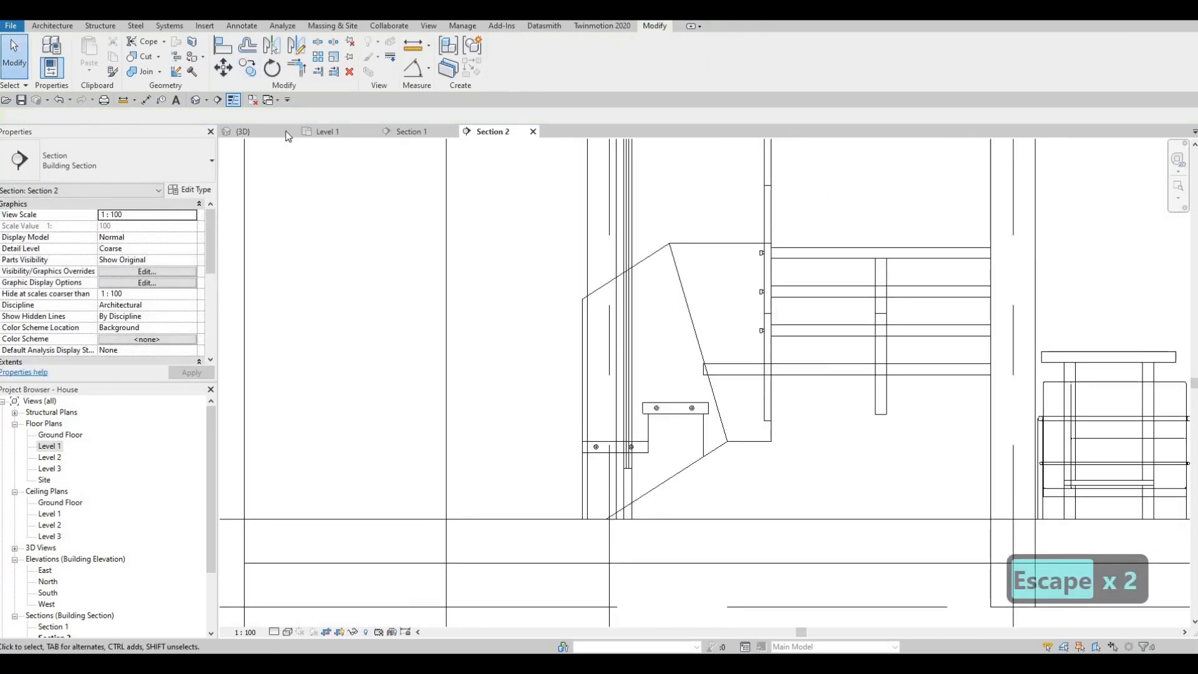
Inspect the supports in the 3D view and open the GLASS SUPPORT family of one upper-flight fitting for editing.
{"action": "left_click", "coordinate": [245, 132]}
{"action": "key", "text": "Escape"}
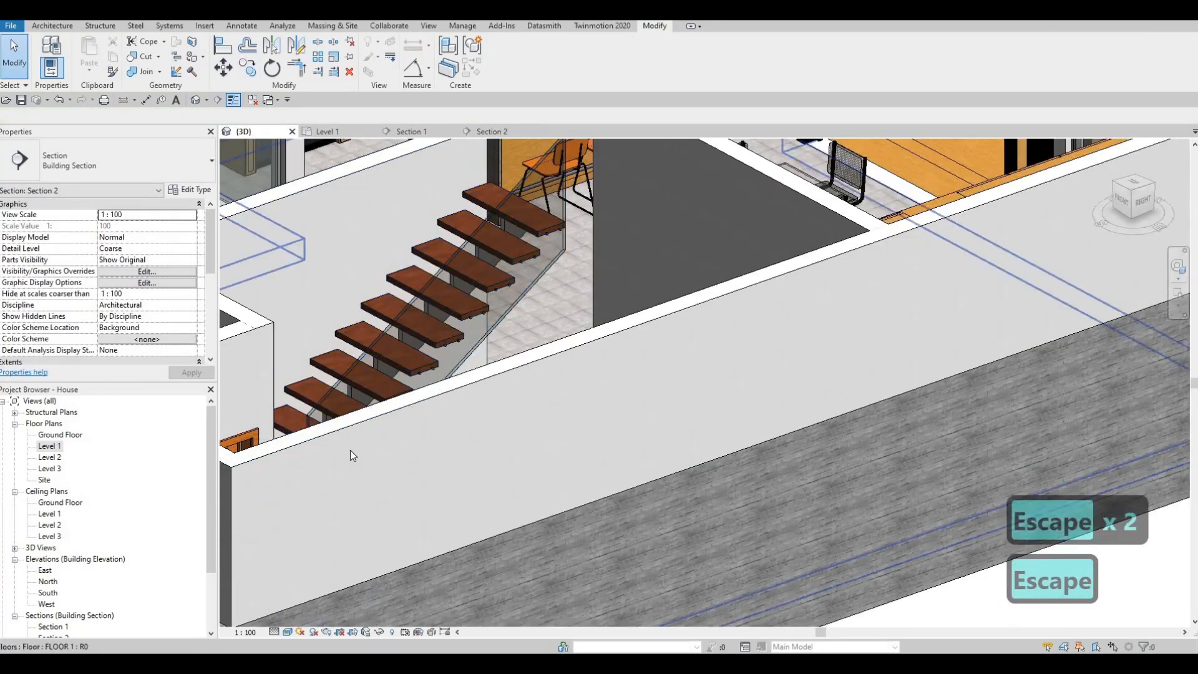
{"action": "middle_click_drag", "start_coordinate": [350, 455], "coordinate": [292, 428], "text": "shift"}
{"action": "scroll", "coordinate": [356, 343], "scroll_direction": "up", "scroll_amount": 10}
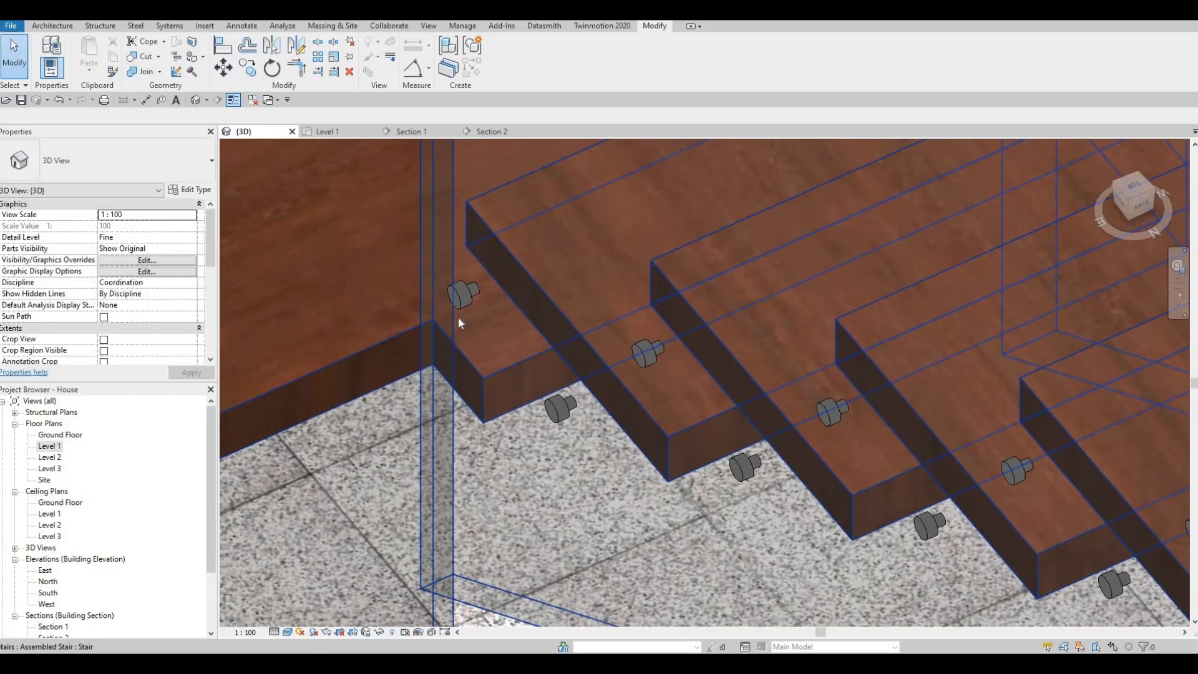
{"action": "middle_click_drag", "start_coordinate": [458, 317], "coordinate": [394, 235], "text": "shift"}
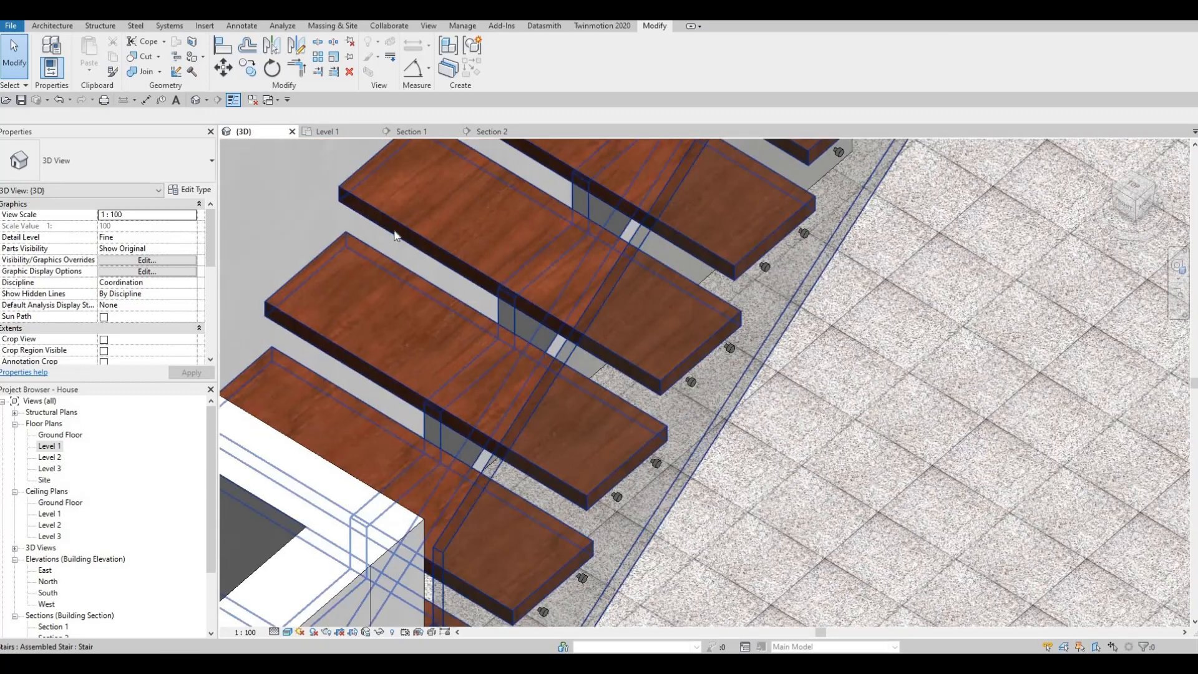
{"action": "key", "text": "Escape"}
{"action": "left_click", "coordinate": [691, 382]}
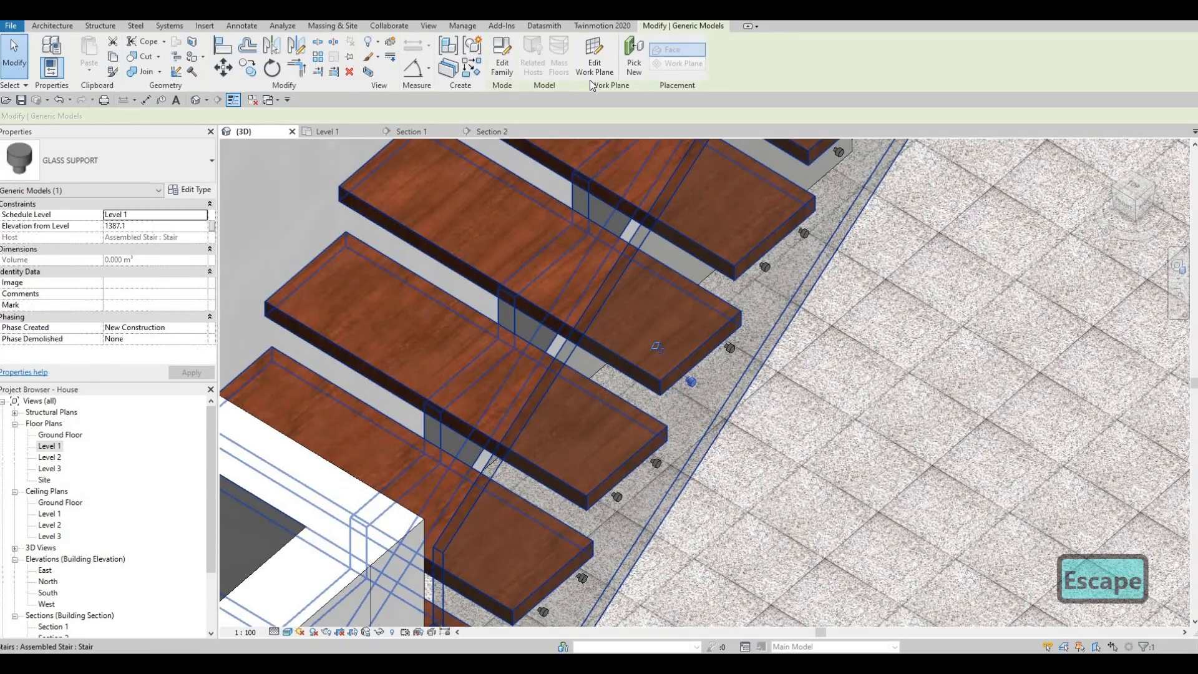
{"action": "left_click", "coordinate": [502, 62]}
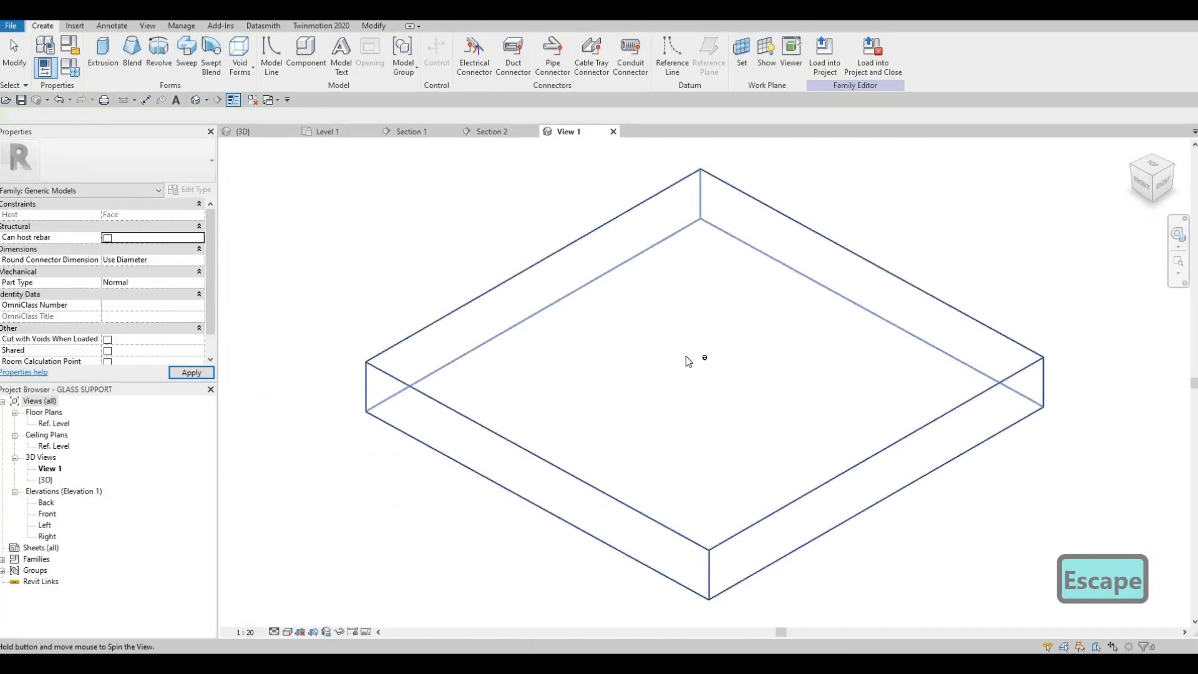
Lengthen the narrow pin extrusion below the support's head to a depth of 35, with its extrusion start at -25.
{"action": "middle_click_drag", "start_coordinate": [685, 356], "coordinate": [725, 381], "text": "shift"}
{"action": "scroll", "coordinate": [705, 353], "scroll_direction": "up", "scroll_amount": 8}
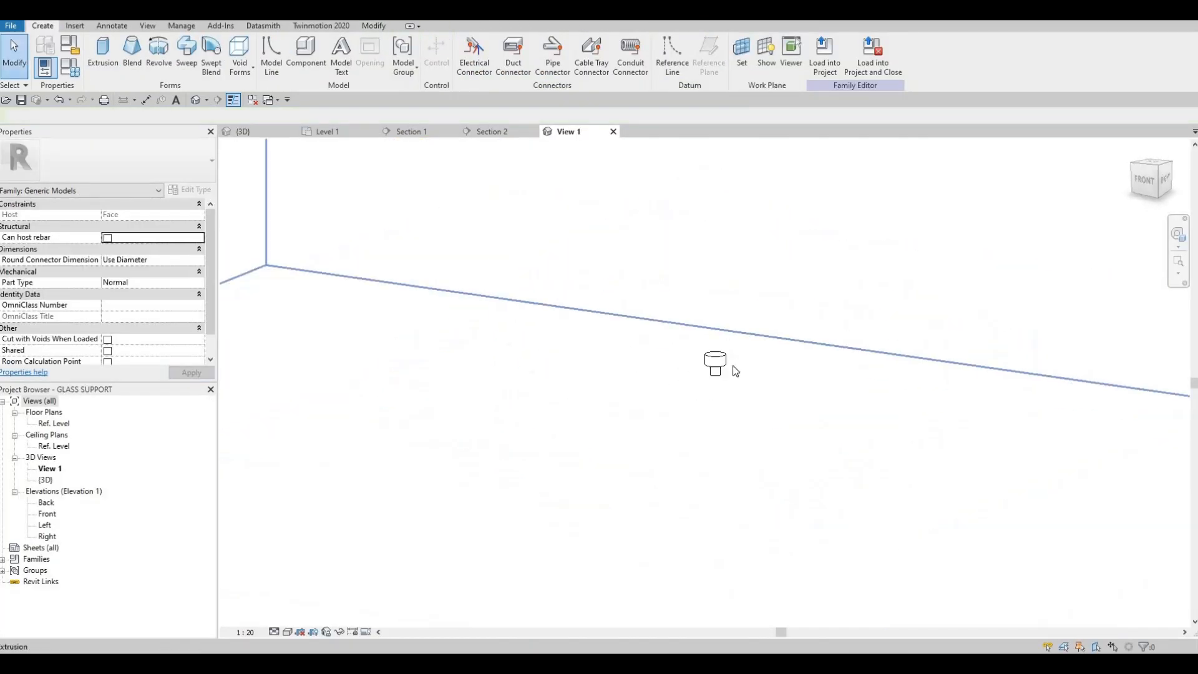
{"action": "left_click", "coordinate": [724, 366]}
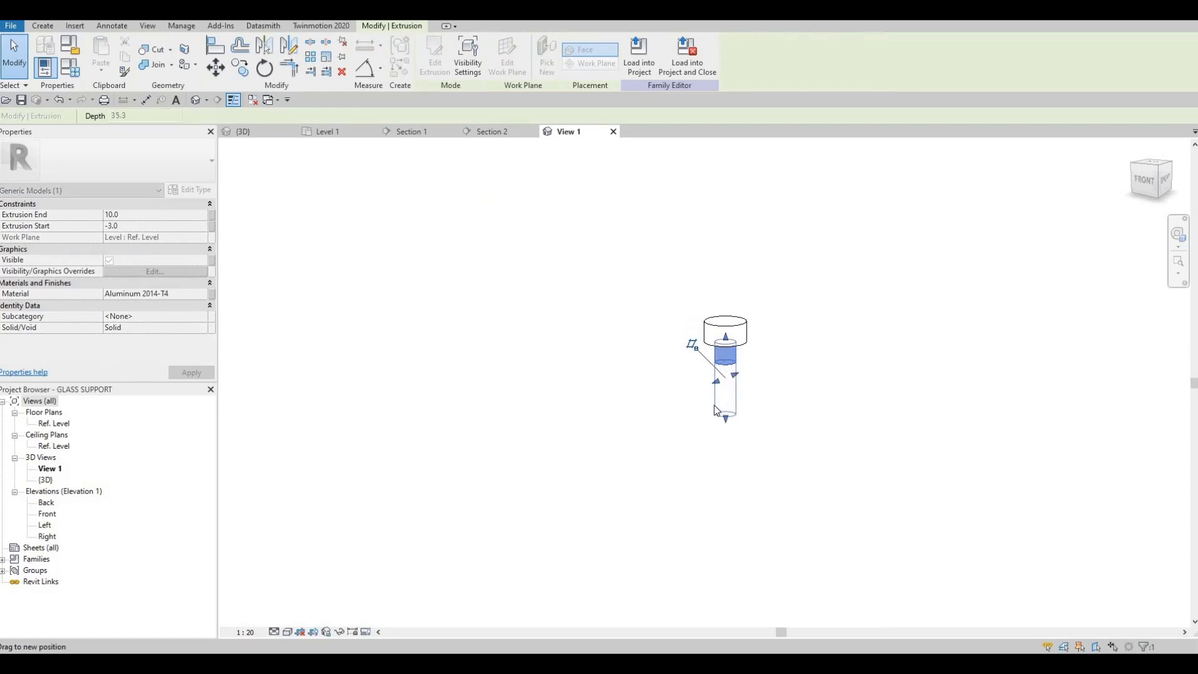
{"action": "left_click_drag", "start_coordinate": [713, 407], "coordinate": [585, 270]}
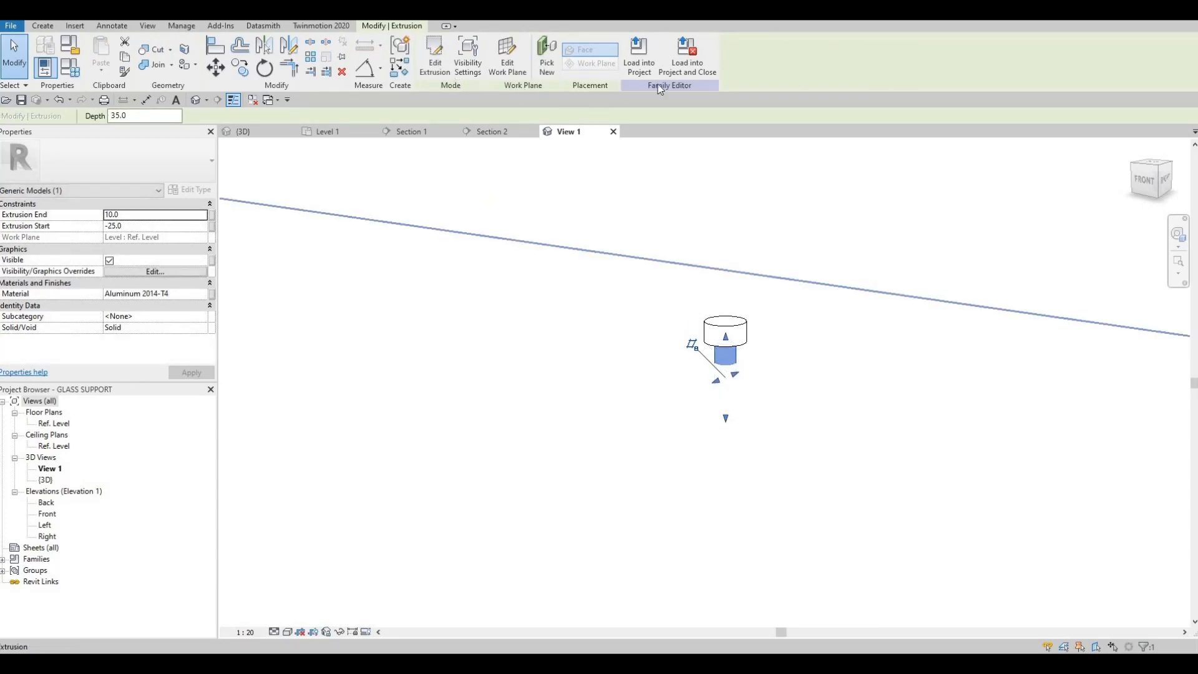
Load the edited family into the project and close it without saving, overwriting the existing version and its parameter values.
{"action": "left_click", "coordinate": [687, 56]}
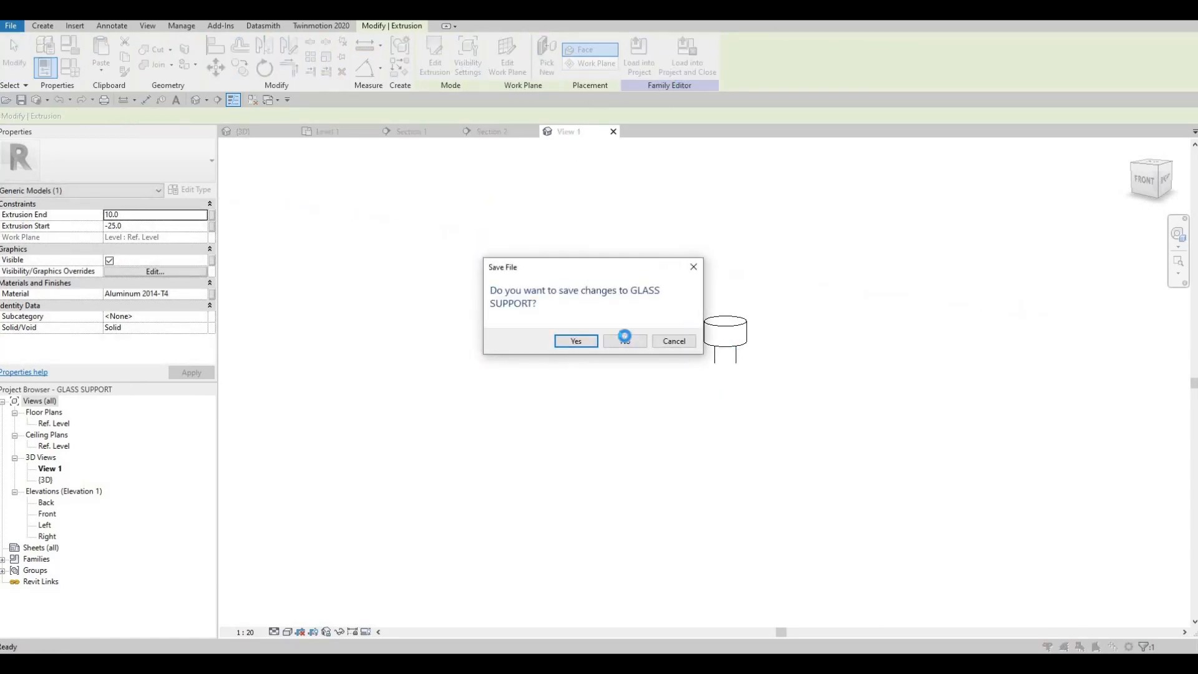
{"action": "left_click", "coordinate": [620, 337]}
{"action": "left_click", "coordinate": [602, 327]}
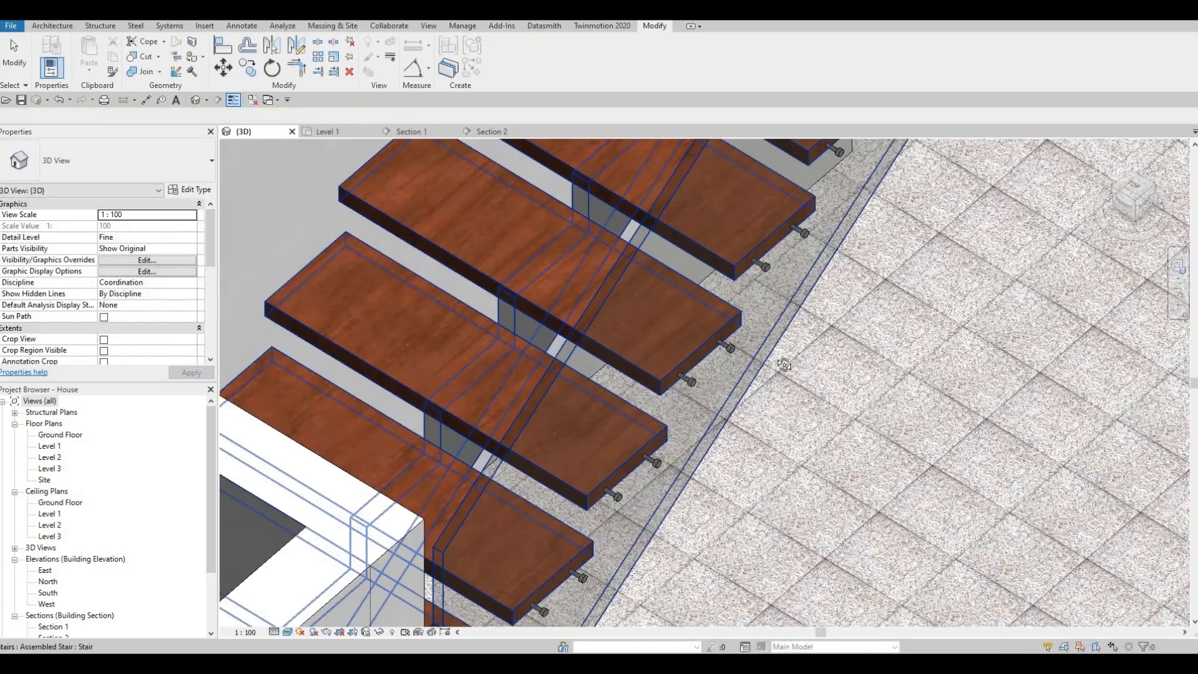
{"action": "key", "text": "Escape"}
Examine how the supports join the glass and the treads along both flights in the 3D view.
{"action": "middle_click_drag", "start_coordinate": [784, 365], "coordinate": [784, 337], "text": "shift"}
{"action": "middle_click_drag", "start_coordinate": [645, 320], "coordinate": [698, 186], "text": "shift"}
{"action": "scroll", "coordinate": [720, 236], "scroll_direction": "up", "scroll_amount": 10}
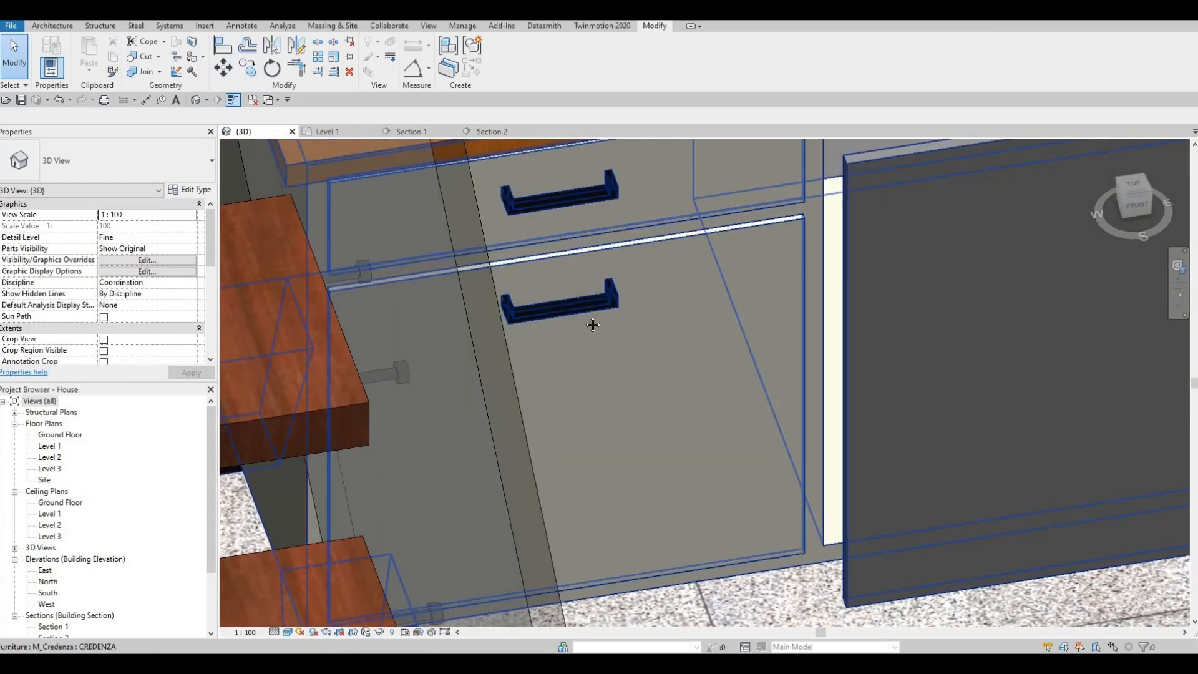
{"action": "middle_click_drag", "start_coordinate": [593, 324], "coordinate": [676, 278], "text": "shift"}
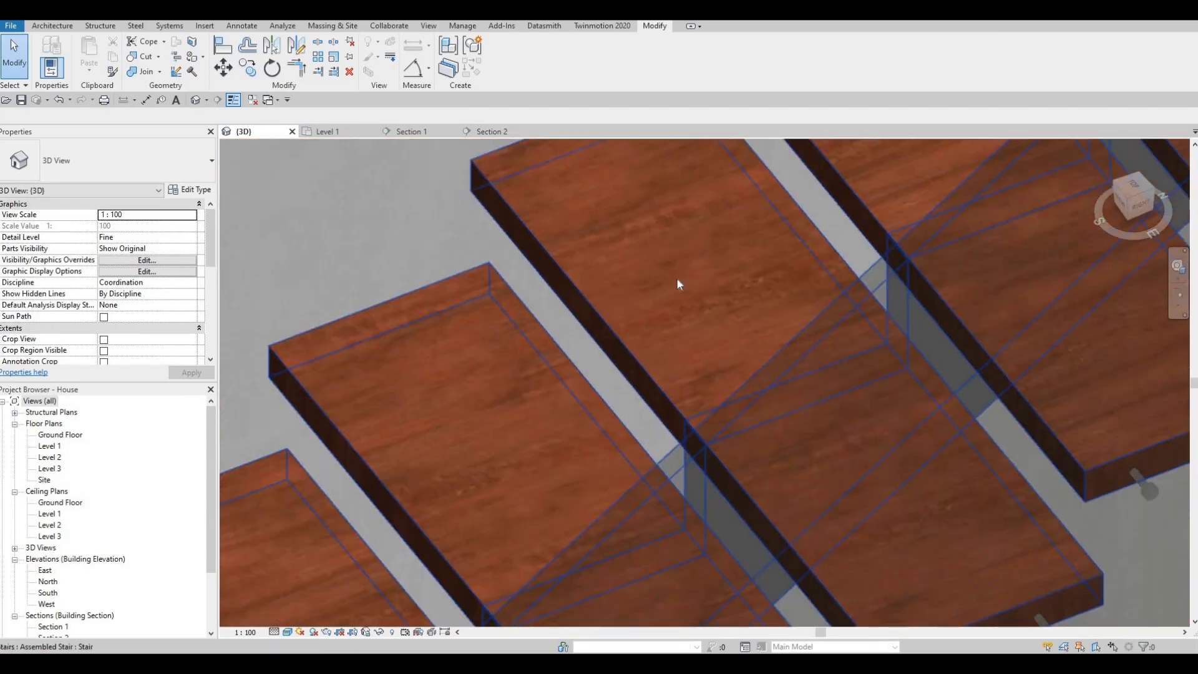
{"action": "scroll", "coordinate": [677, 281], "scroll_direction": "down", "scroll_amount": 5}
{"action": "scroll", "coordinate": [548, 393], "scroll_direction": "down", "scroll_amount": 5}
{"action": "middle_click_drag", "start_coordinate": [610, 315], "coordinate": [650, 239], "text": "shift"}
{"action": "left_click", "coordinate": [626, 241]}
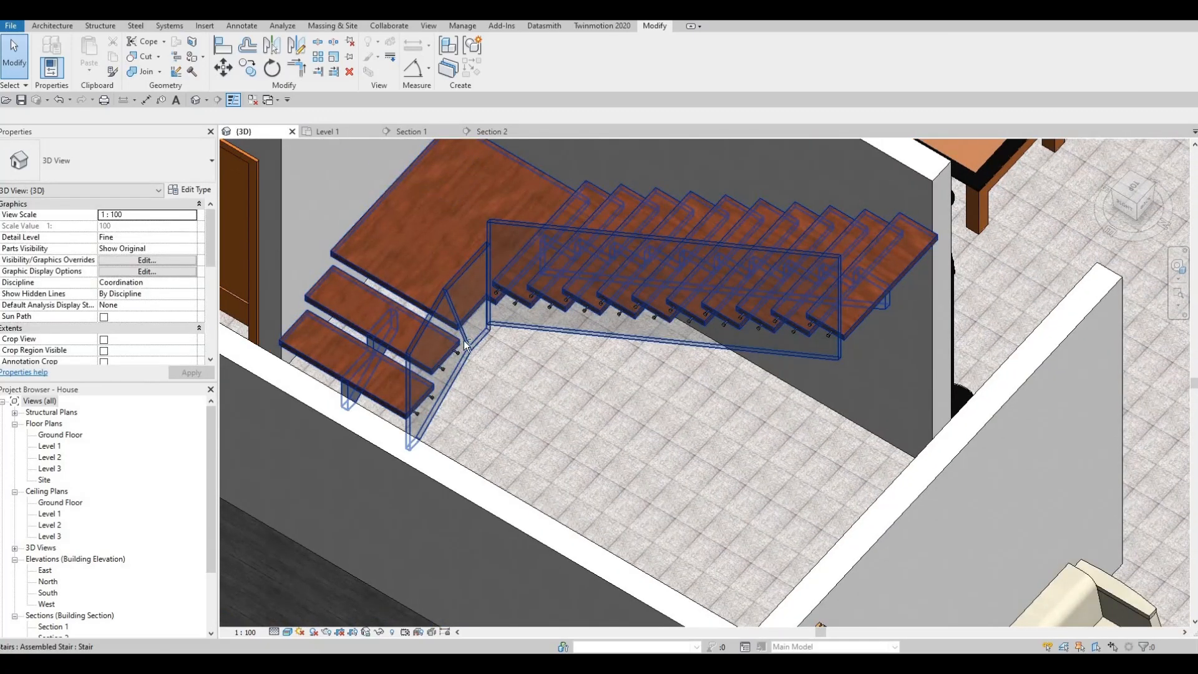
Try to copy the two glass supports of the second lower-flight tread onto the landing edge in Section 2.
{"action": "middle_click_drag", "start_coordinate": [488, 297], "coordinate": [495, 136], "text": "shift"}
{"action": "left_click", "coordinate": [496, 136]}
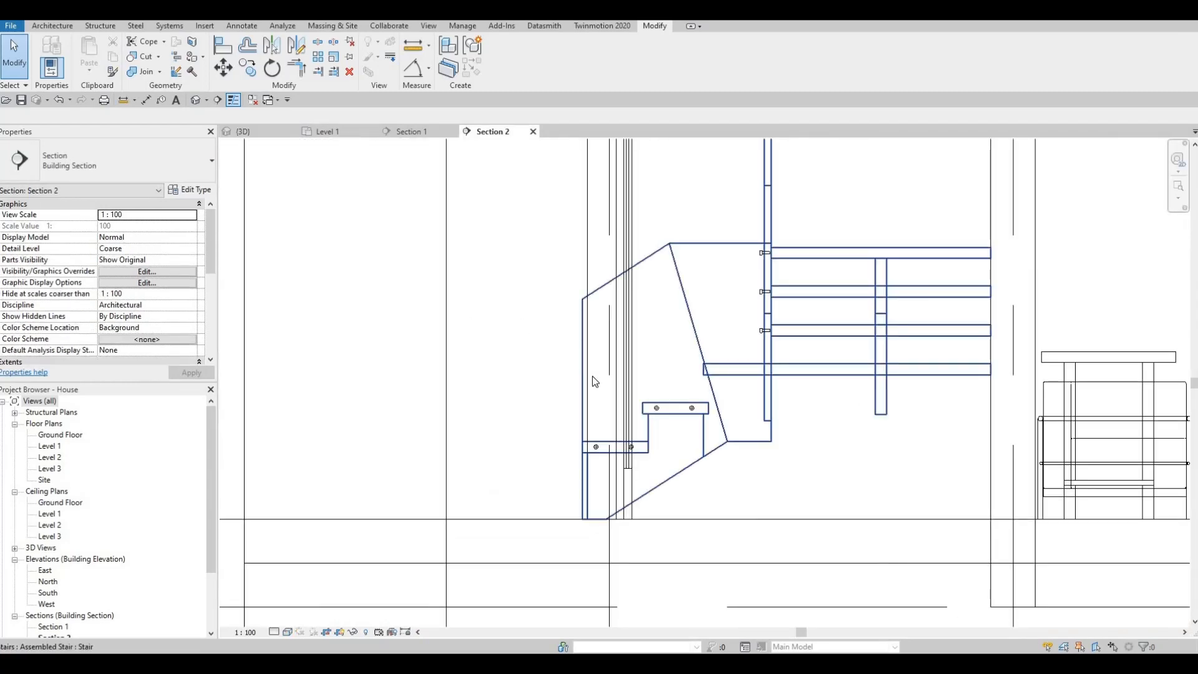
{"action": "scroll", "coordinate": [468, 420], "scroll_direction": "up", "scroll_amount": 5}
{"action": "key", "text": "Escape"}
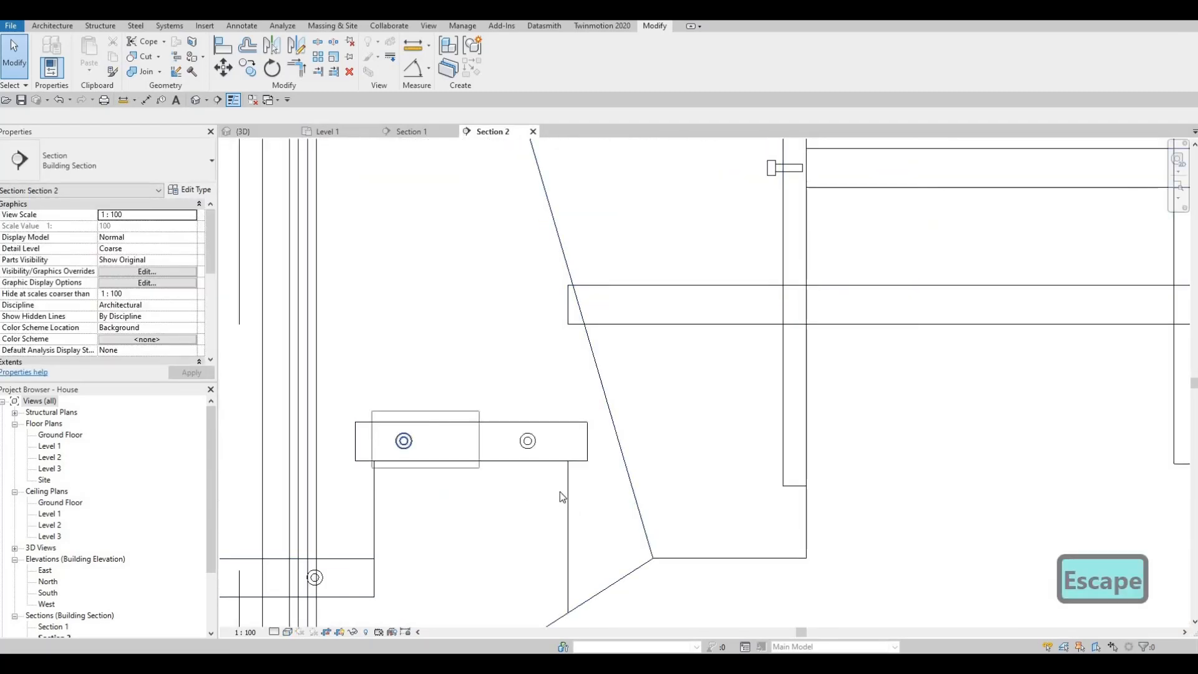
{"action": "left_click_drag", "start_coordinate": [560, 497], "coordinate": [560, 497]}
{"action": "key", "text": "c"}
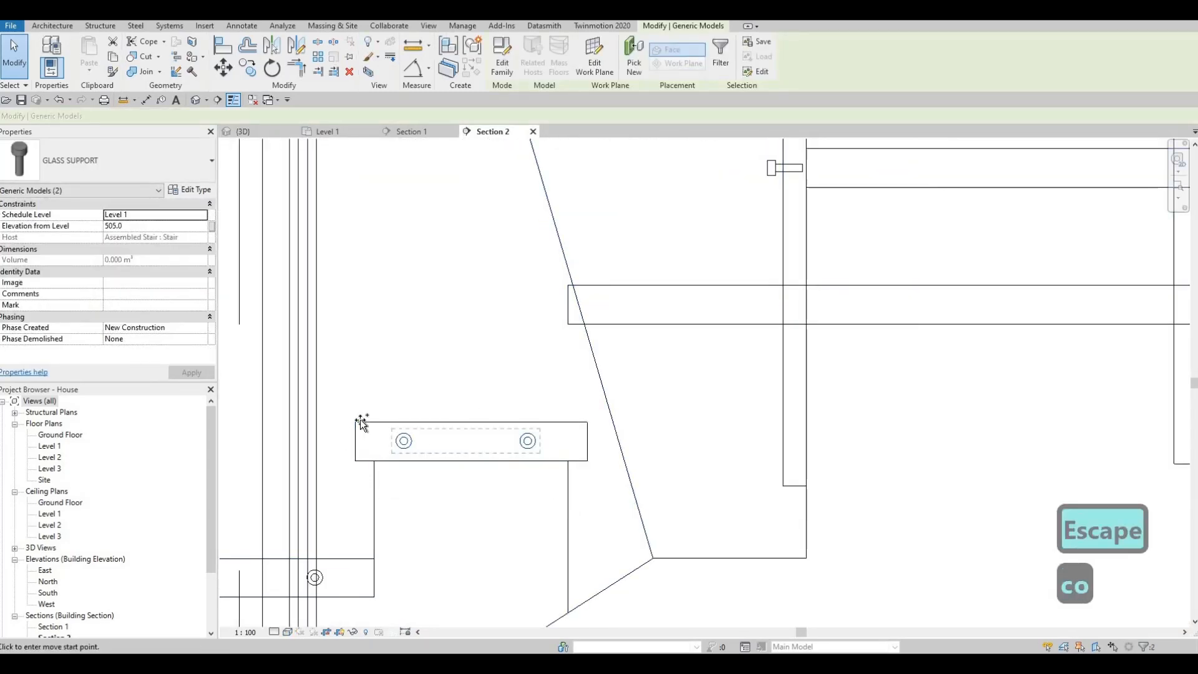
{"action": "key", "text": "Escape"}
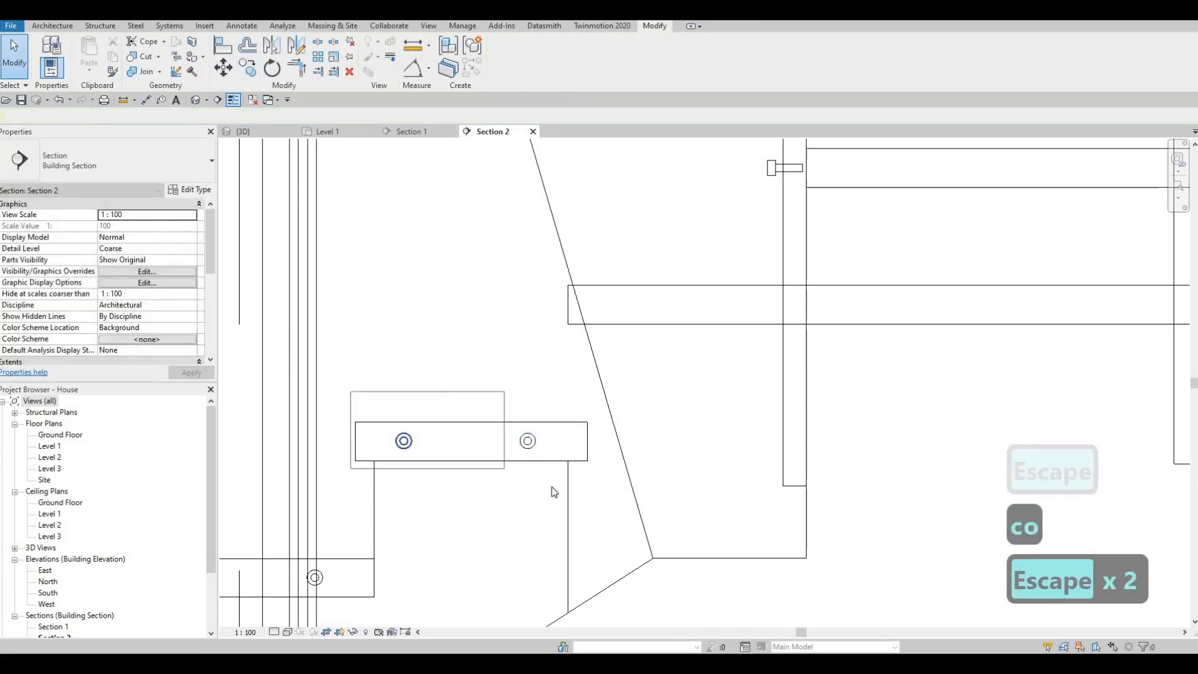
{"action": "key", "text": "c"}
{"action": "key", "text": "o"}
{"action": "left_click", "coordinate": [356, 424]}
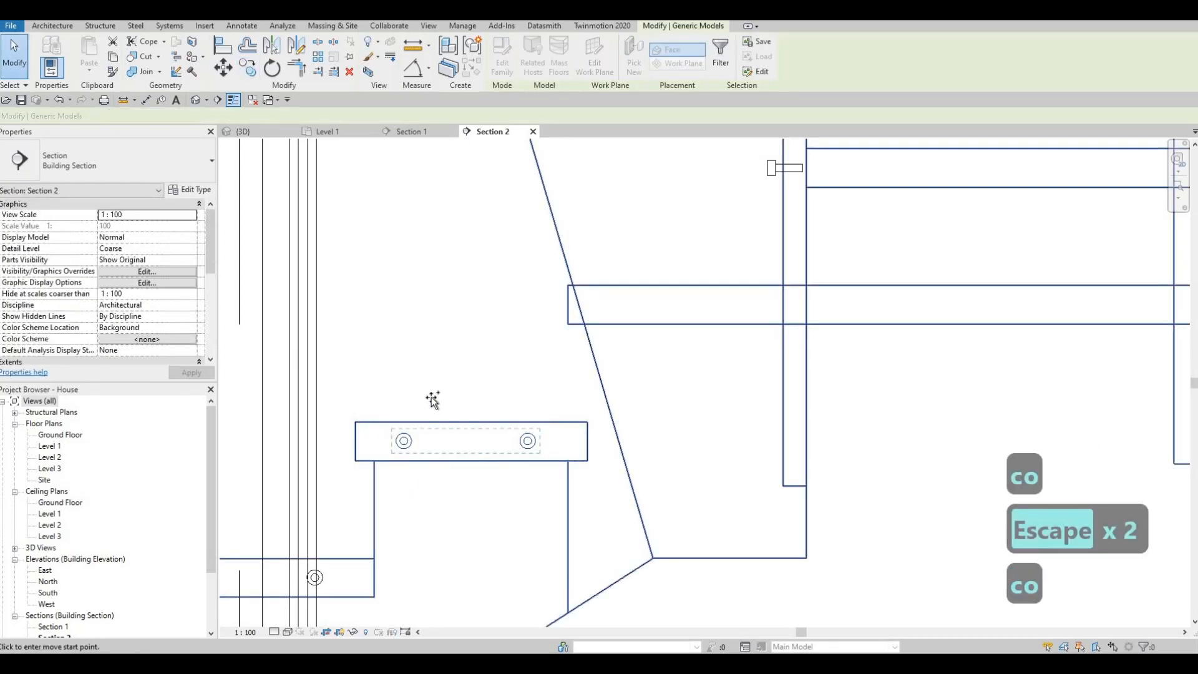
{"action": "left_click", "coordinate": [569, 288]}
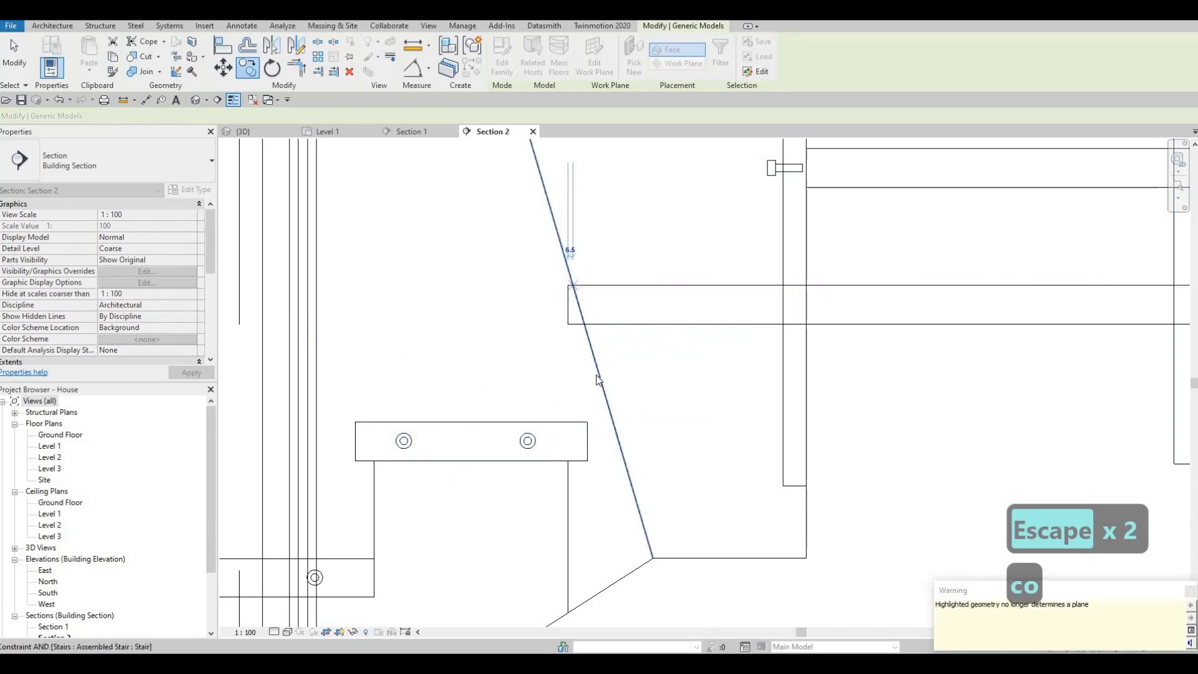
{"action": "key", "text": "Escape"}
{"action": "scroll", "coordinate": [567, 428], "scroll_direction": "down", "scroll_amount": 2}
{"action": "key", "text": "Escape"}
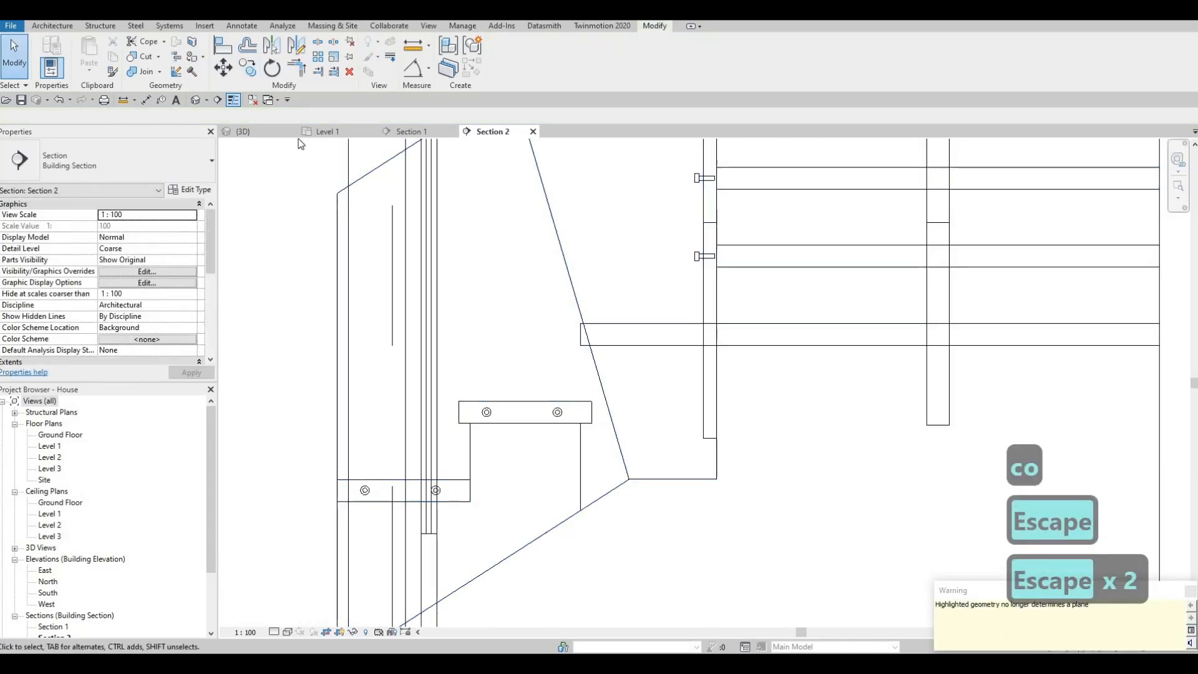
Check the landing edge in 3D and try to copy a single glass support from the second tread onto it in Section 2.
{"action": "scroll", "coordinate": [273, 142], "scroll_direction": "up", "scroll_amount": 1}
{"action": "key", "text": "ctrl+Tab"}
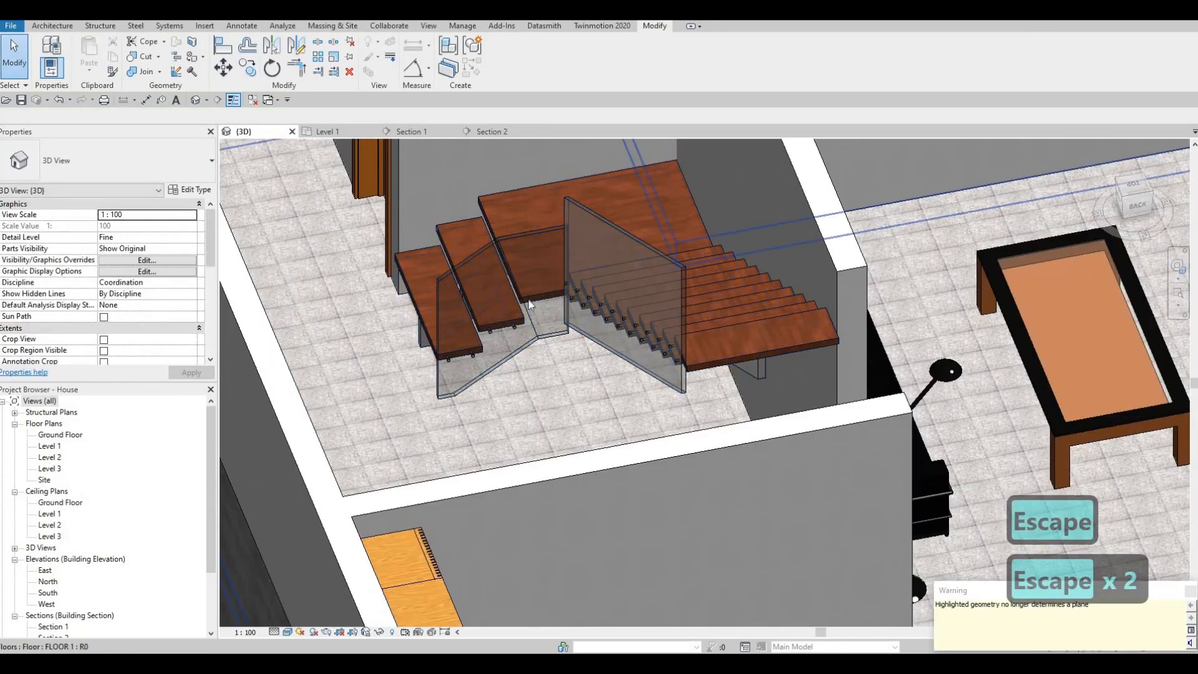
{"action": "scroll", "coordinate": [448, 252], "scroll_direction": "up", "scroll_amount": 3}
{"action": "scroll", "coordinate": [448, 252], "scroll_direction": "up", "scroll_amount": 2}
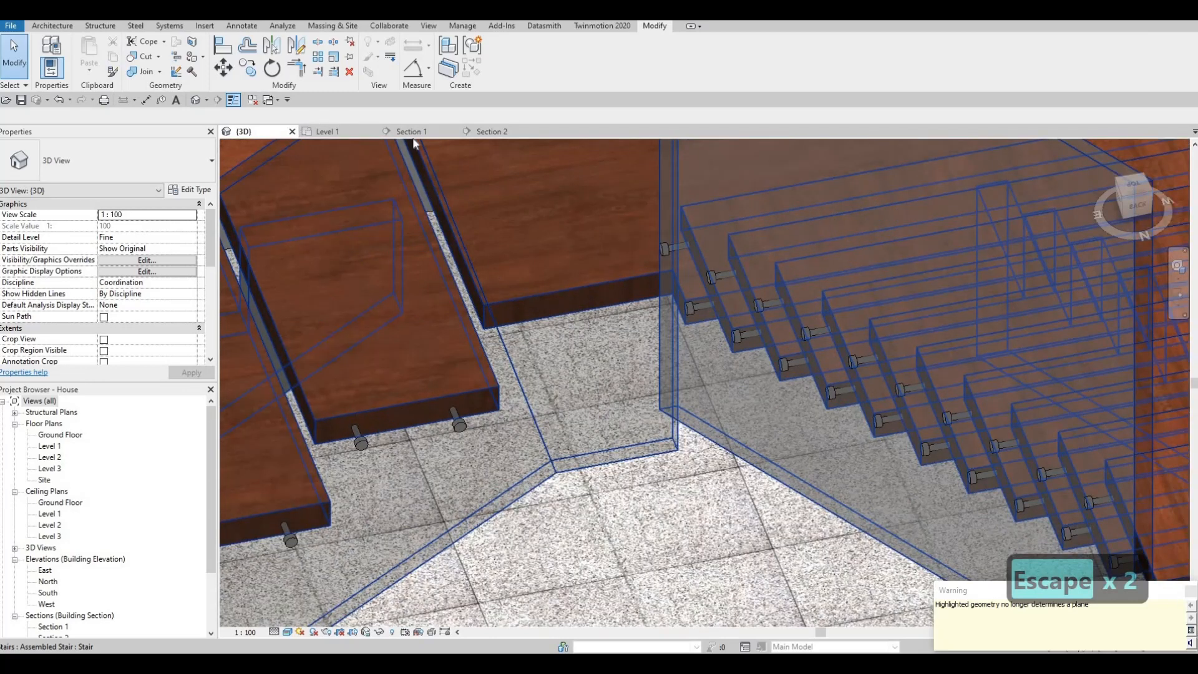
{"action": "left_click", "coordinate": [492, 131]}
{"action": "key", "text": "Escape"}
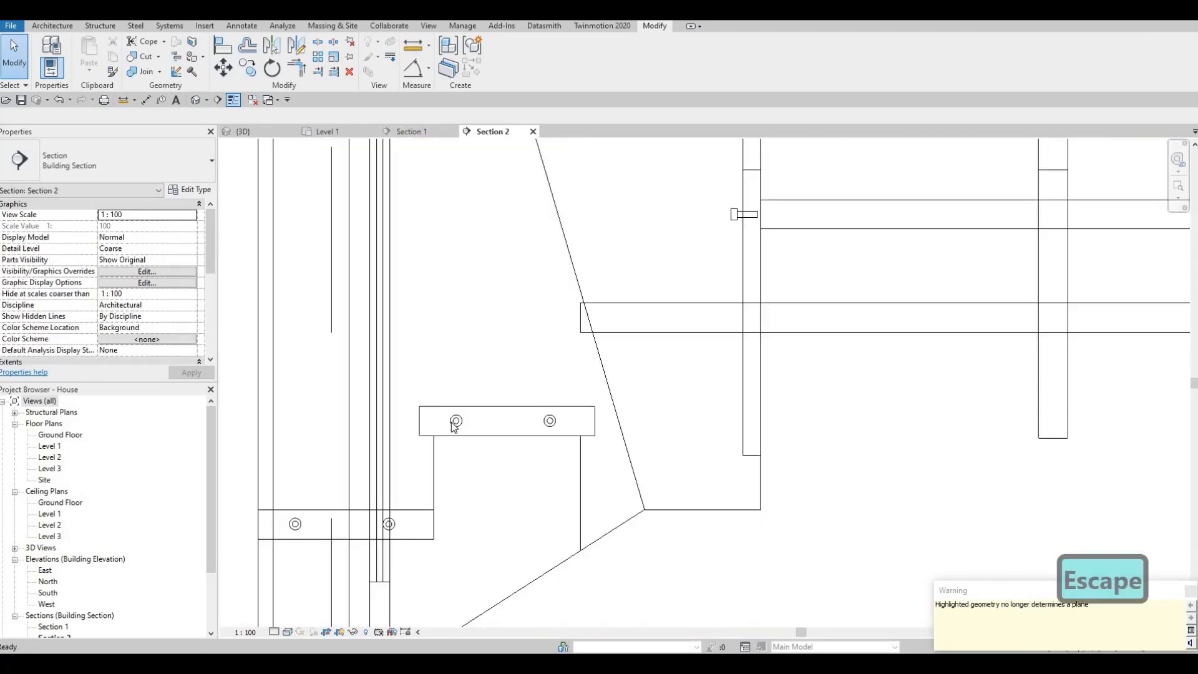
{"action": "left_click", "coordinate": [456, 422]}
{"action": "key", "text": "c"}
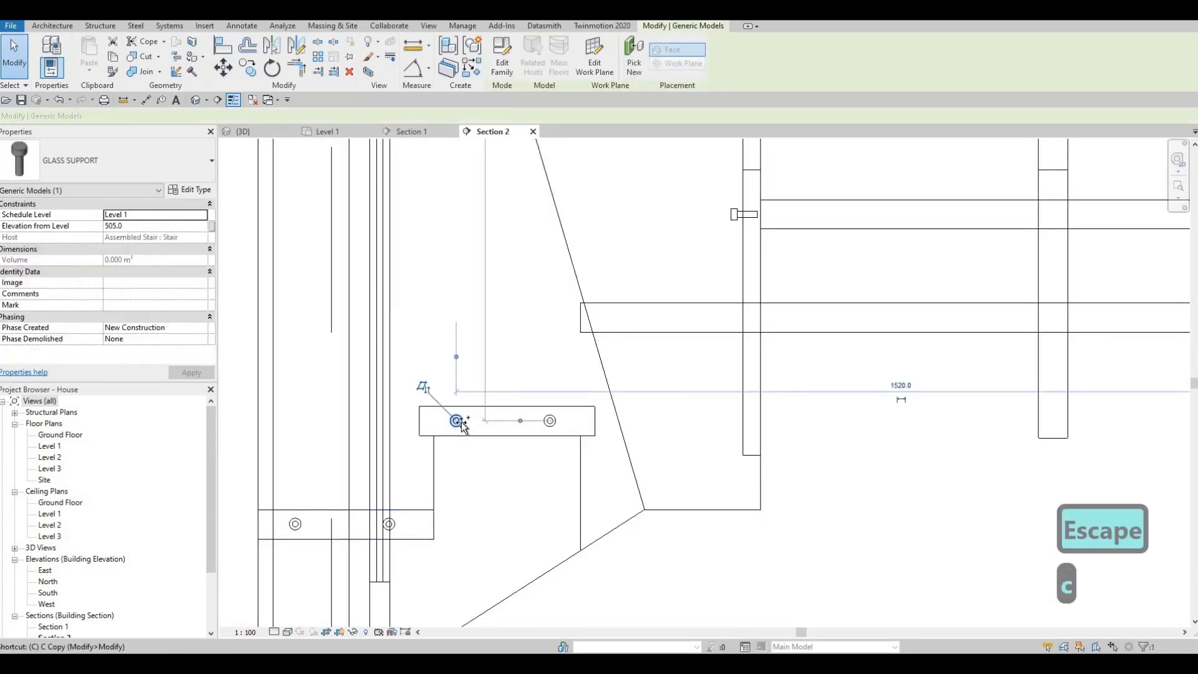
{"action": "key", "text": "o"}
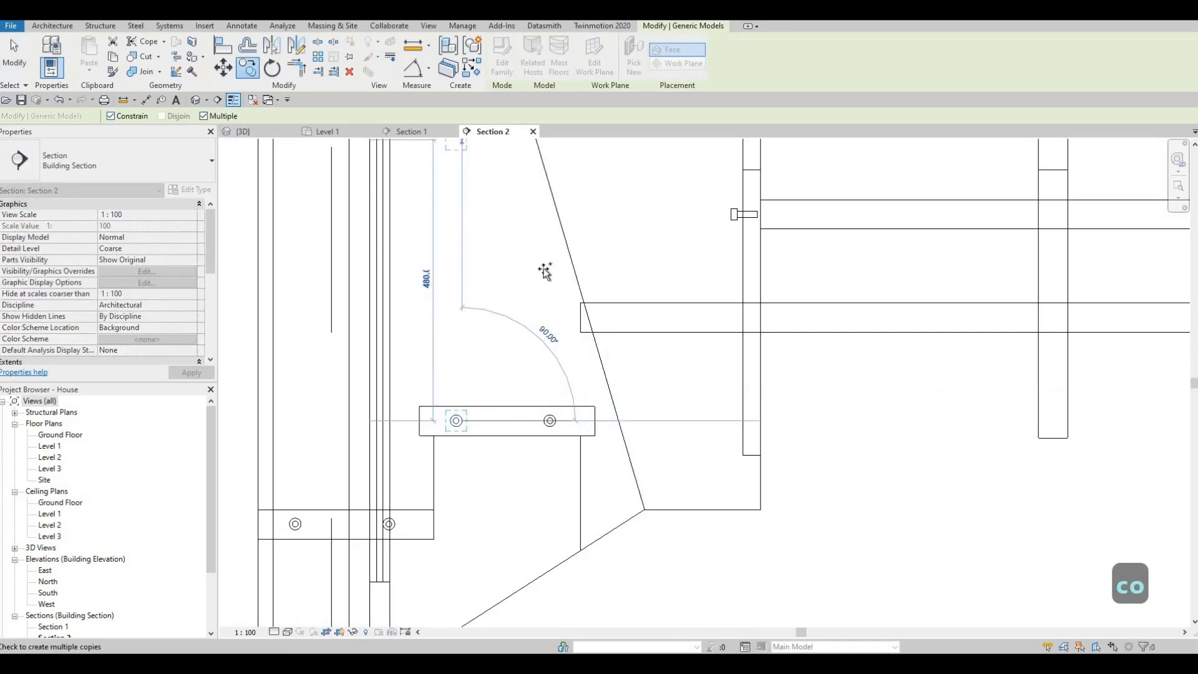
{"action": "left_click", "coordinate": [635, 317]}
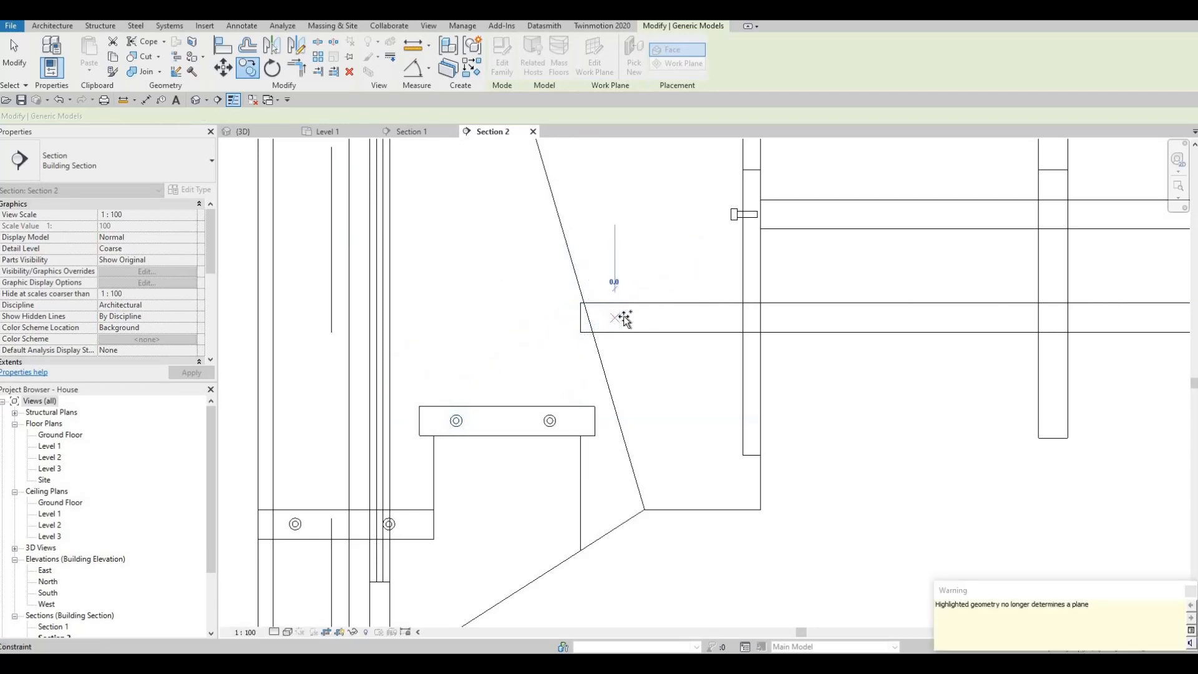
{"action": "key", "text": "Escape"}
{"action": "key", "text": "Escape"}
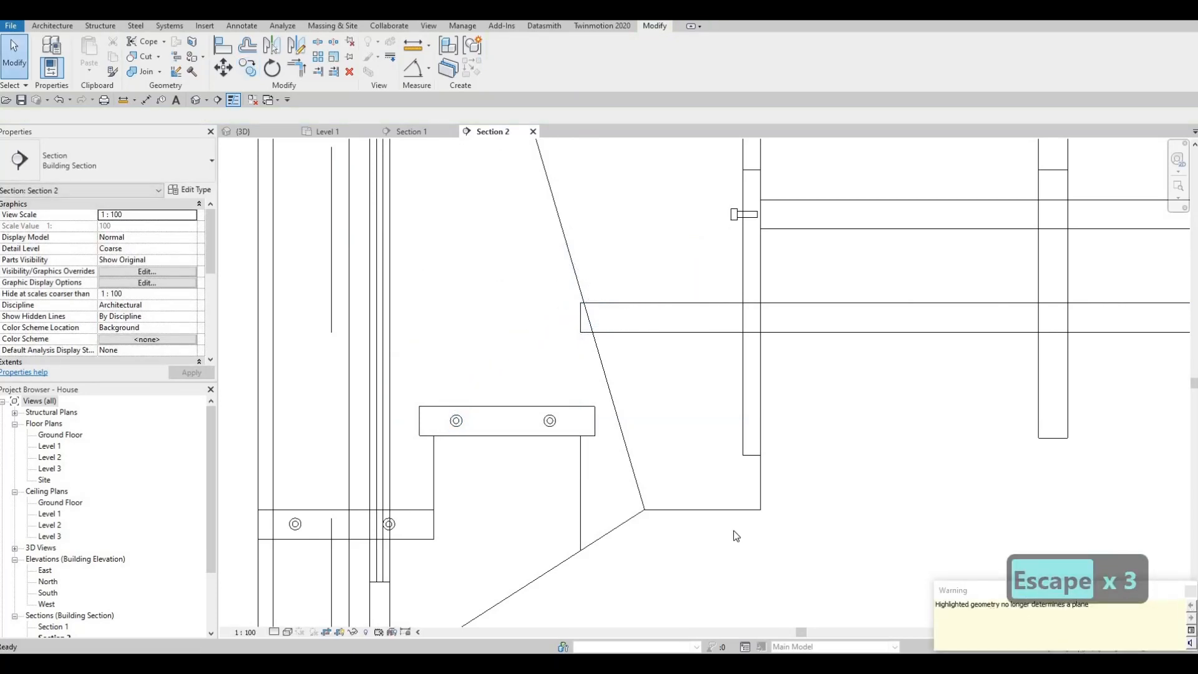
{"action": "key", "text": "Escape"}
{"action": "key", "text": "Escape"}
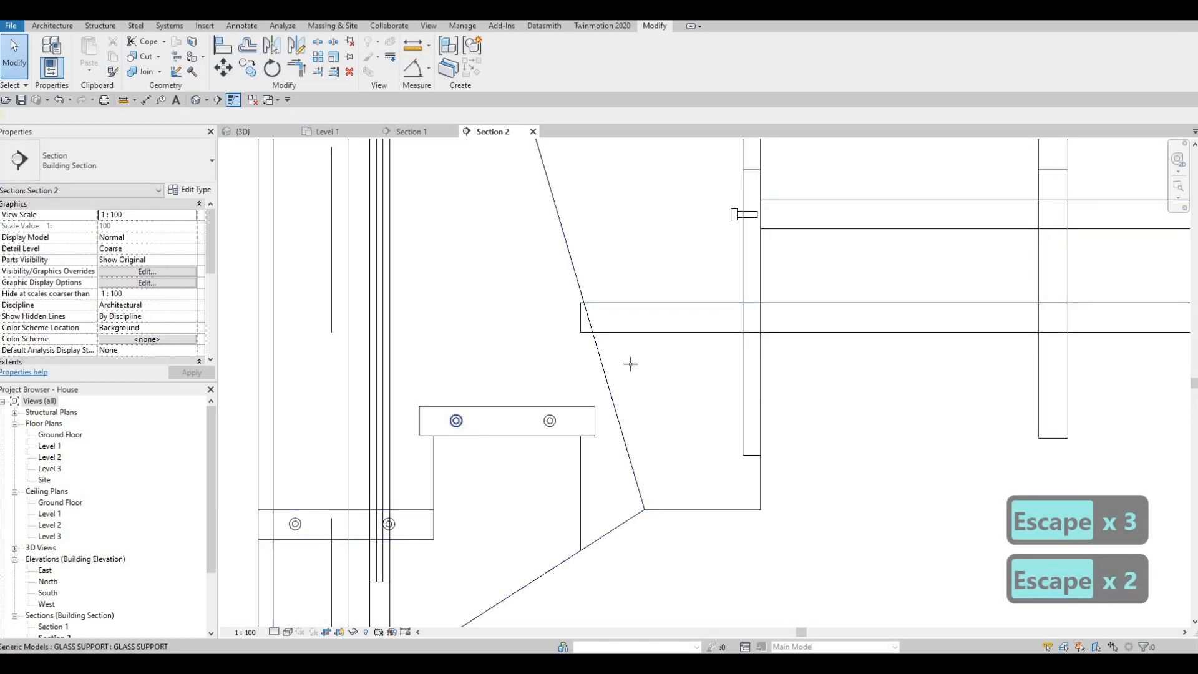
Place two more GLASS SUPPORT fittings on the glass at the landing edge in Section 2 and nudge them three increments to the right.
{"action": "key", "text": "c"}
{"action": "key", "text": "s"}
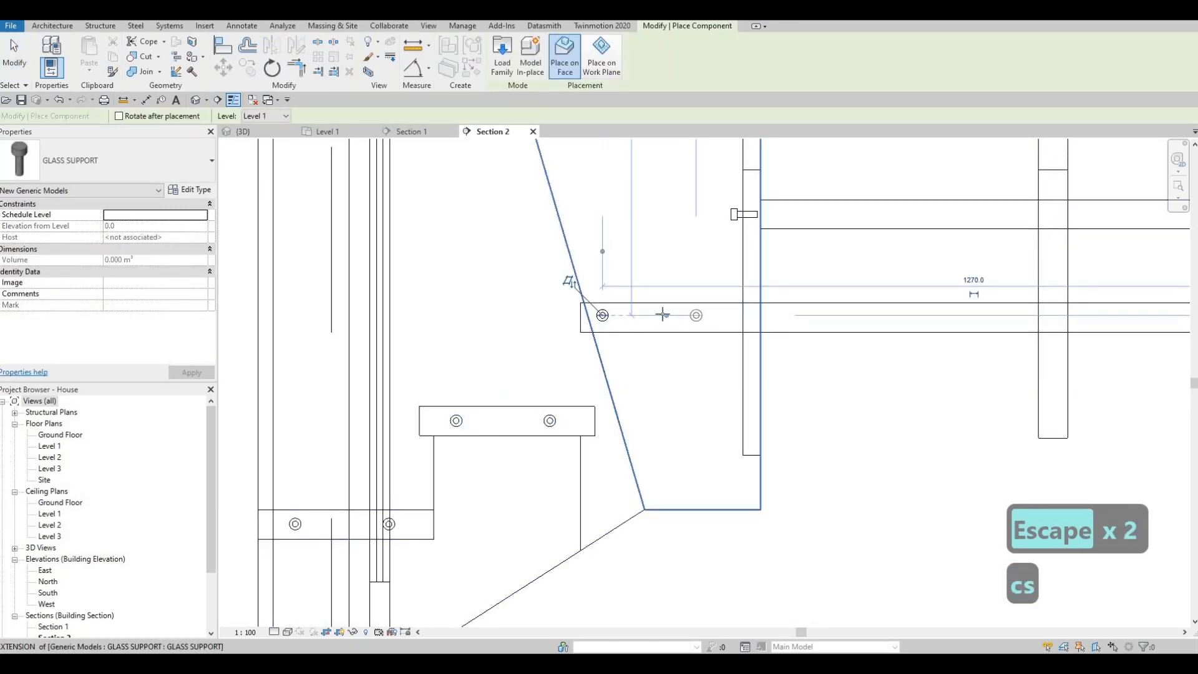
{"action": "key", "text": "Escape"}
{"action": "key", "text": "Escape"}
{"action": "left_click_drag", "start_coordinate": [493, 273], "coordinate": [720, 347]}
{"action": "key", "text": "Right"}
{"action": "key", "text": "Right"}
{"action": "key", "text": "Right"}
{"action": "key", "text": "Escape"}
{"action": "key", "text": "Escape"}
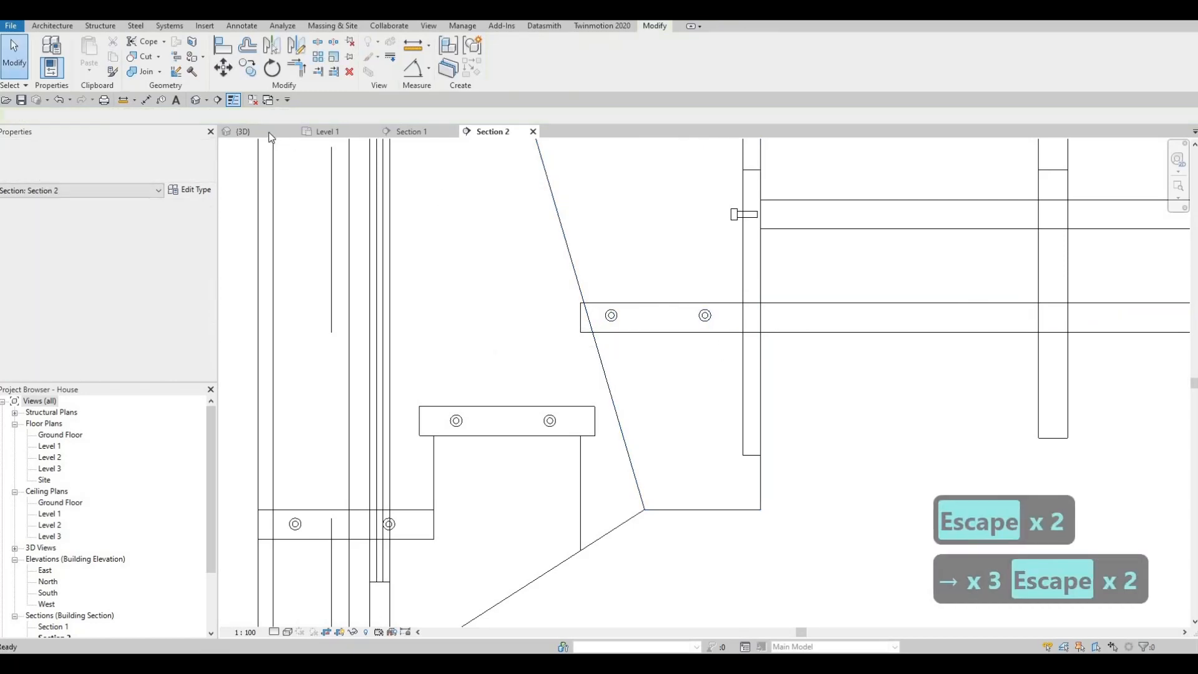
Inspect the lower-flight and landing supports in the 3D view and open the GLASS SUPPORT family of a second-tread fitting for editing.
{"action": "left_click", "coordinate": [268, 132]}
{"action": "key", "text": "Escape"}
{"action": "middle_click_drag", "start_coordinate": [578, 313], "coordinate": [549, 472], "text": "shift"}
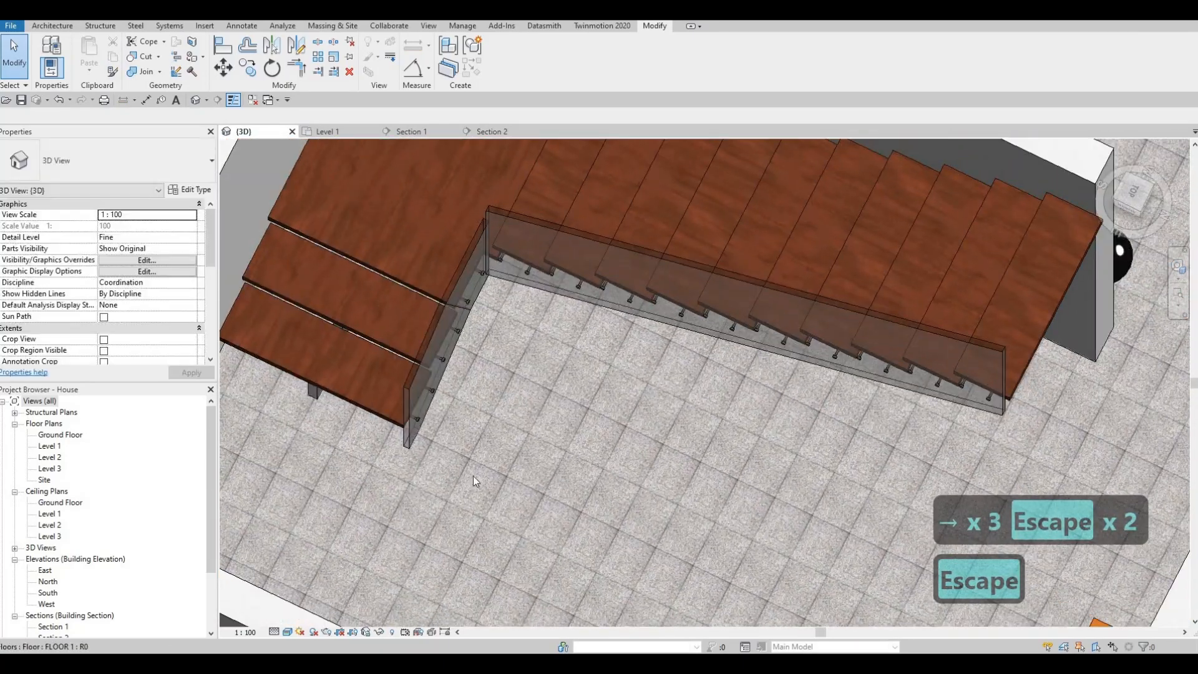
{"action": "middle_click_drag", "start_coordinate": [473, 480], "coordinate": [508, 472], "text": "shift"}
{"action": "scroll", "coordinate": [436, 499], "scroll_direction": "up", "scroll_amount": 5}
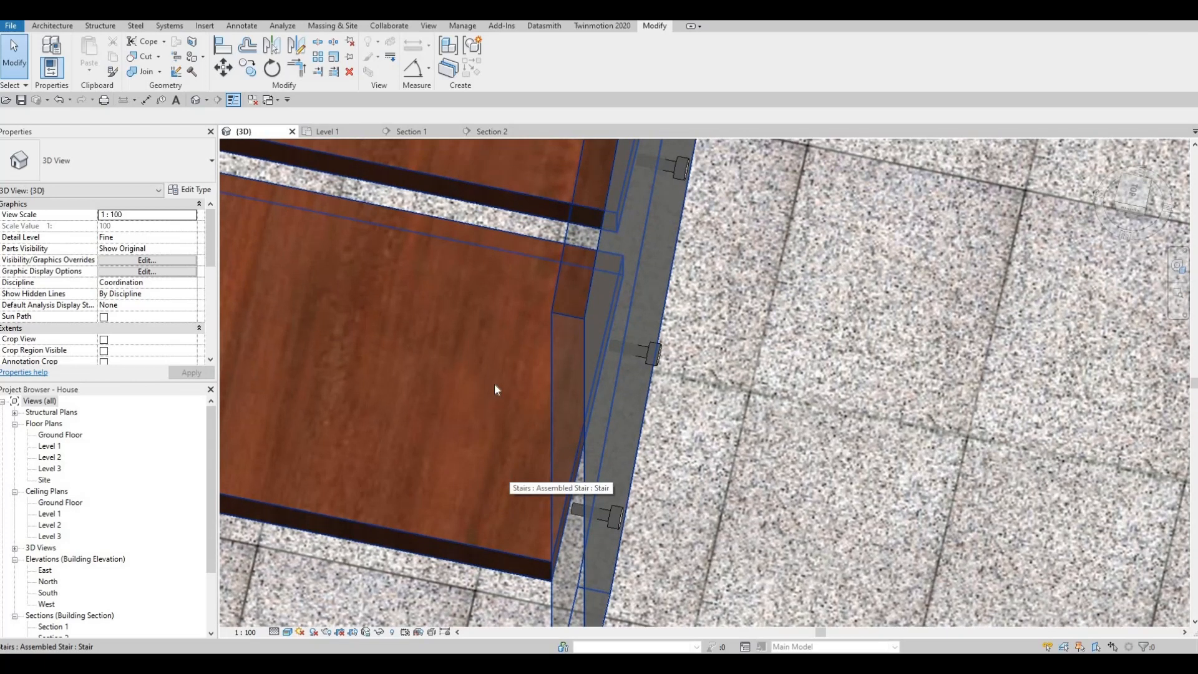
{"action": "scroll", "coordinate": [487, 379], "scroll_direction": "down", "scroll_amount": 2}
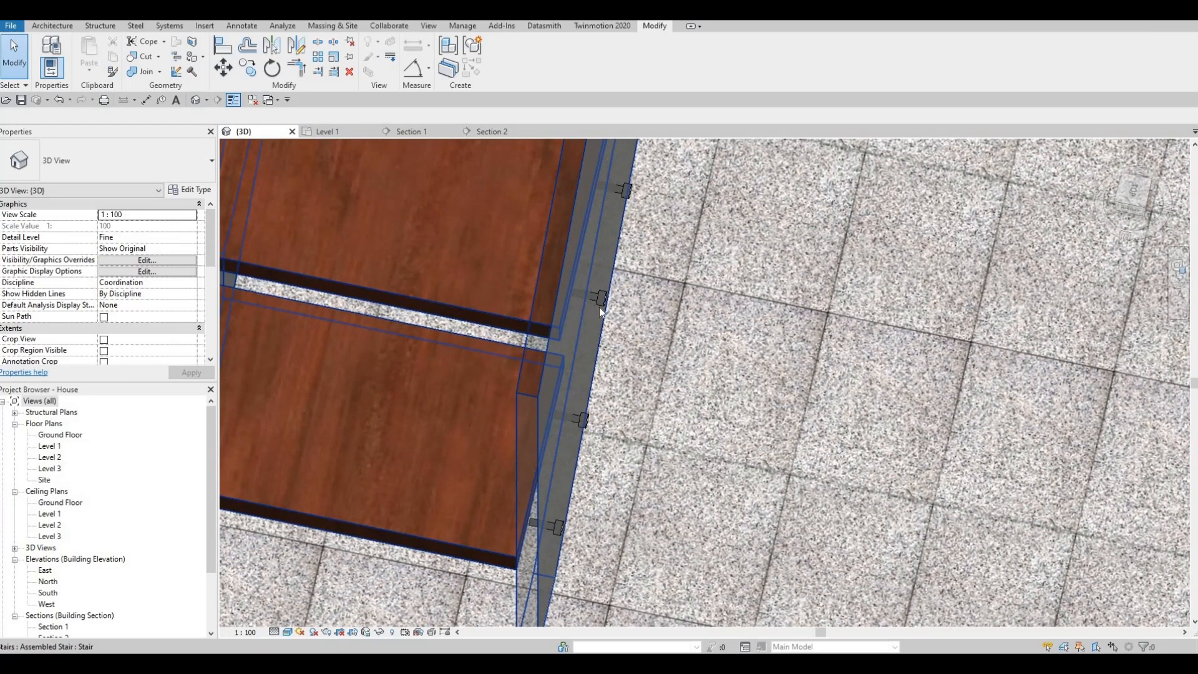
{"action": "left_click", "coordinate": [593, 297]}
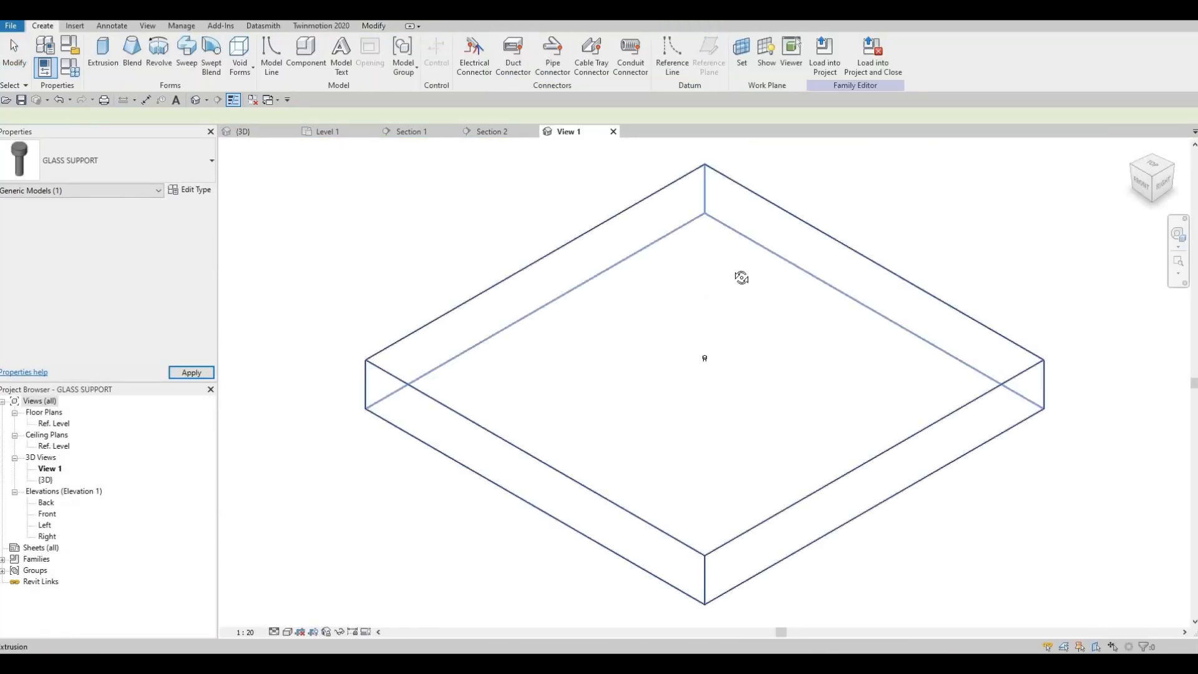
Set the pin extrusion below the support's head to an extrusion start of -40 and an extrusion end of 5.
{"action": "scroll", "coordinate": [737, 297], "scroll_direction": "up", "scroll_amount": 4}
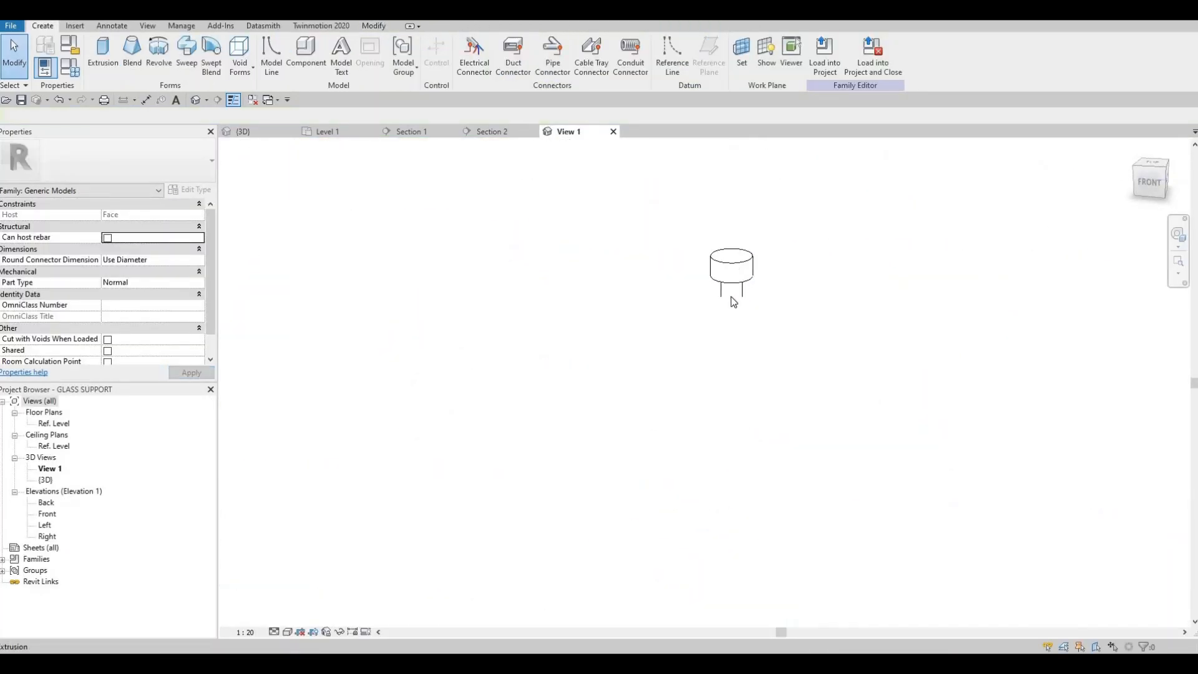
{"action": "left_click", "coordinate": [734, 351]}
{"action": "left_click_drag", "start_coordinate": [731, 349], "coordinate": [732, 371]}
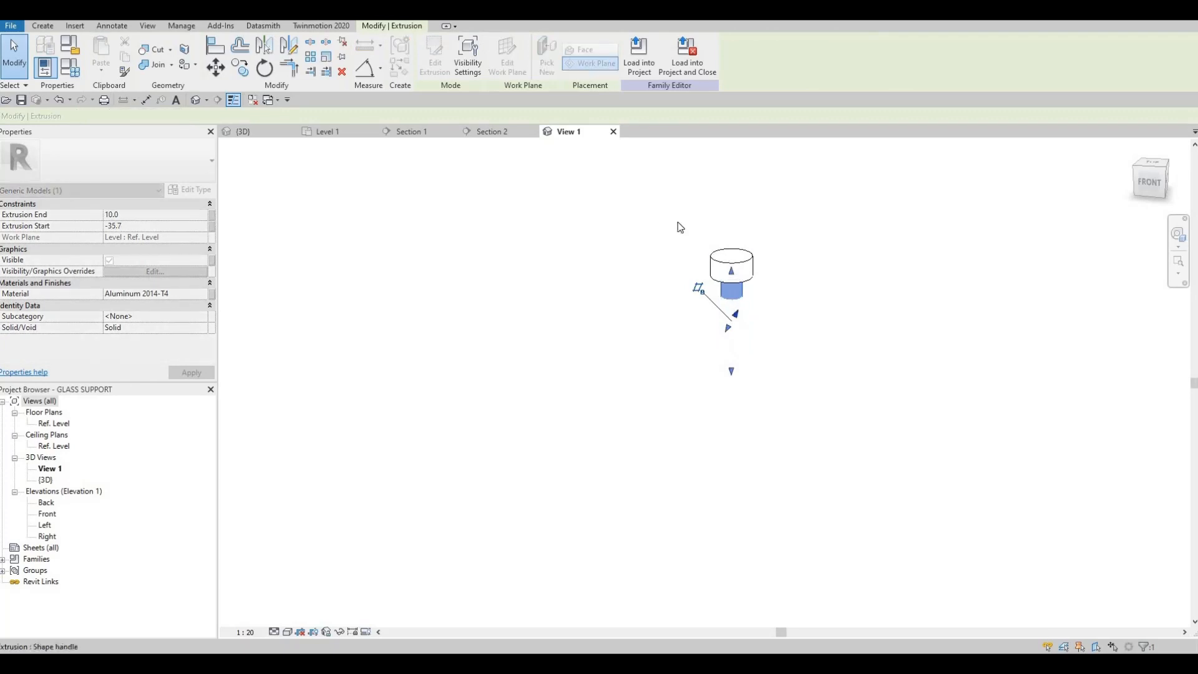
{"action": "key", "text": "Escape"}
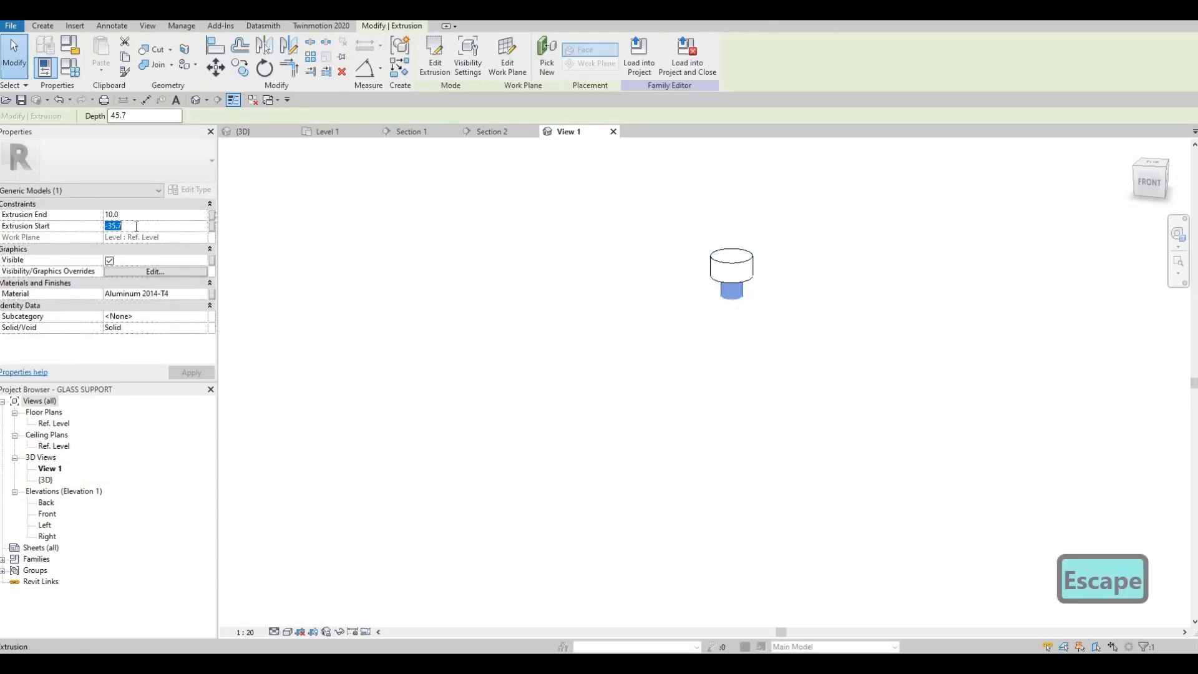
{"action": "type", "text": "-40"}
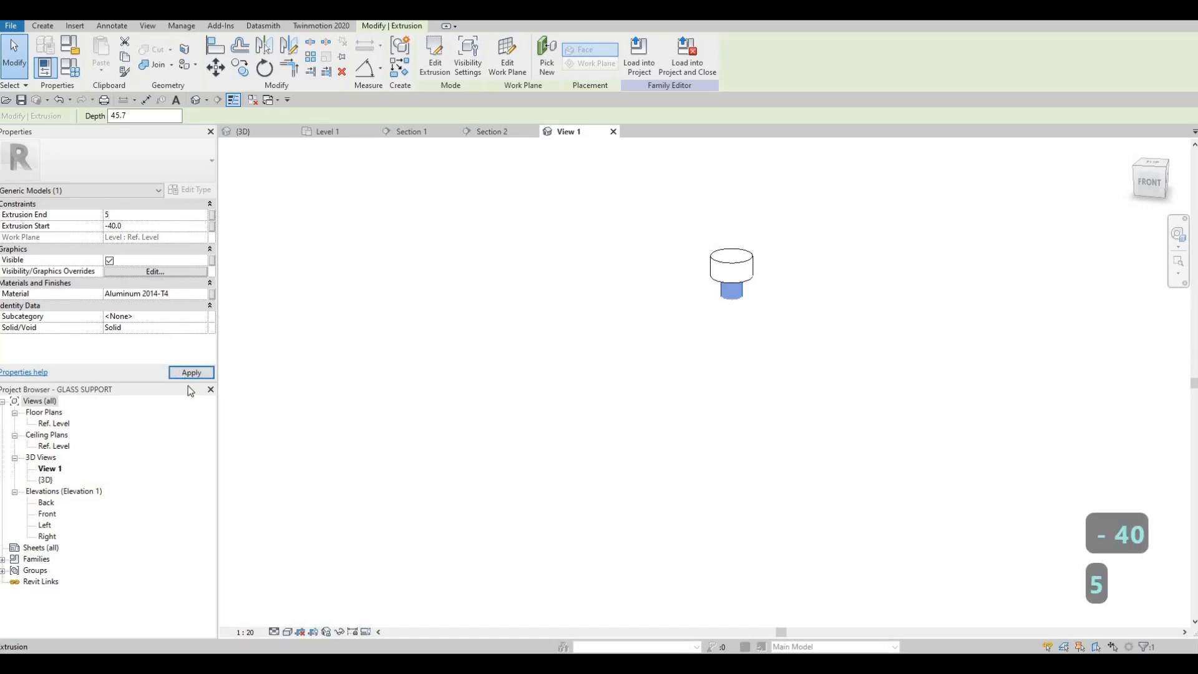
{"action": "key", "text": "Escape"}
{"action": "key", "text": "Escape"}
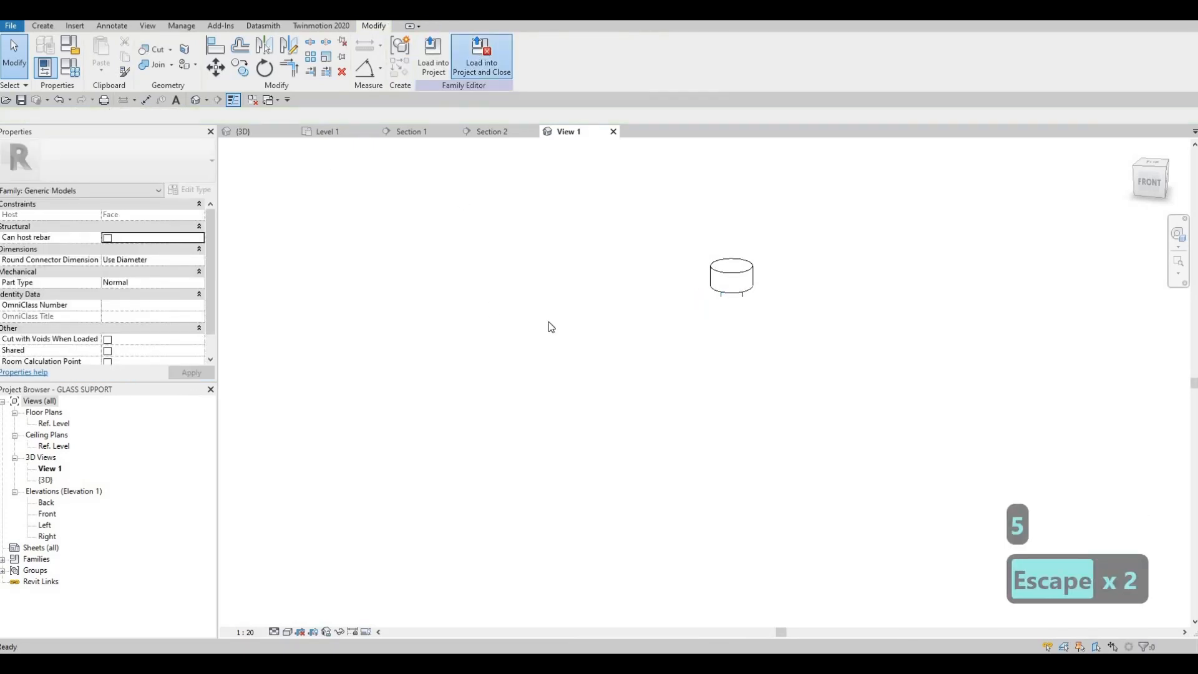
Load the revised GLASS SUPPORT family into the project and close it without saving, overwriting the existing version and its parameter values.
{"action": "left_click", "coordinate": [619, 340]}
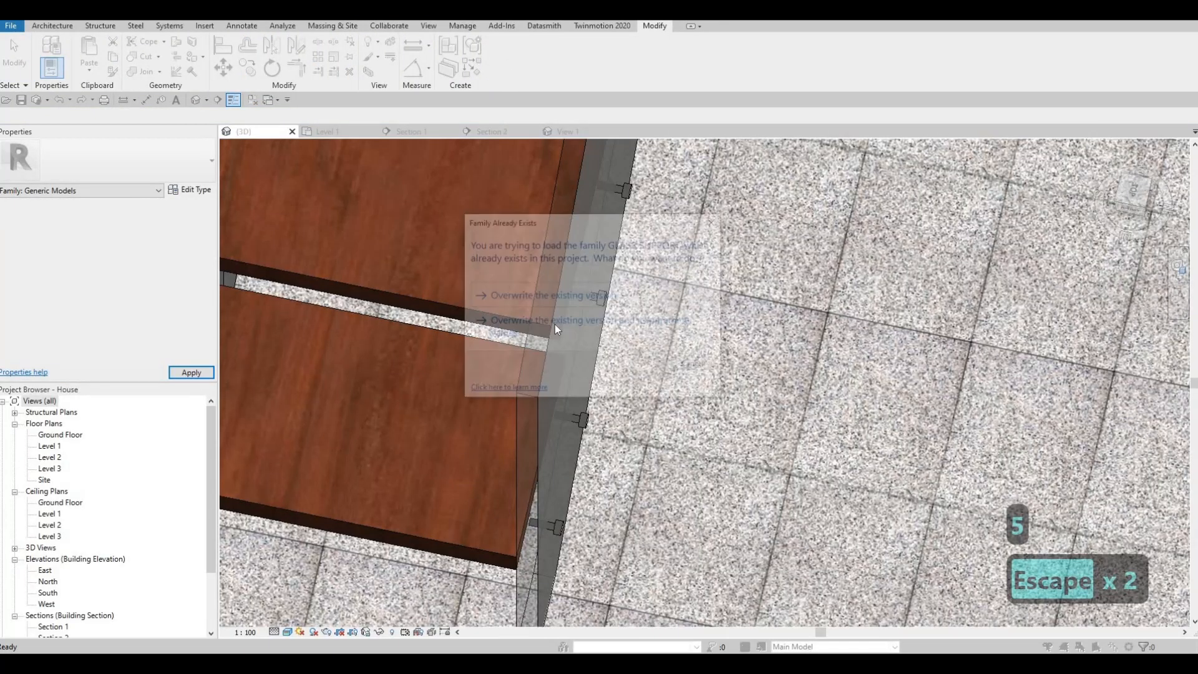
{"action": "left_click", "coordinate": [554, 324]}
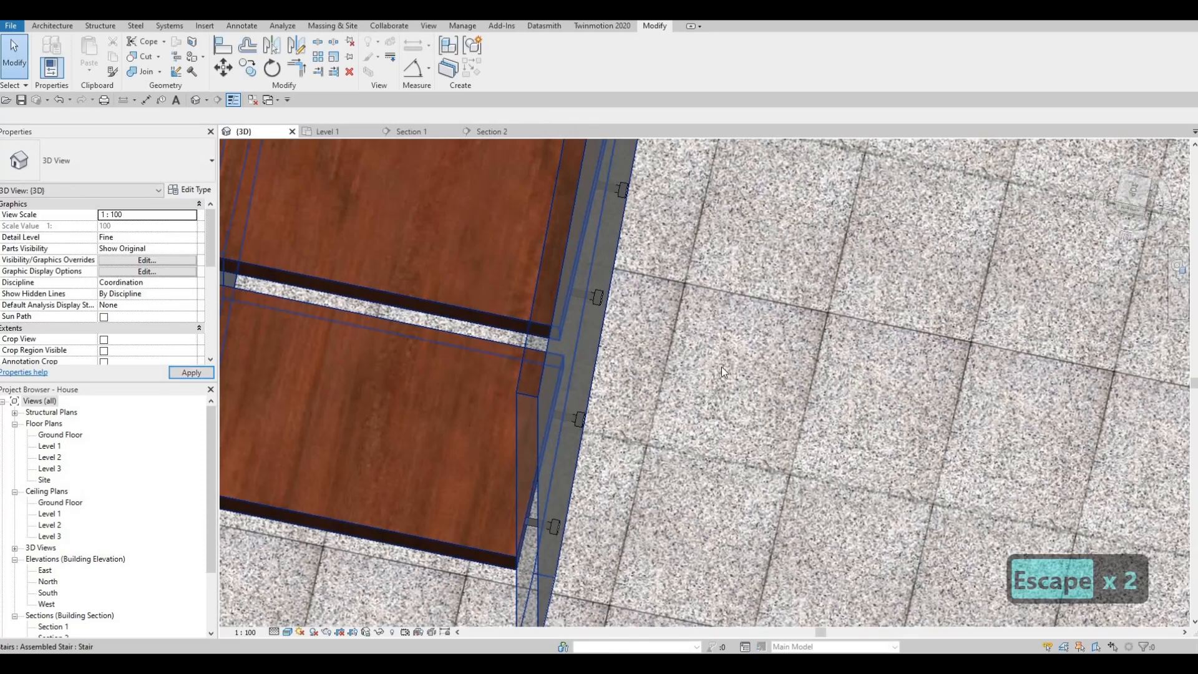
{"action": "key", "text": "Escape"}
{"action": "key", "text": "Escape"}
Examine the completed stair with its glass and supports, and its place in the house, from several sides in the 3D view.
{"action": "middle_click_drag", "start_coordinate": [819, 324], "coordinate": [317, 232], "text": "shift"}
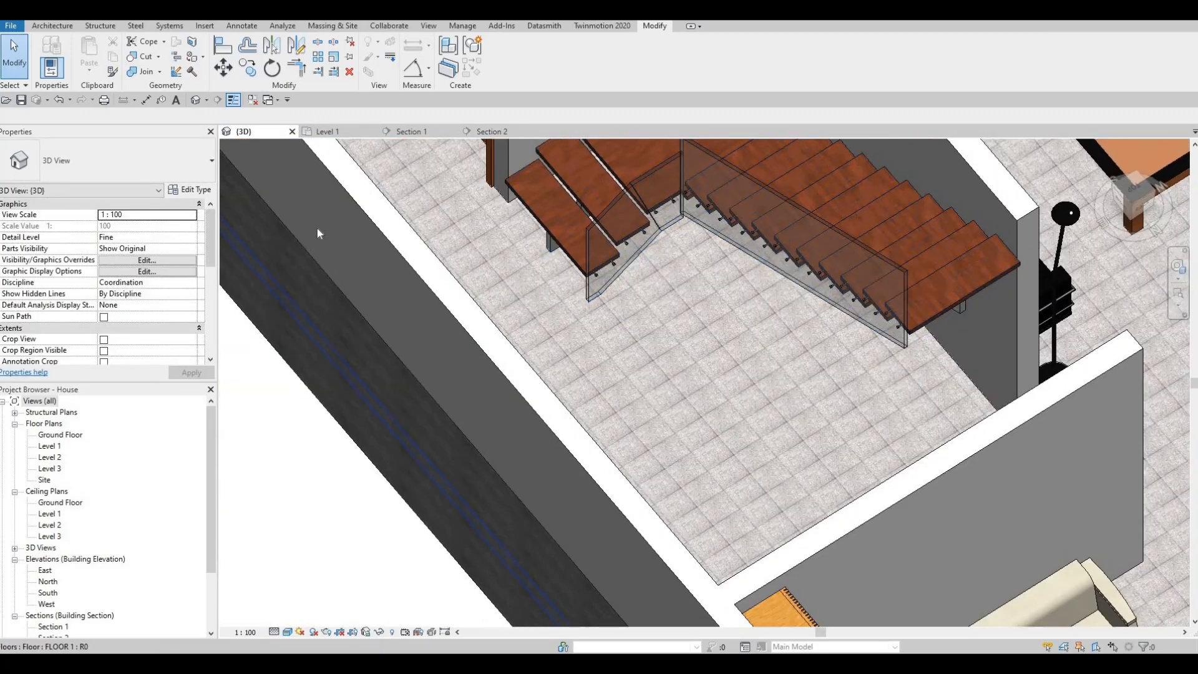
{"action": "scroll", "coordinate": [556, 318], "scroll_direction": "down", "scroll_amount": 5}
{"action": "middle_click_drag", "start_coordinate": [679, 241], "coordinate": [458, 299], "text": "shift"}
{"action": "middle_click_drag", "start_coordinate": [459, 299], "coordinate": [401, 359]}
{"action": "scroll", "coordinate": [381, 281], "scroll_direction": "down", "scroll_amount": 1}
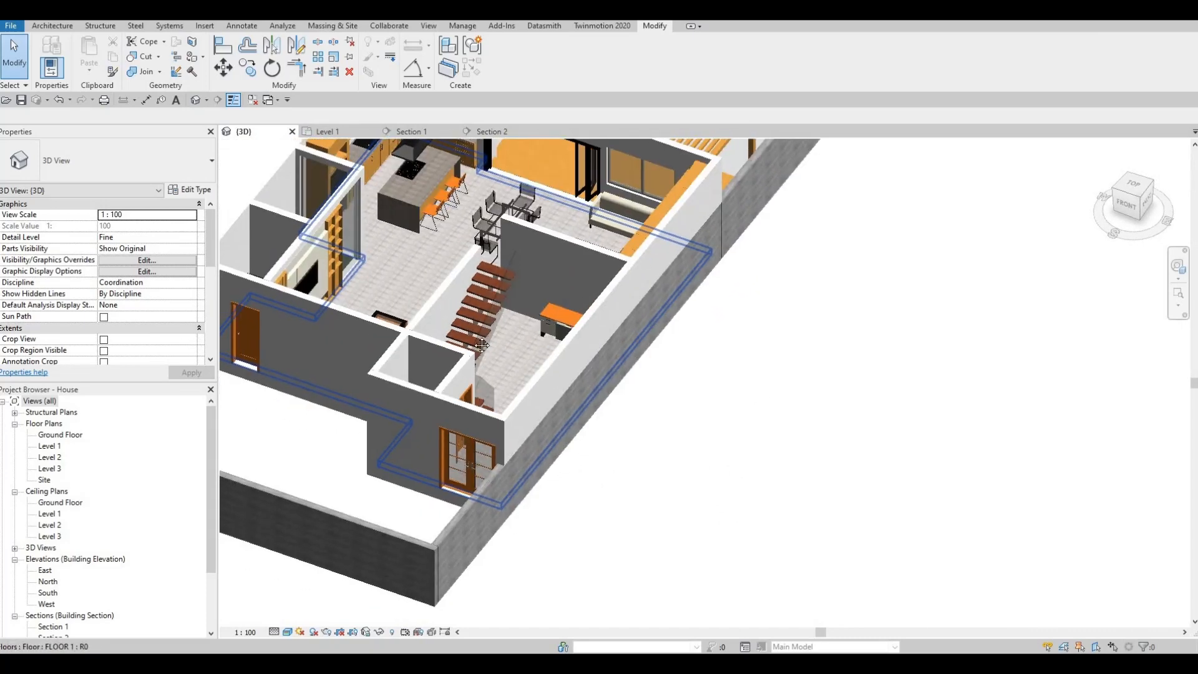
{"action": "middle_click_drag", "start_coordinate": [316, 390], "coordinate": [398, 392]}
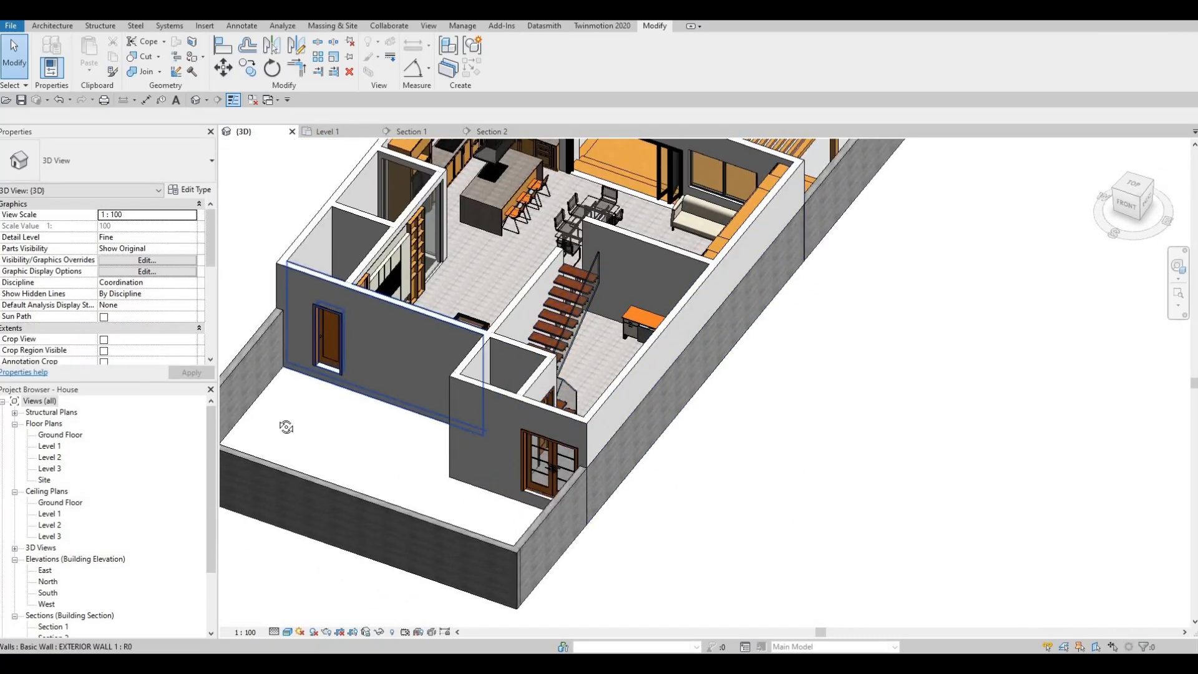
{"action": "middle_click_drag", "start_coordinate": [285, 426], "coordinate": [221, 365], "text": "shift"}
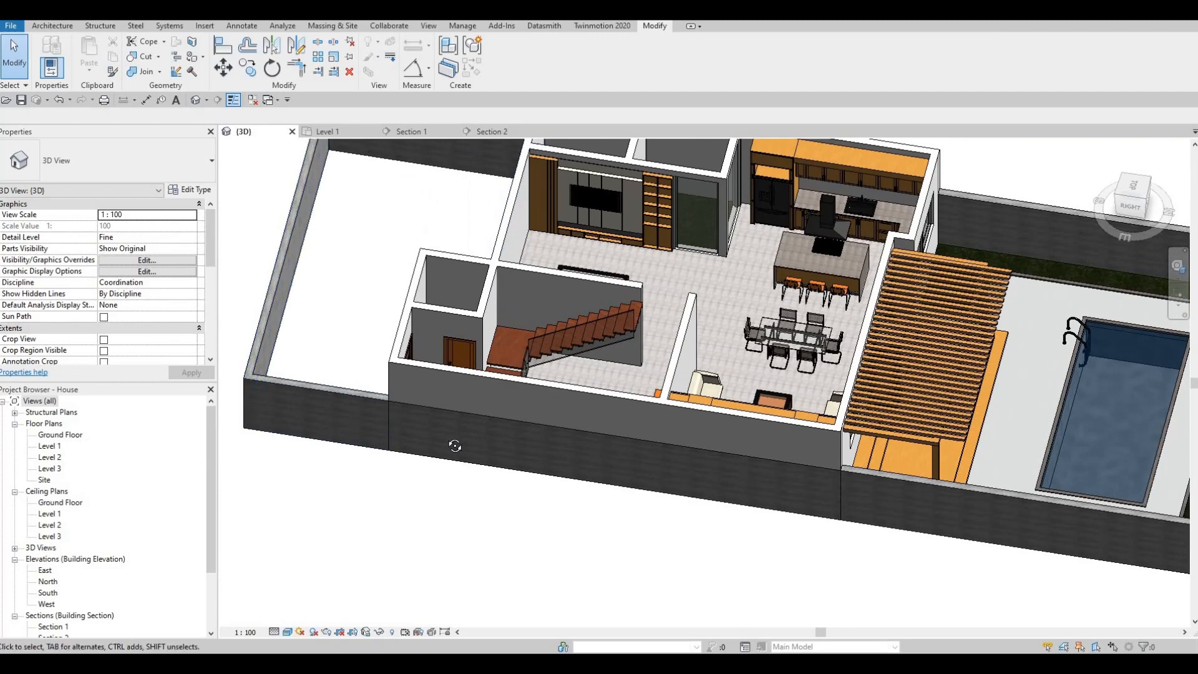
{"action": "middle_click_drag", "start_coordinate": [607, 359], "coordinate": [193, 237], "text": "shift"}
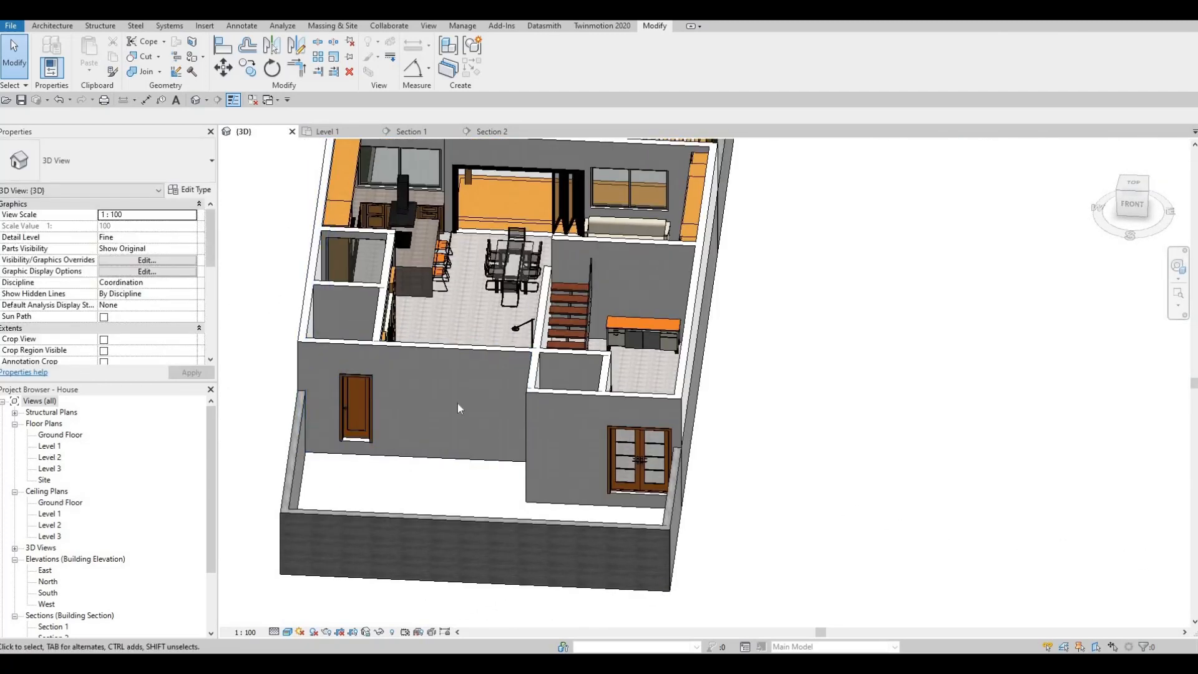
Draw a Curtain Wall about 2600 mm long in the living room's front exterior wall on the Level 1 plan.
{"action": "left_click", "coordinate": [327, 132]}
{"action": "middle_click_drag", "start_coordinate": [353, 449], "coordinate": [685, 324]}
{"action": "scroll", "coordinate": [595, 324], "scroll_direction": "down", "scroll_amount": 4}
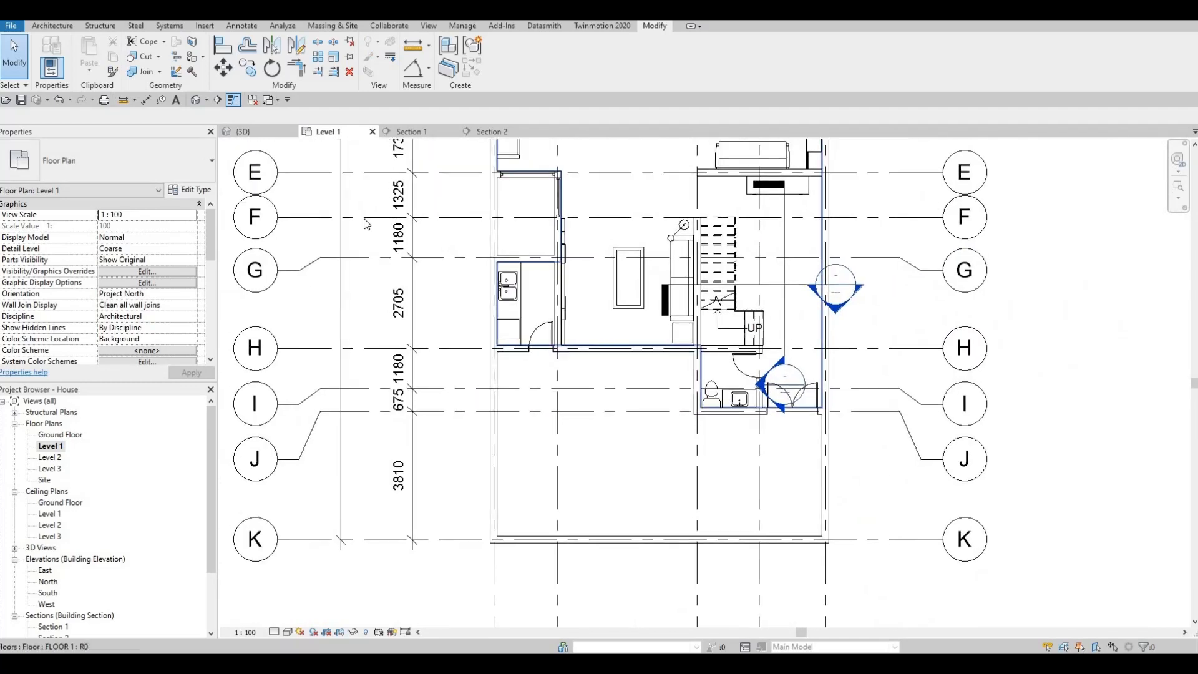
{"action": "left_click", "coordinate": [54, 26]}
{"action": "key", "text": "w"}
{"action": "key", "text": "a"}
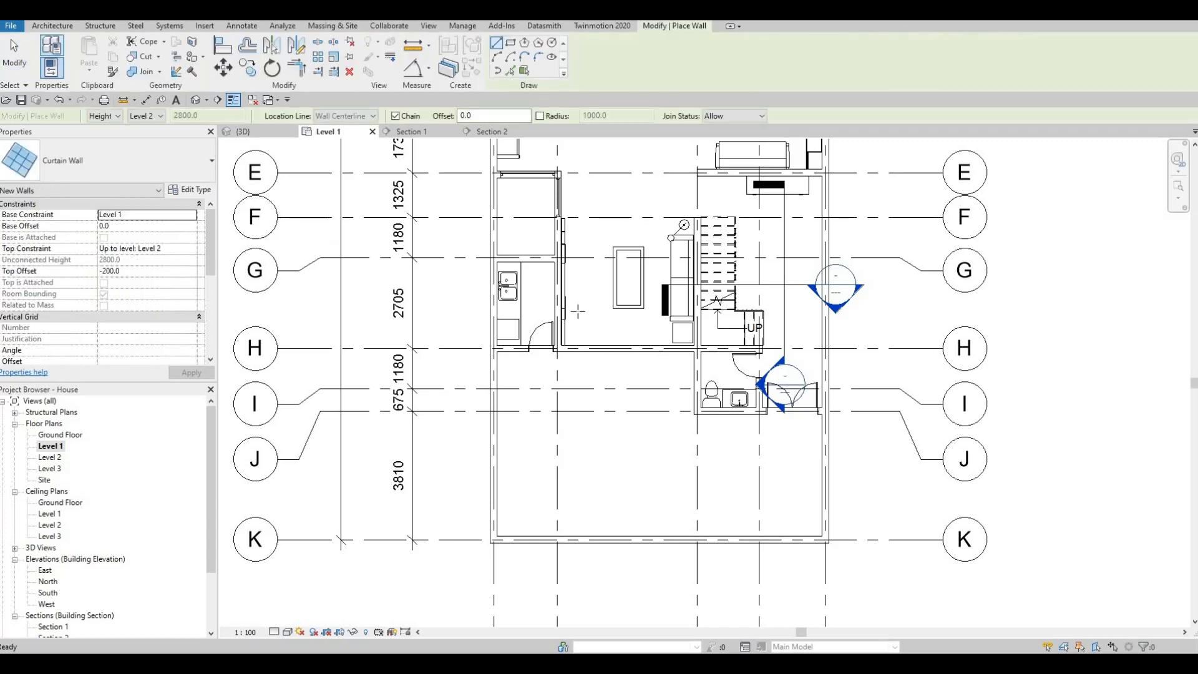
{"action": "scroll", "coordinate": [476, 303], "scroll_direction": "up", "scroll_amount": 3}
{"action": "scroll", "coordinate": [476, 304], "scroll_direction": "up", "scroll_amount": 4}
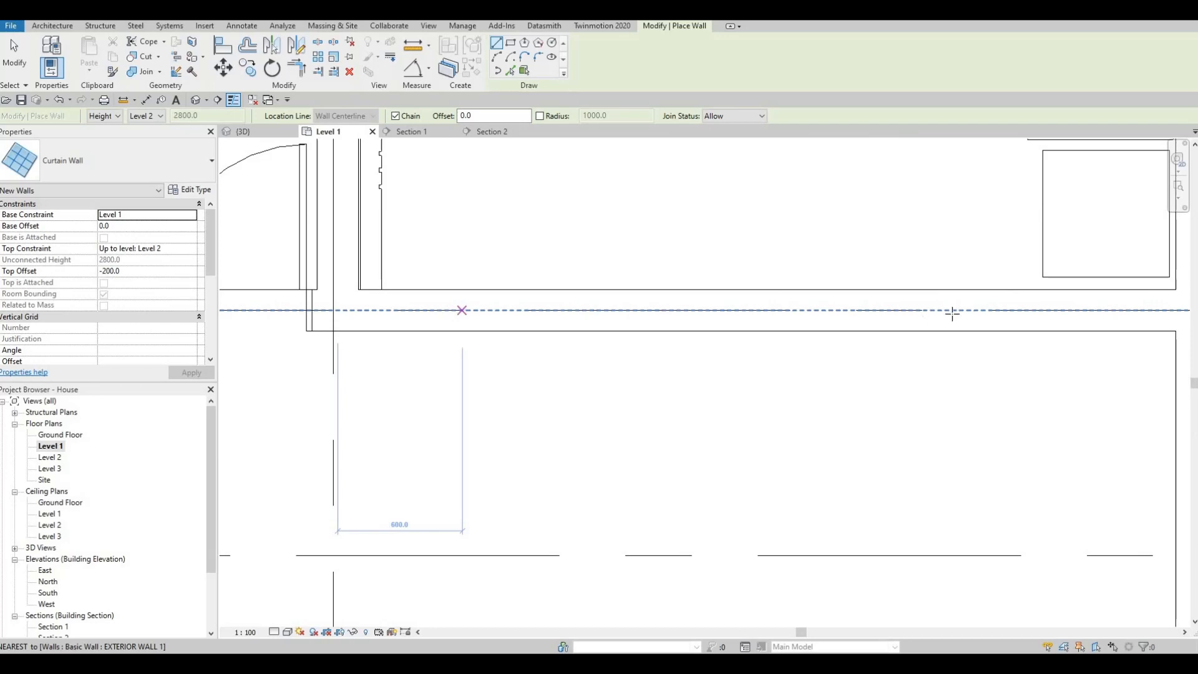
{"action": "key", "text": "Escape"}
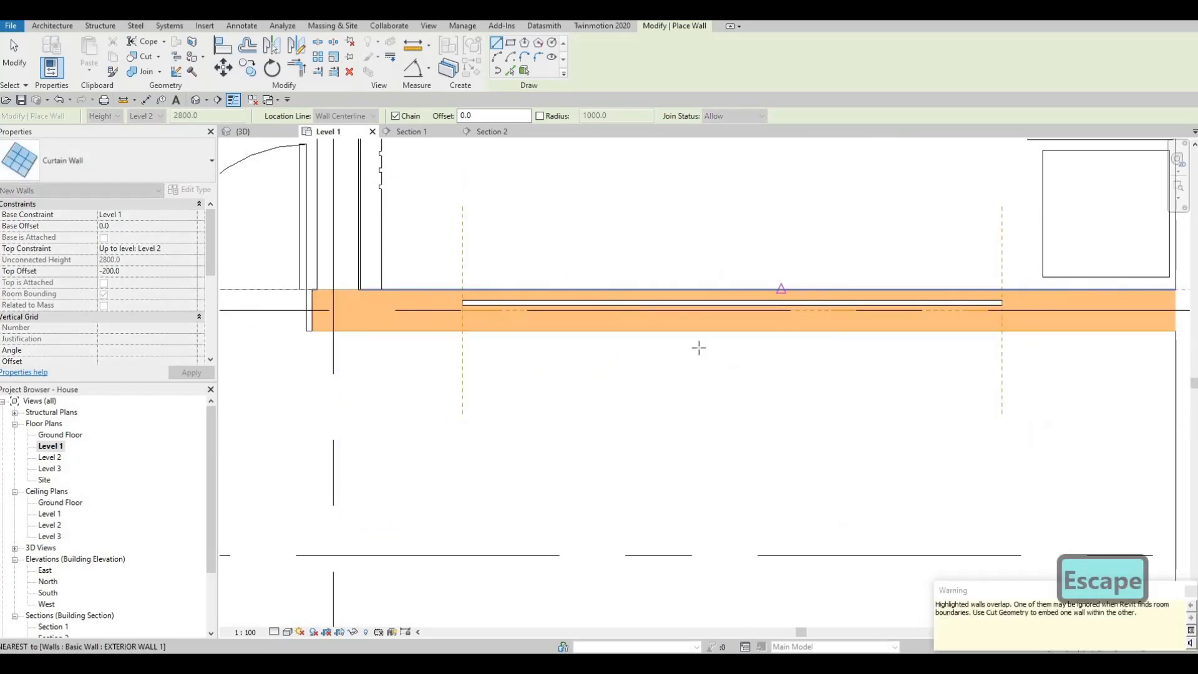
{"action": "middle_click_drag", "start_coordinate": [698, 347], "coordinate": [614, 464]}
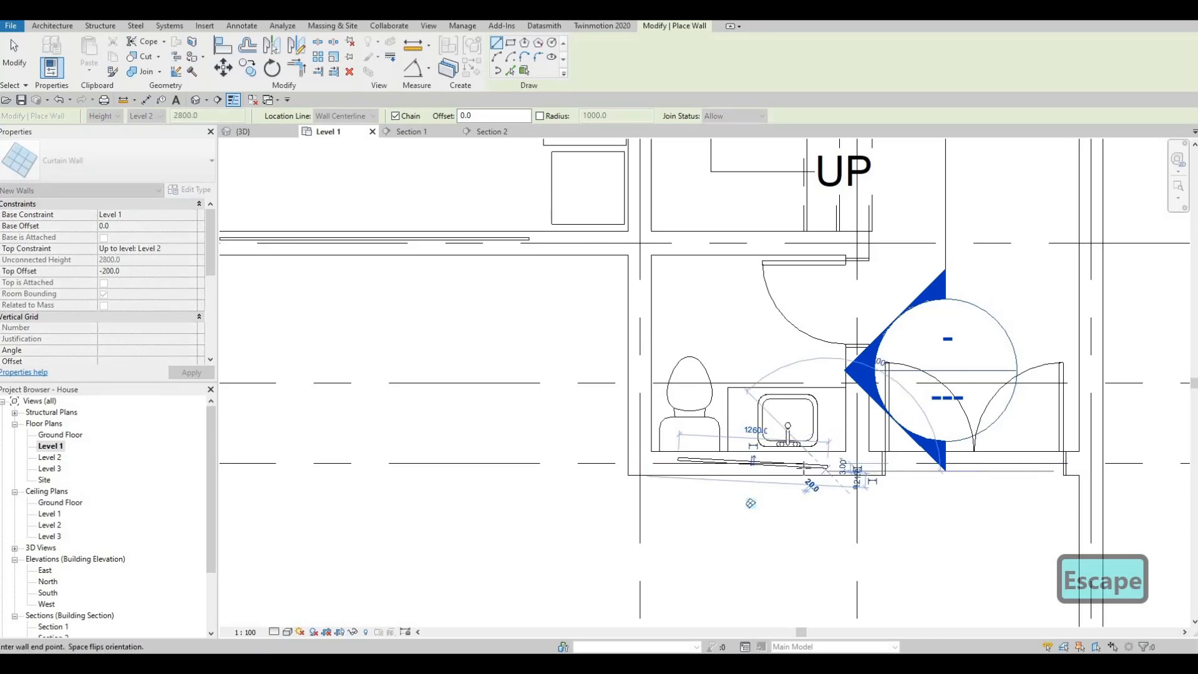
{"action": "key", "text": "Escape"}
{"action": "left_click", "coordinate": [802, 465]}
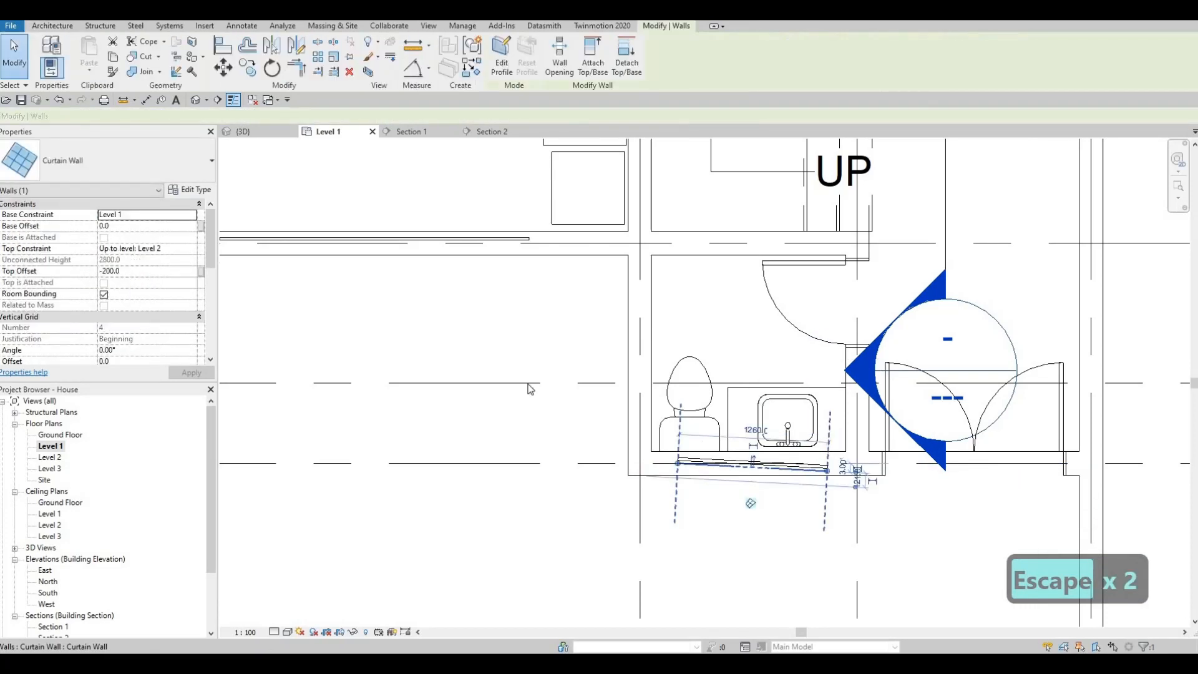
{"action": "key", "text": "Delete"}
Draw a matching curtain wall about 1360 mm long in the bathroom's front wall, behind the toilet and sink.
{"action": "left_click", "coordinate": [438, 243]}
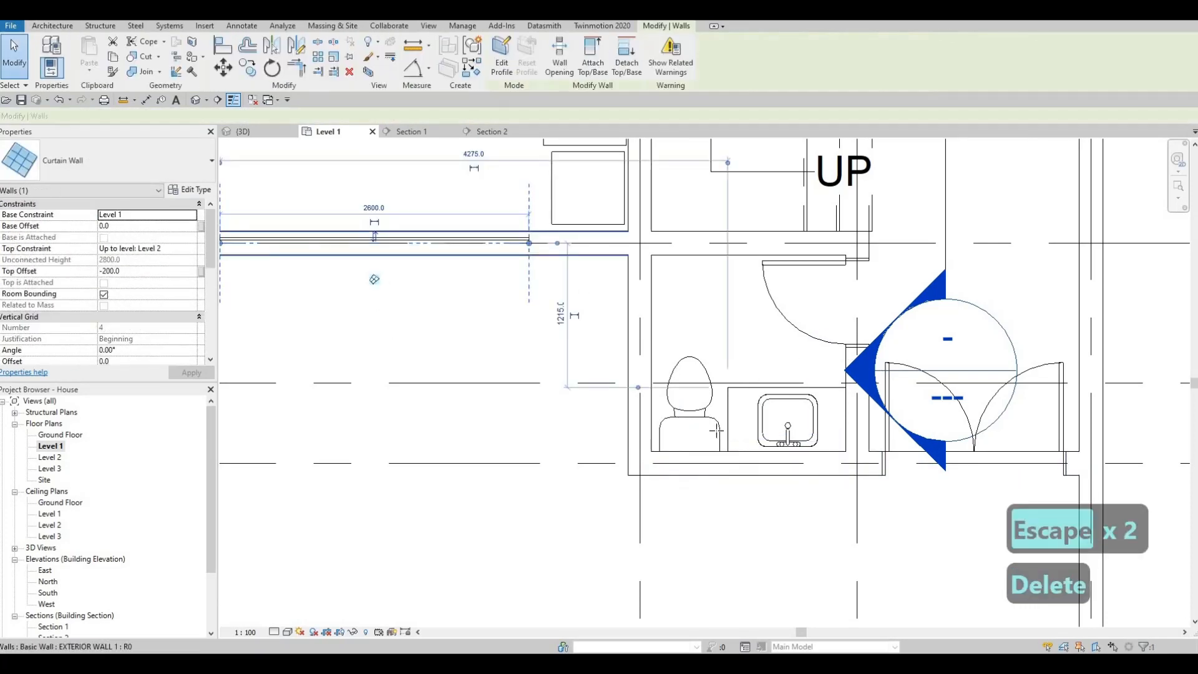
{"action": "key", "text": "c"}
{"action": "key", "text": "s"}
{"action": "scroll", "coordinate": [717, 426], "scroll_direction": "up", "scroll_amount": 1}
{"action": "left_click", "coordinate": [652, 476]}
{"action": "left_click", "coordinate": [865, 475]}
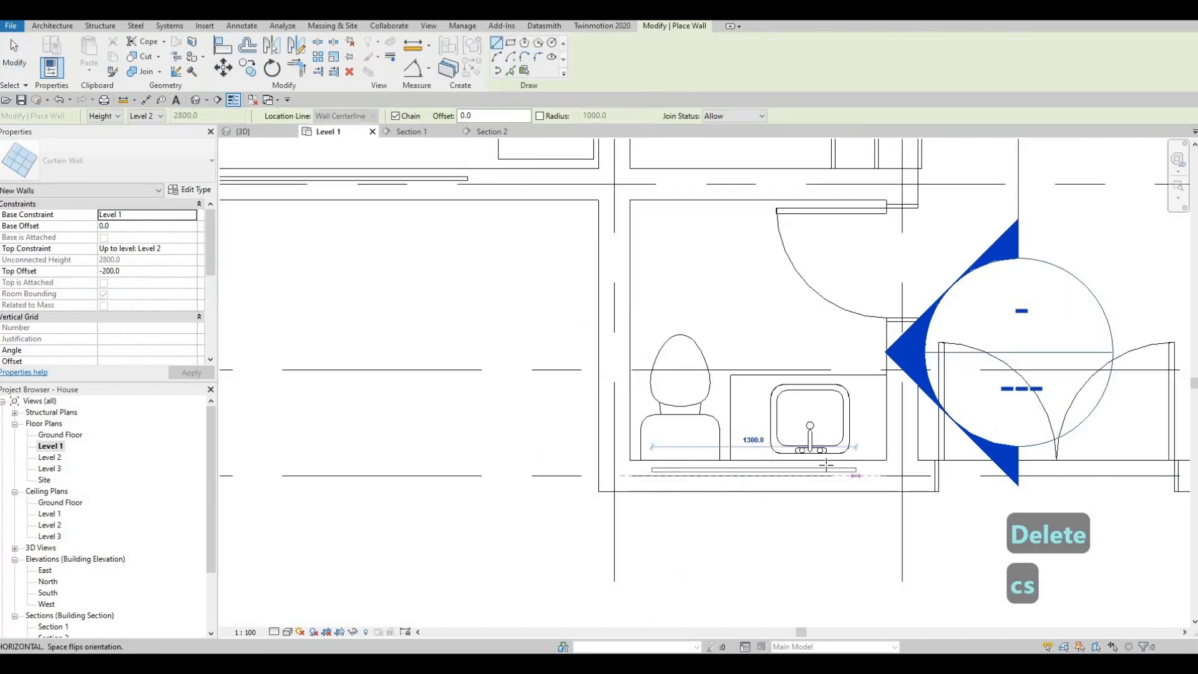
{"action": "key", "text": "Escape"}
{"action": "key", "text": "Escape"}
{"action": "scroll", "coordinate": [617, 384], "scroll_direction": "down", "scroll_amount": 3}
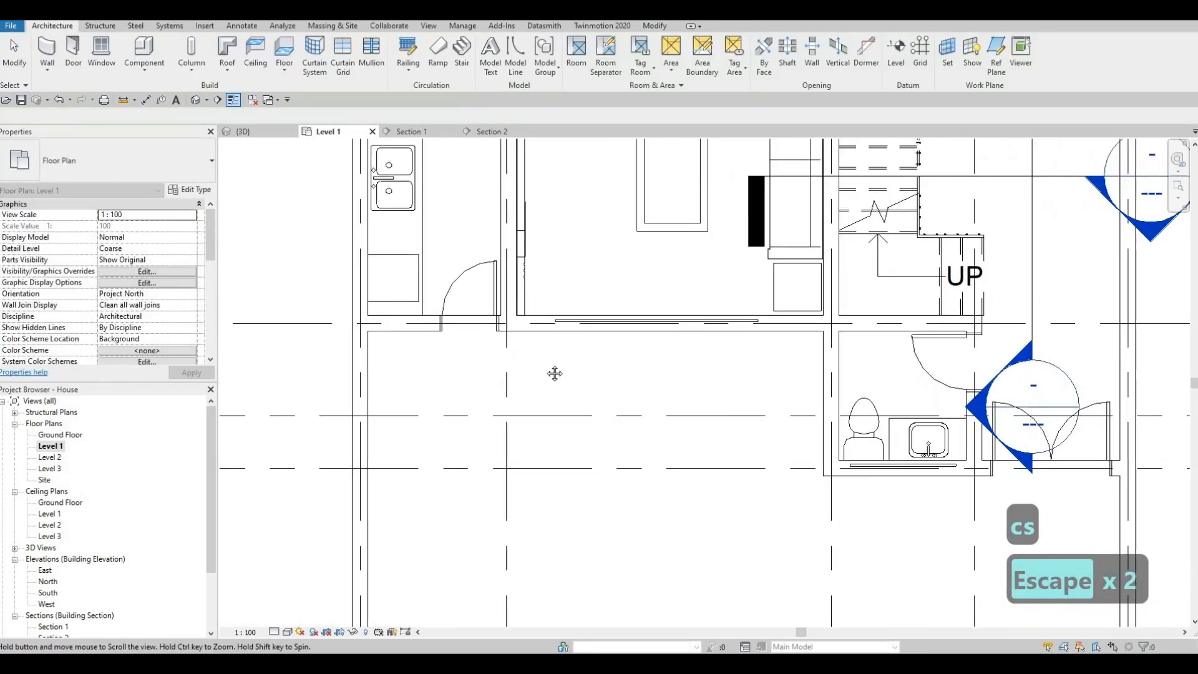
Draw another matching curtain wall about 360 mm long in the utility room's front wall, beside its door.
{"action": "middle_click_drag", "start_coordinate": [569, 372], "coordinate": [608, 423]}
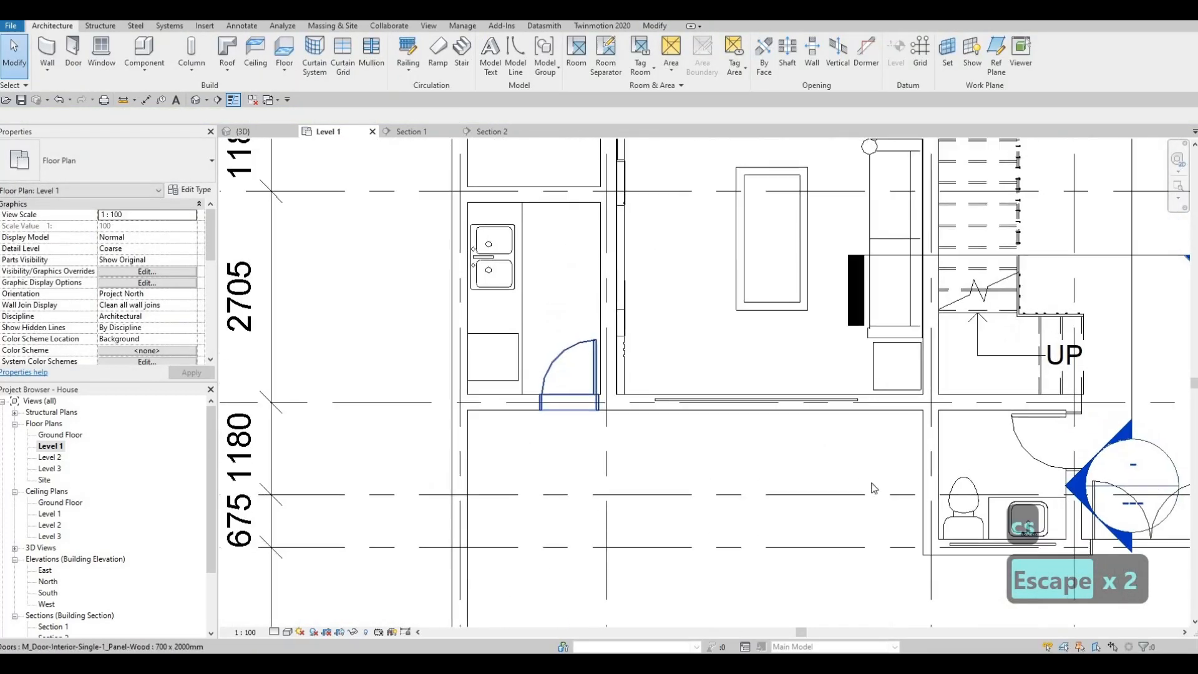
{"action": "key", "text": "Escape"}
{"action": "left_click", "coordinate": [961, 549]}
{"action": "key", "text": "c"}
{"action": "key", "text": "s"}
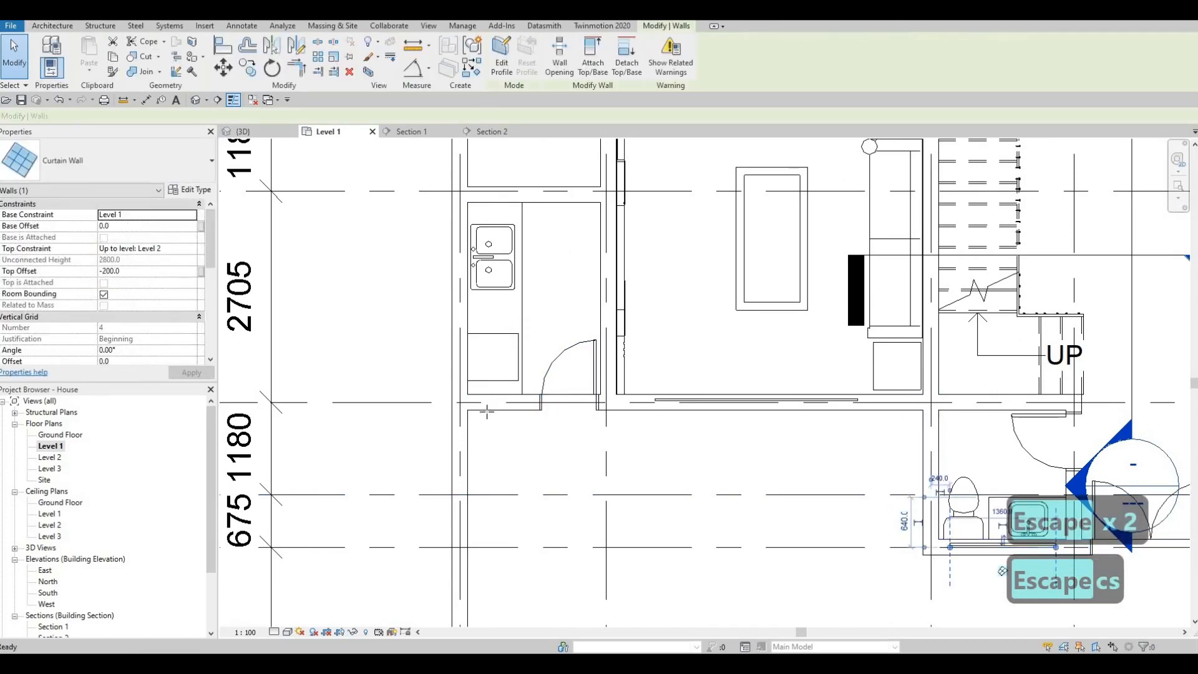
{"action": "scroll", "coordinate": [499, 400], "scroll_direction": "up", "scroll_amount": 2}
{"action": "scroll", "coordinate": [498, 410], "scroll_direction": "up", "scroll_amount": 1}
{"action": "left_click", "coordinate": [465, 413]}
{"action": "left_click", "coordinate": [539, 413]}
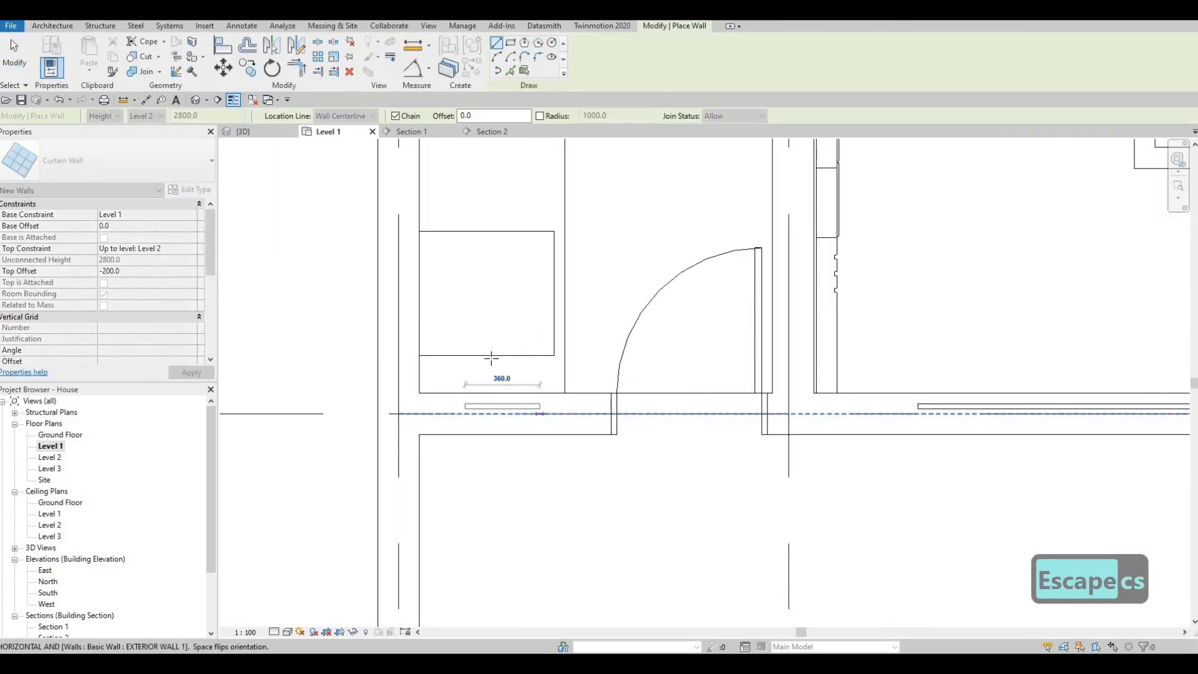
{"action": "key", "text": "Escape"}
{"action": "scroll", "coordinate": [444, 272], "scroll_direction": "down", "scroll_amount": 3}
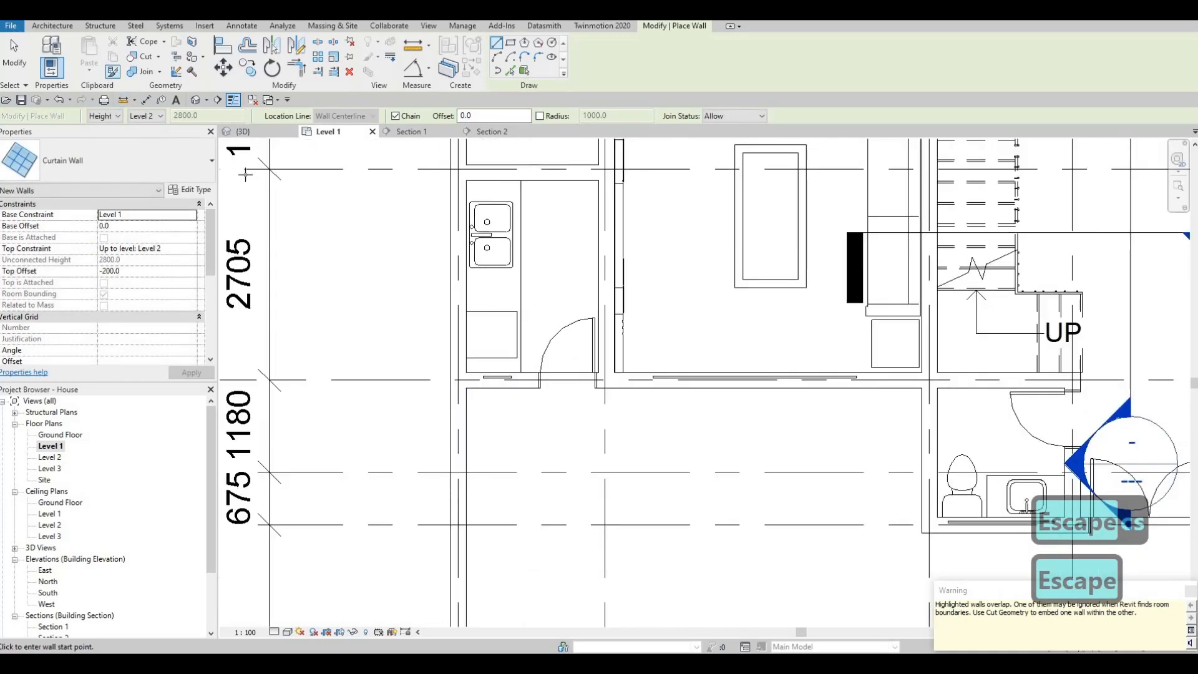
Cut the front exterior walls with the three embedded curtain walls using Cut Geometry.
{"action": "key", "text": "c"}
{"action": "key", "text": "g"}
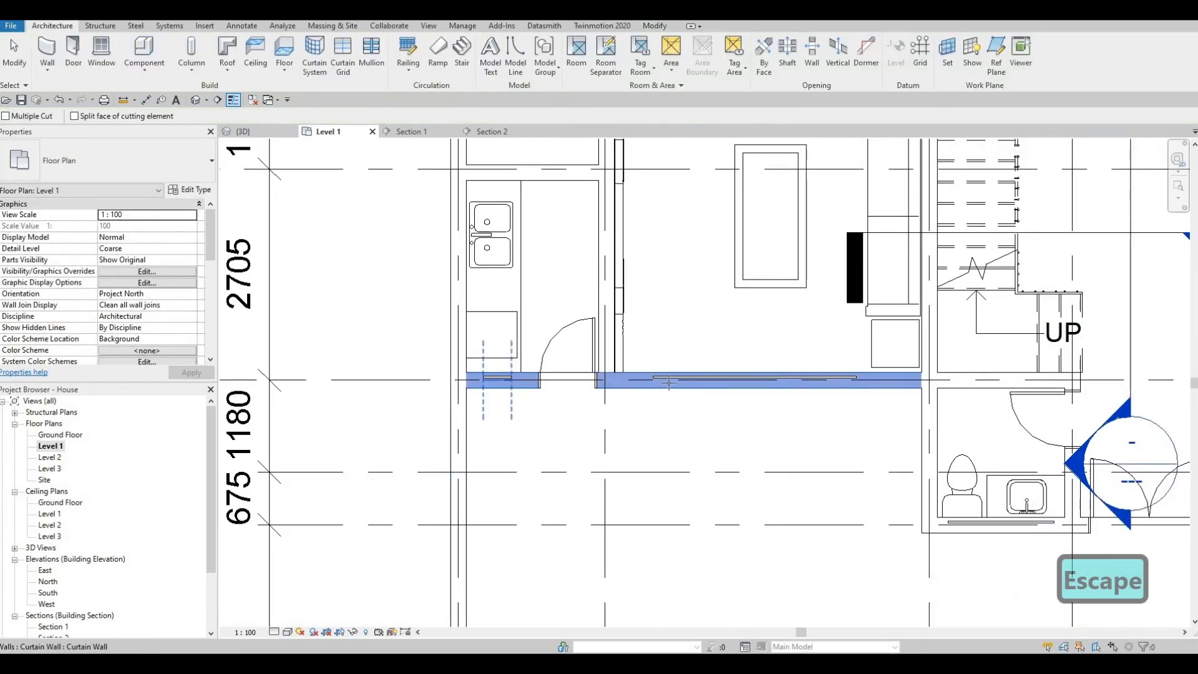
{"action": "left_click", "coordinate": [671, 378]}
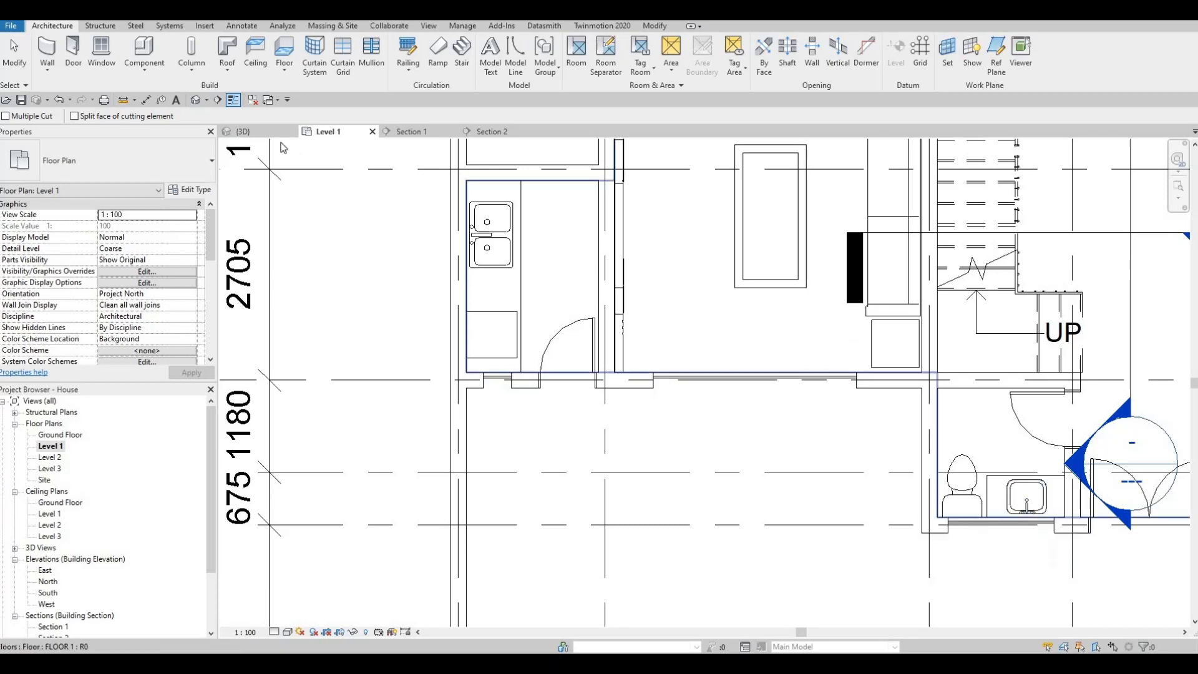
{"action": "key", "text": "Escape"}
{"action": "key", "text": "Escape"}
Align the tops of the bathroom and living-room curtain walls with the head of the rear window in the 3D view.
{"action": "left_click", "coordinate": [257, 133]}
{"action": "middle_click_drag", "start_coordinate": [512, 454], "coordinate": [649, 486], "text": "shift"}
{"action": "scroll", "coordinate": [648, 482], "scroll_direction": "up", "scroll_amount": 2}
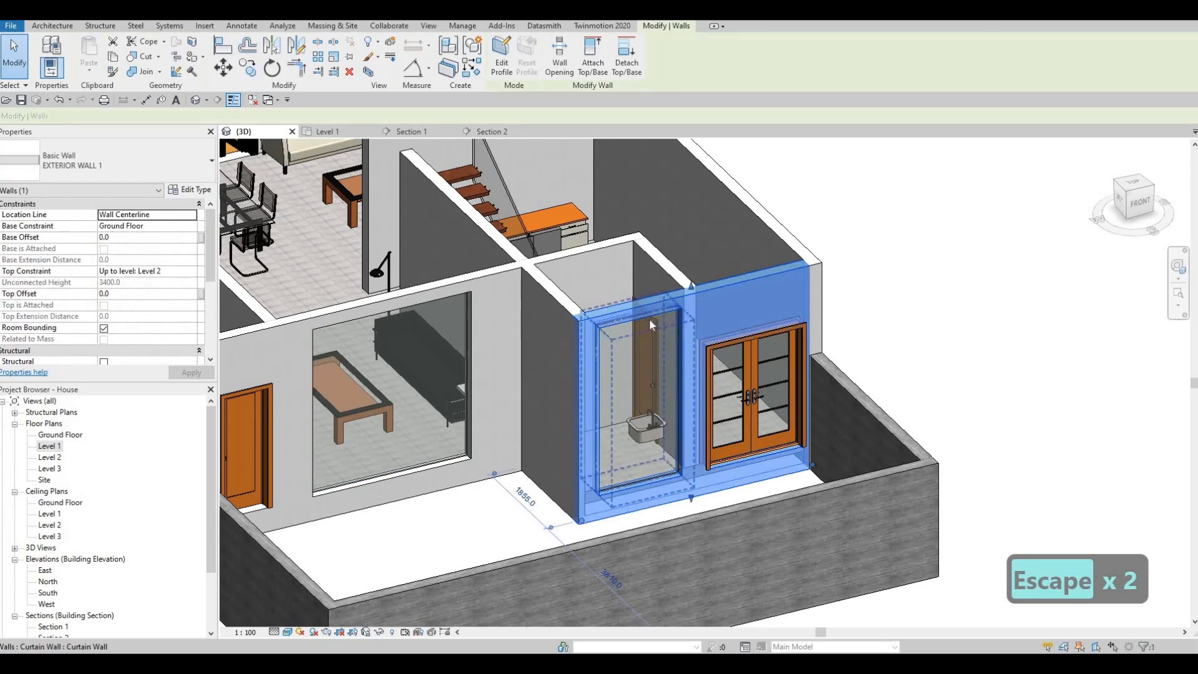
{"action": "key", "text": "Escape"}
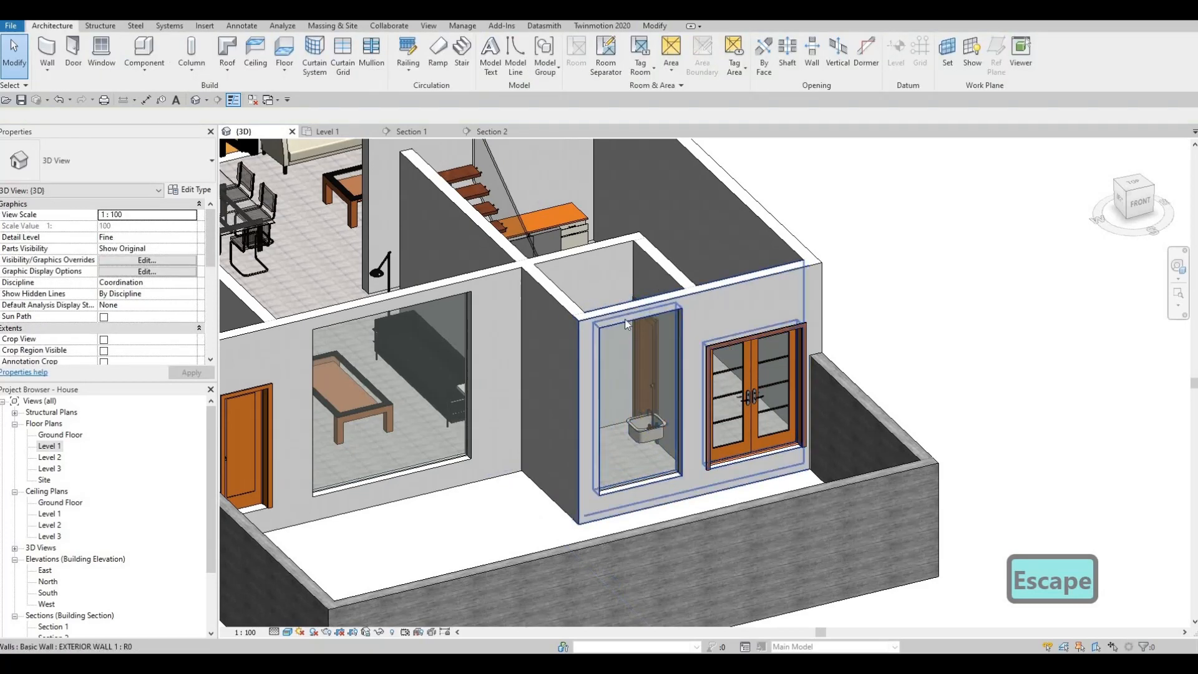
{"action": "middle_click_drag", "start_coordinate": [367, 206], "coordinate": [574, 396]}
{"action": "key", "text": "Escape"}
{"action": "key", "text": "Escape"}
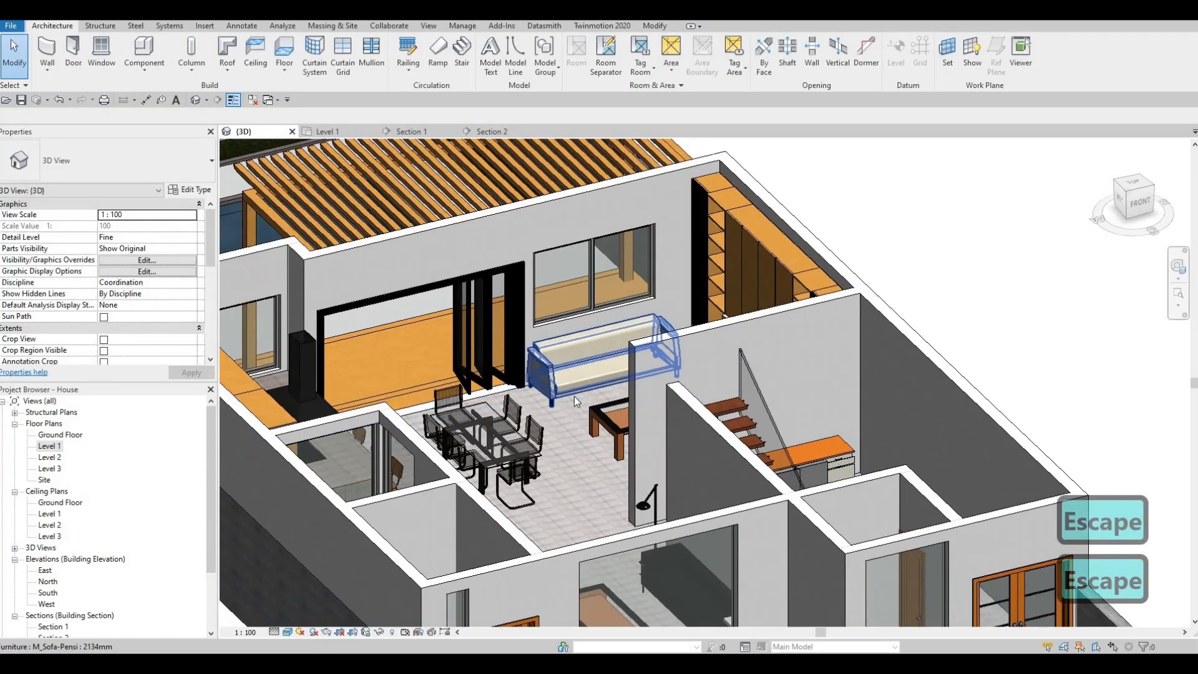
{"action": "key", "text": "a"}
{"action": "key", "text": "l"}
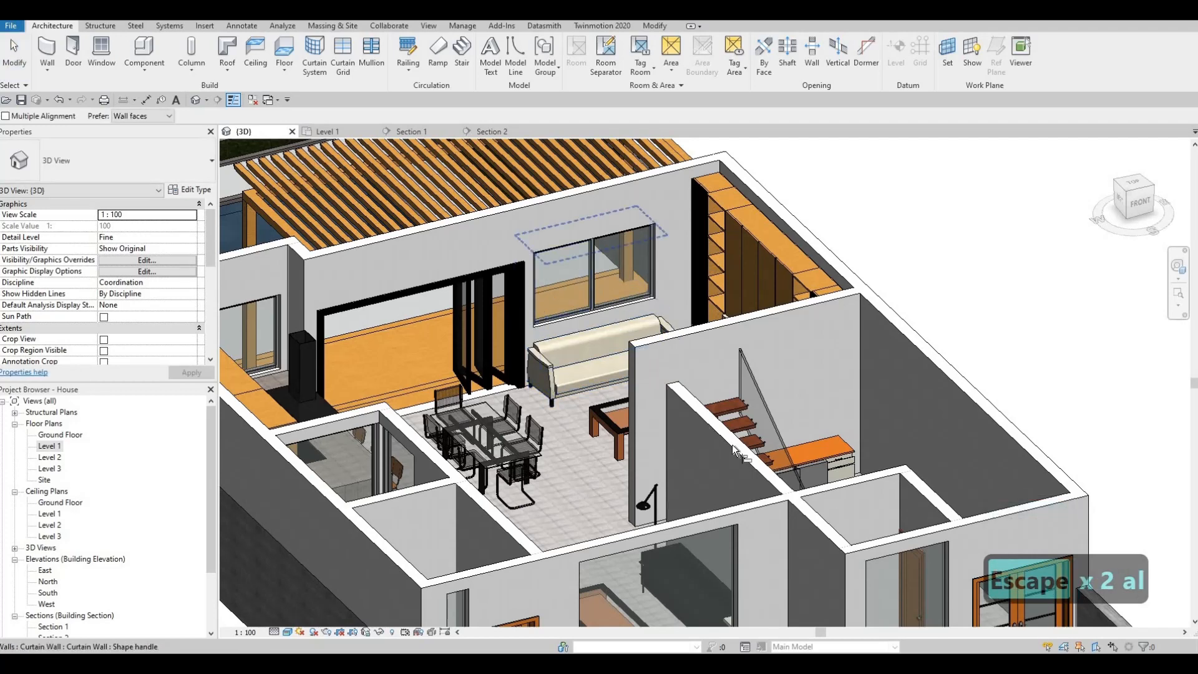
{"action": "scroll", "coordinate": [568, 281], "scroll_direction": "down", "scroll_amount": 3}
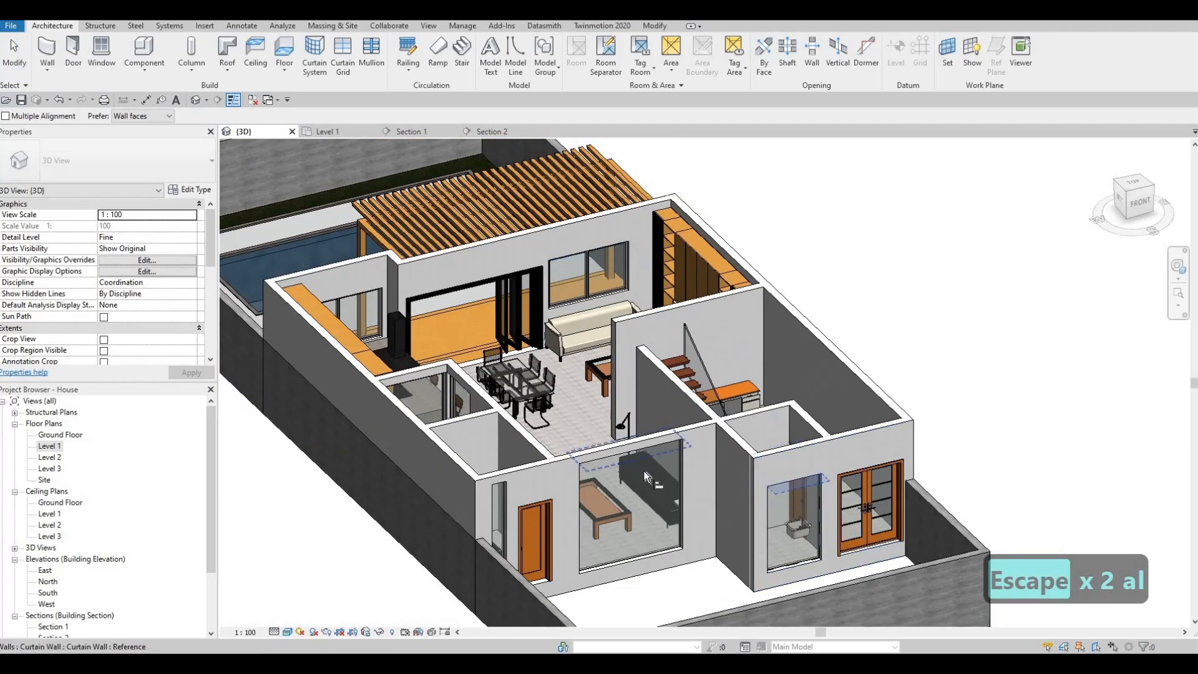
{"action": "left_click", "coordinate": [615, 484]}
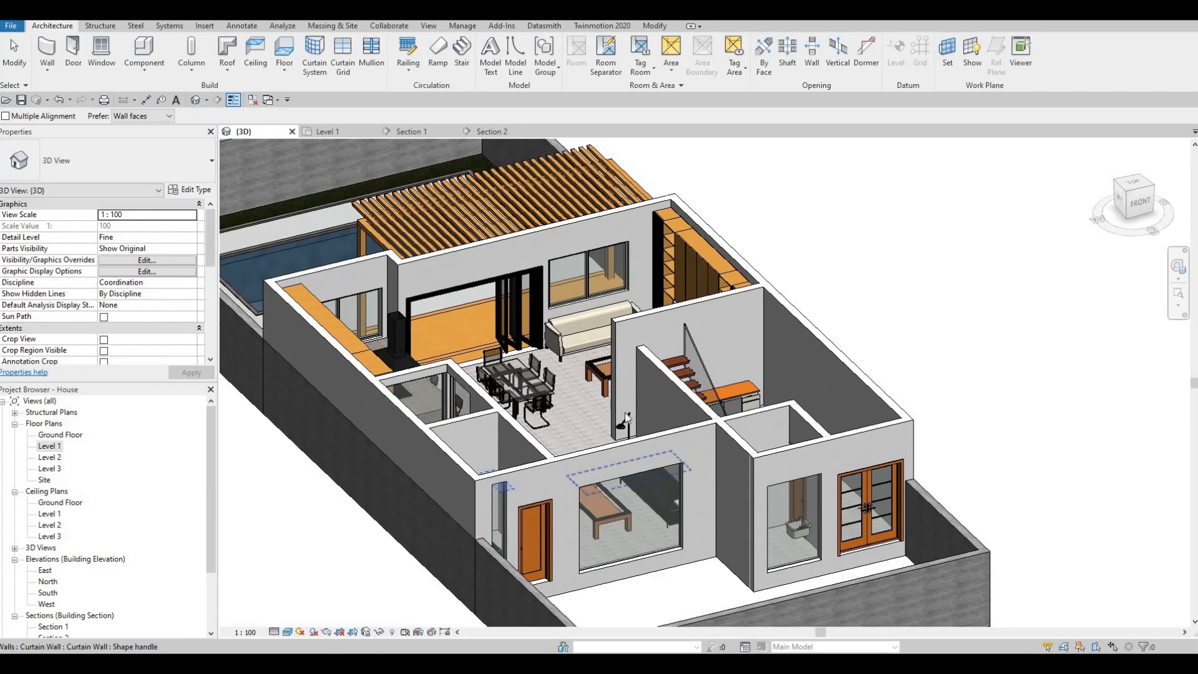
Align the top of the narrow curtain wall beside the utility-room door with the head of the living-room curtain wall.
{"action": "middle_click_drag", "start_coordinate": [593, 503], "coordinate": [624, 413]}
{"action": "key", "text": "Escape"}
{"action": "key", "text": "Escape"}
{"action": "key", "text": "a"}
{"action": "key", "text": "l"}
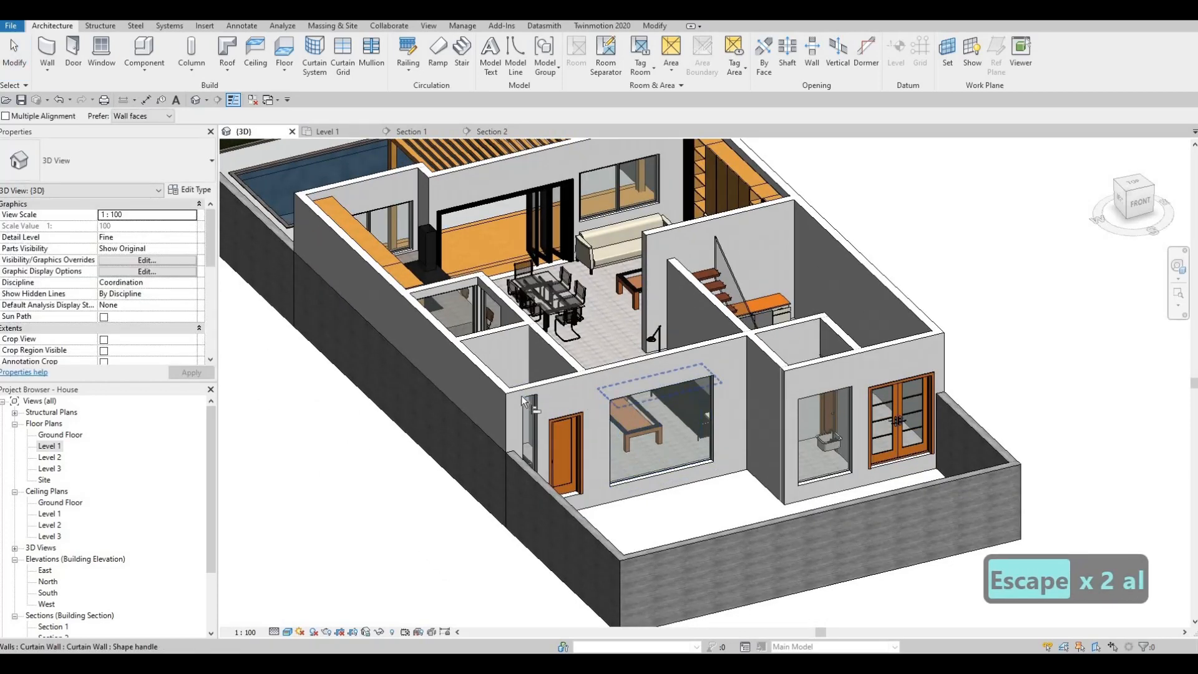
{"action": "key", "text": "Escape"}
{"action": "key", "text": "Escape"}
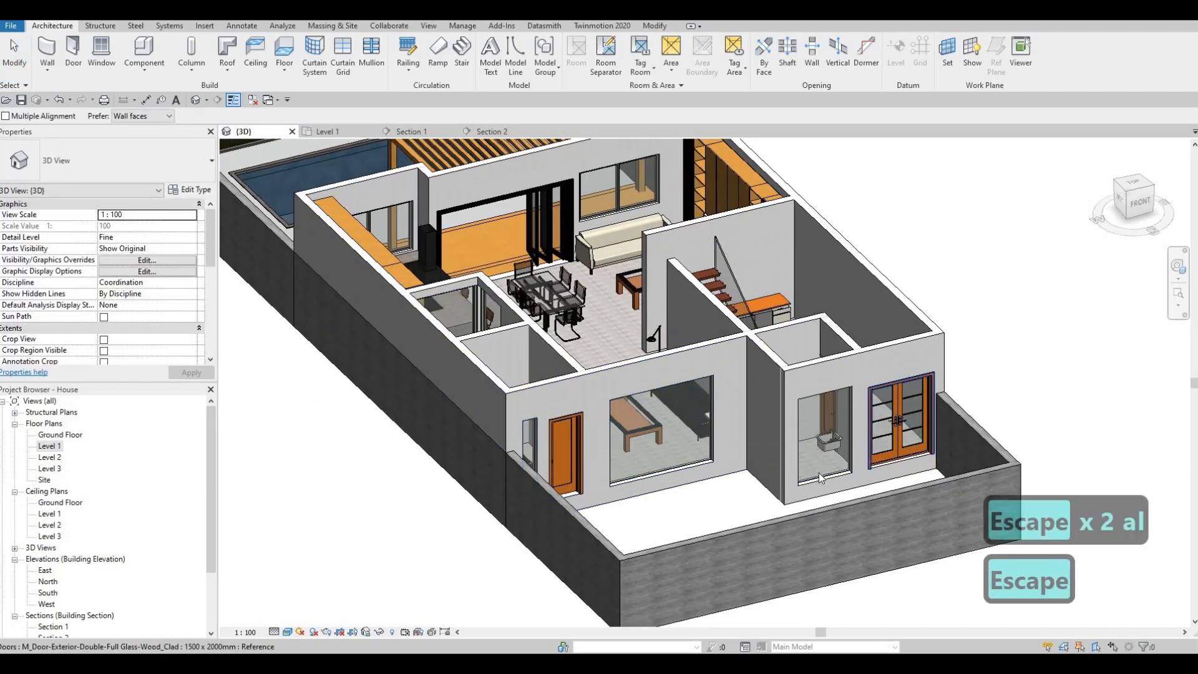
Raise the base of the bathroom curtain wall to leave a shallow, high strip window.
{"action": "scroll", "coordinate": [824, 476], "scroll_direction": "up", "scroll_amount": 2}
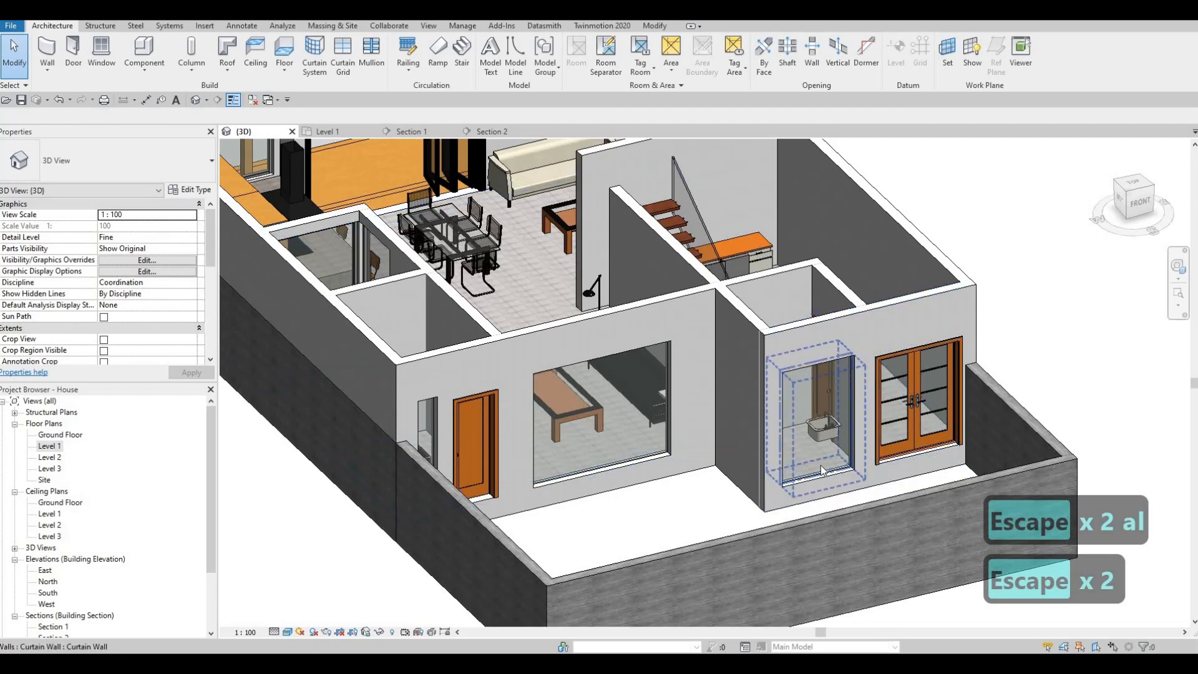
{"action": "left_click", "coordinate": [820, 423]}
{"action": "left_click_drag", "start_coordinate": [815, 479], "coordinate": [743, 406]}
{"action": "left_click_drag", "start_coordinate": [612, 375], "coordinate": [609, 399]}
{"action": "key", "text": "Escape"}
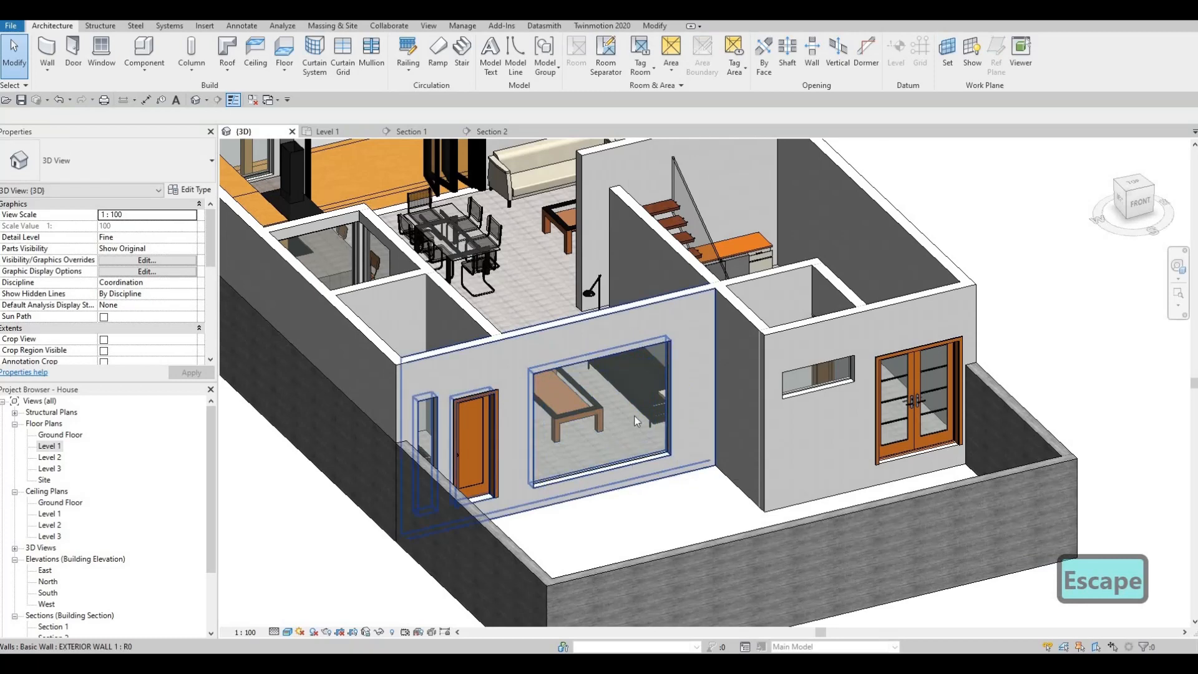
Raise the base of the living-room curtain wall to a base offset of about 875 mm.
{"action": "left_click", "coordinate": [601, 472]}
{"action": "left_click_drag", "start_coordinate": [593, 423], "coordinate": [596, 371]}
{"action": "middle_click_drag", "start_coordinate": [596, 372], "coordinate": [410, 448], "text": "shift"}
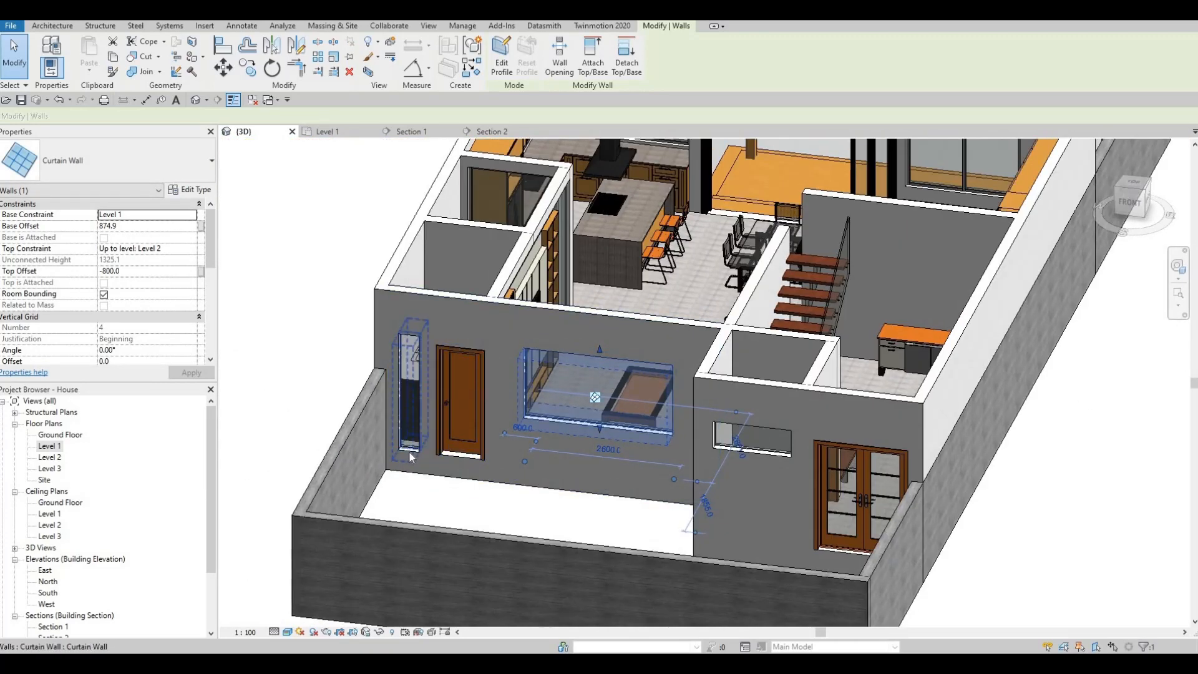
Raise the base of the narrow curtain wall and align it with the bottom edge of the living-room curtain wall.
{"action": "left_click", "coordinate": [409, 449]}
{"action": "left_click_drag", "start_coordinate": [474, 415], "coordinate": [474, 412]}
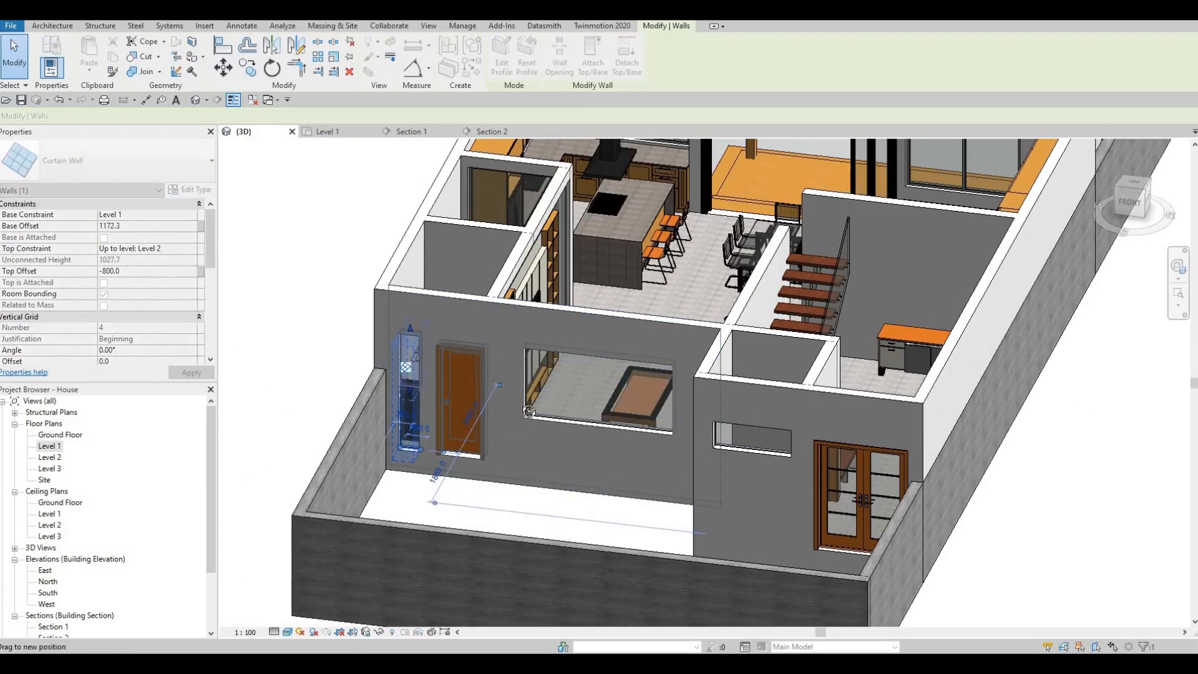
{"action": "mouse_move", "coordinate": [474, 411]}
{"action": "middle_mouse_down", "text": "shift"}
{"action": "mouse_move", "coordinate": [597, 399]}
{"action": "mouse_move", "coordinate": [550, 395]}
{"action": "middle_mouse_up", "text": "shift"}
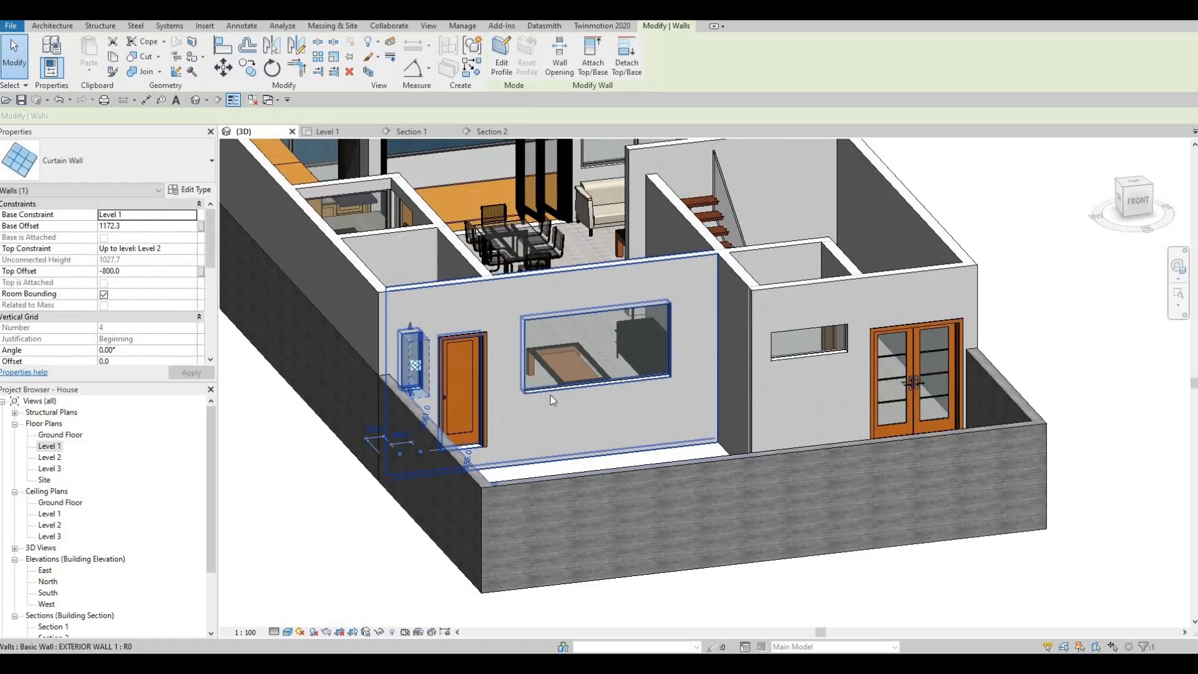
{"action": "key", "text": "a"}
{"action": "key", "text": "l"}
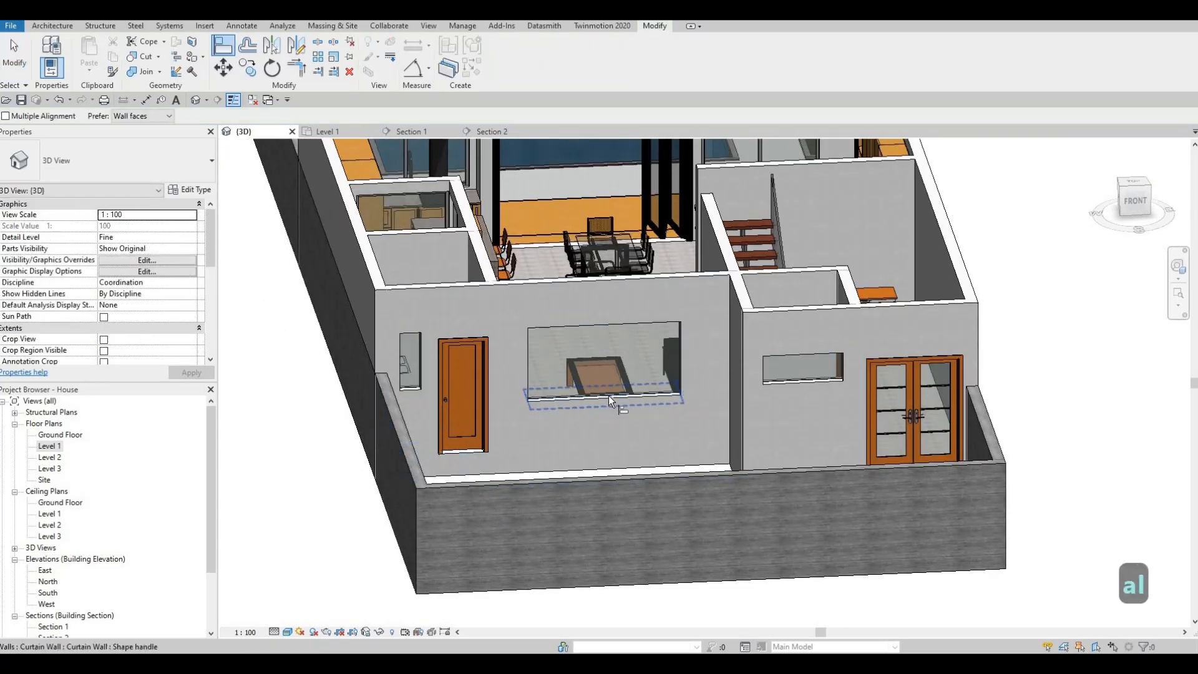
{"action": "left_click", "coordinate": [608, 395]}
{"action": "left_click", "coordinate": [416, 392]}
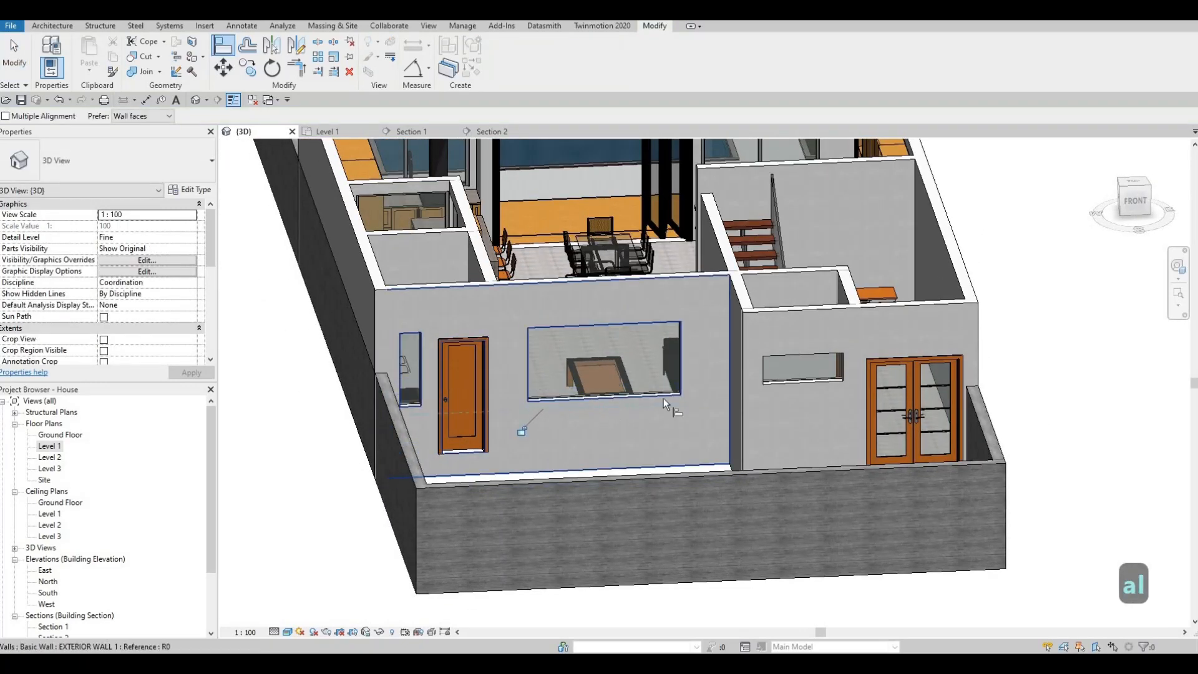
{"action": "key", "text": "Escape"}
{"action": "key", "text": "Escape"}
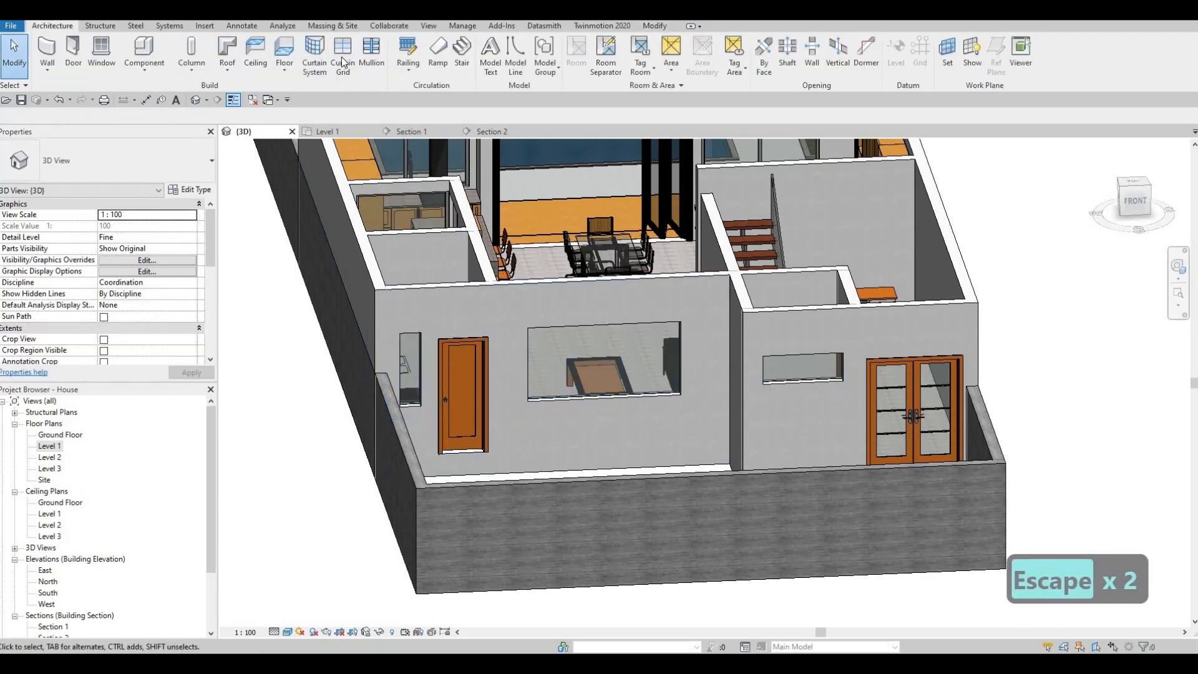
Add curtain grids: one vertical at the bathroom window's midpoint, two vertical at the living-room window's thirds, one horizontal at the narrow window's midpoint.
{"action": "left_click", "coordinate": [342, 55]}
{"action": "left_click", "coordinate": [806, 382]}
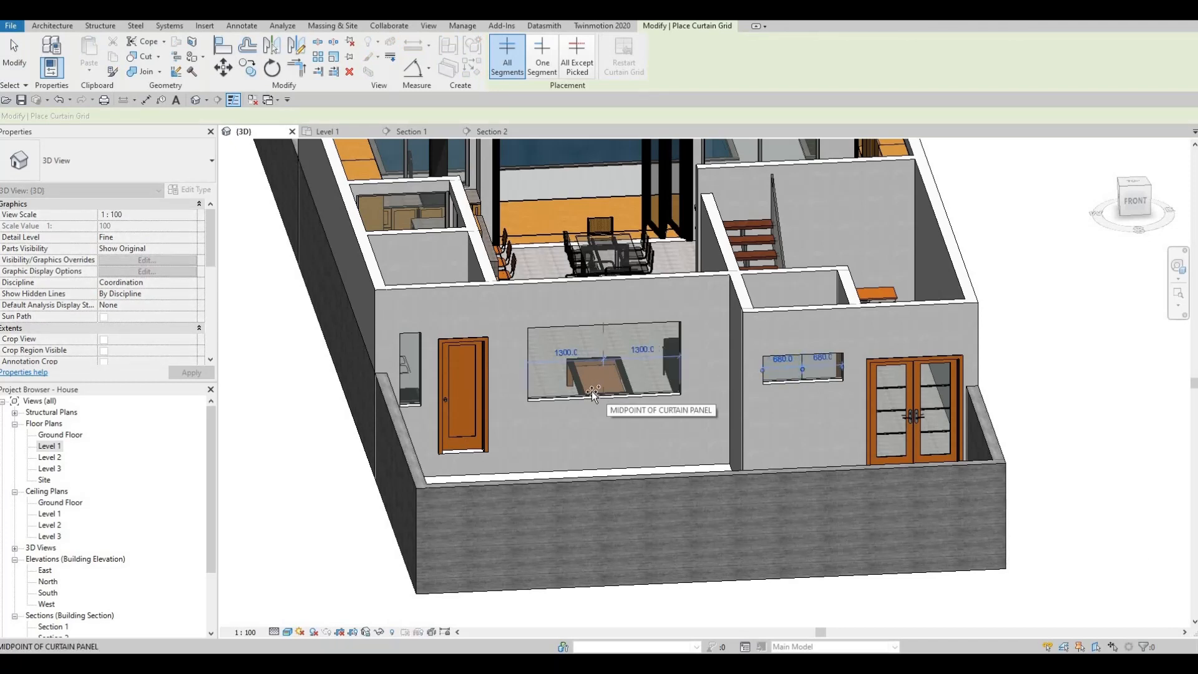
{"action": "left_click", "coordinate": [634, 401]}
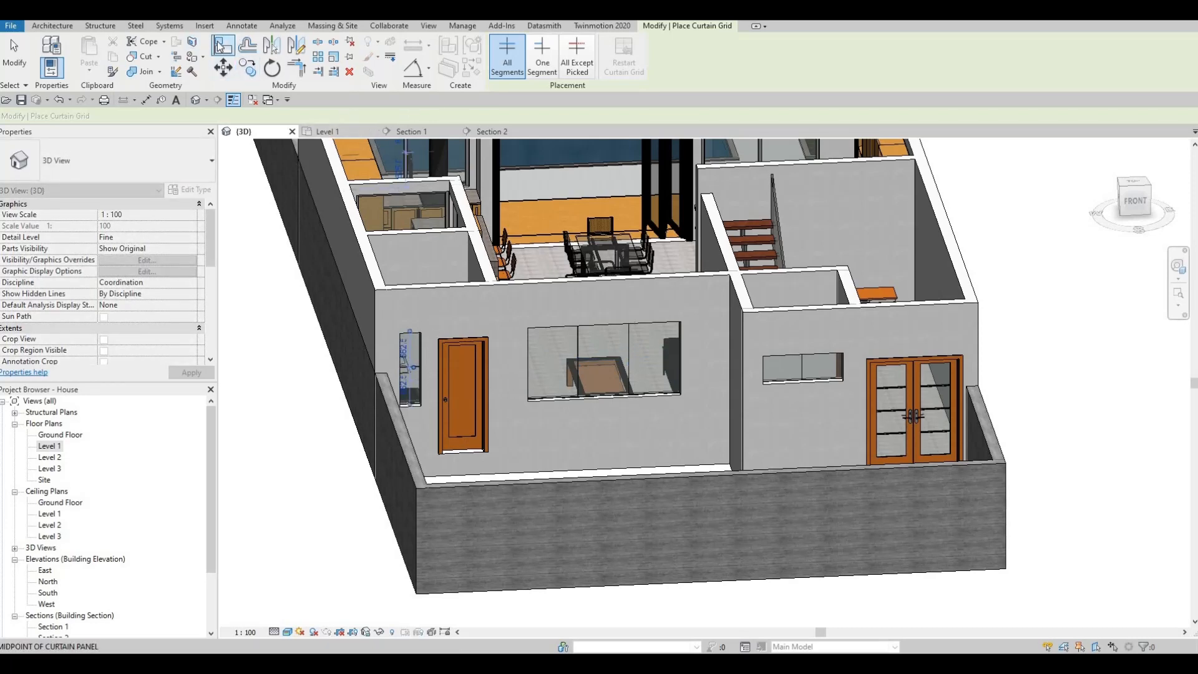
{"action": "key", "text": "Escape"}
Place Rectangular Mullion 50mm x 65mm on all grid lines of the living-room, narrow and bathroom curtain walls.
{"action": "left_click", "coordinate": [372, 58]}
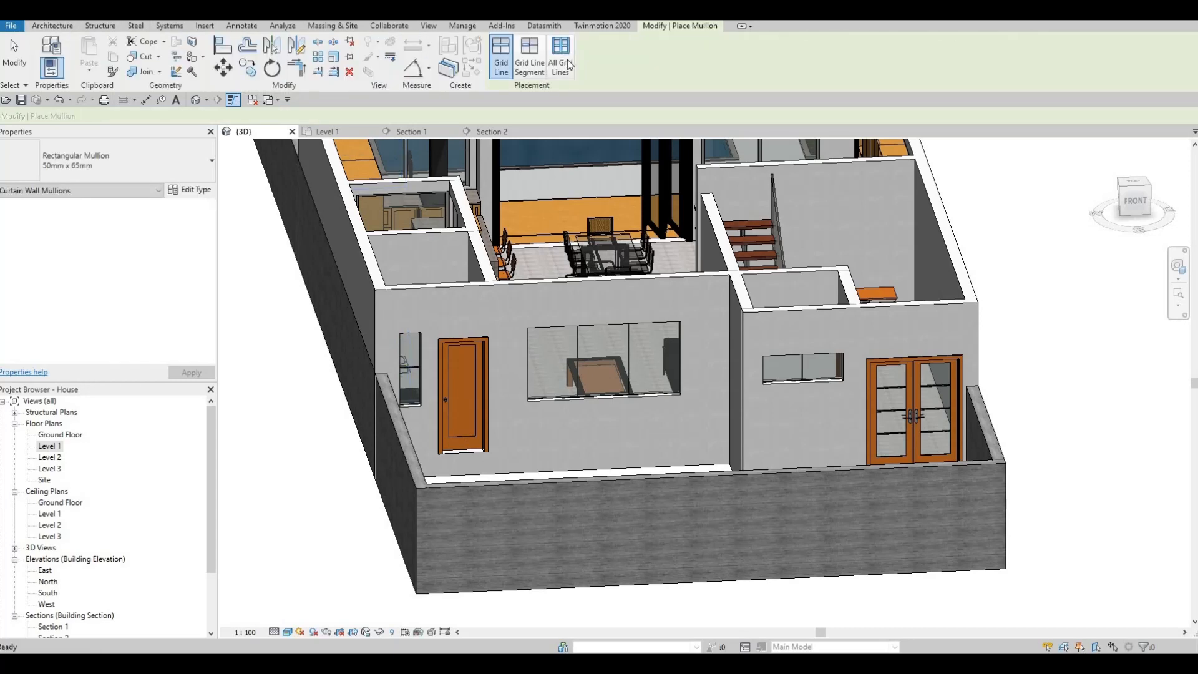
{"action": "left_click", "coordinate": [561, 63]}
{"action": "left_click", "coordinate": [517, 346]}
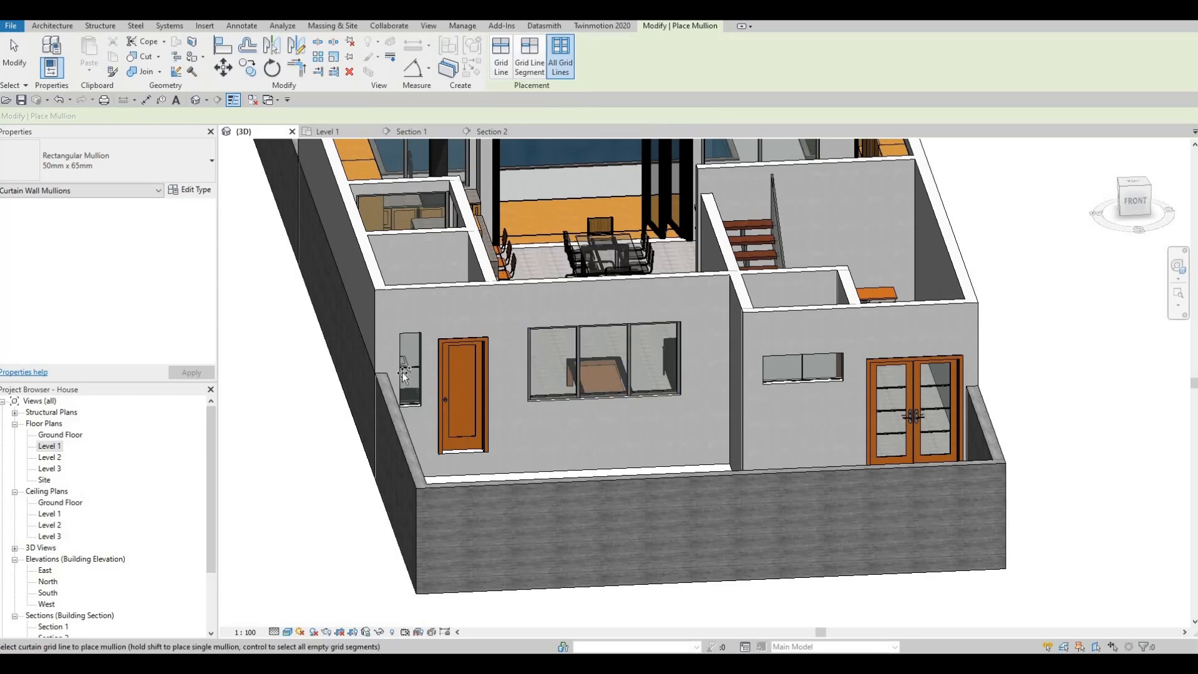
{"action": "left_click", "coordinate": [406, 371]}
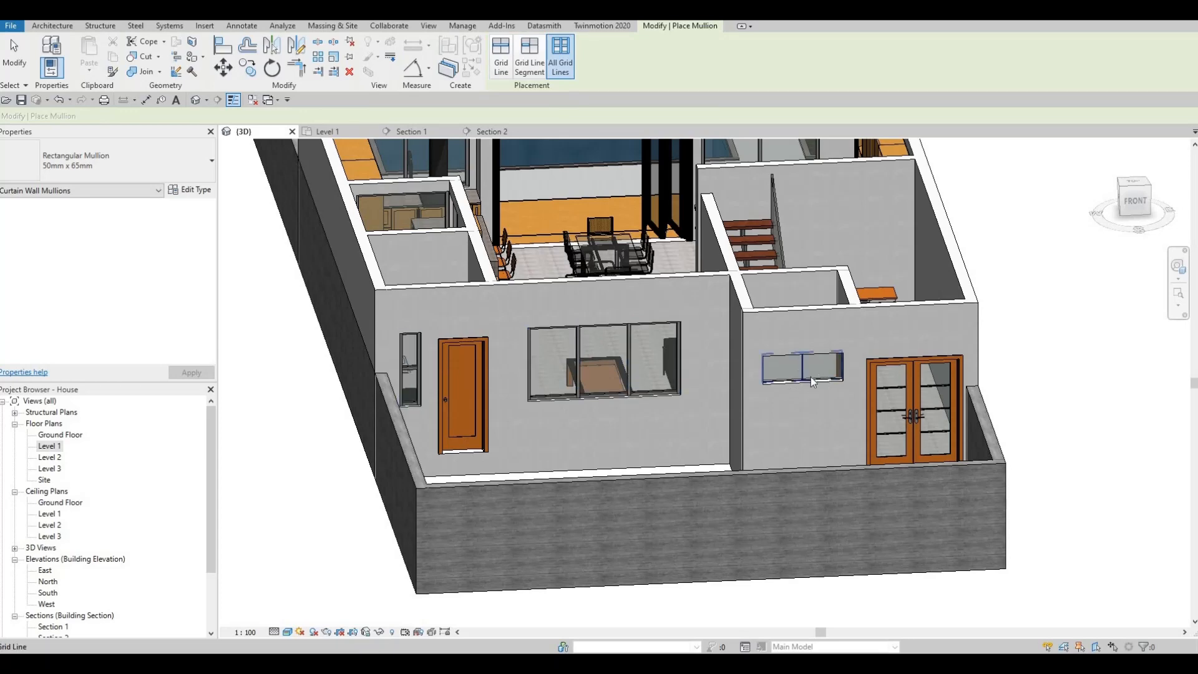
{"action": "left_click", "coordinate": [788, 368]}
{"action": "key", "text": "Escape"}
{"action": "middle_click_drag", "start_coordinate": [668, 442], "coordinate": [699, 595], "text": "shift"}
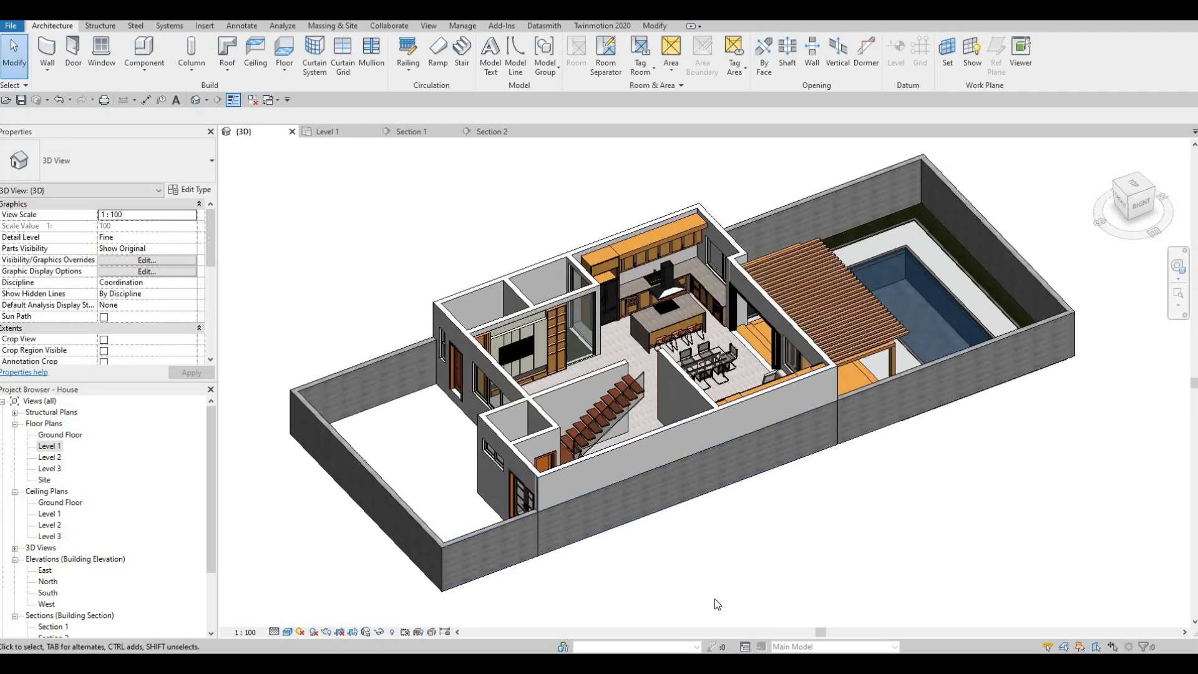